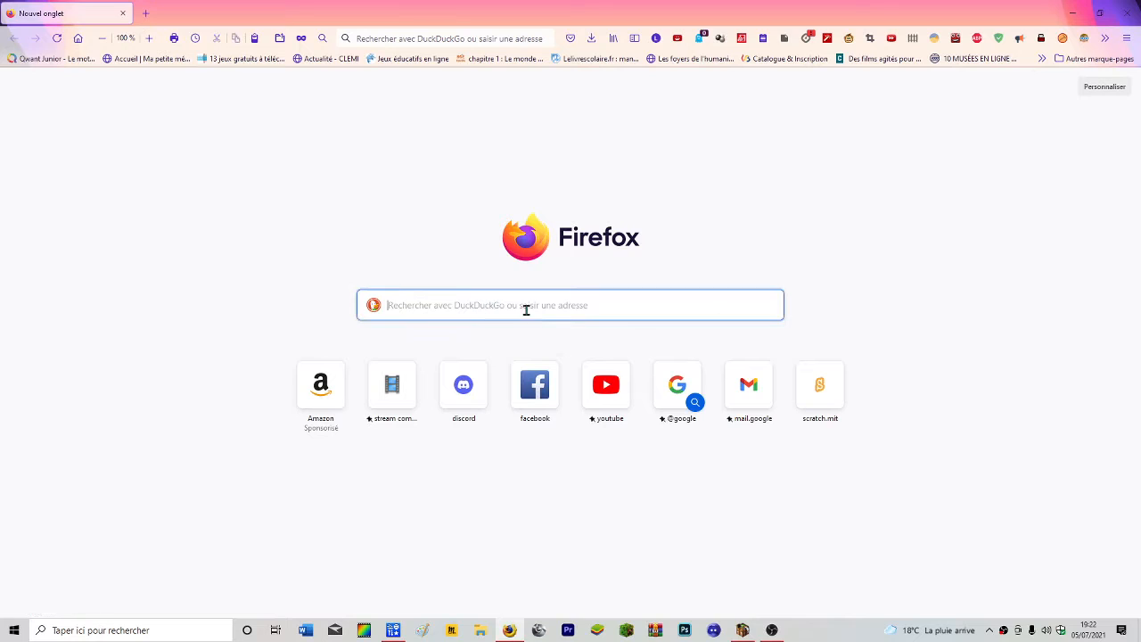
Search the web for "mine imator".
mouse_move(936, 630)
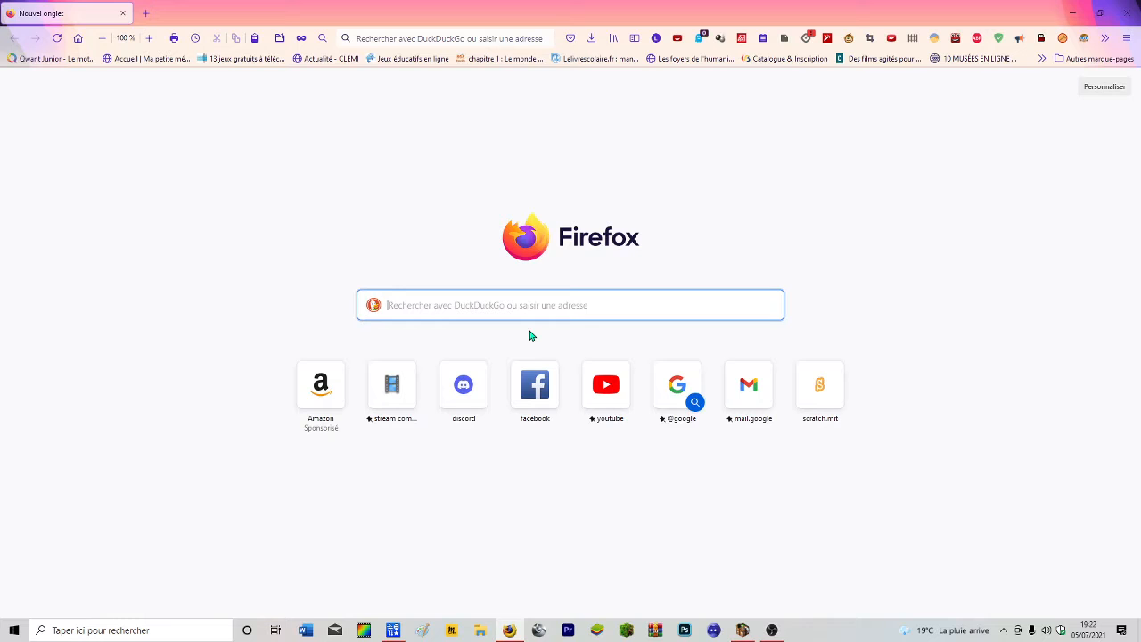
type("mine anim")
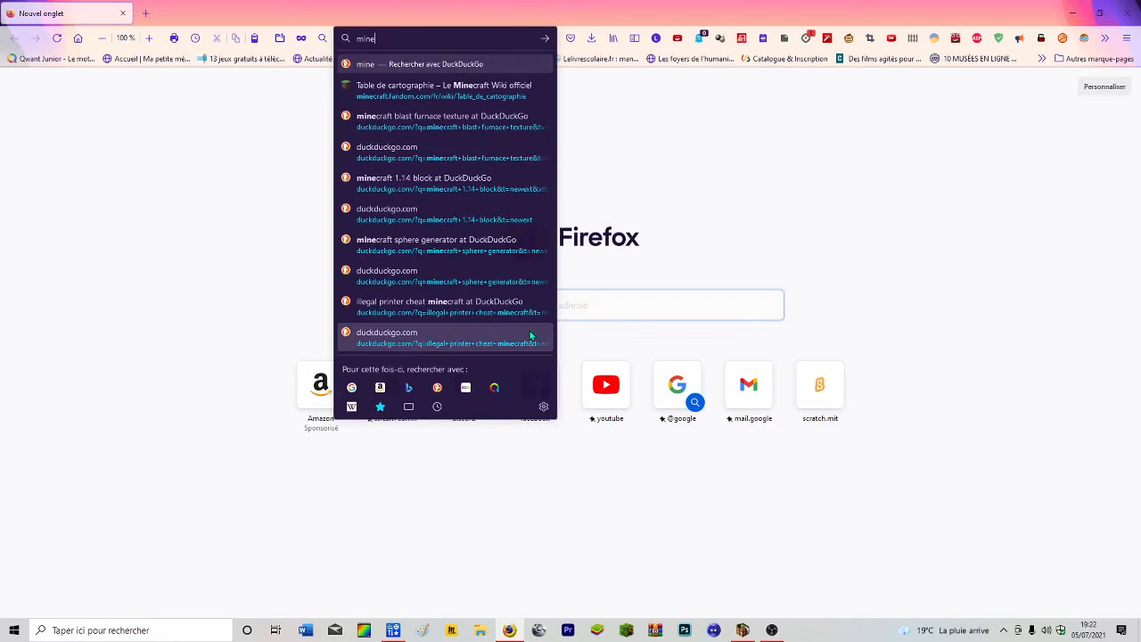
key("BackSpace")
key("BackSpace")
key("BackSpace")
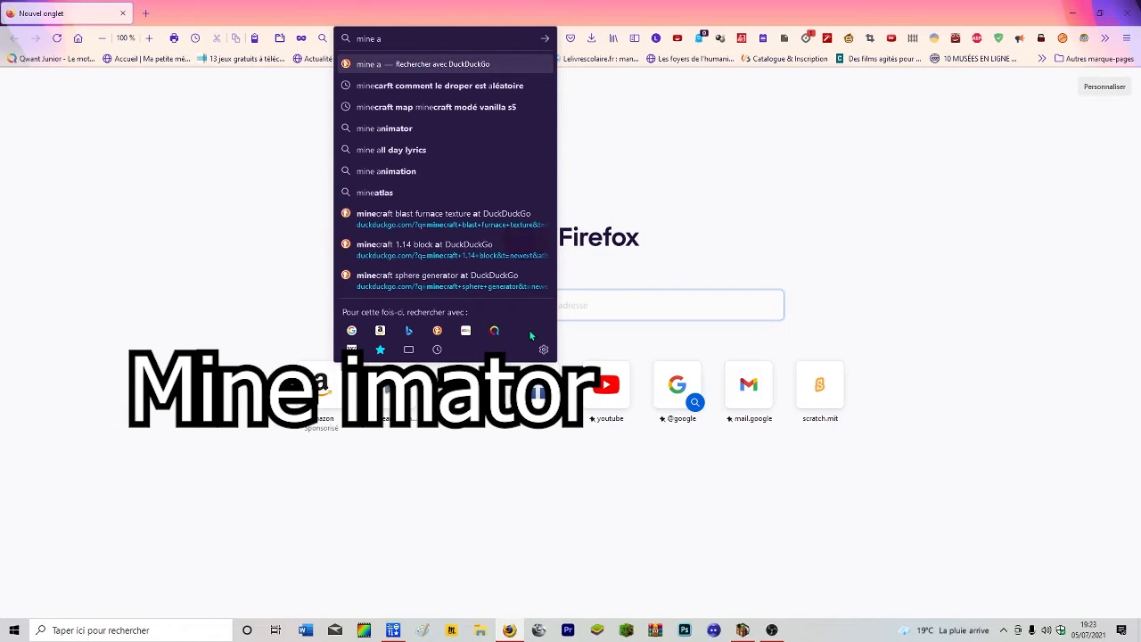
key("BackSpace")
type("imator")
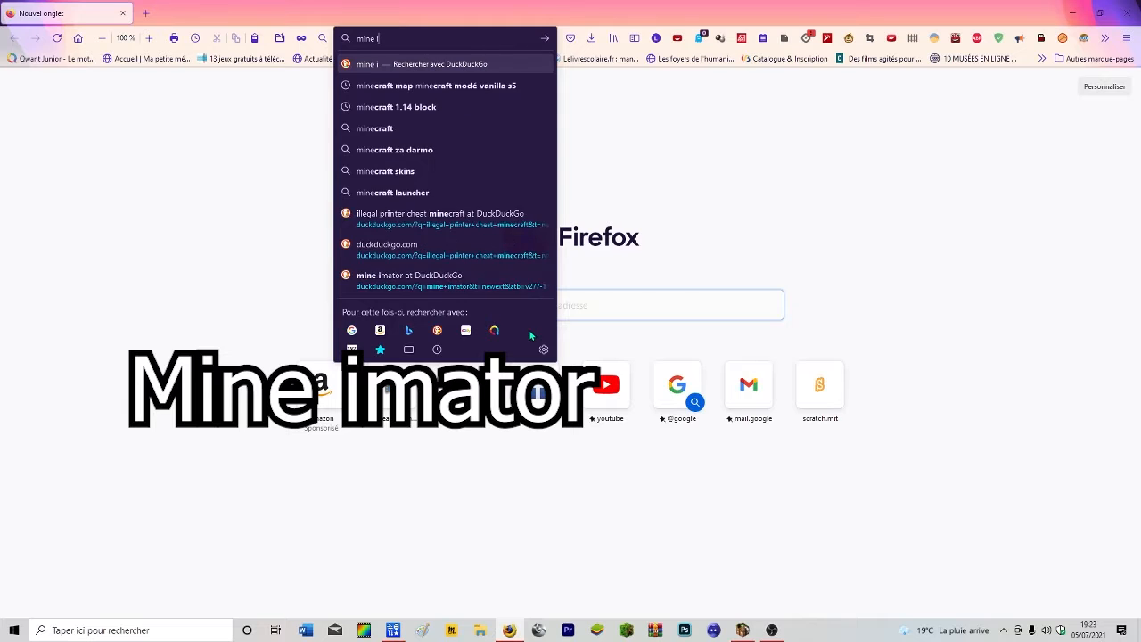
key("Return")
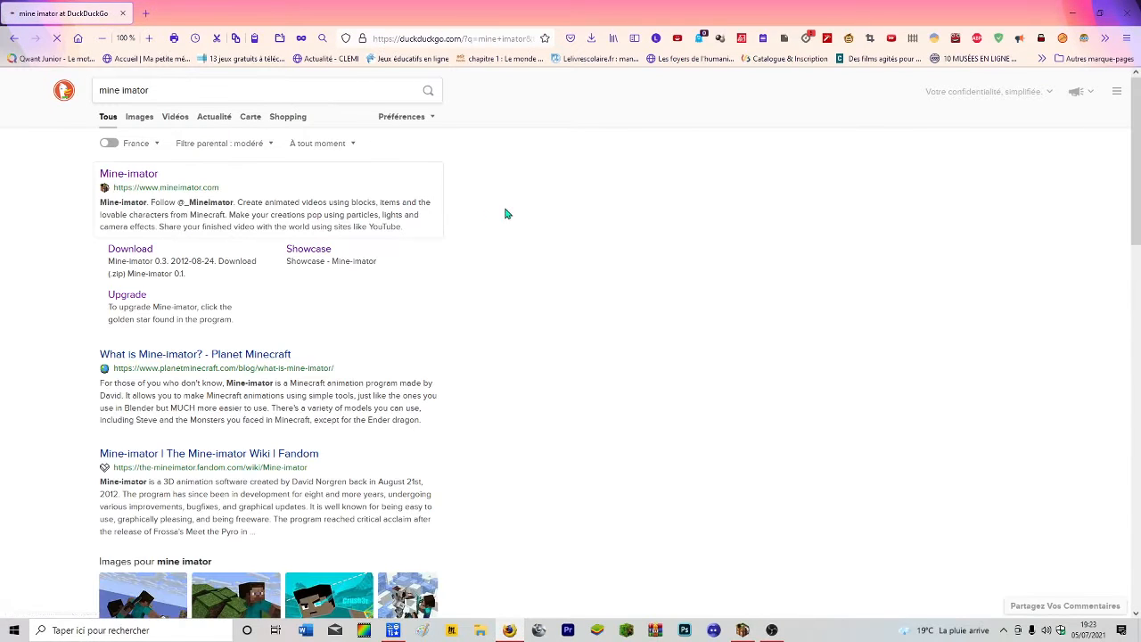
Open the official Mine-imator website from the search results and find its download section.
scroll(361, 367, "down", 2)
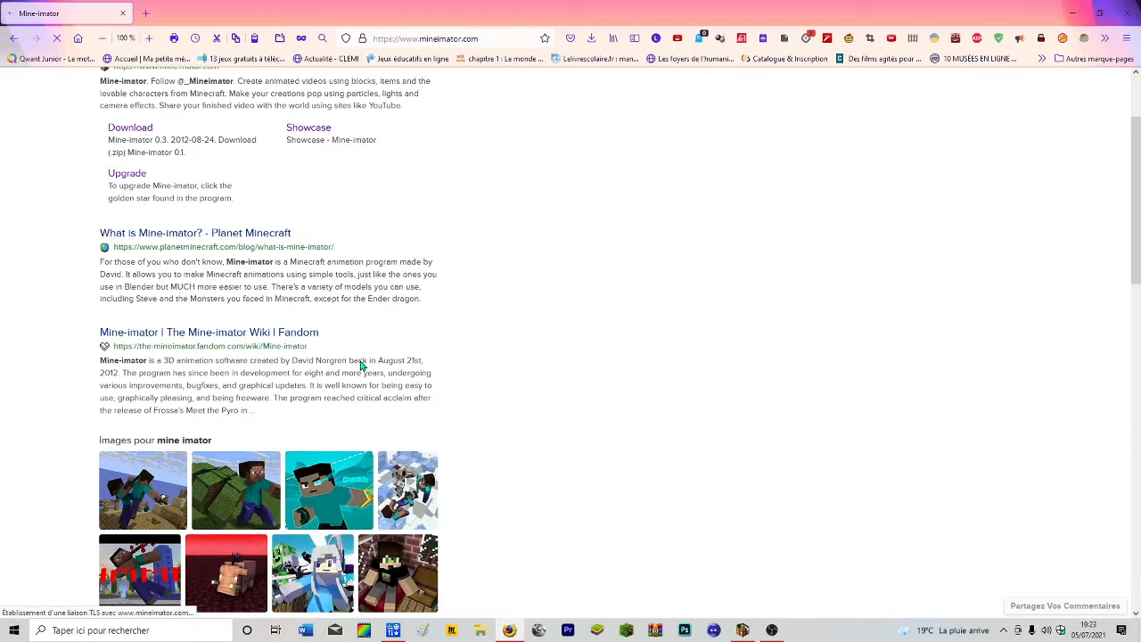
scroll(488, 339, "down", 1)
scroll(487, 340, "down", 1)
scroll(589, 379, "up", 2)
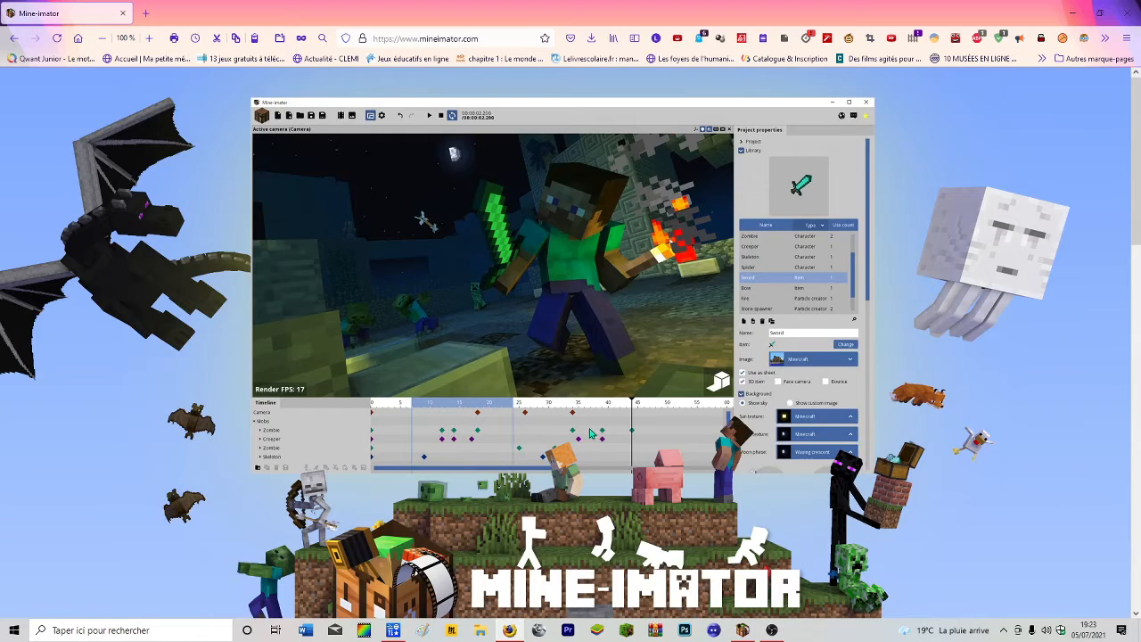
scroll(551, 346, "down", 3)
scroll(551, 345, "down", 4)
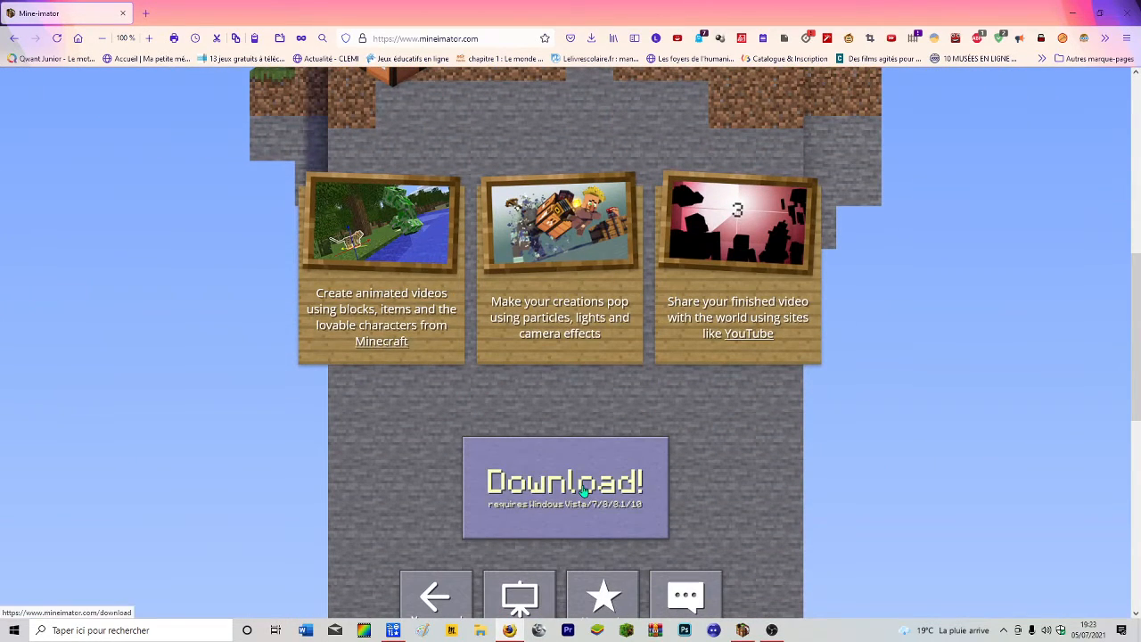
Open the Mine-imator download page, request the recommended 1.2.8 installer and decline to save the file.
left_click(583, 491)
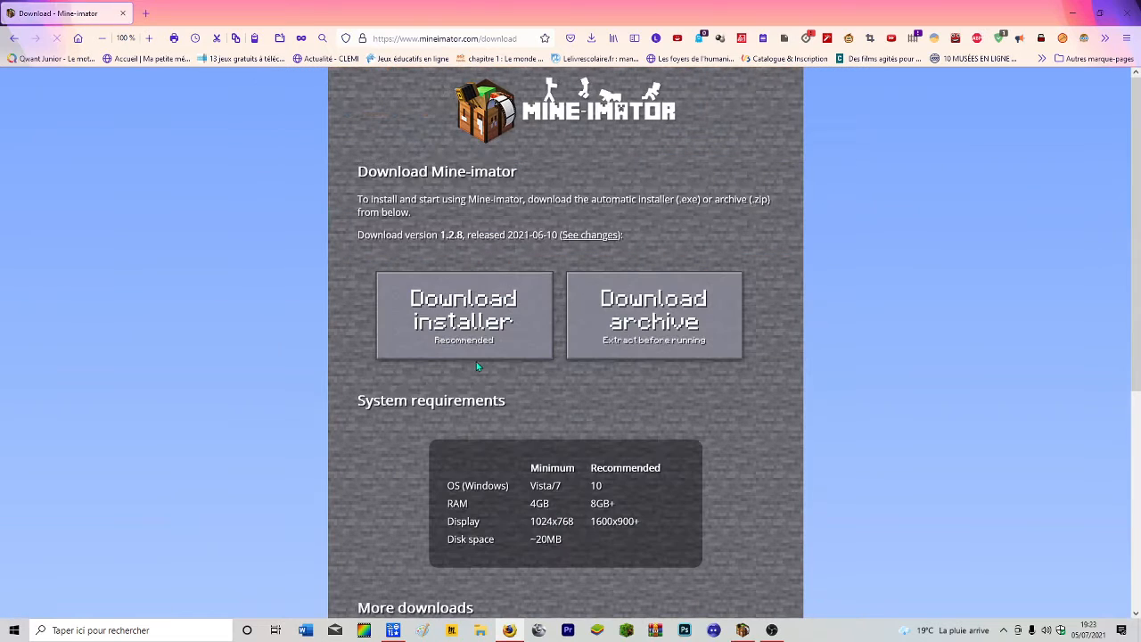
left_click(541, 334)
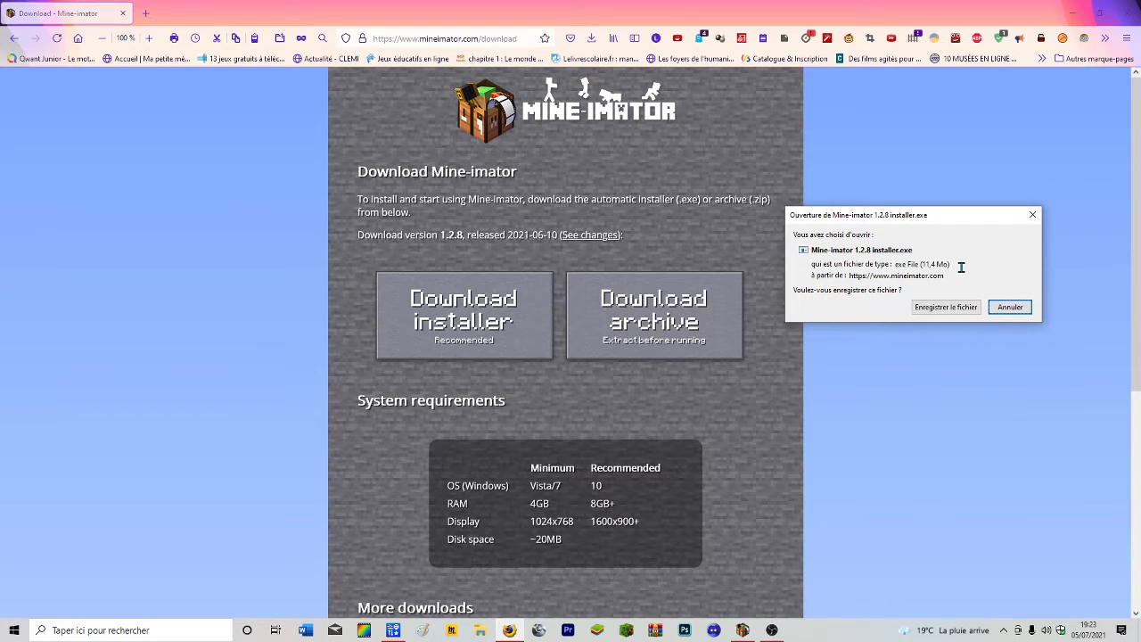
left_click(1008, 309)
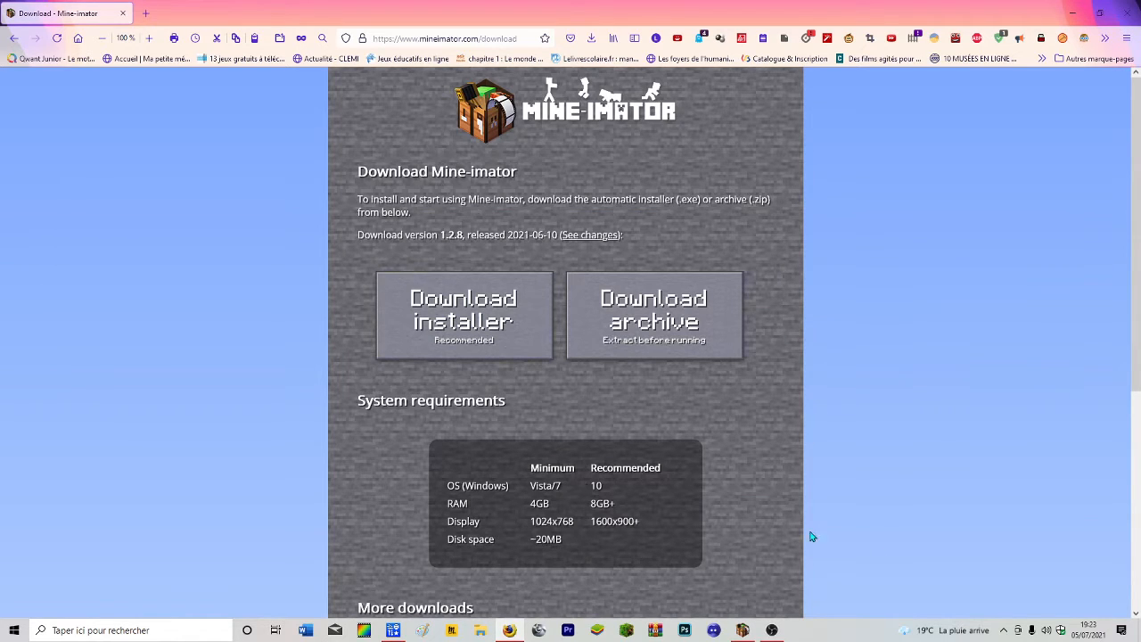
Examine the RAM, display and disk space requirements and the older versions listed under More downloads.
double_click(538, 503)
left_click(560, 536)
left_click_drag(536, 542, 607, 545)
left_click(607, 545)
double_click(540, 521)
left_click(540, 522)
left_click_drag(532, 522, 717, 510)
left_click(728, 517)
scroll(641, 557, "down", 5)
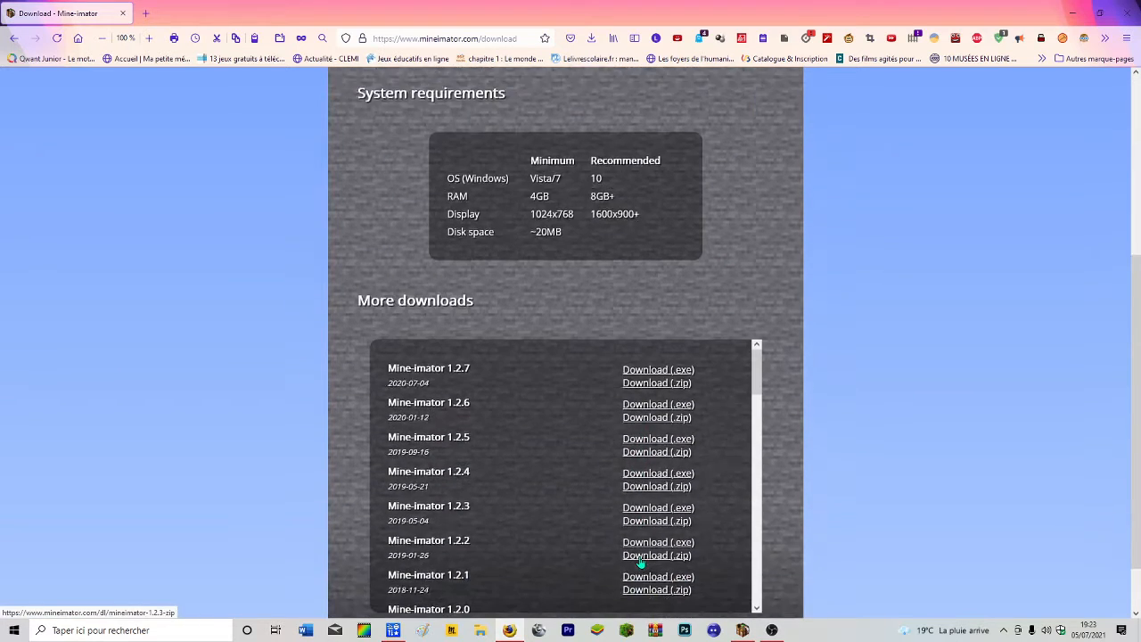
scroll(640, 562, "down", 2)
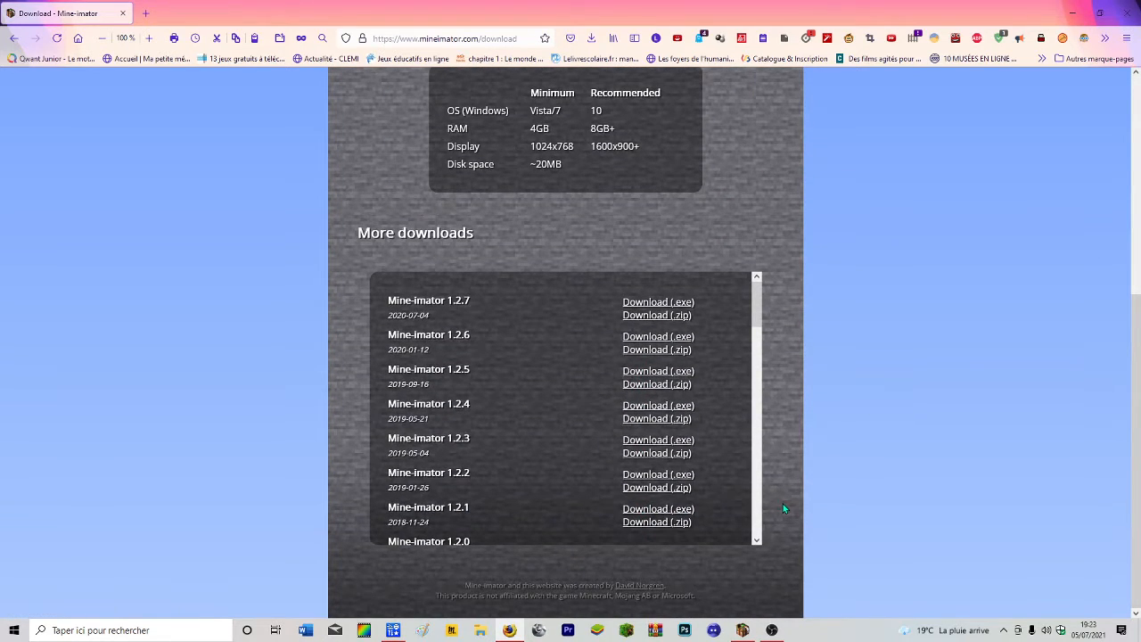
left_click_drag(757, 283, 737, 213)
scroll(740, 492, "up", 3)
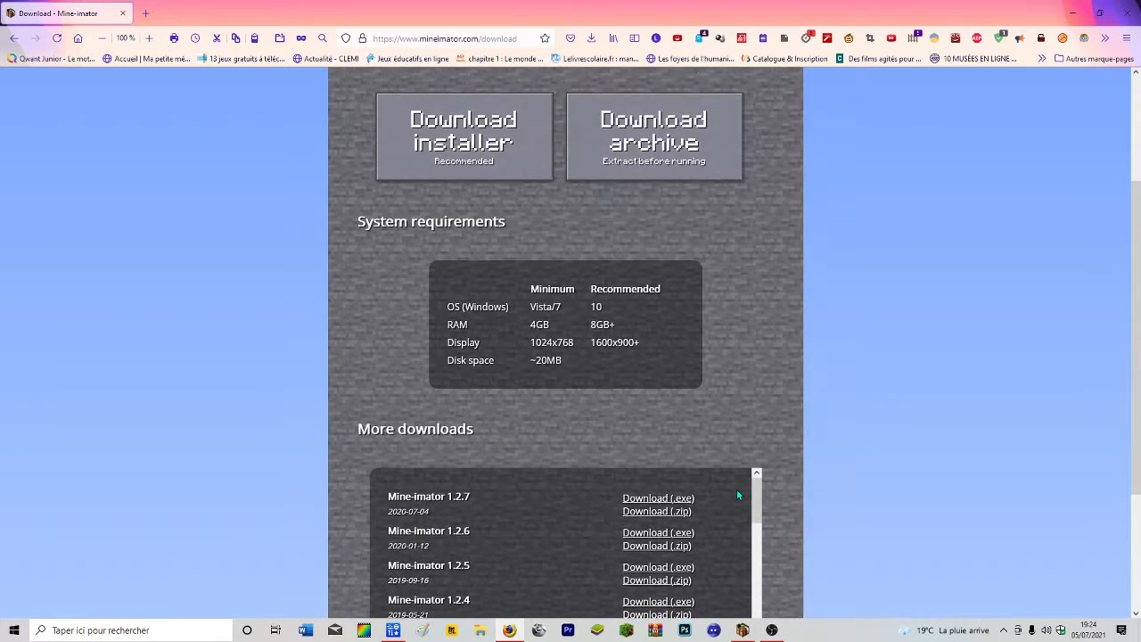
scroll(738, 495, "up", 2)
Return to the Mine-imator home page and open the Upgrade Mine-imator page.
key("alt+Left")
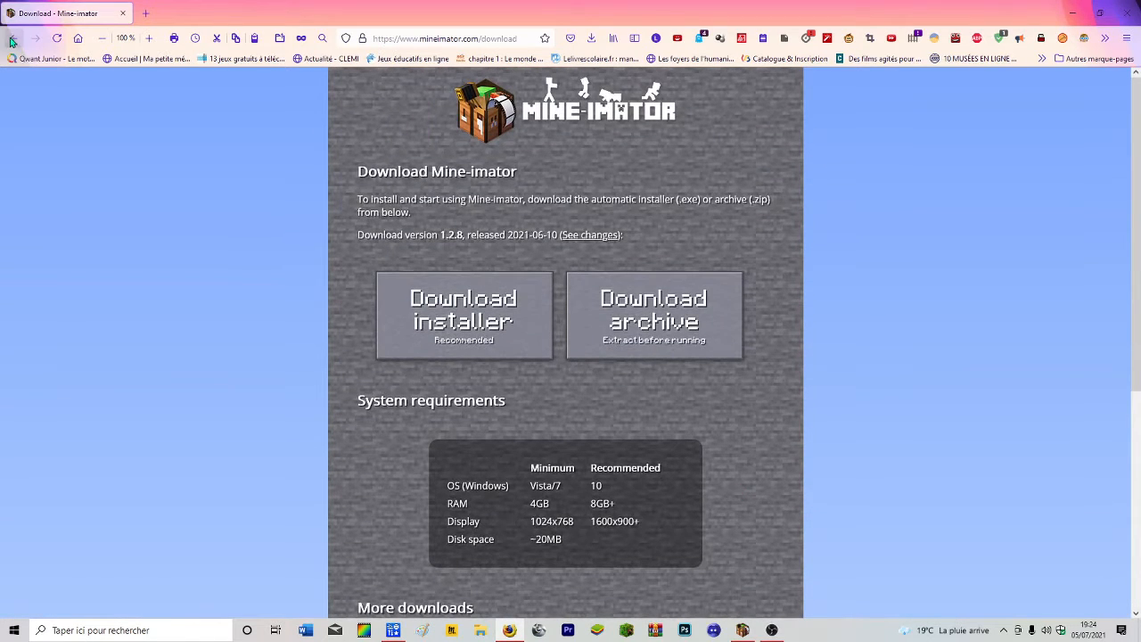
scroll(448, 359, "down", 3)
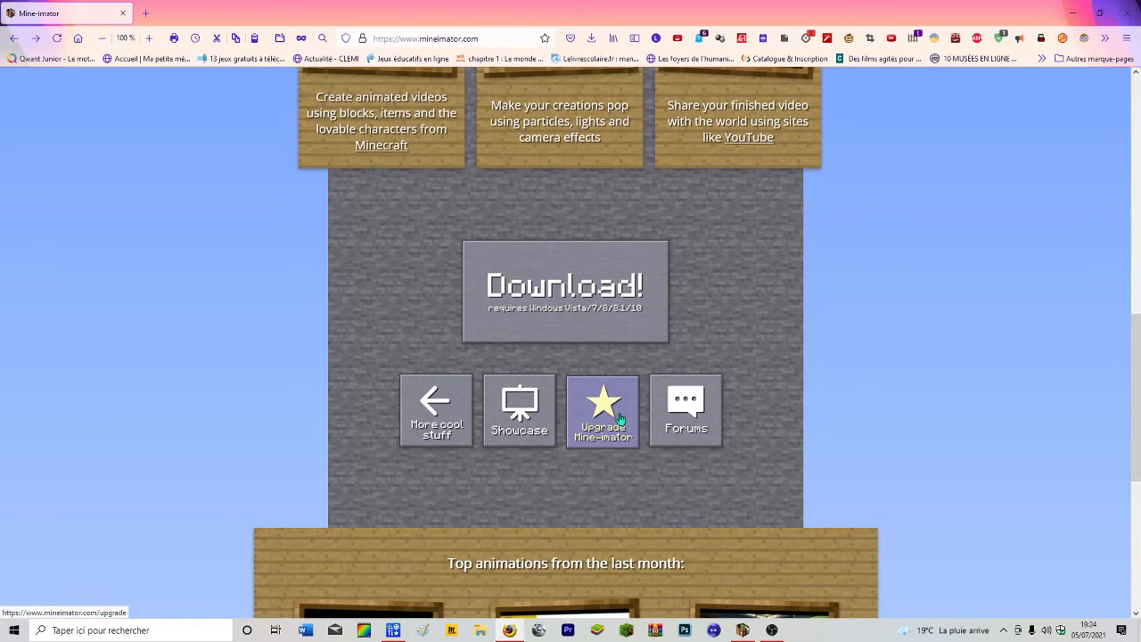
left_click(620, 419)
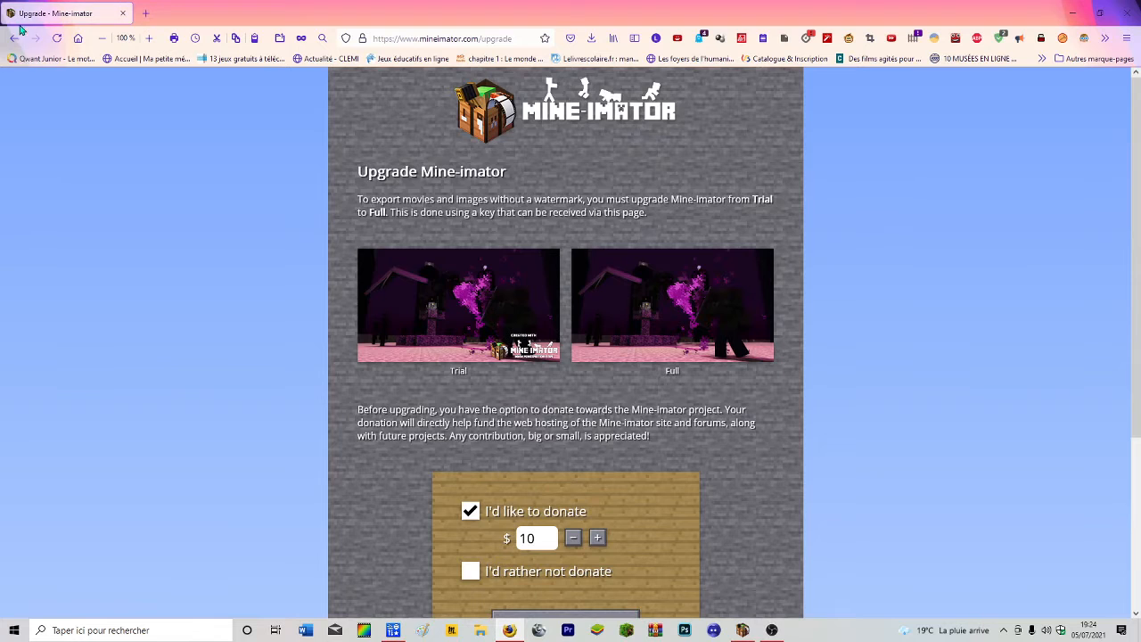
Choose "I'd rather not donate", get the upgrade key and select its text.
scroll(472, 479, "down", 3)
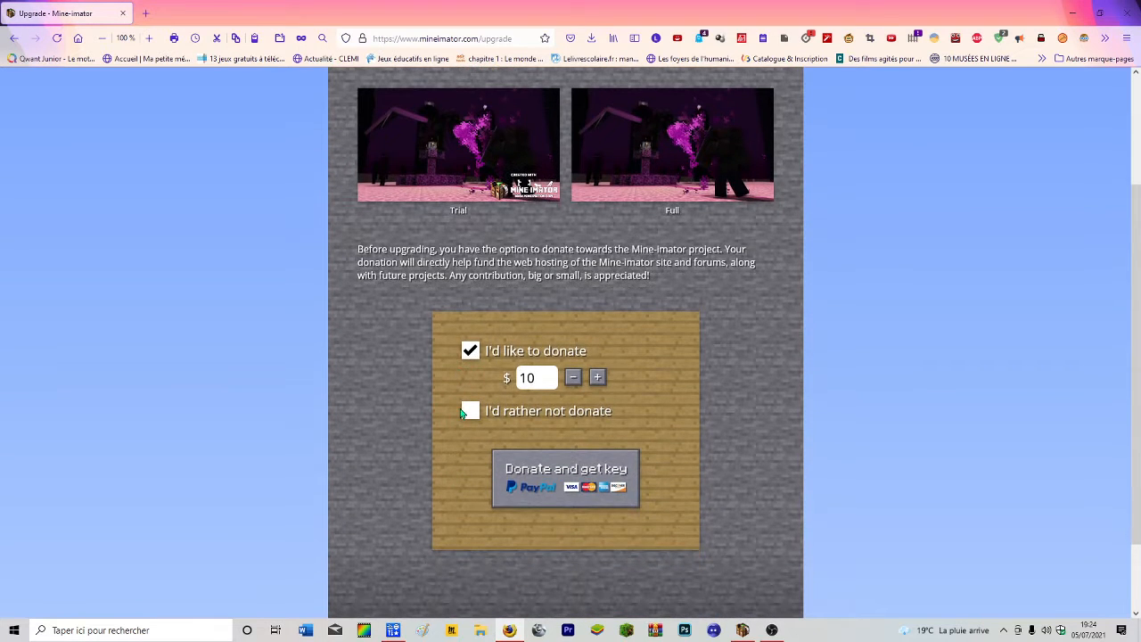
left_click(468, 411)
scroll(505, 232, "up", 1)
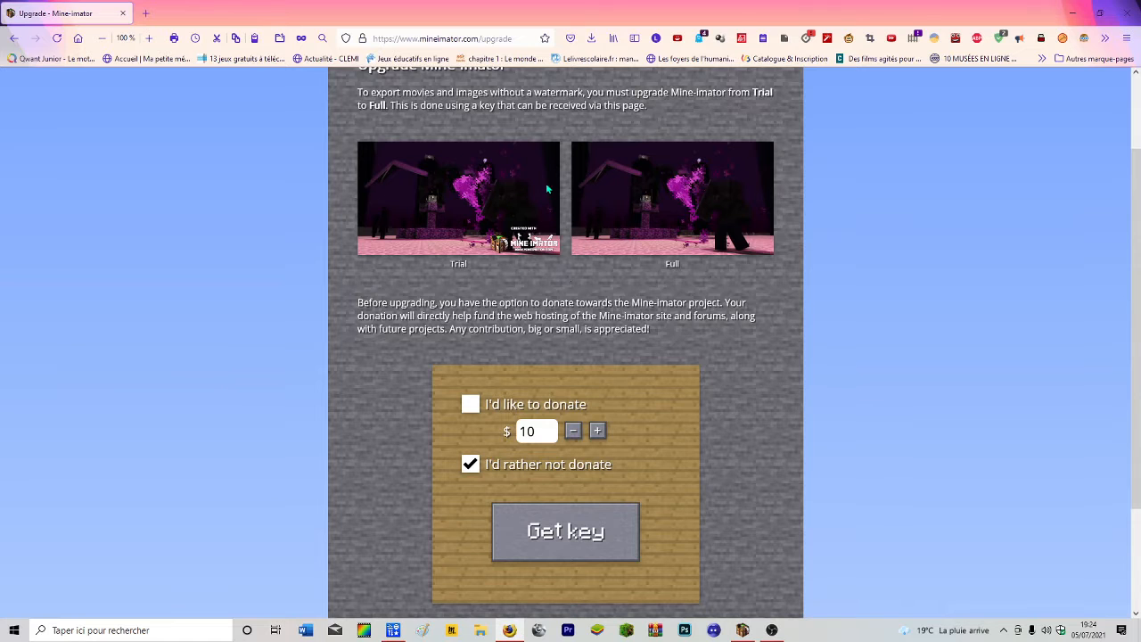
left_click(635, 531)
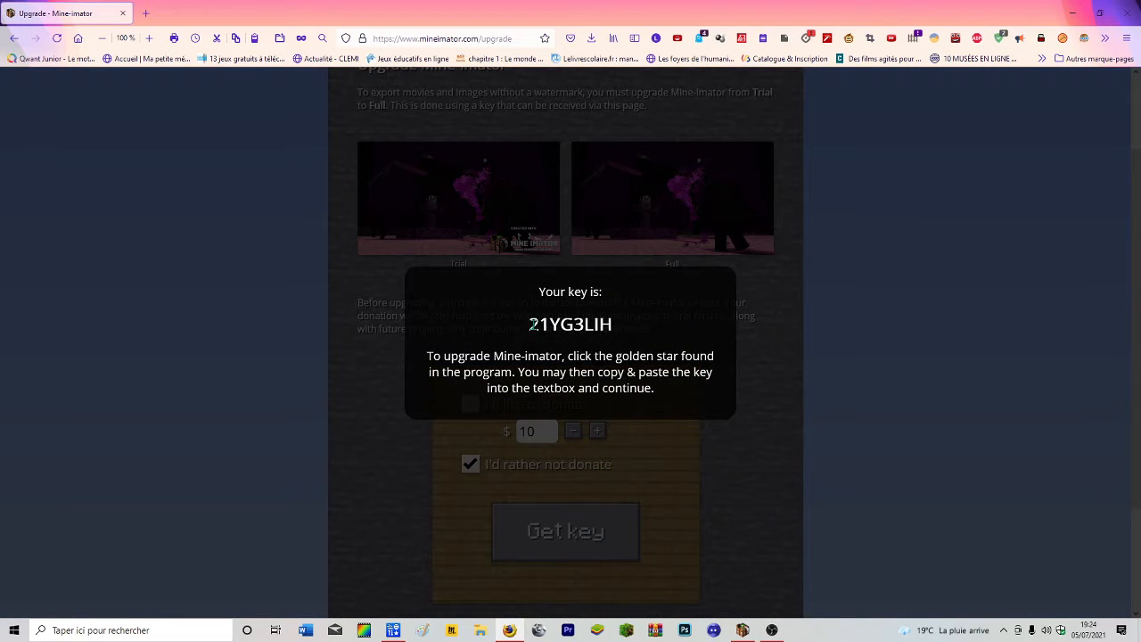
left_click_drag(533, 324, 715, 332)
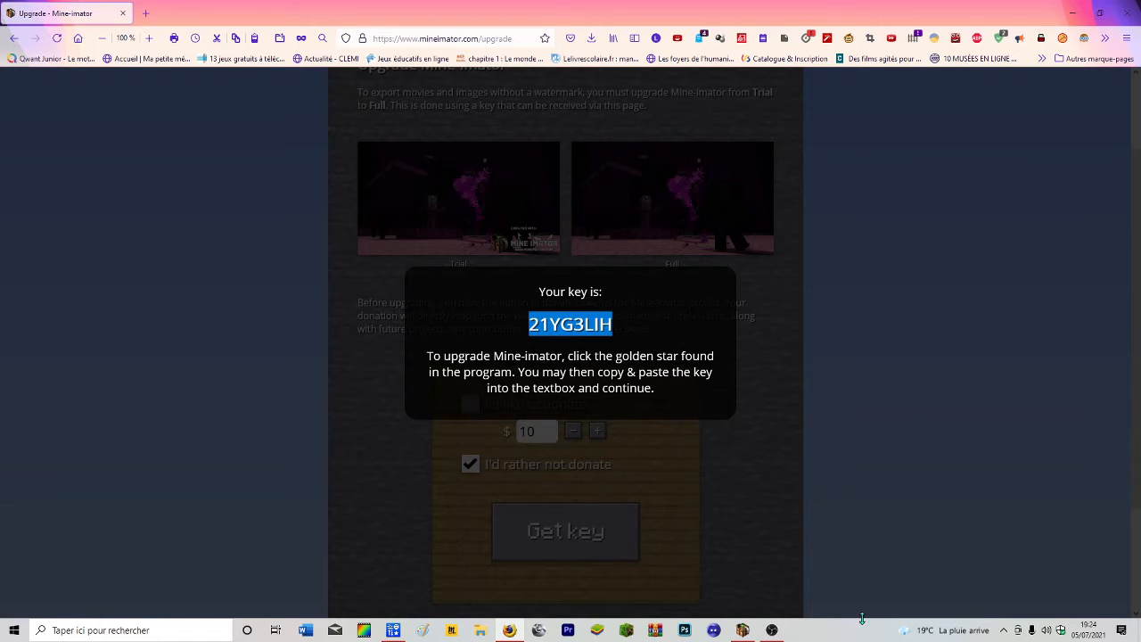
Switch to Mine-imator and open the recent project New Projecteeeee.
left_click(742, 630)
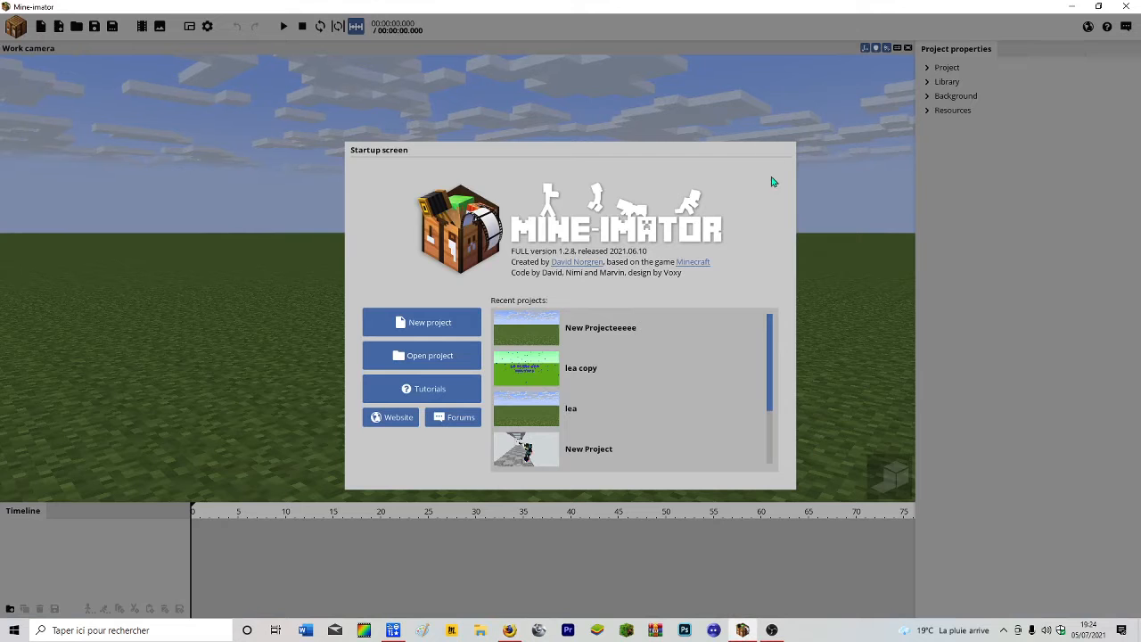
left_click(584, 327)
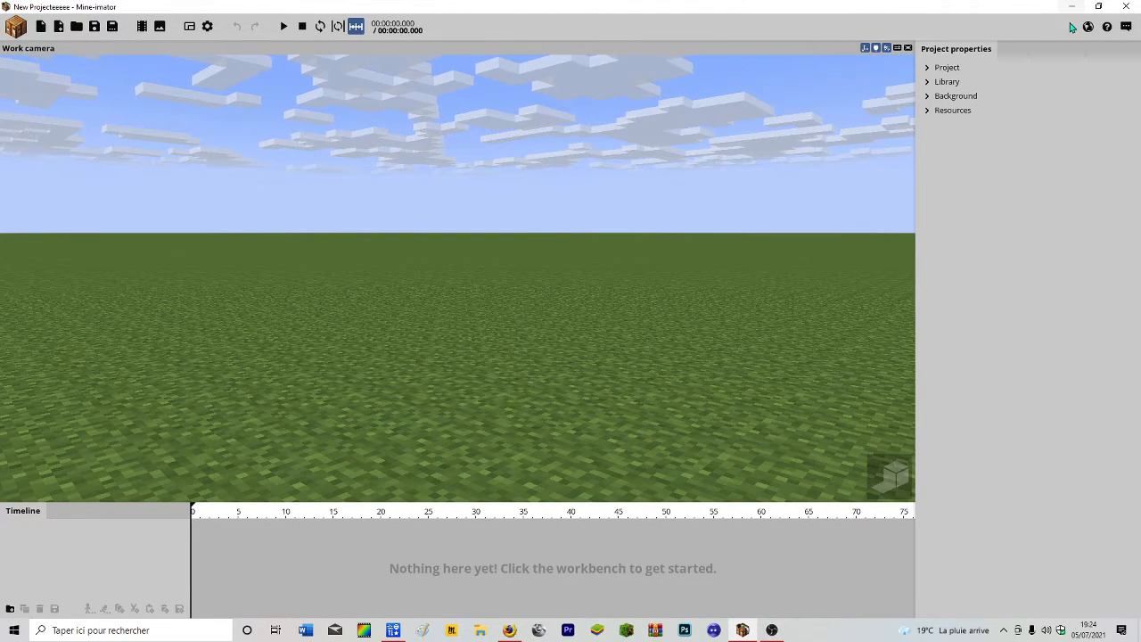
left_click(932, 68)
left_click(938, 69)
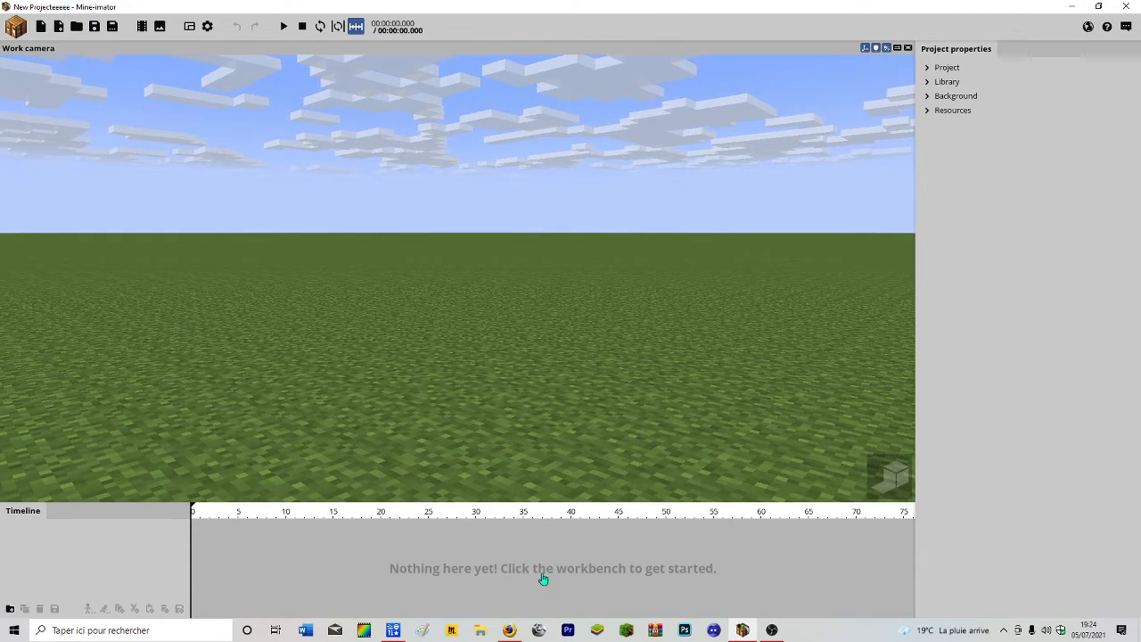
Switch to Firefox, dismiss the upgrade key popup and return to Mine-imator.
left_click(509, 630)
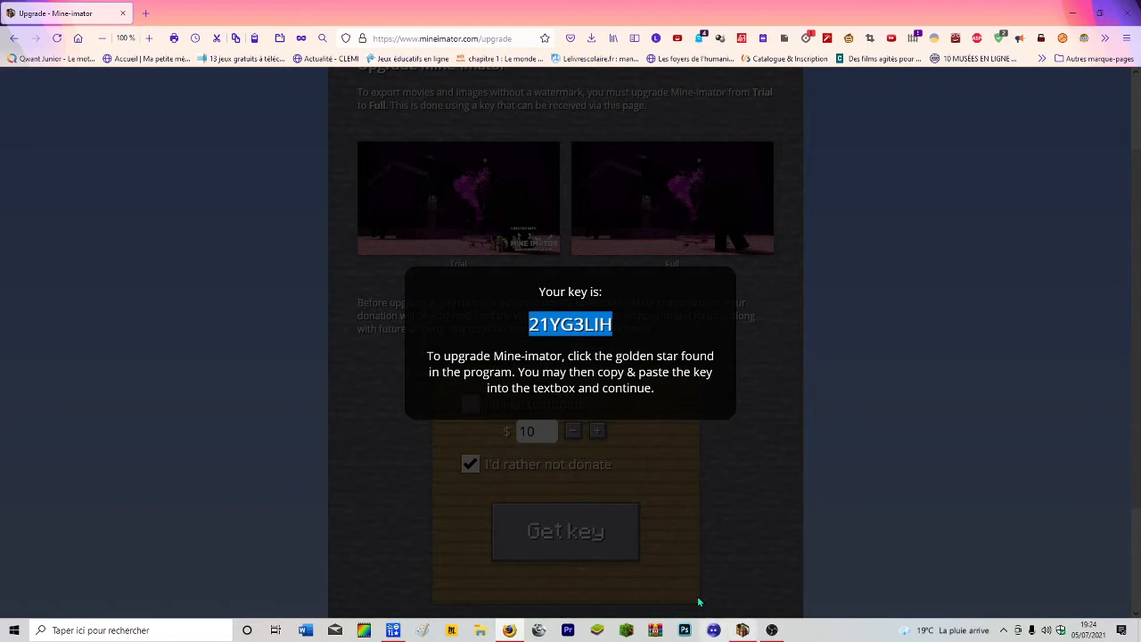
left_click(744, 406)
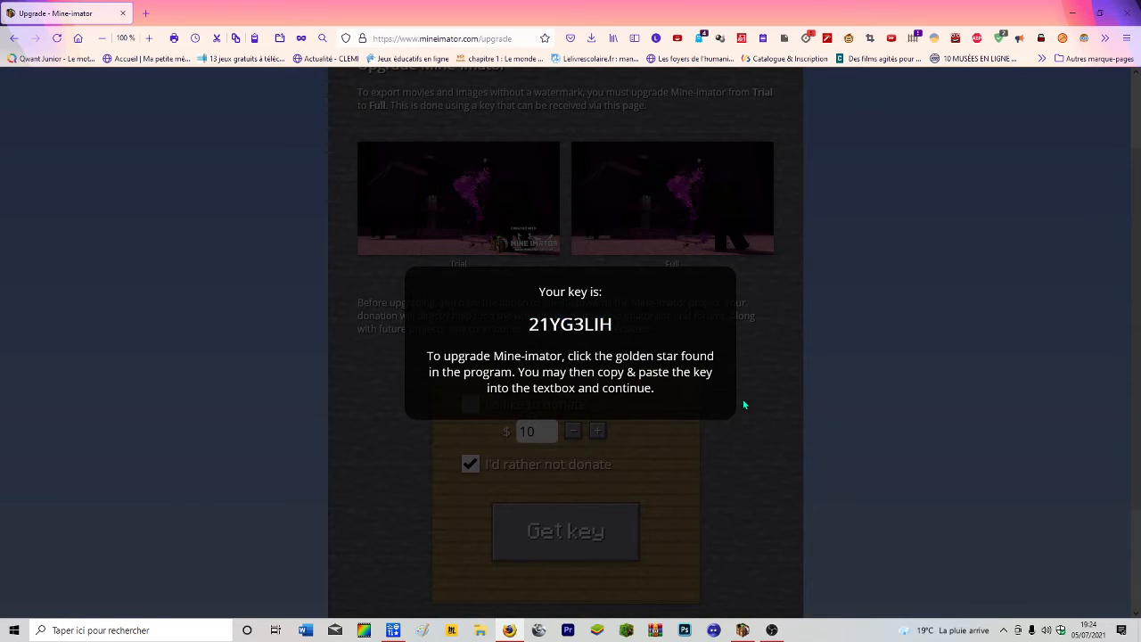
scroll(791, 448, "up", 3)
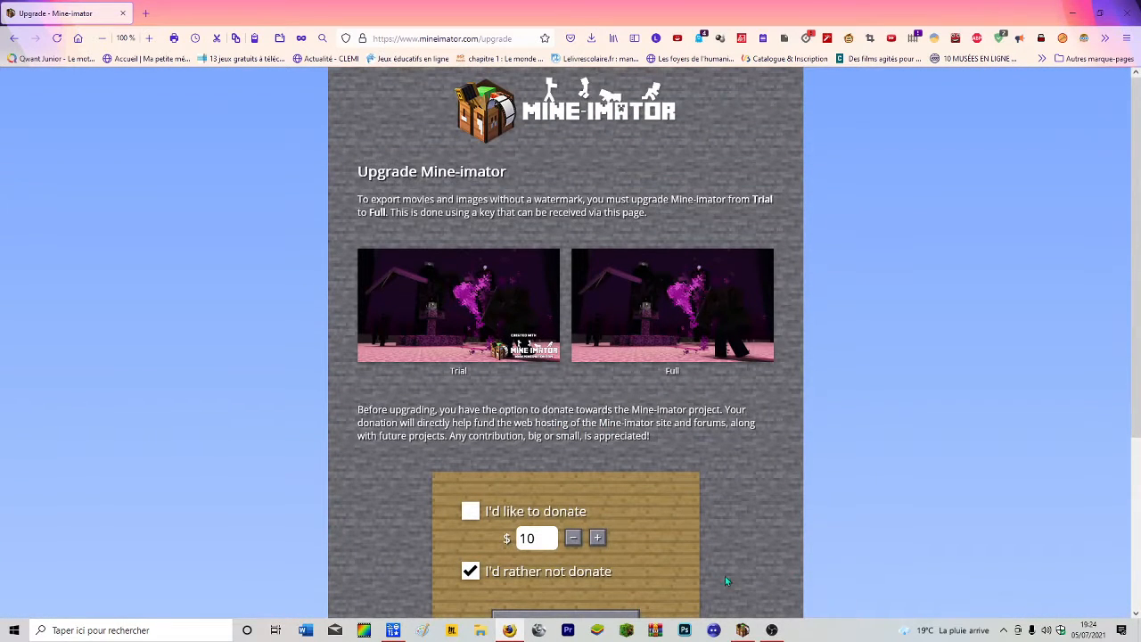
left_click(742, 631)
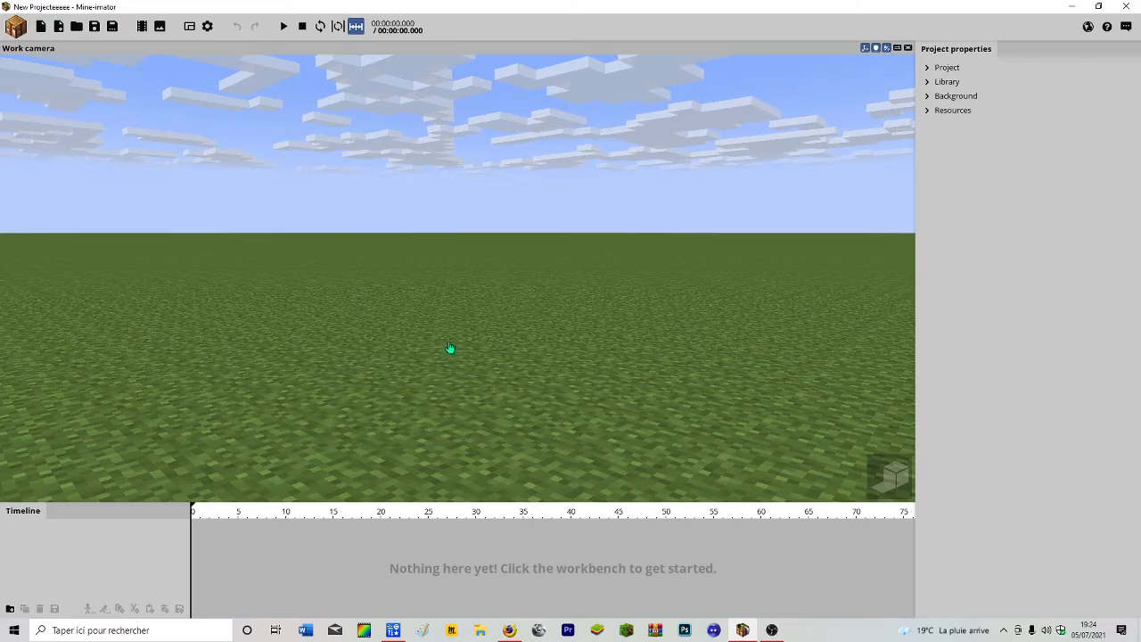
right_click_drag(451, 349, 433, 461)
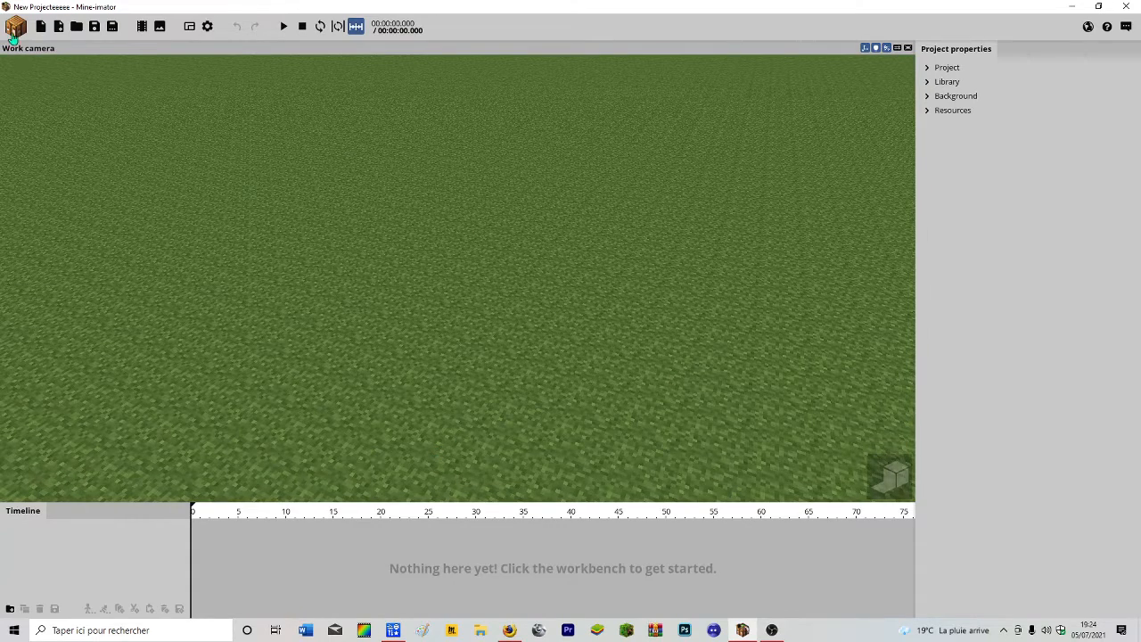
left_click(16, 26)
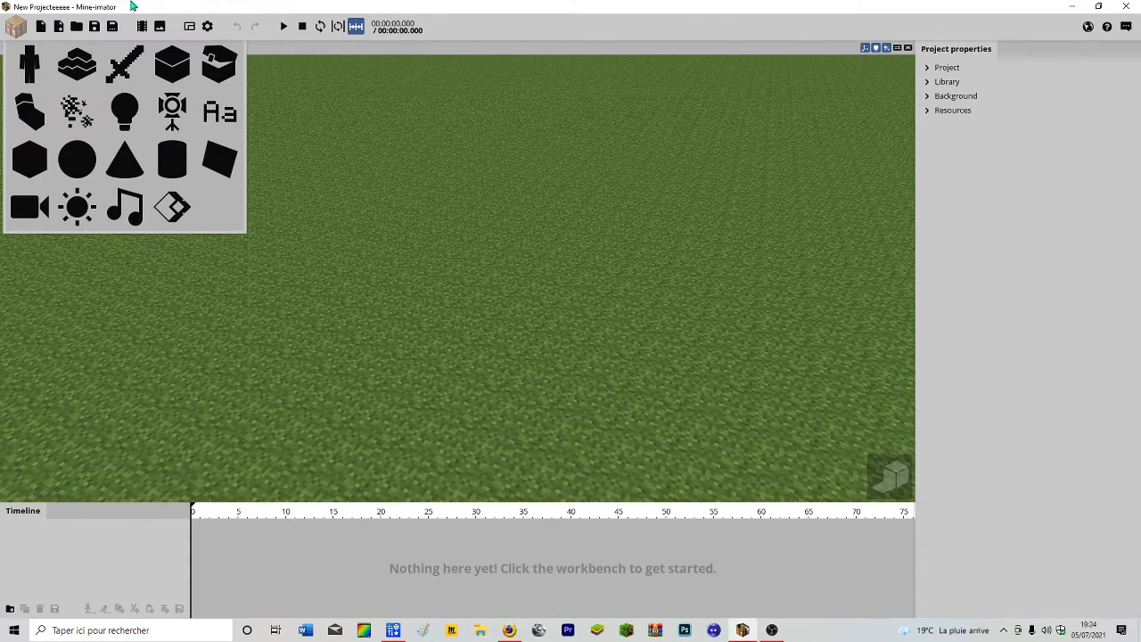
left_click(615, 375)
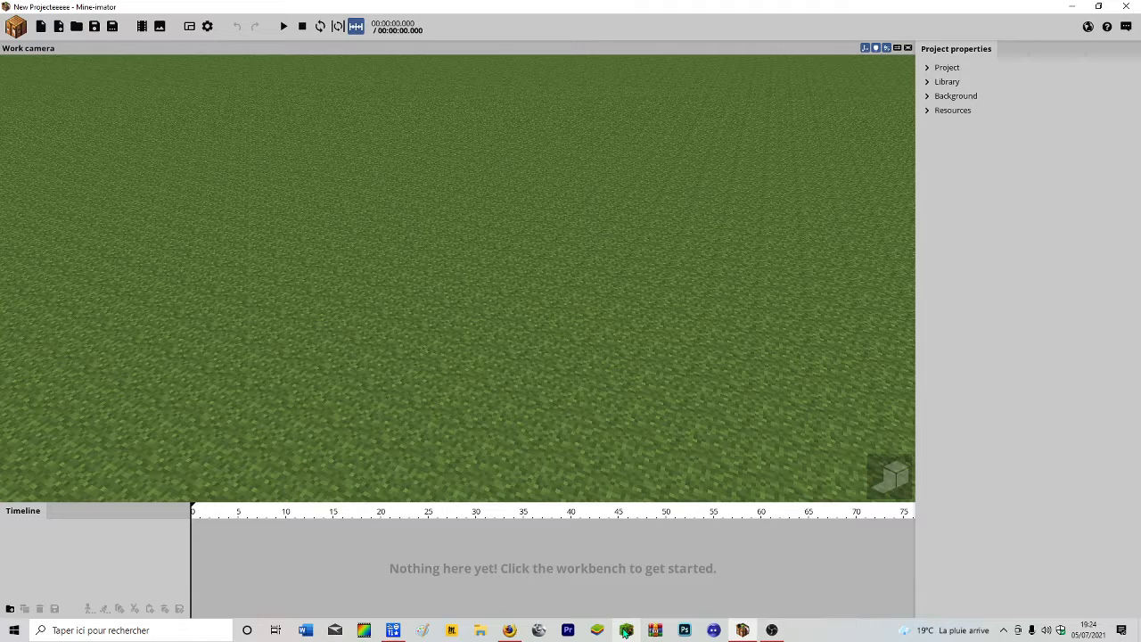
left_click(15, 27)
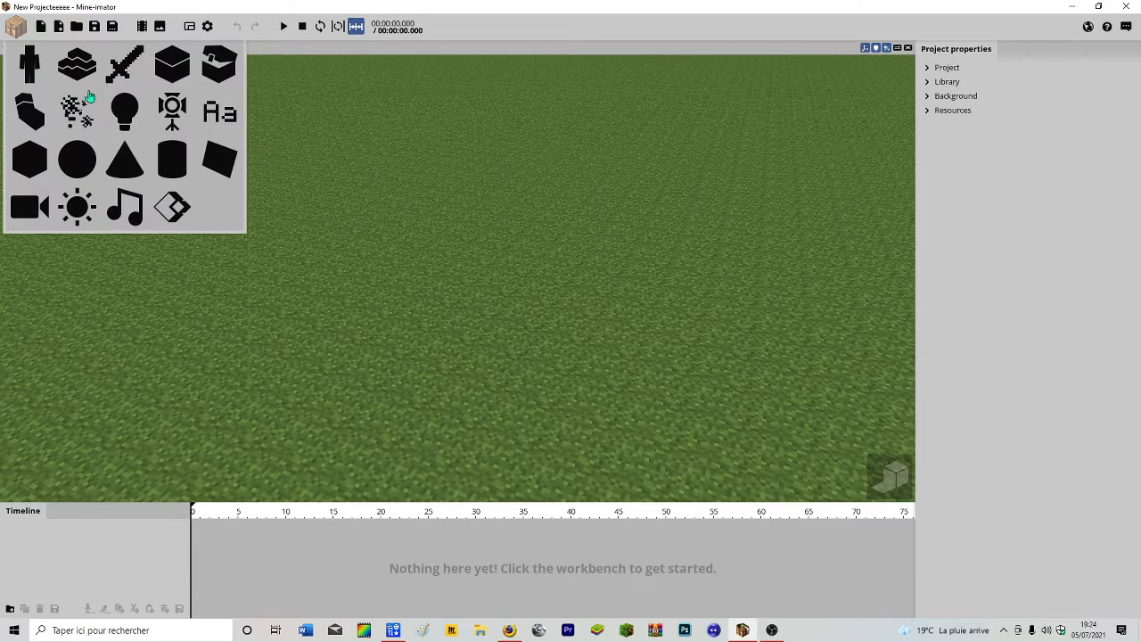
left_click(378, 311)
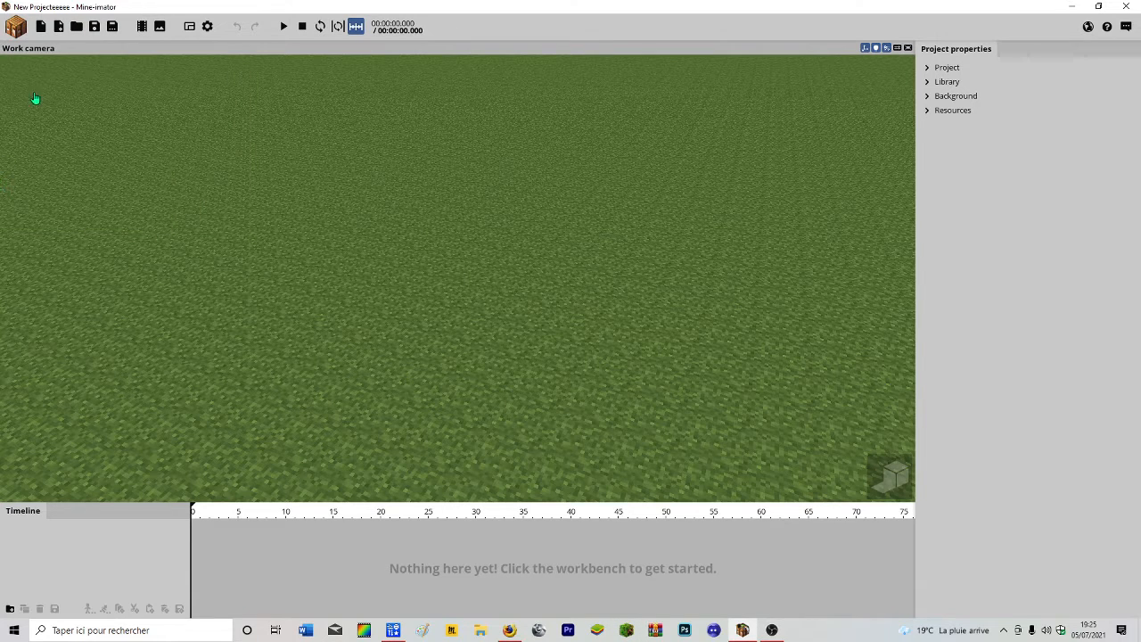
Begin a new Scenery object from the workbench and open Import from world as its scenery source.
left_click(15, 27)
left_click(75, 64)
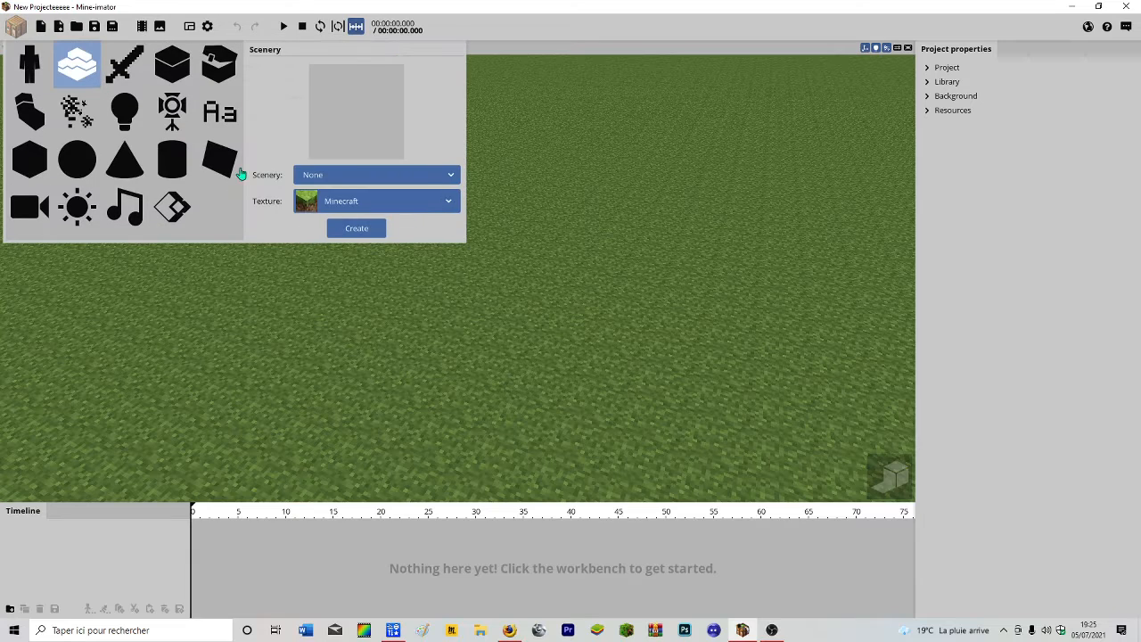
left_click(327, 177)
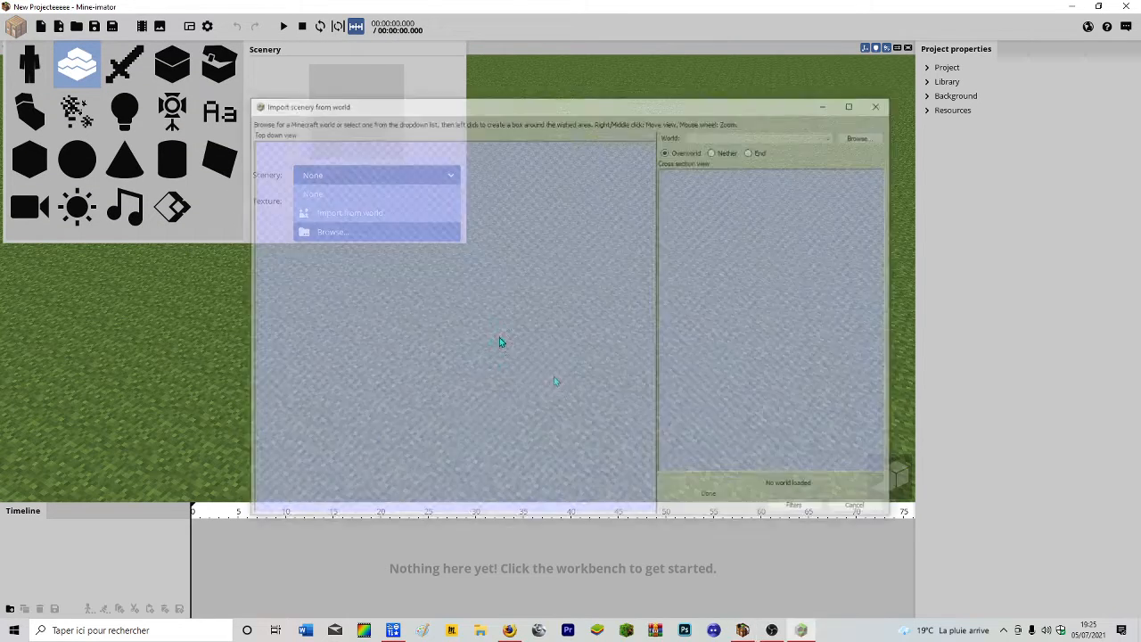
Load the Minecraft world "cave pour la map" from the saves folder into the scenery importer.
left_click(865, 136)
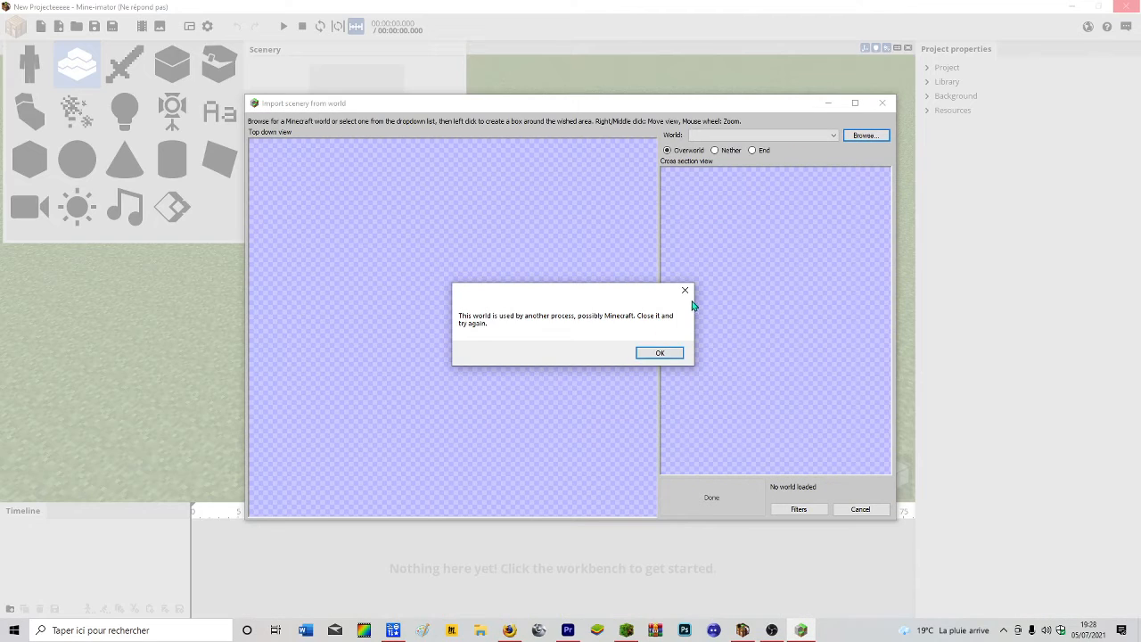
left_click(684, 291)
left_click(864, 135)
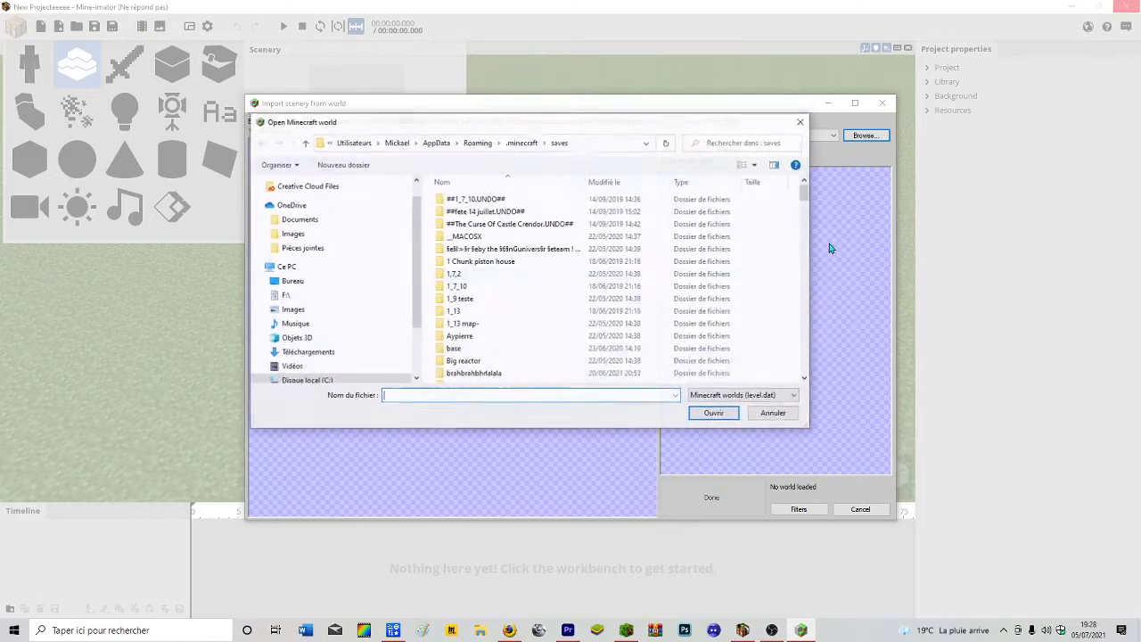
scroll(560, 234, "down", 3)
left_click(481, 293)
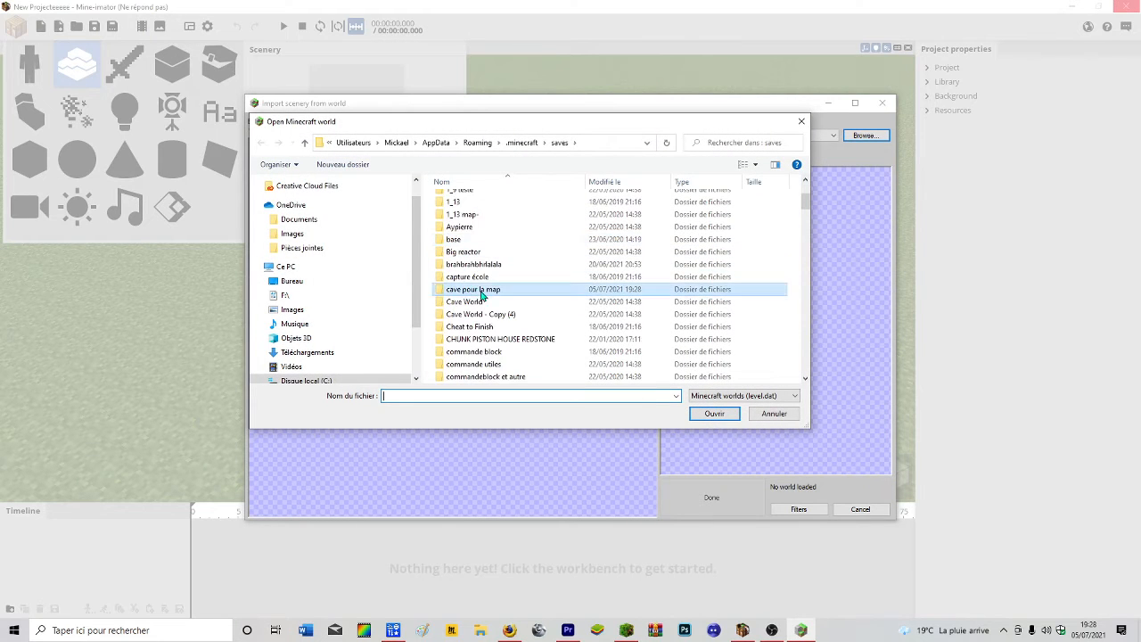
double_click(482, 291)
double_click(555, 326)
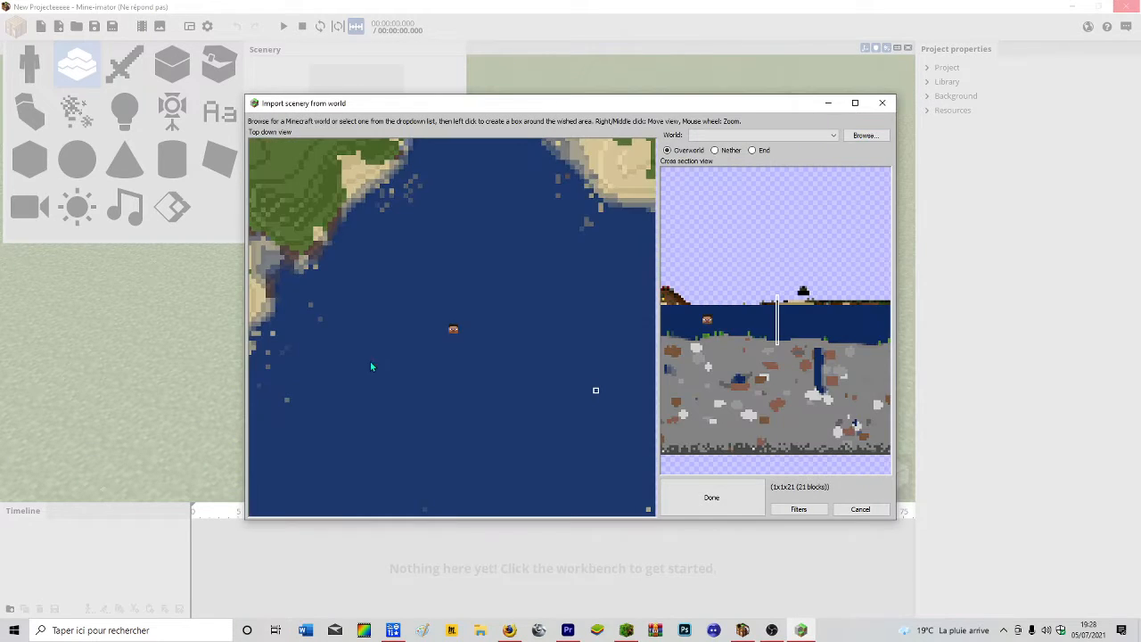
Draw a selection box around the player marker in the top-down view and narrow it to 3 by 4 blocks.
right_click_drag(422, 351, 528, 389)
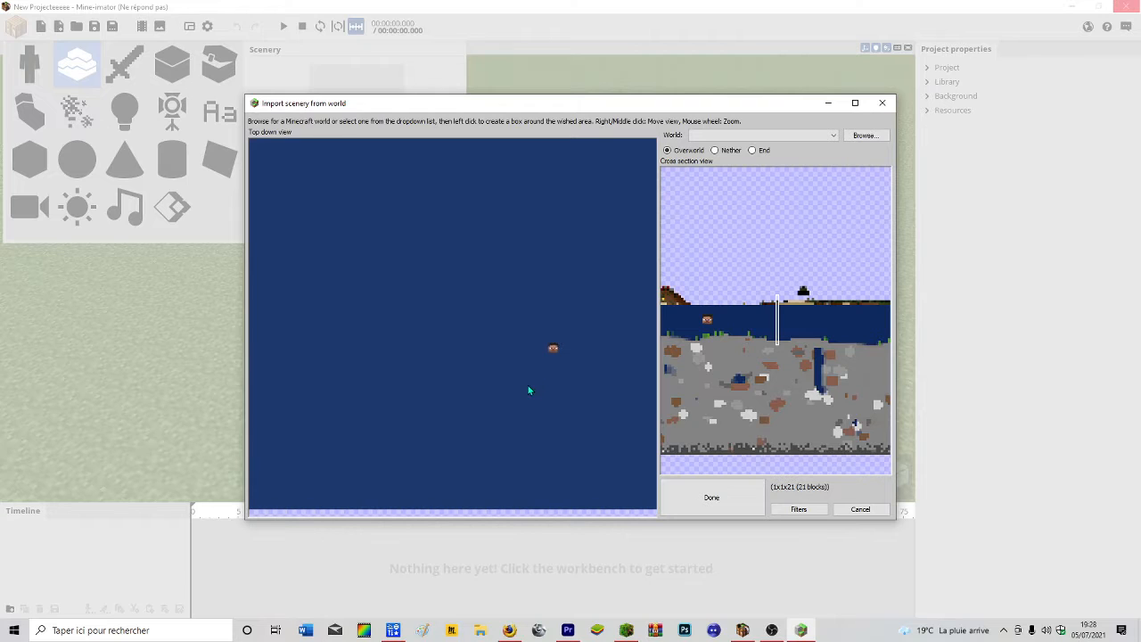
scroll(788, 350, "up", 3)
right_click_drag(783, 334, 936, 164)
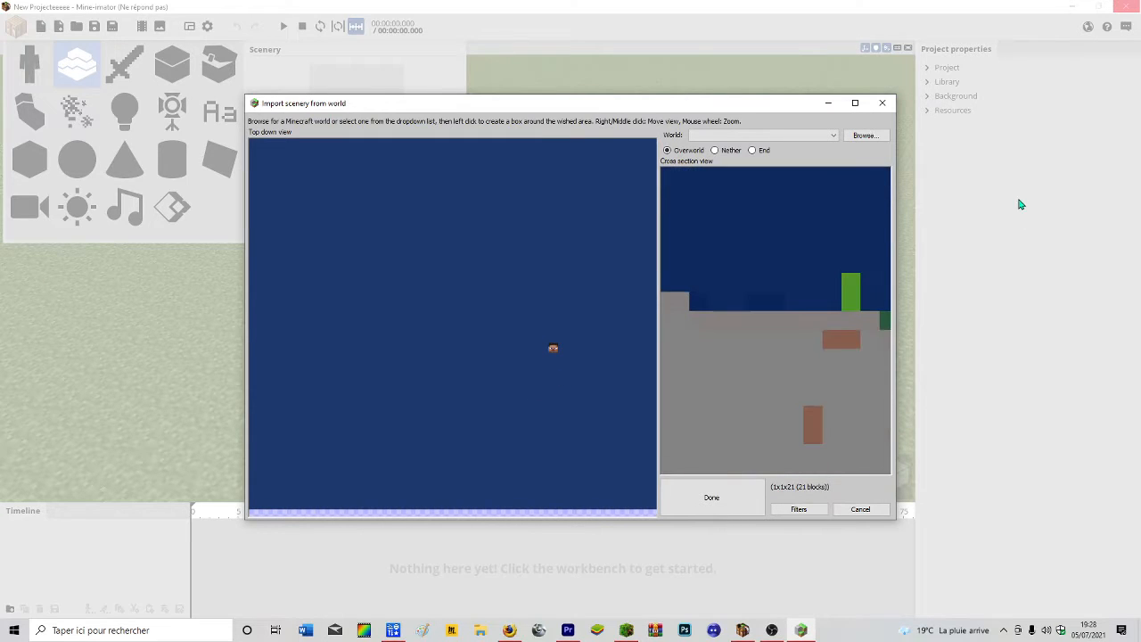
scroll(733, 270, "down", 5)
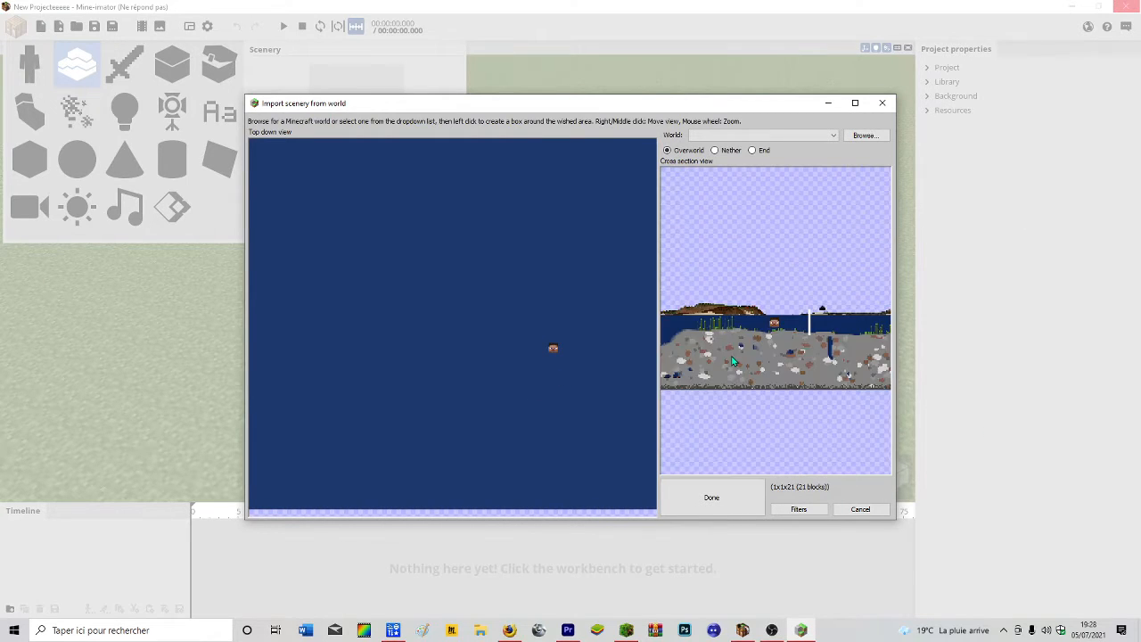
scroll(775, 350, "up", 2)
right_click_drag(542, 375, 474, 331)
left_click_drag(429, 301, 525, 376)
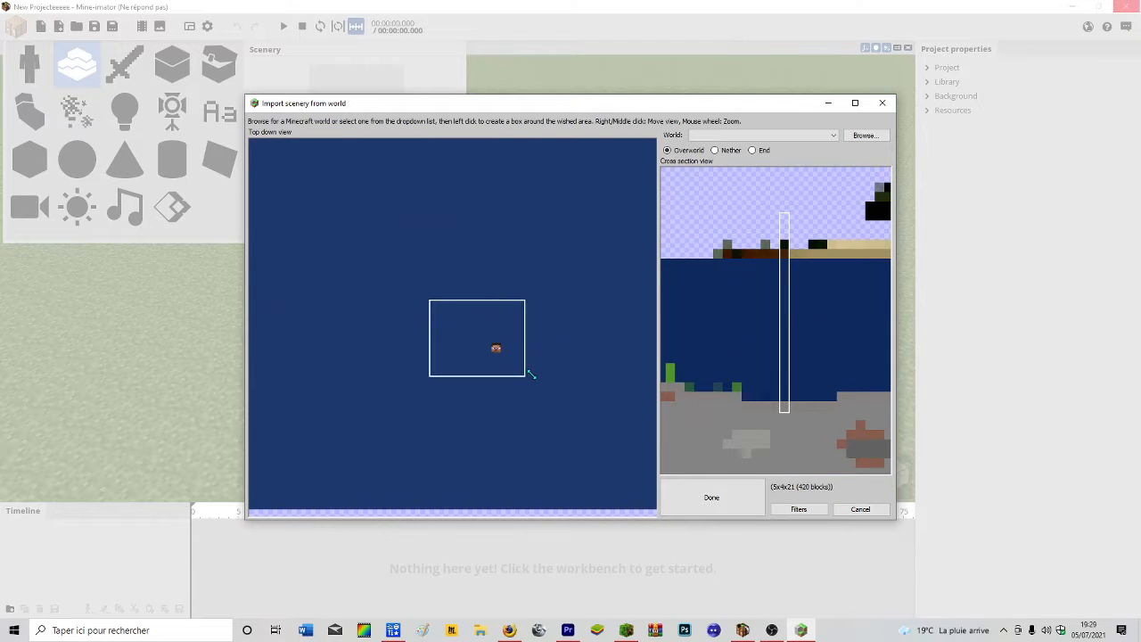
scroll(767, 342, "up", 2)
right_click_drag(767, 341, 738, 313)
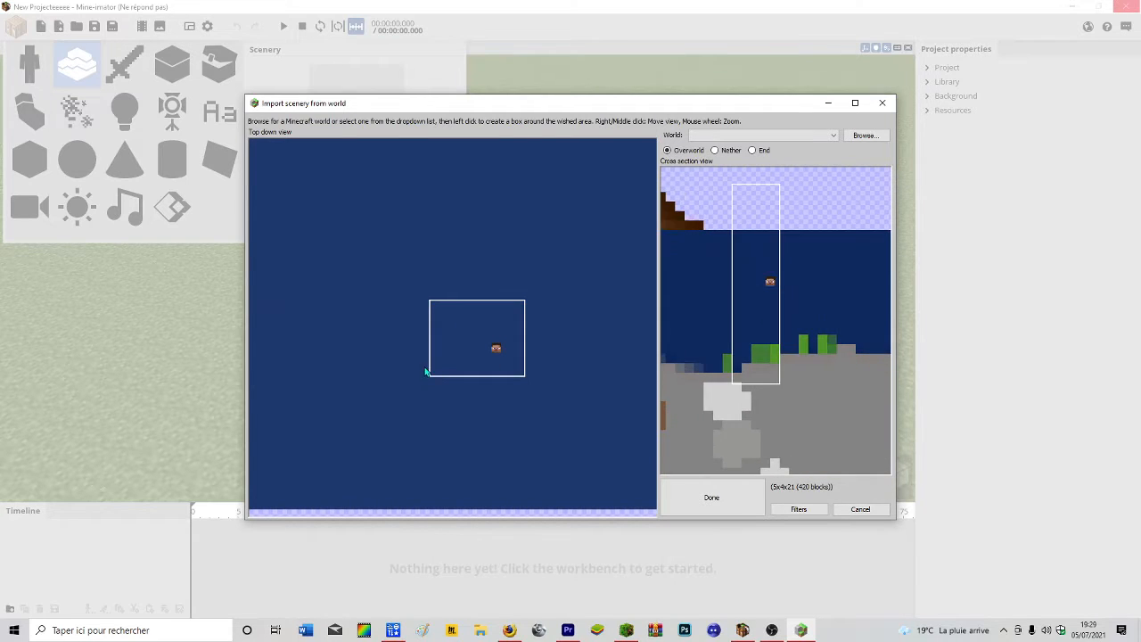
left_click_drag(436, 358, 472, 361)
Redraw the selection in the cross section view to about 127 blocks long and 70 blocks high.
right_click_drag(788, 319, 810, 211)
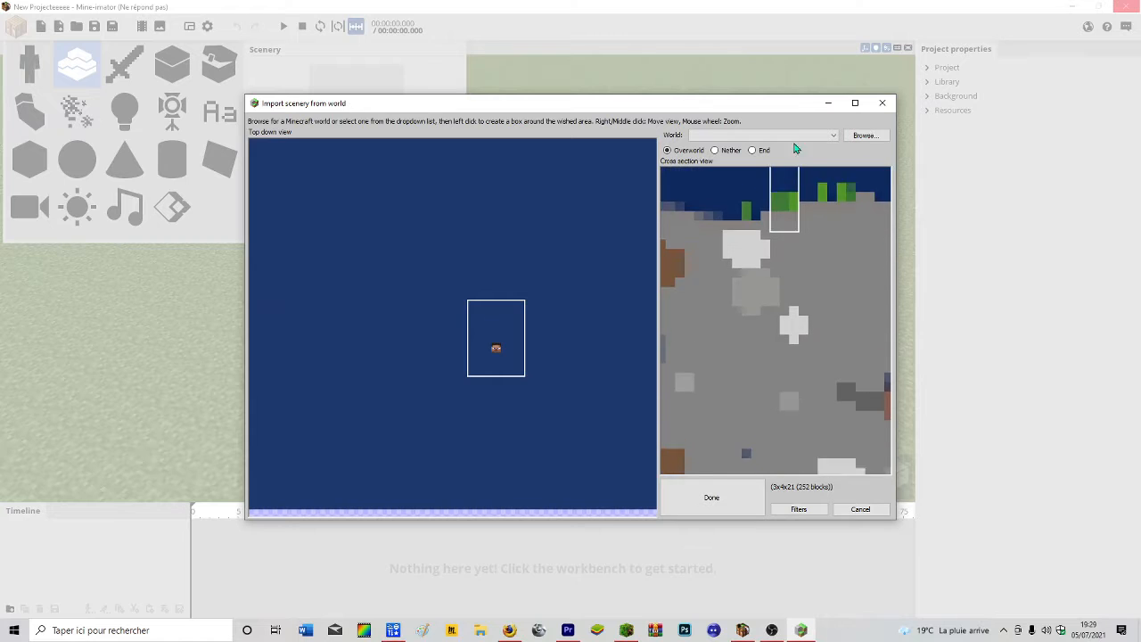
scroll(811, 274, "down", 3)
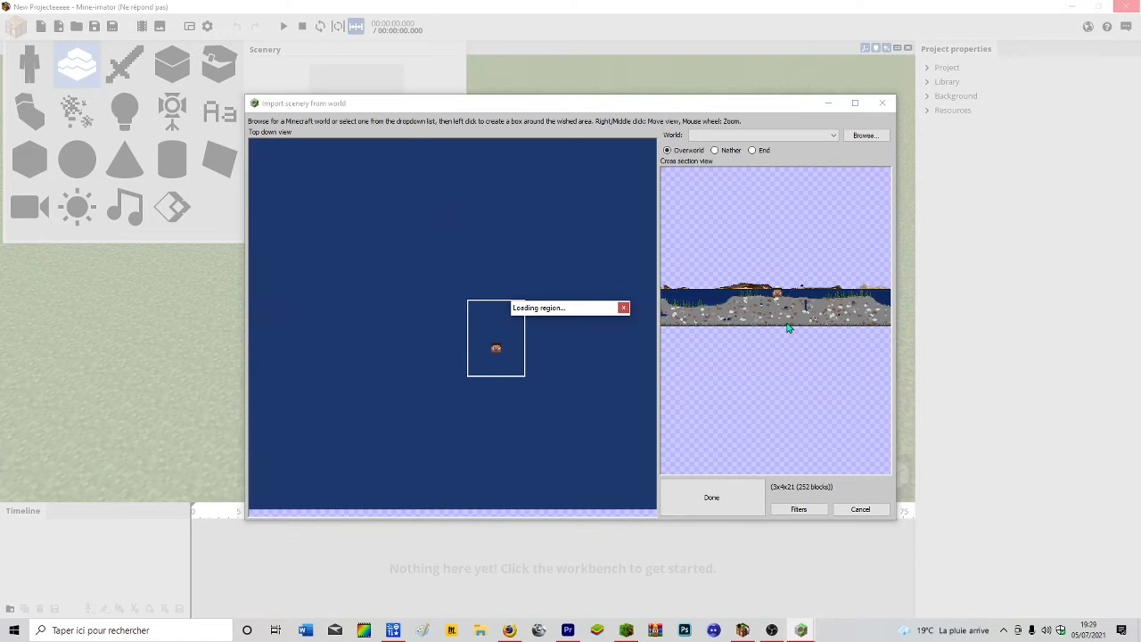
scroll(786, 332, "up", 3)
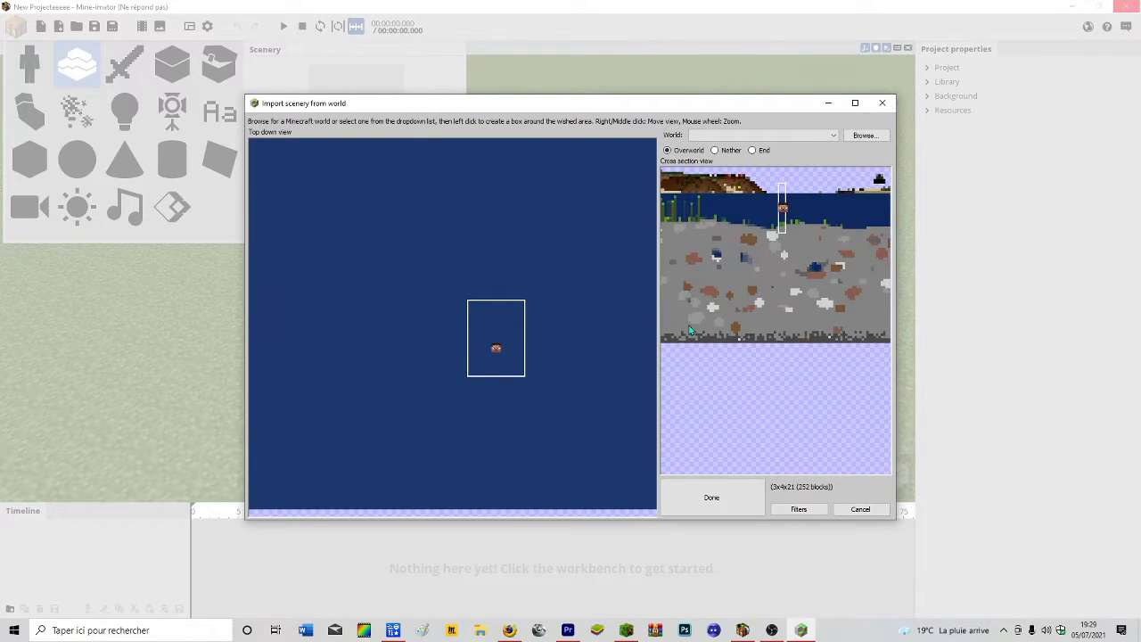
right_click_drag(690, 331, 642, 351)
scroll(755, 343, "down", 3)
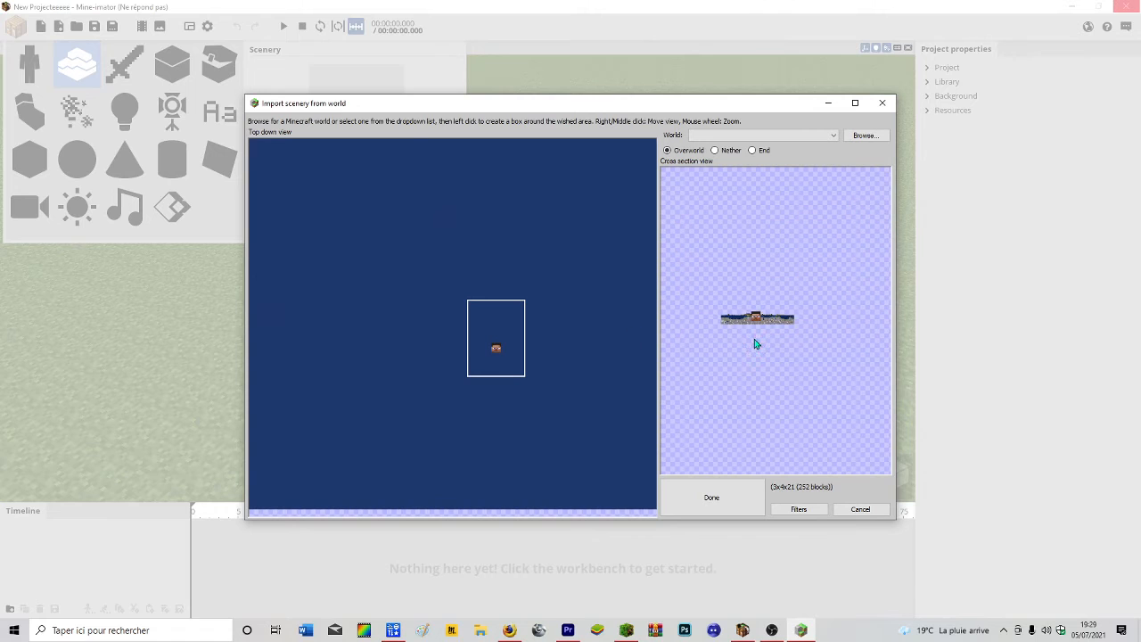
scroll(755, 343, "up", 2)
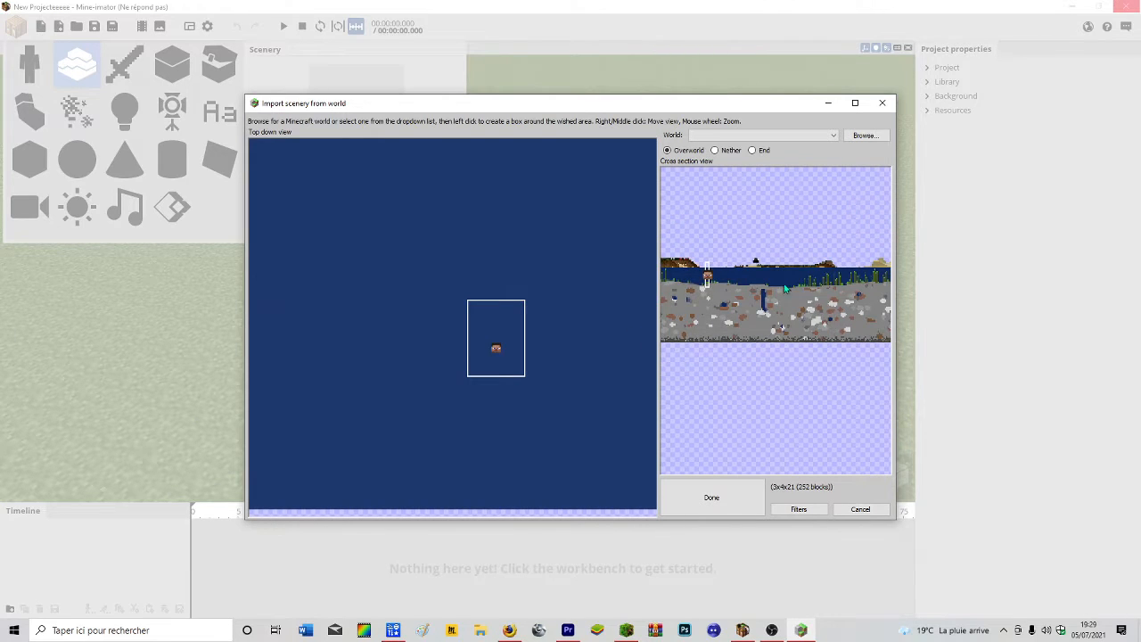
left_click_drag(798, 267, 847, 294)
left_click_drag(788, 266, 874, 318)
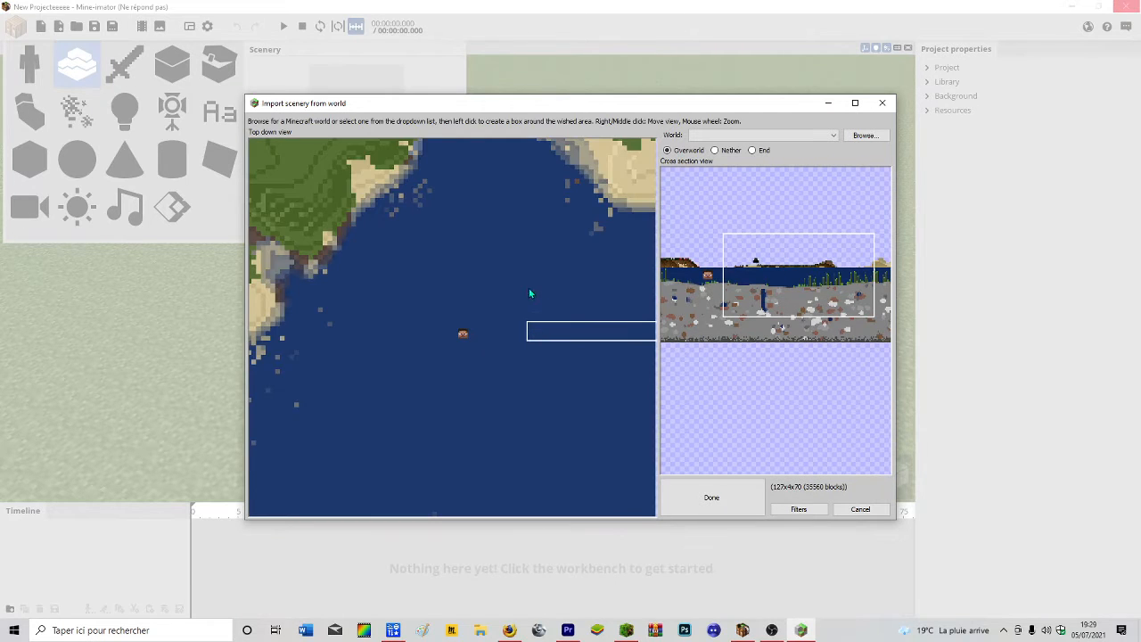
Box the green peninsula and its surrounding water in the top-down view, about 117 by 113 blocks.
scroll(381, 423, "down", 3)
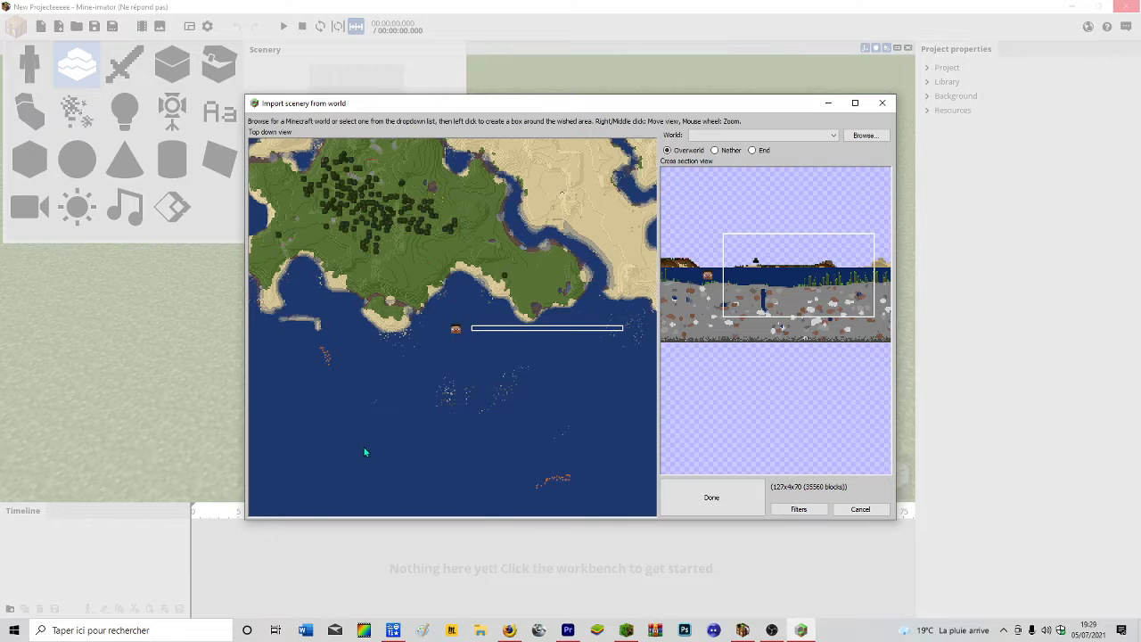
scroll(364, 452, "down", 2)
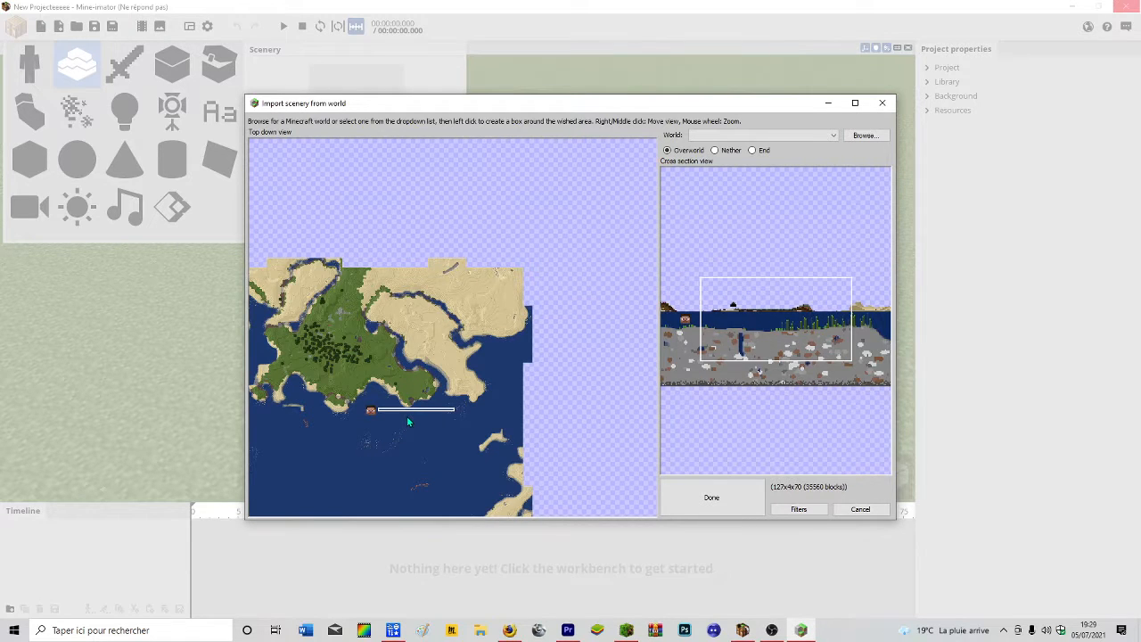
scroll(410, 422, "up", 2)
right_click_drag(410, 422, 495, 3)
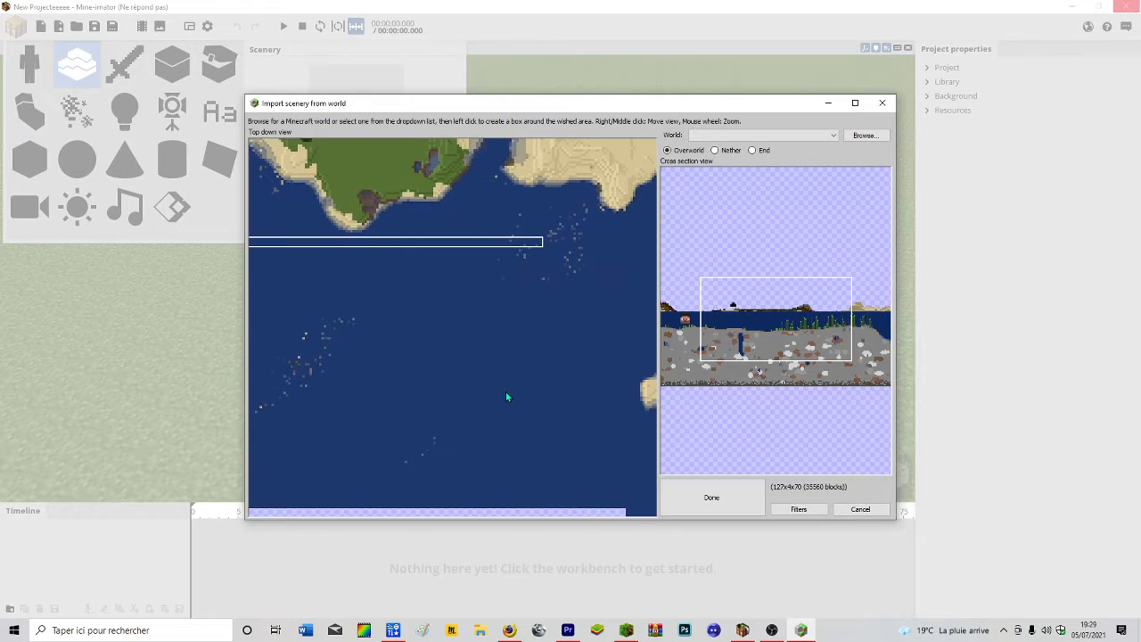
mouse_move(505, 392)
right_mouse_down()
mouse_move(551, 480)
mouse_move(667, 526)
mouse_move(479, 407)
mouse_move(458, 411)
right_mouse_up()
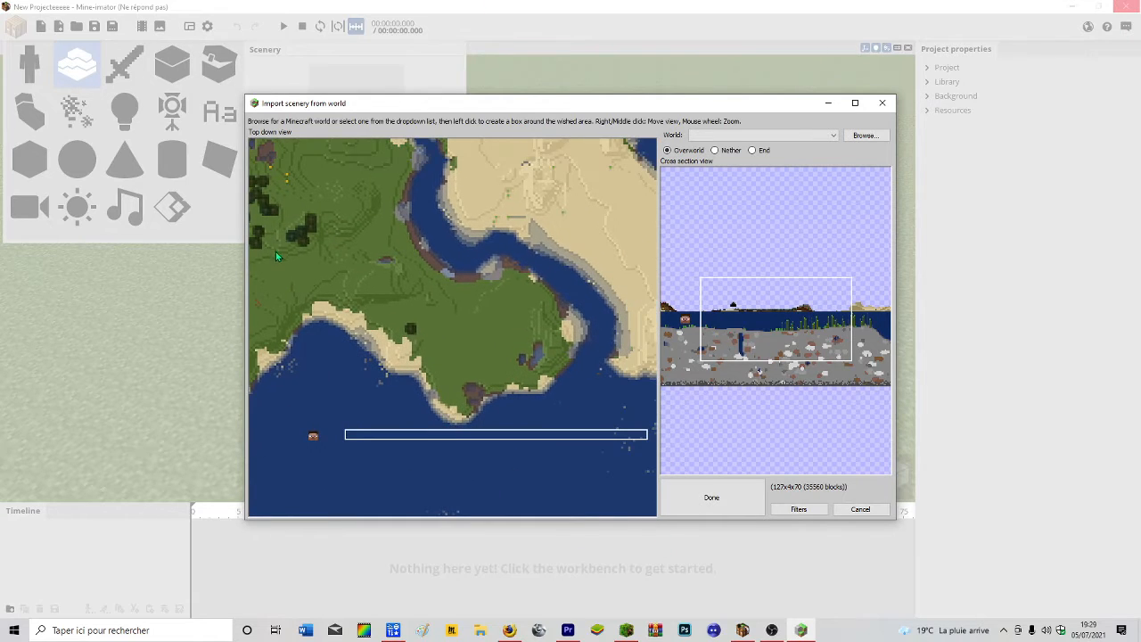
left_click_drag(272, 247, 617, 501)
left_click_drag(494, 360, 527, 325)
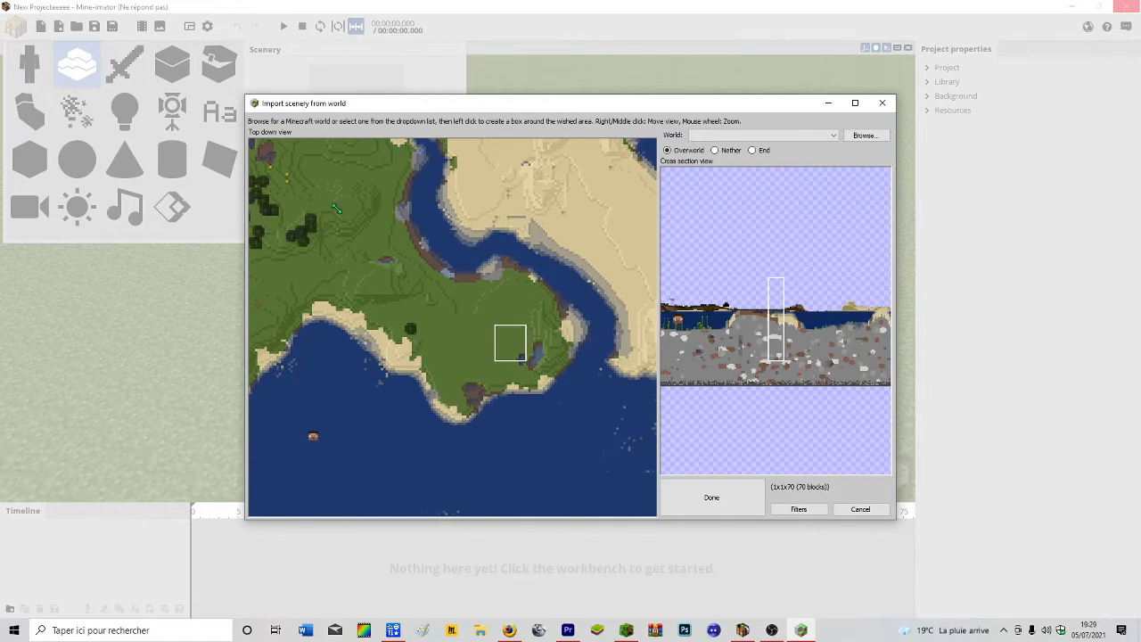
left_click_drag(335, 208, 613, 477)
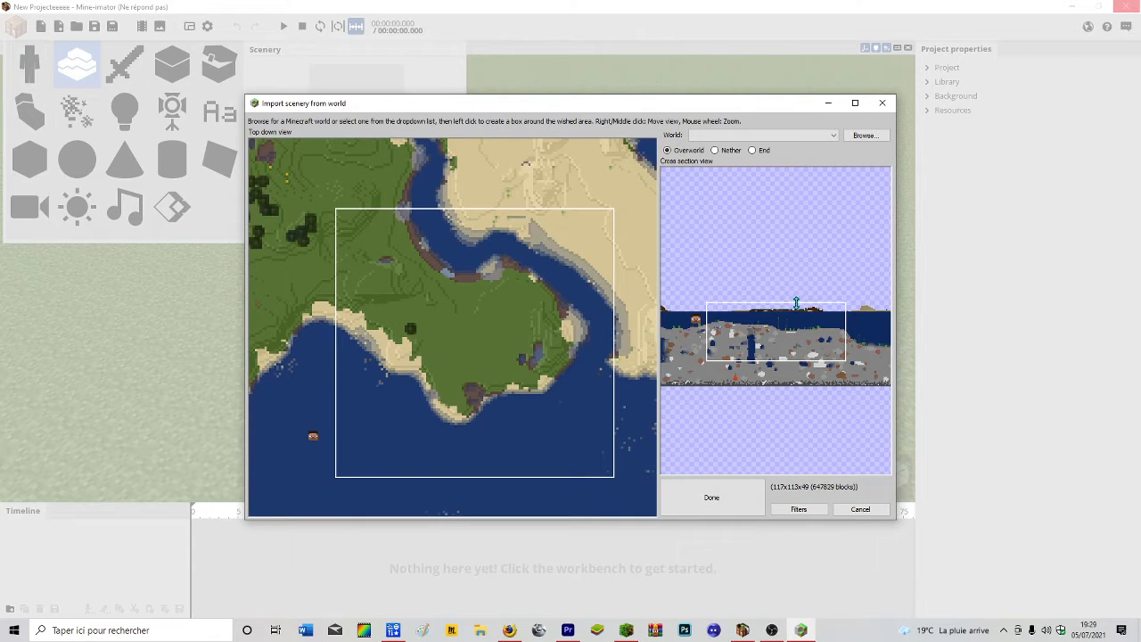
Trim the selected area to 31 blocks high in the cross section and create the scenery from it.
left_click_drag(789, 360, 792, 339)
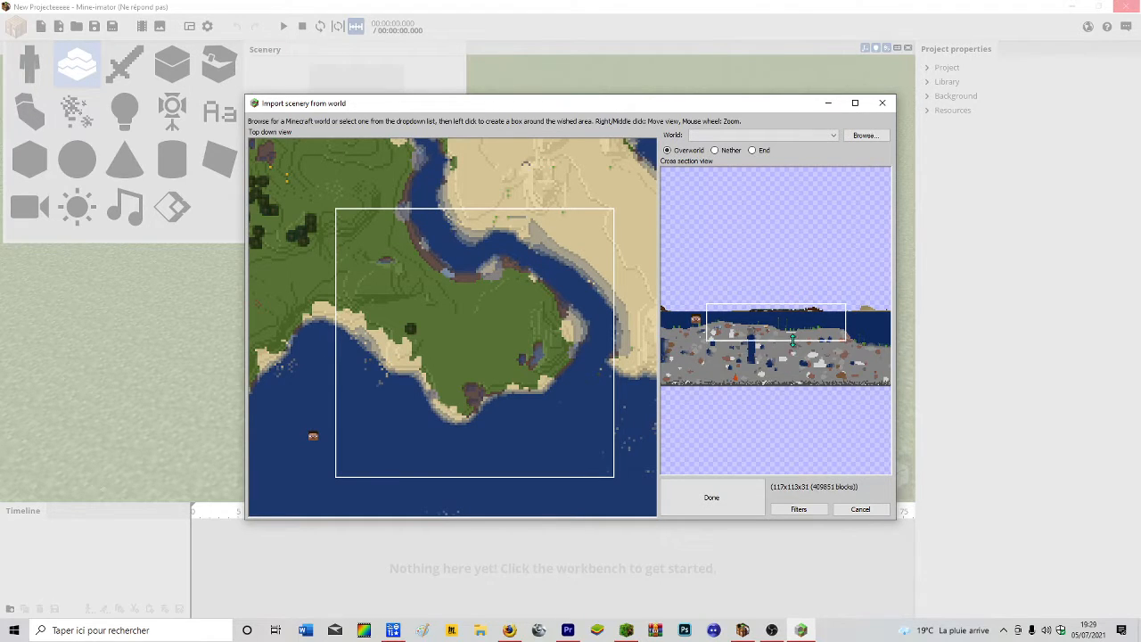
left_click(704, 505)
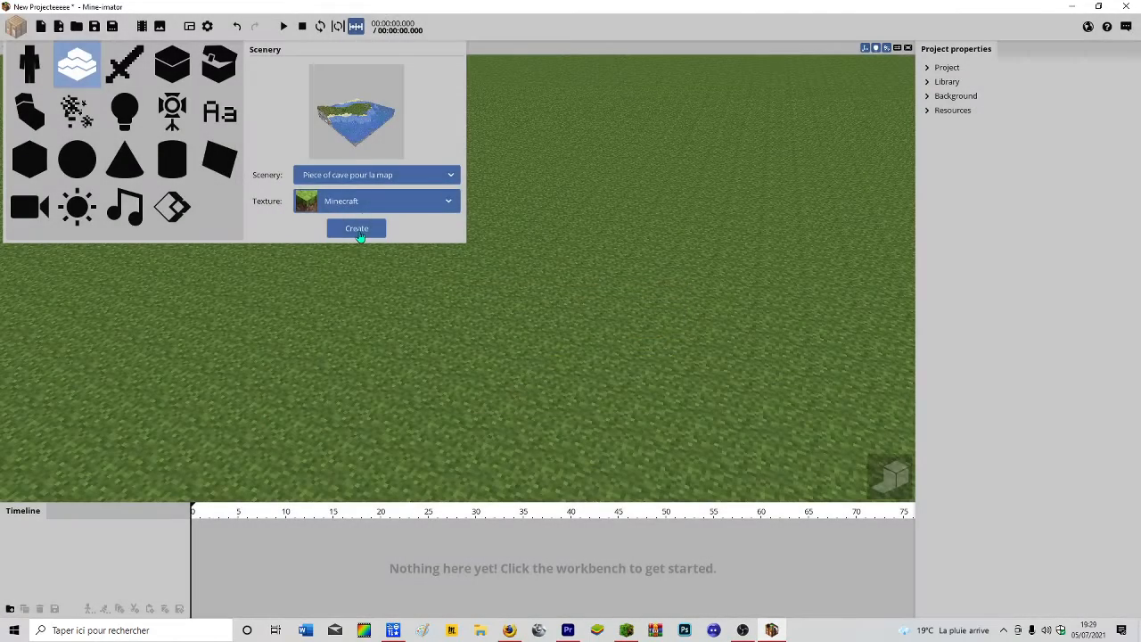
left_click(358, 232)
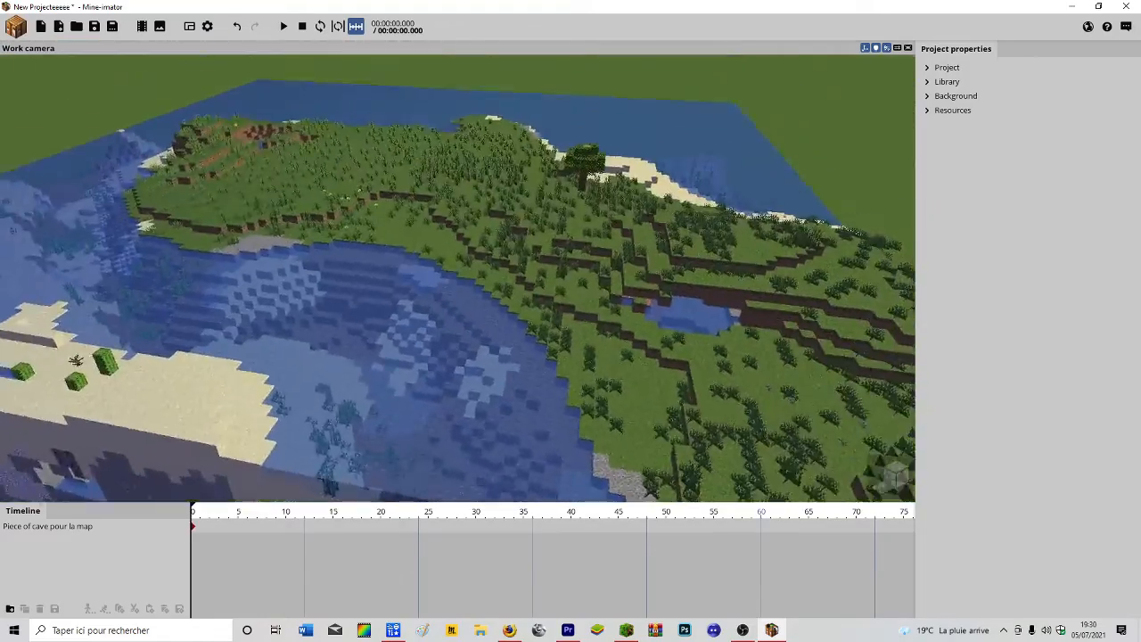
right_click_drag(576, 242, 597, 214)
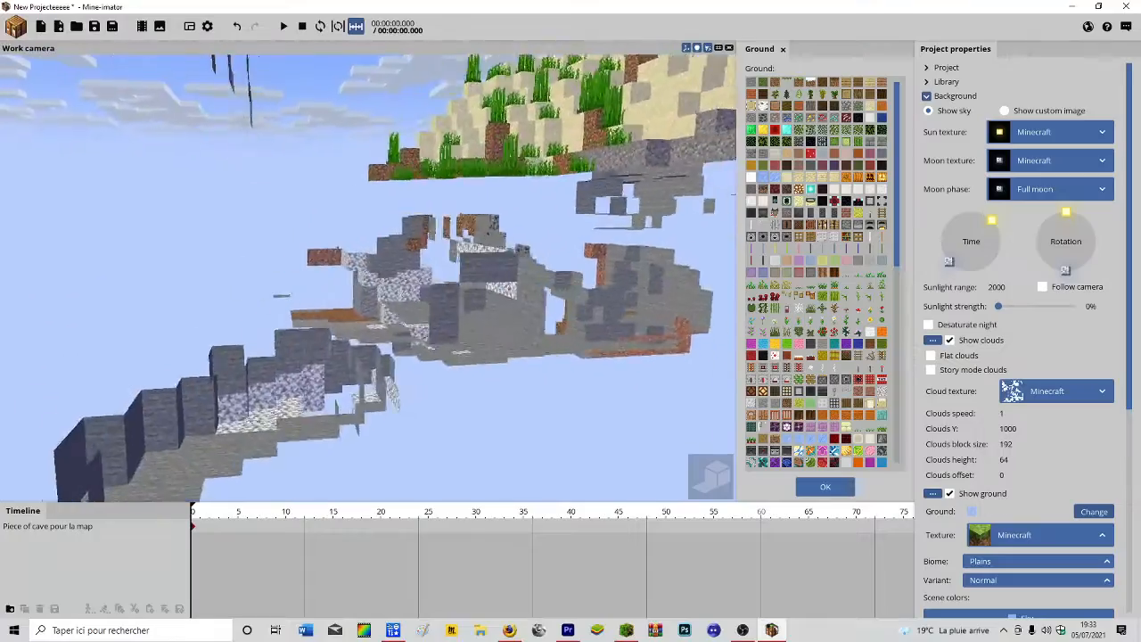
mouse_move(368, 278)
right_mouse_down()
mouse_move(437, 263)
mouse_move(481, 290)
mouse_move(517, 245)
mouse_move(481, 276)
mouse_move(379, 263)
mouse_move(383, 312)
mouse_move(437, 308)
mouse_move(374, 334)
mouse_move(379, 272)
mouse_move(334, 258)
mouse_move(385, 266)
right_mouse_up()
left_click(368, 278)
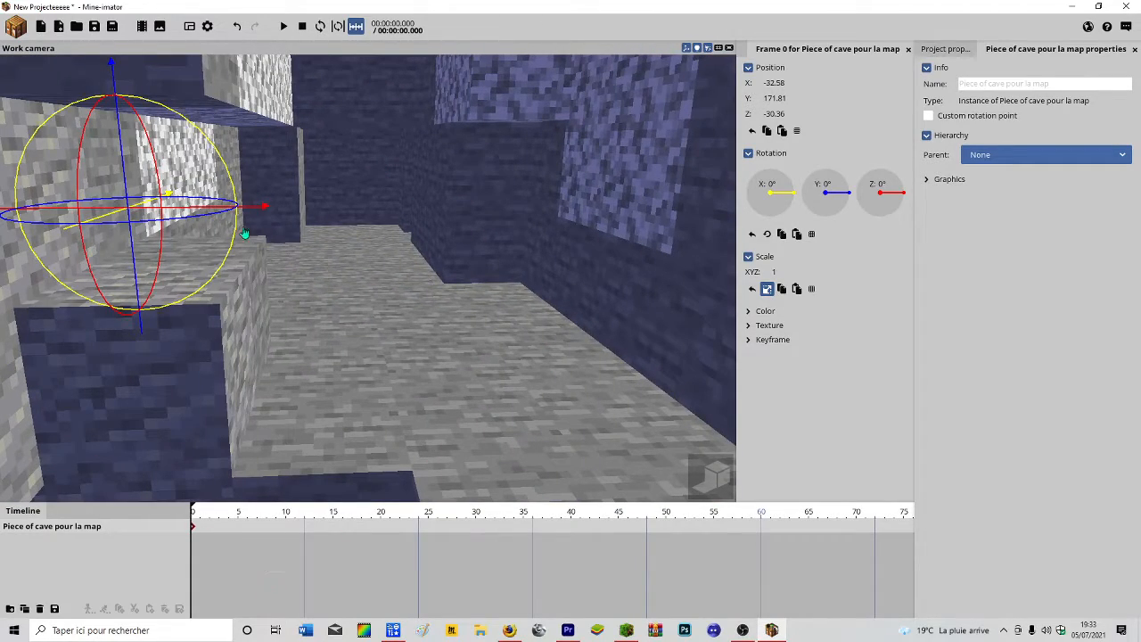
left_click(438, 163)
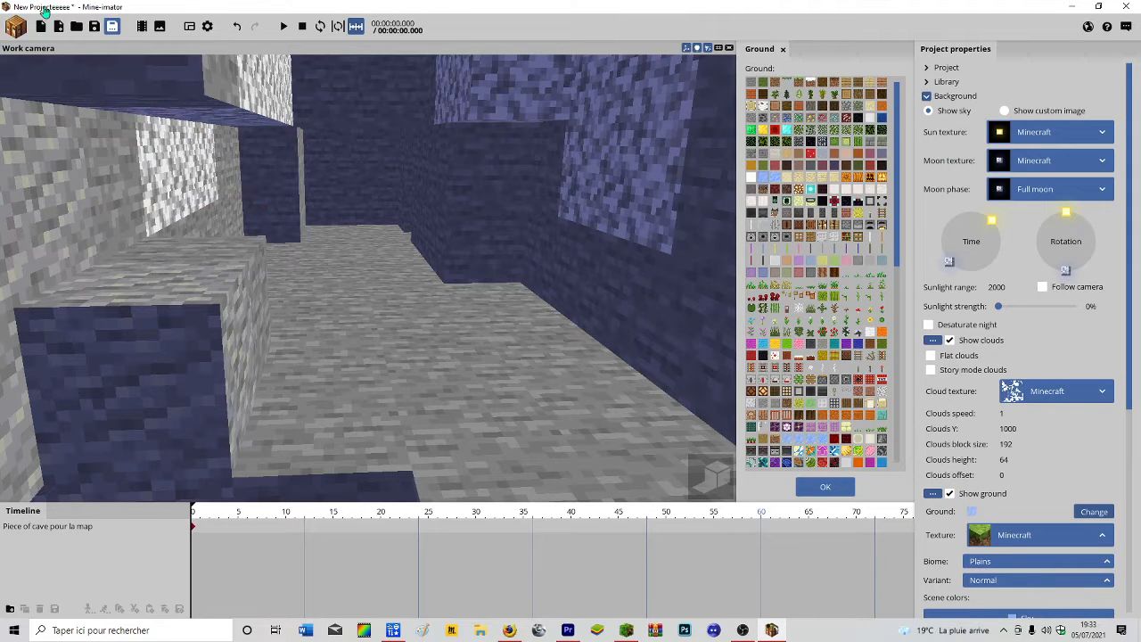
Create a Human character with the Steve variant and a skin downloaded by the Minecraft player's username.
left_click(16, 25)
left_click(30, 65)
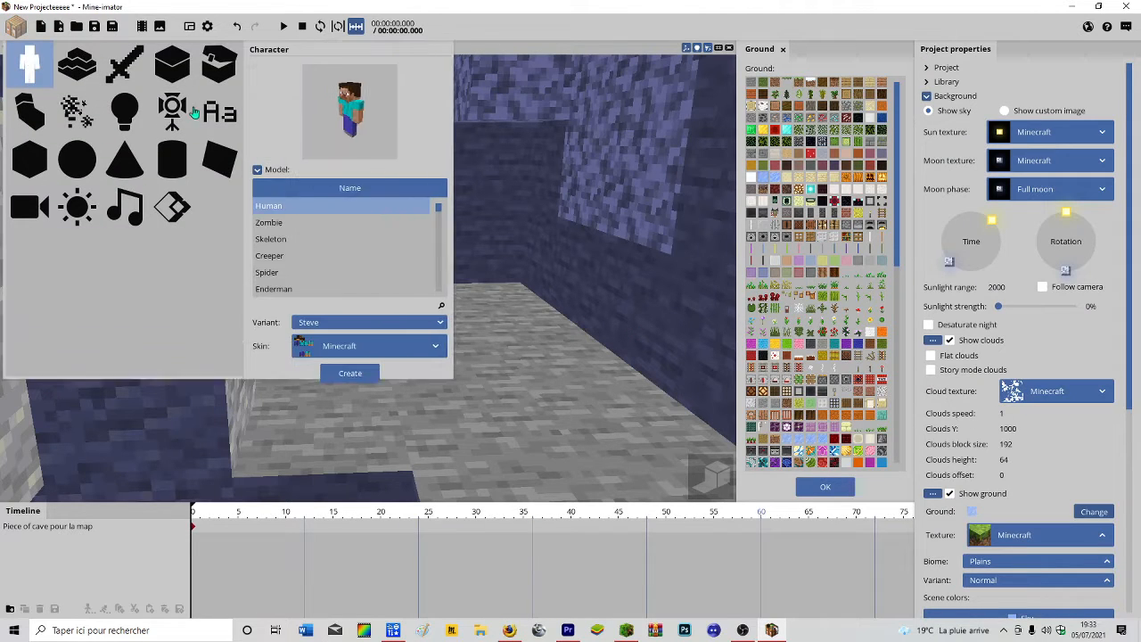
left_click(401, 346)
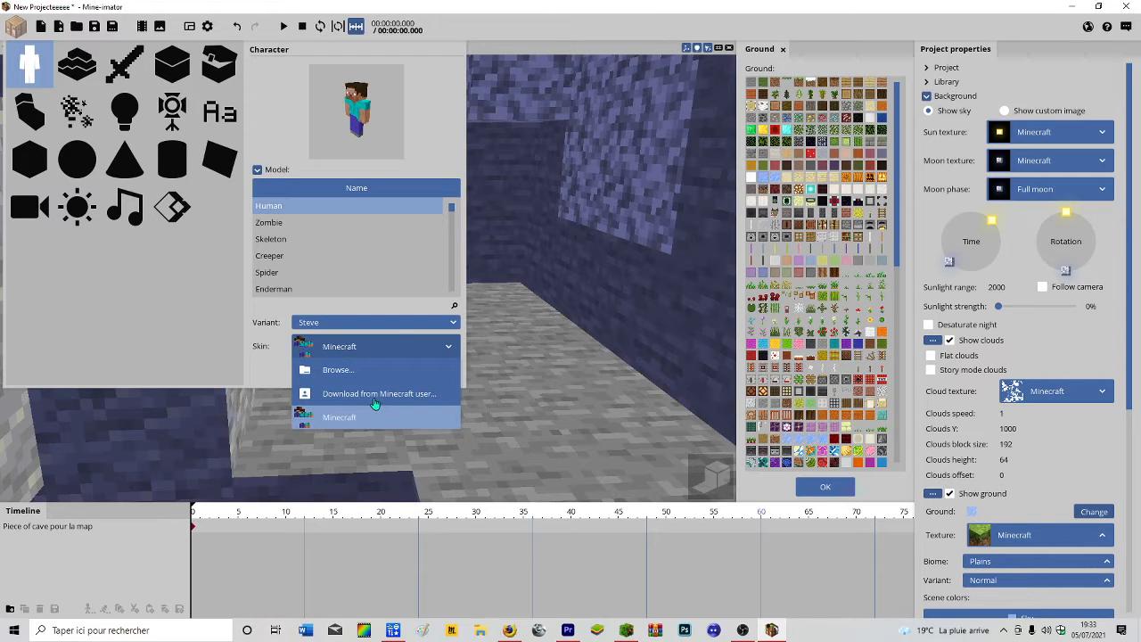
left_click(378, 396)
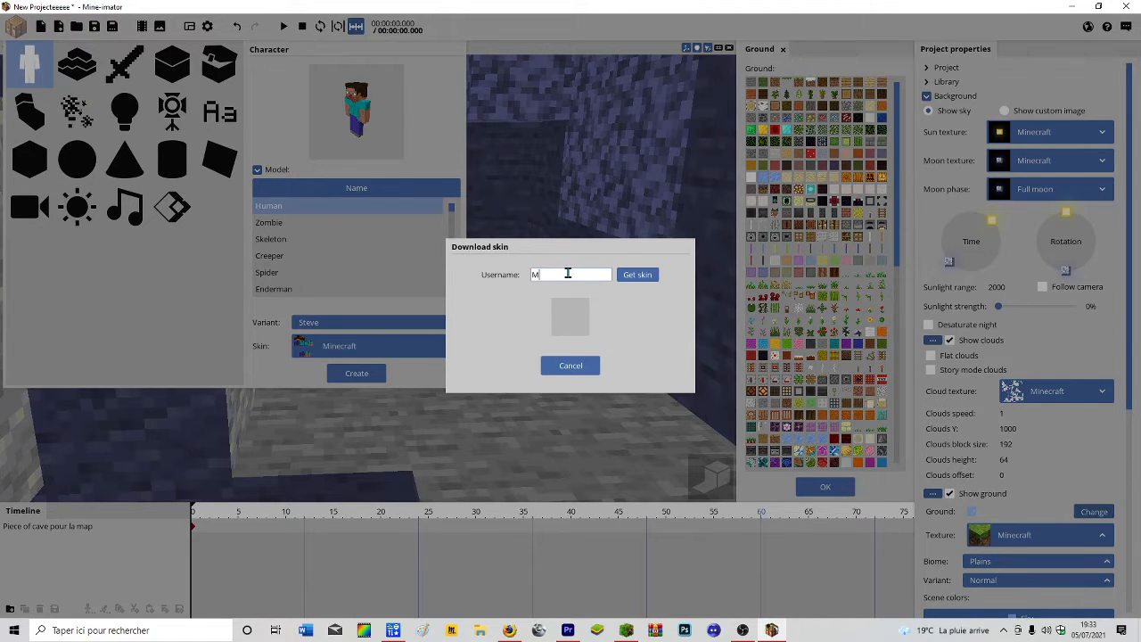
left_click(636, 277)
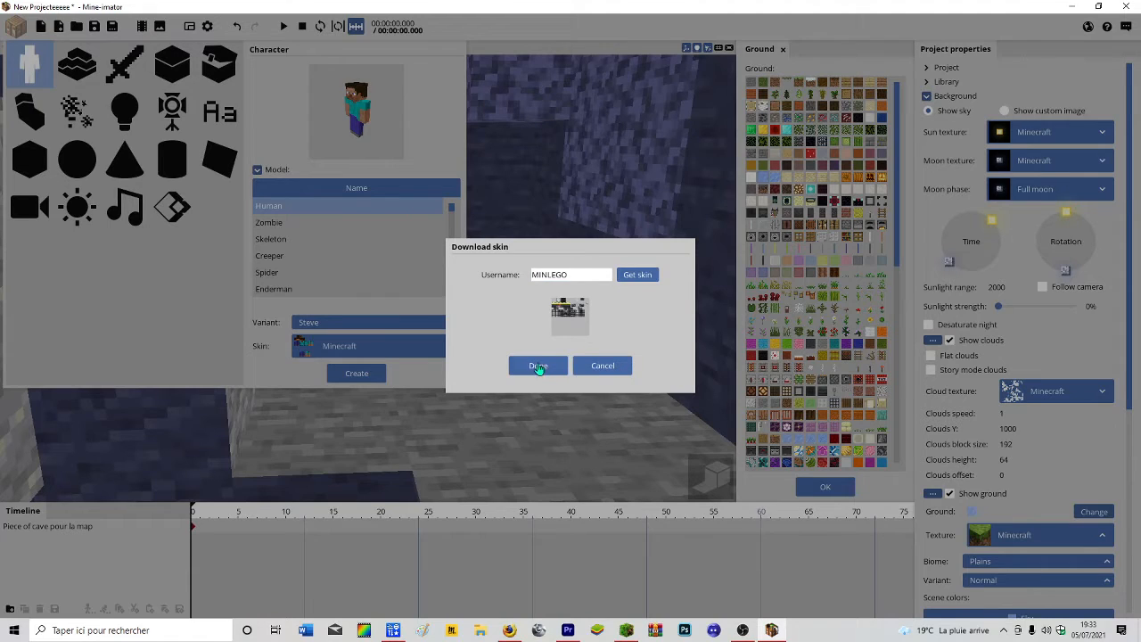
left_click(539, 366)
left_click(356, 374)
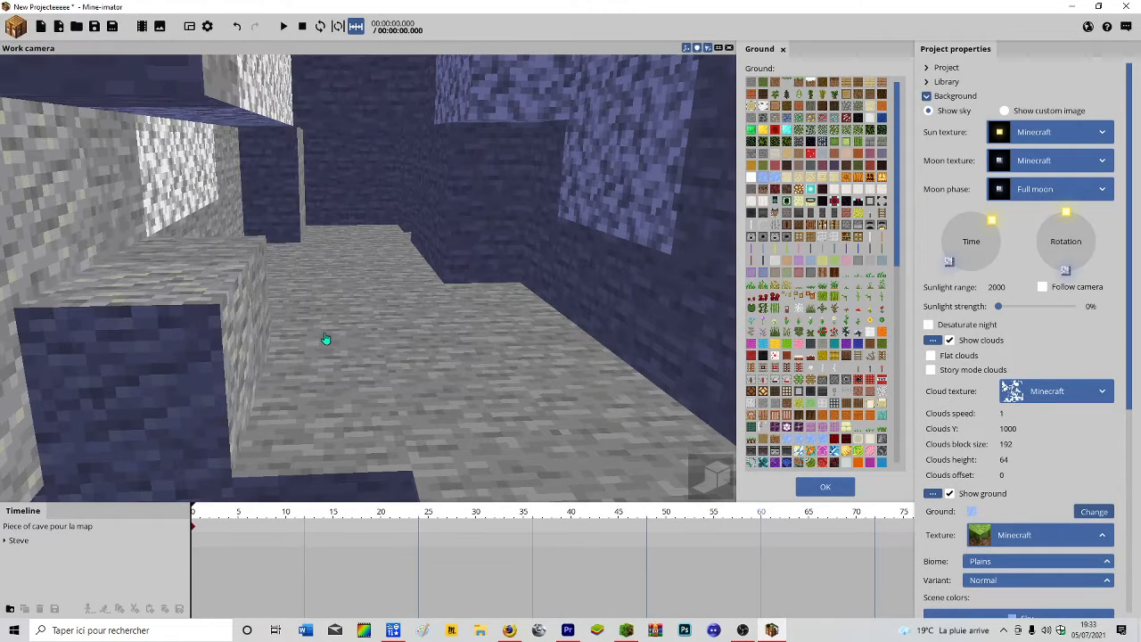
Create a Creeper character, finding the model by searching for "cr" and keeping the Minecraft skin.
left_click(16, 30)
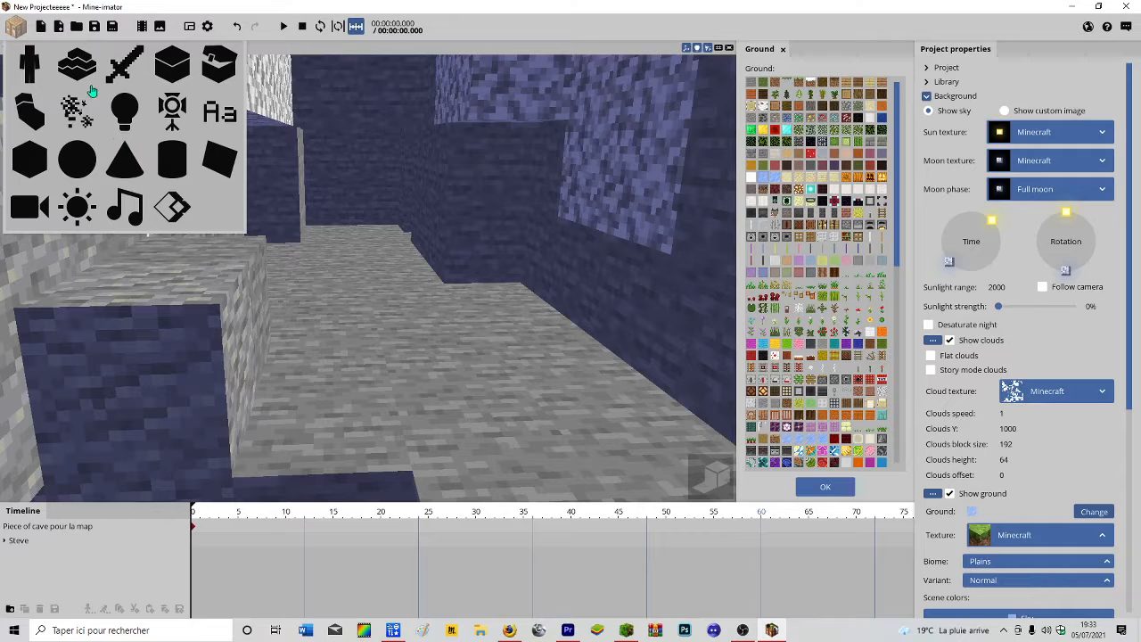
left_click(30, 64)
left_click(337, 326)
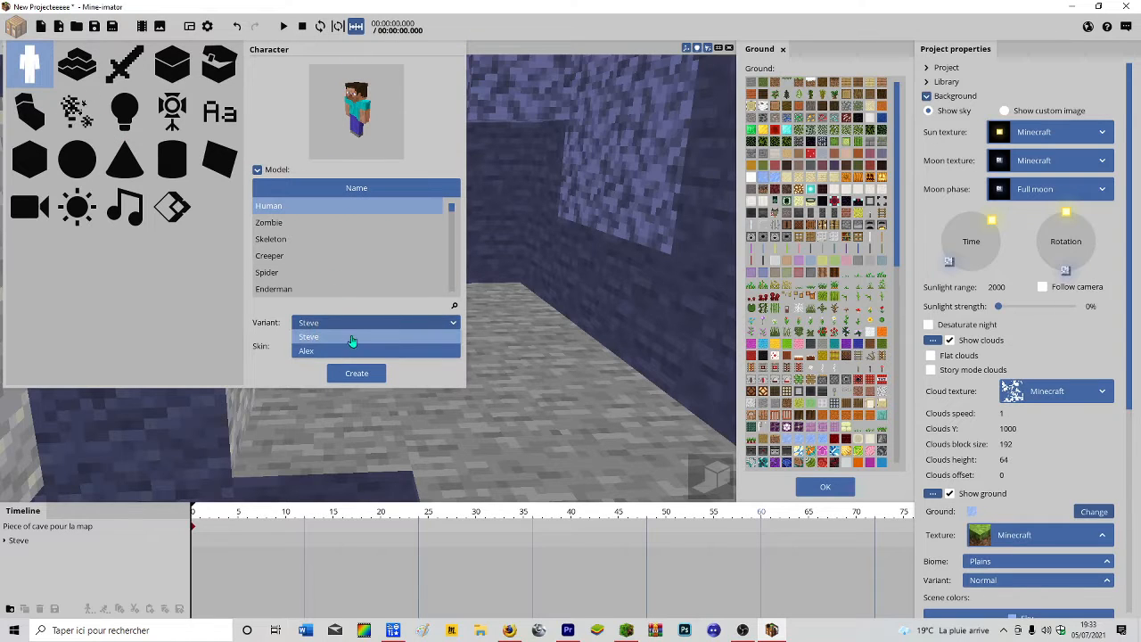
left_click(340, 333)
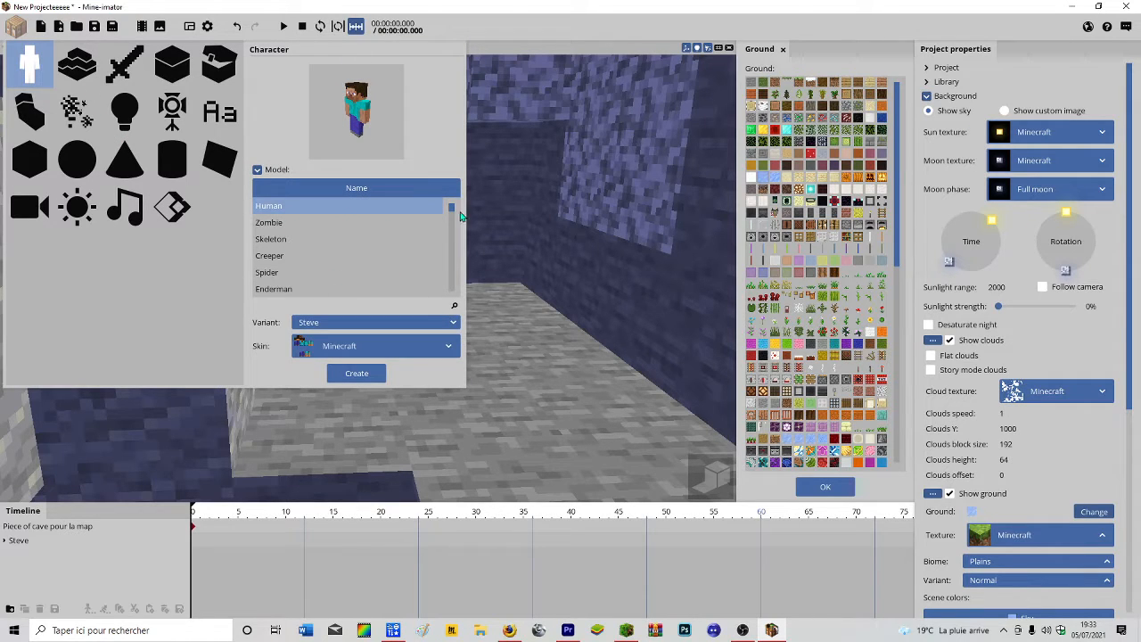
scroll(453, 216, "down", 1)
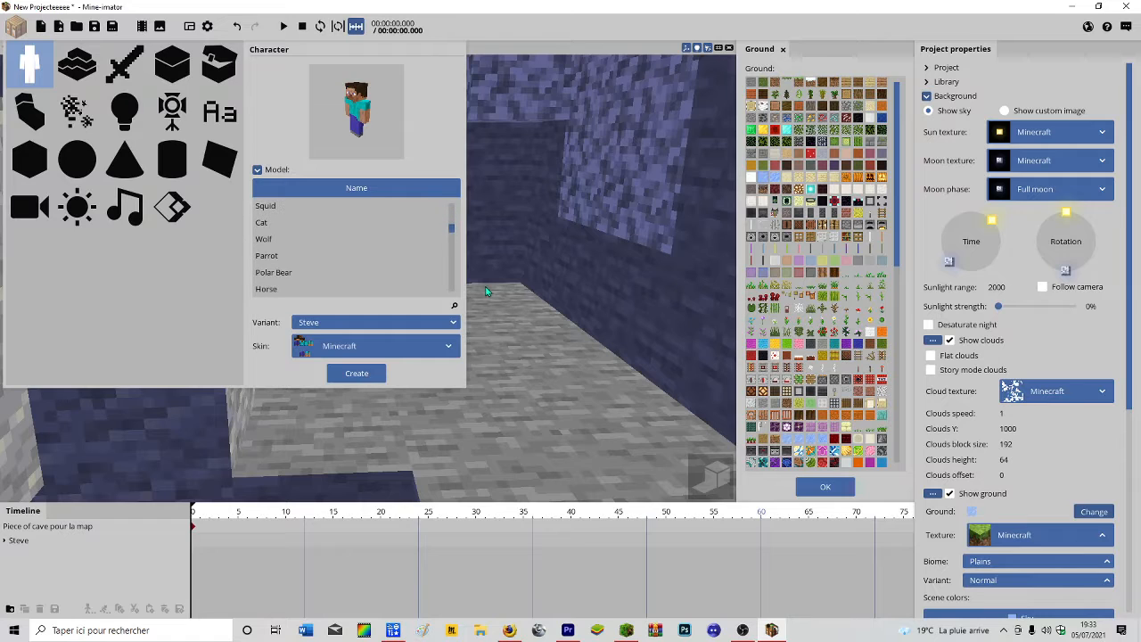
type("cr")
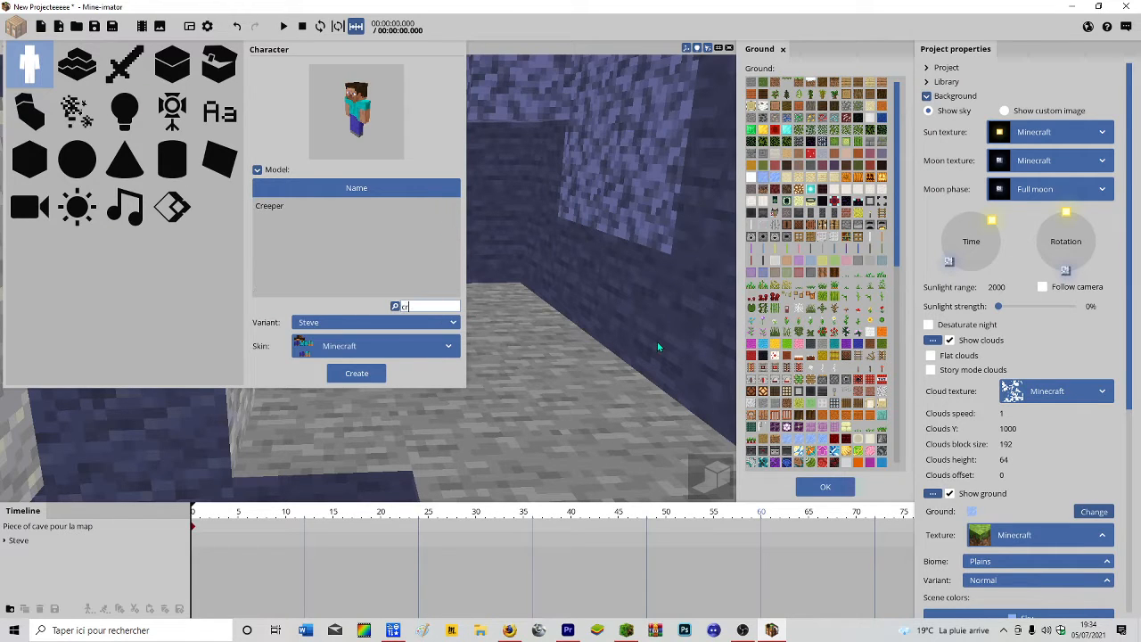
left_click(328, 214)
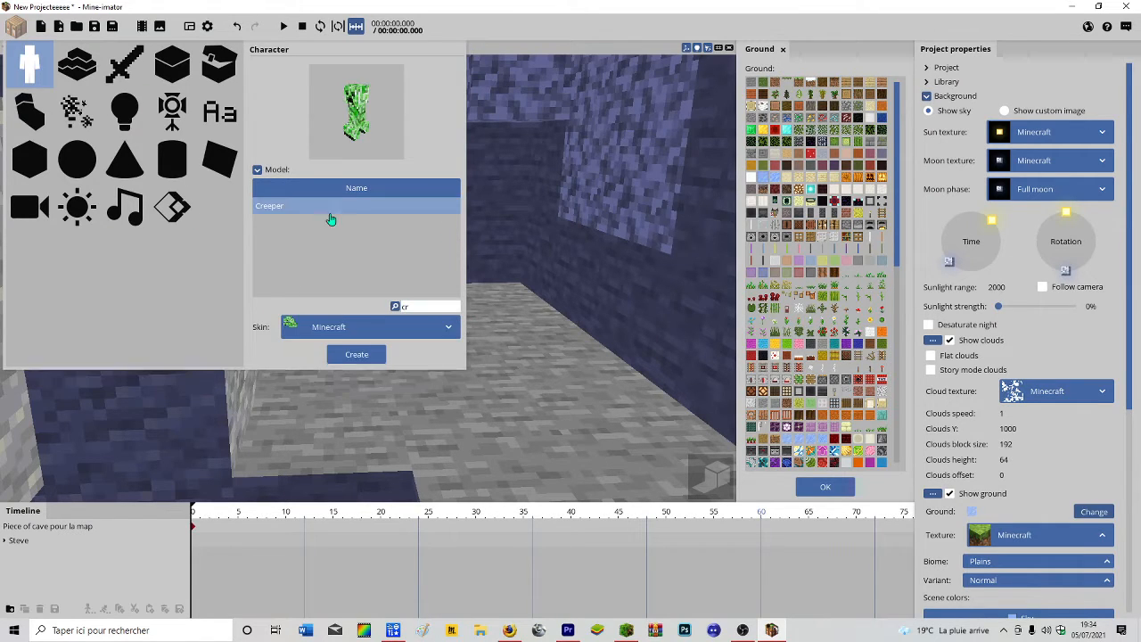
left_click(351, 355)
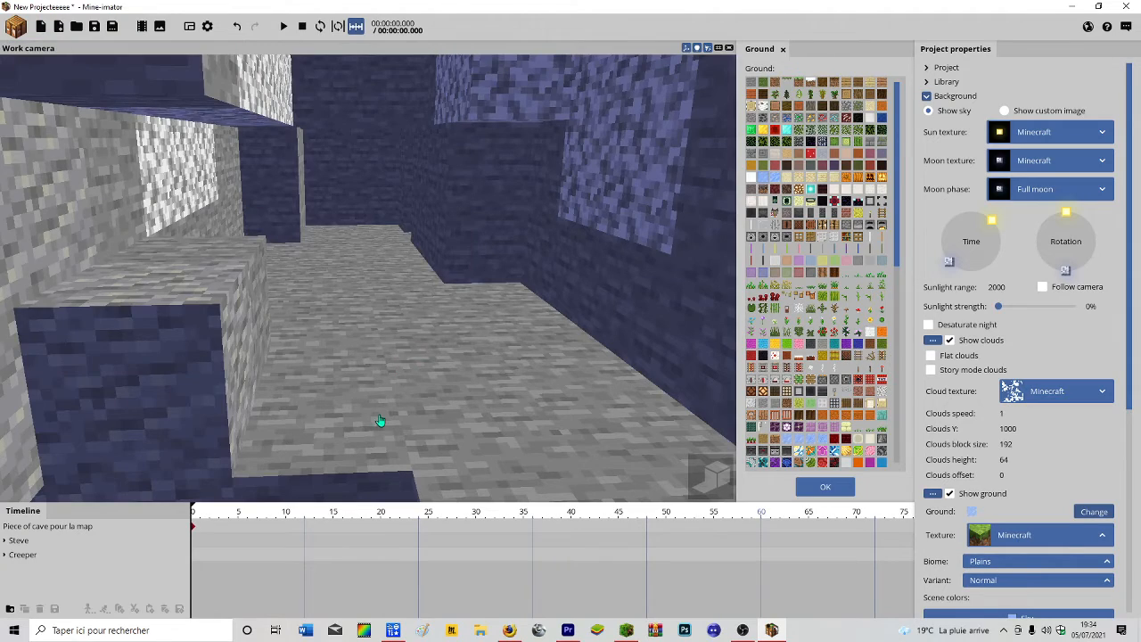
Select Steve and move him towards the cave, to about Y 114 and Z 259.
left_click_drag(380, 420, 354, 441)
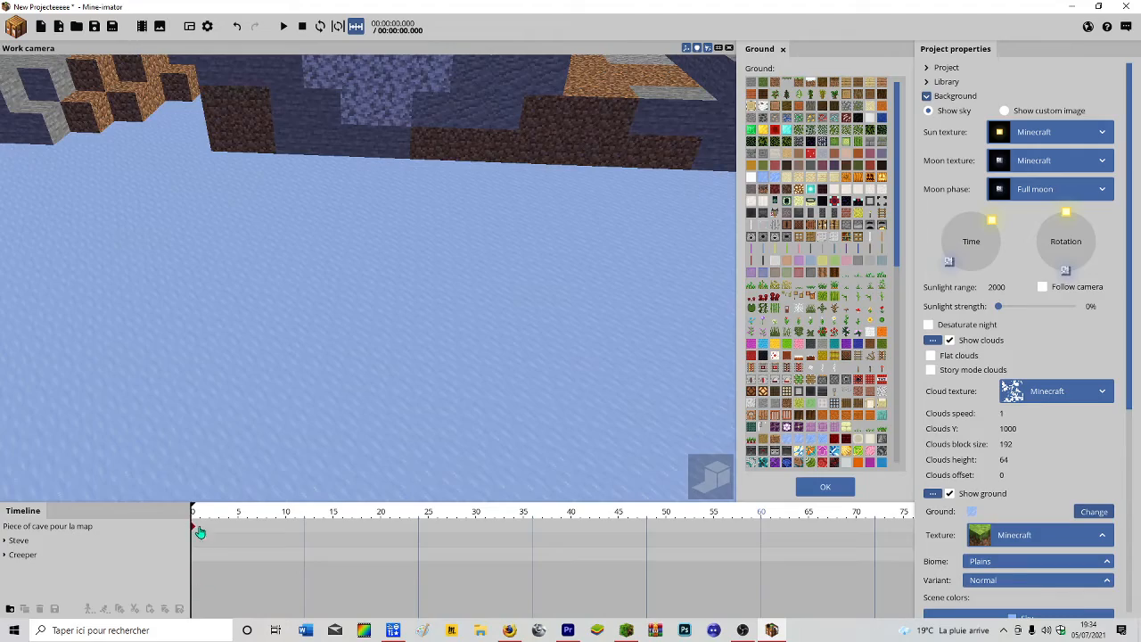
right_click_drag(357, 374, 297, 399)
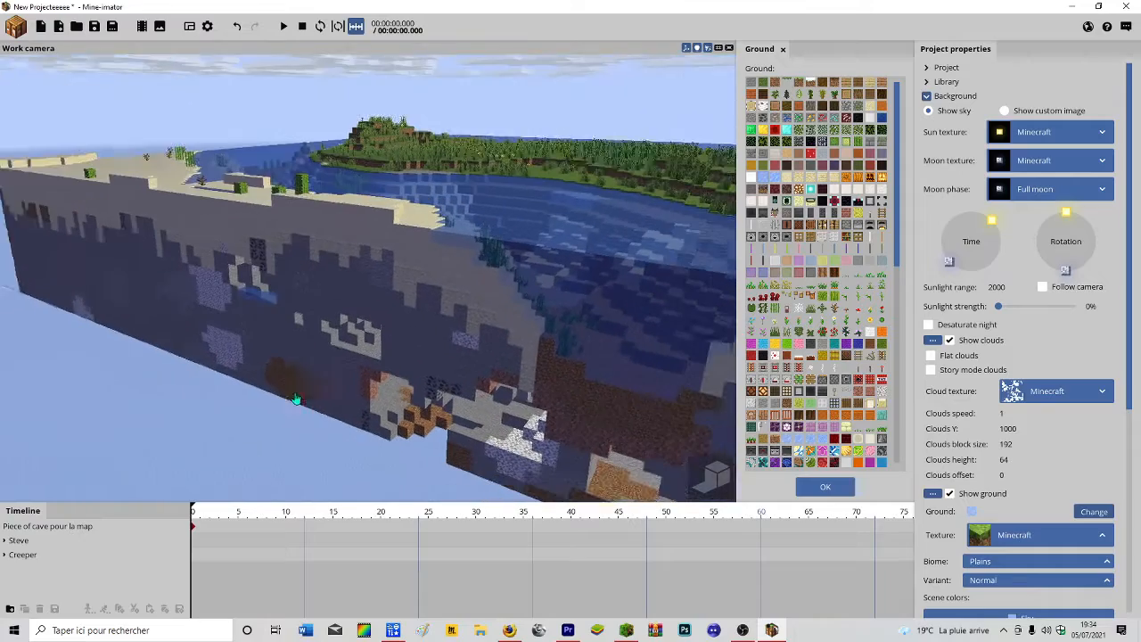
left_click(60, 544)
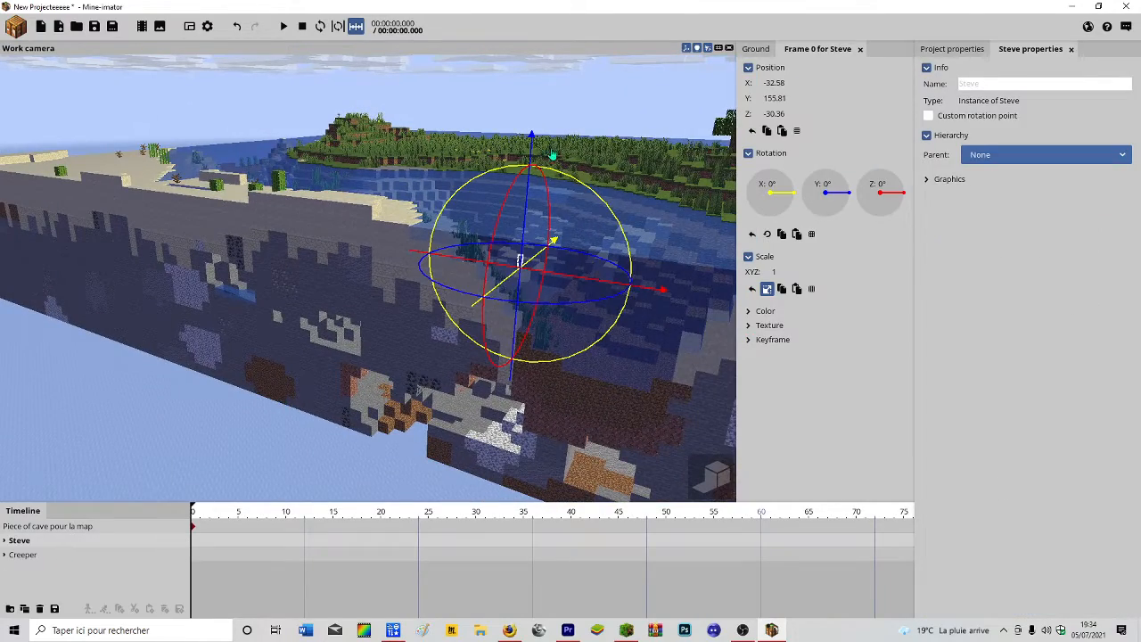
left_click_drag(517, 267, 501, 323)
right_click_drag(499, 322, 488, 377)
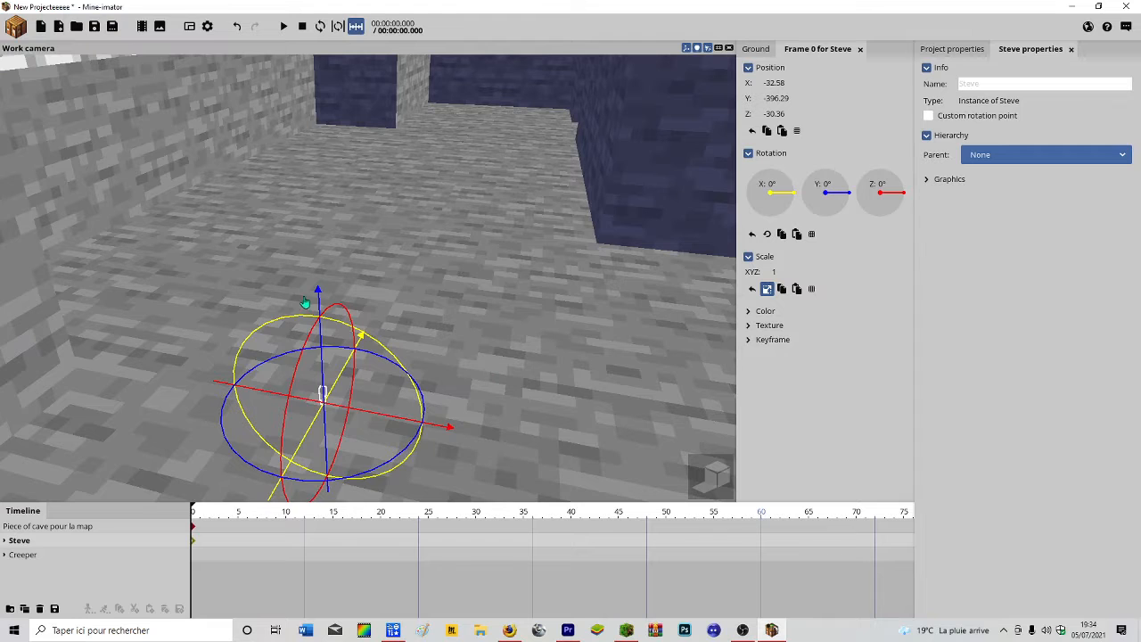
left_click_drag(305, 302, 317, 246)
left_click_drag(335, 6, 339, 15)
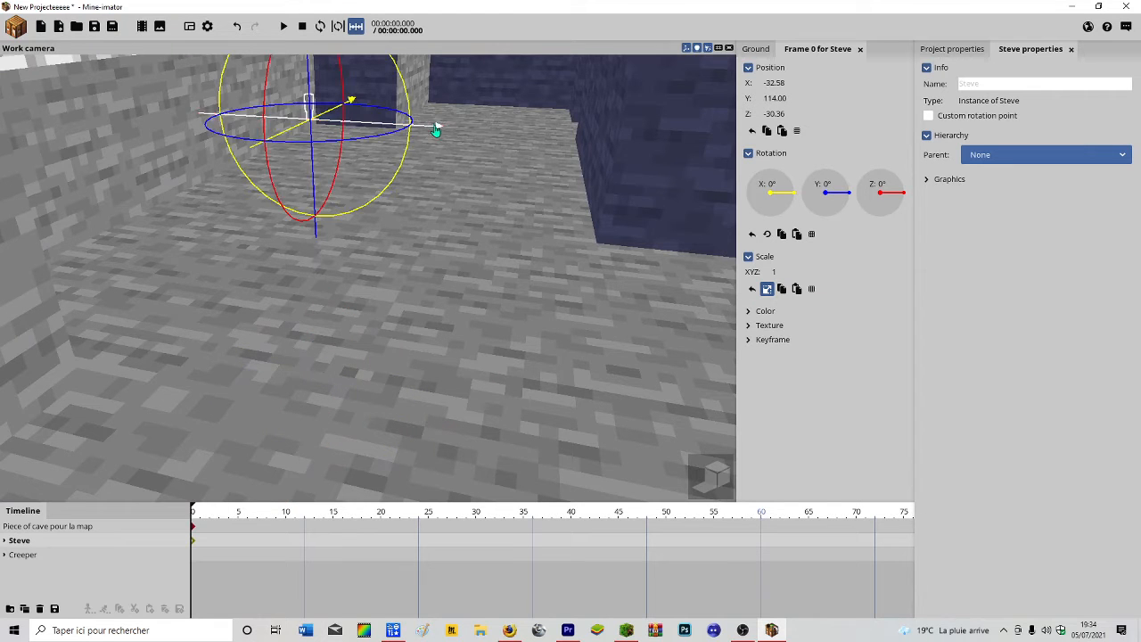
left_click_drag(436, 130, 644, 142)
mouse_move(372, 146)
left_mouse_down()
mouse_move(343, 147)
mouse_move(372, 145)
left_mouse_up()
right_click_drag(239, 191, 257, 189)
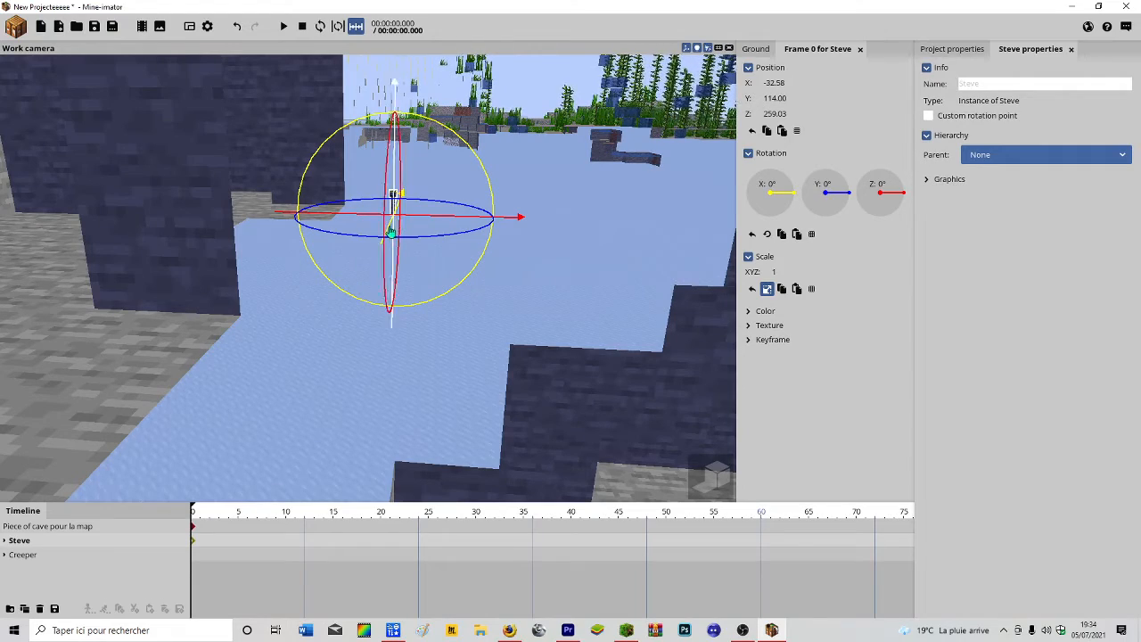
Move Steve along X to about -610 and along Y to about 227.
key("w")
right_click_drag(381, 262, 302, 253)
key("s")
left_click_drag(643, 293, 268, 411)
key("w")
mouse_move(268, 411)
right_mouse_down()
mouse_move(290, 446)
mouse_move(286, 464)
mouse_move(276, 419)
right_mouse_up()
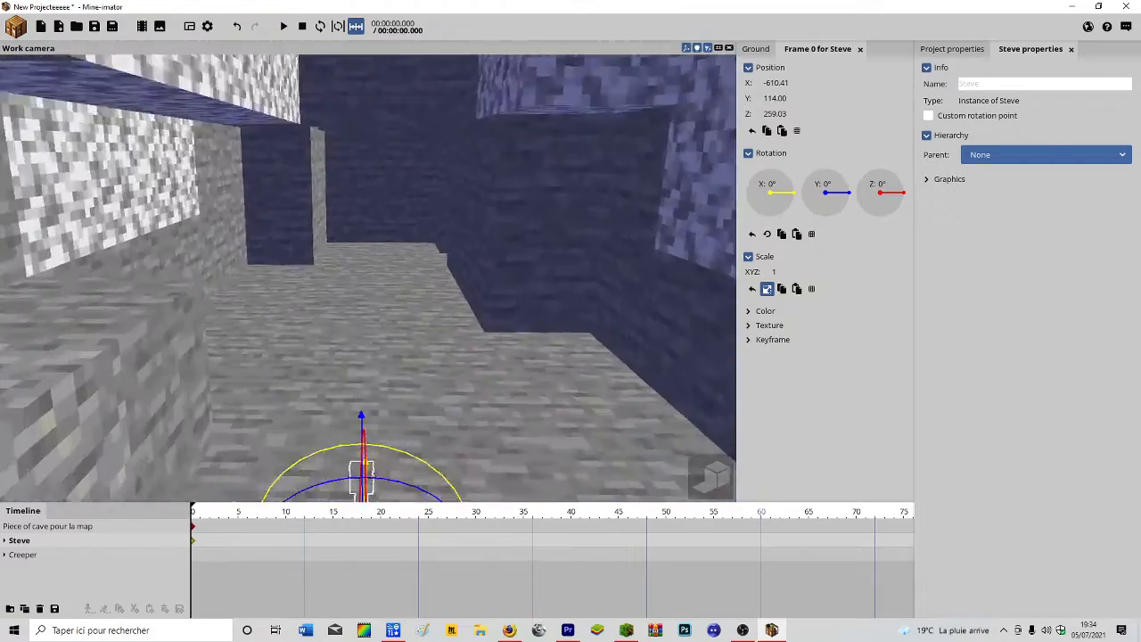
right_click_drag(350, 339, 352, 369)
left_click_drag(380, 268, 383, 85)
Place Steve on the cave floor at about X -705 and Y 236.
right_click_drag(456, 156, 442, 116)
key("w")
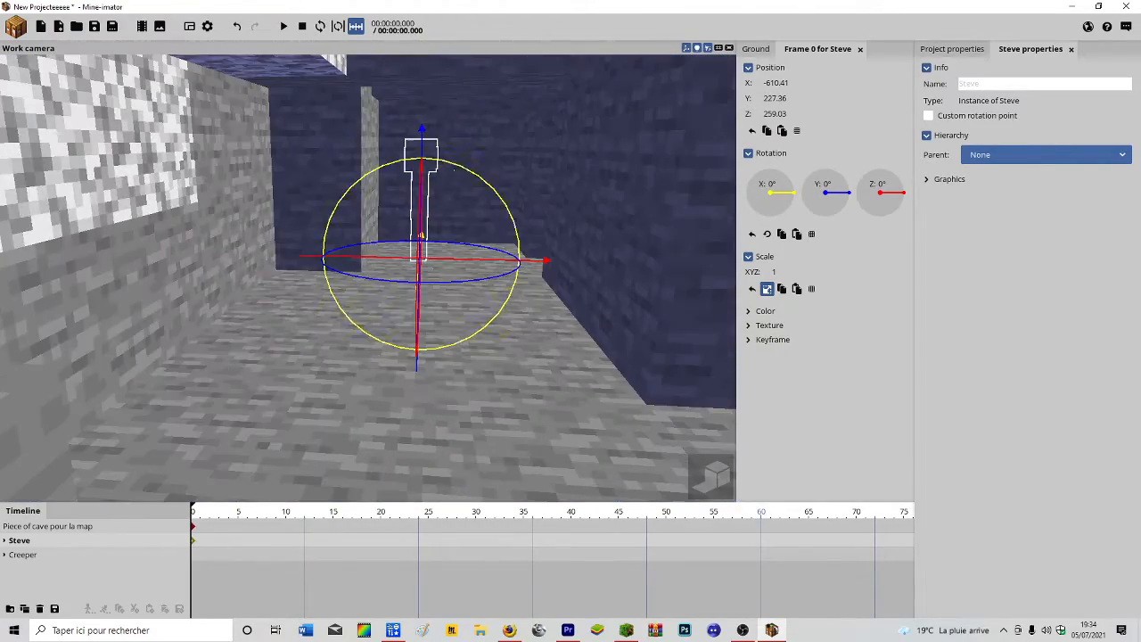
mouse_move(481, 303)
right_mouse_down()
mouse_move(468, 295)
mouse_move(482, 303)
right_mouse_up()
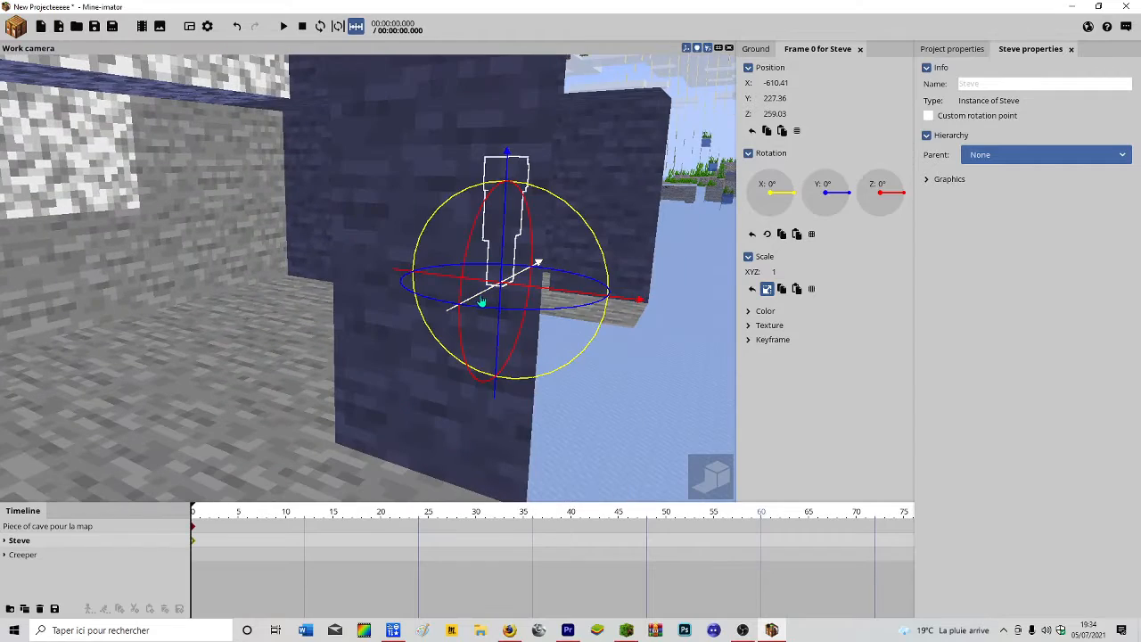
left_click_drag(482, 303, 214, 438)
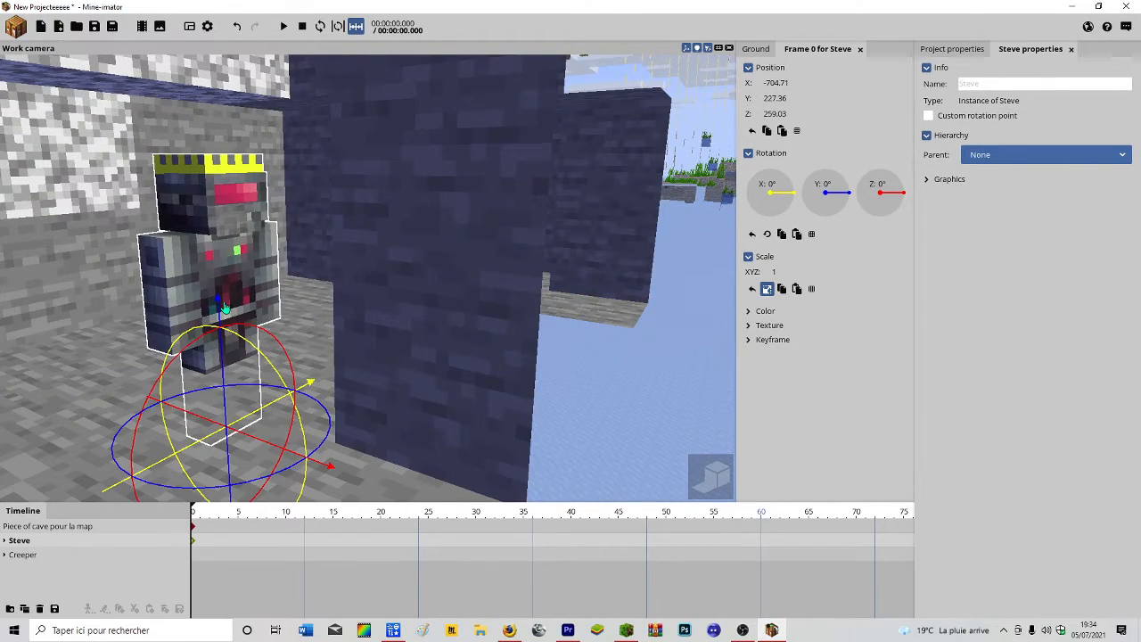
left_click_drag(226, 308, 224, 258)
Select the whole Creeper and move it towards the cave, to about X -204 and Z -368.
key("w")
right_click_drag(509, 288, 383, 178)
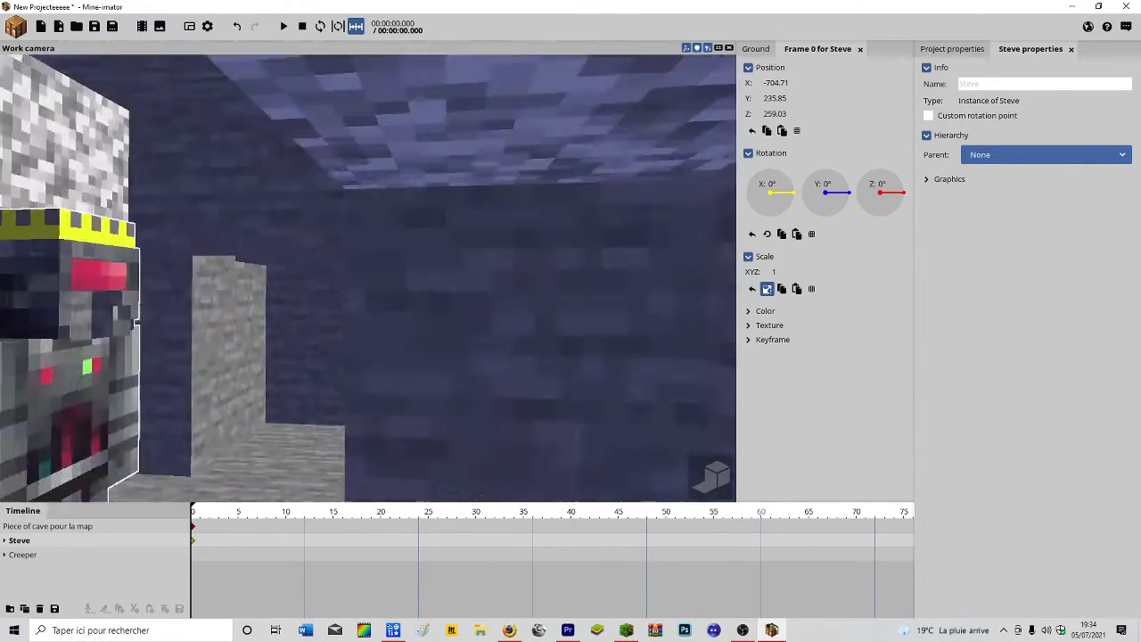
right_click_drag(365, 278, 365, 279)
left_click(365, 277)
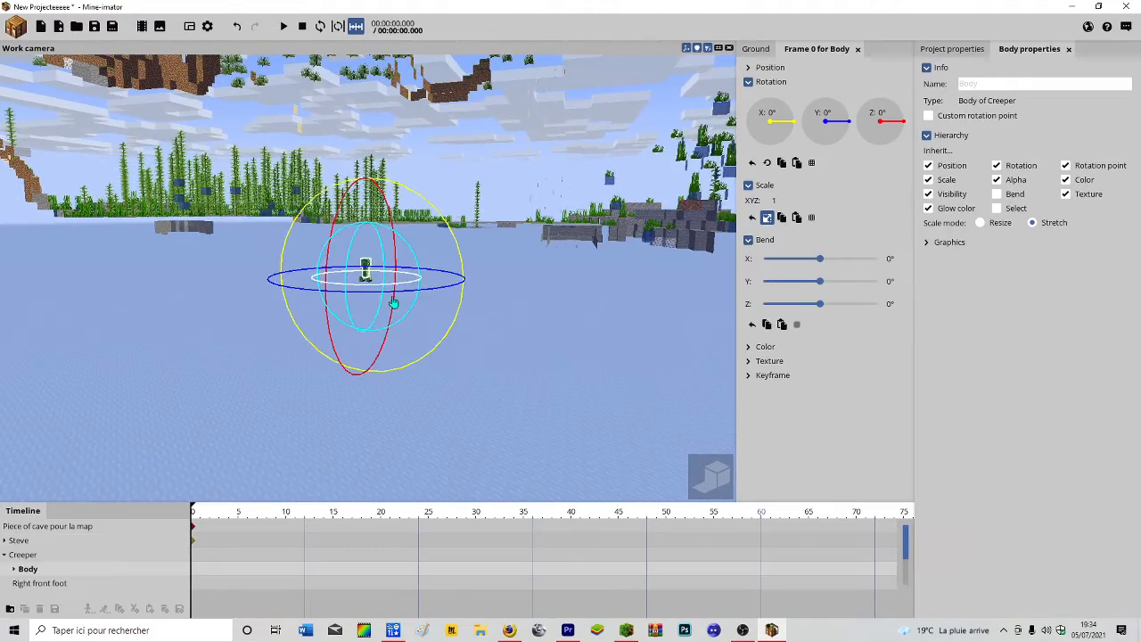
left_click(23, 555)
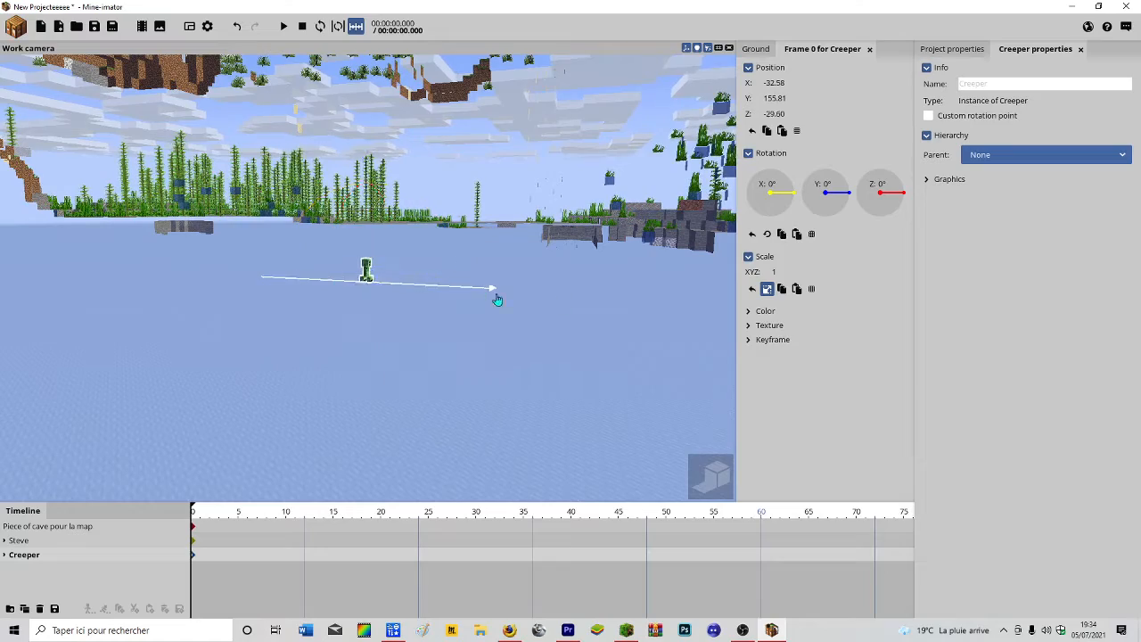
left_click_drag(498, 300, 5, 301)
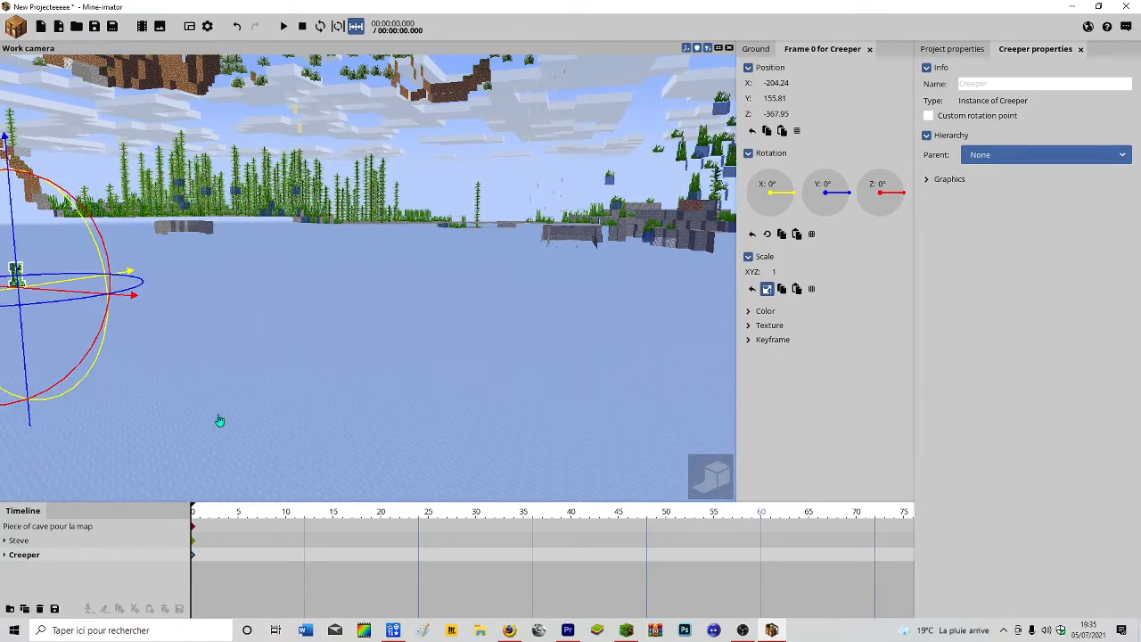
scroll(220, 421, "down", 10)
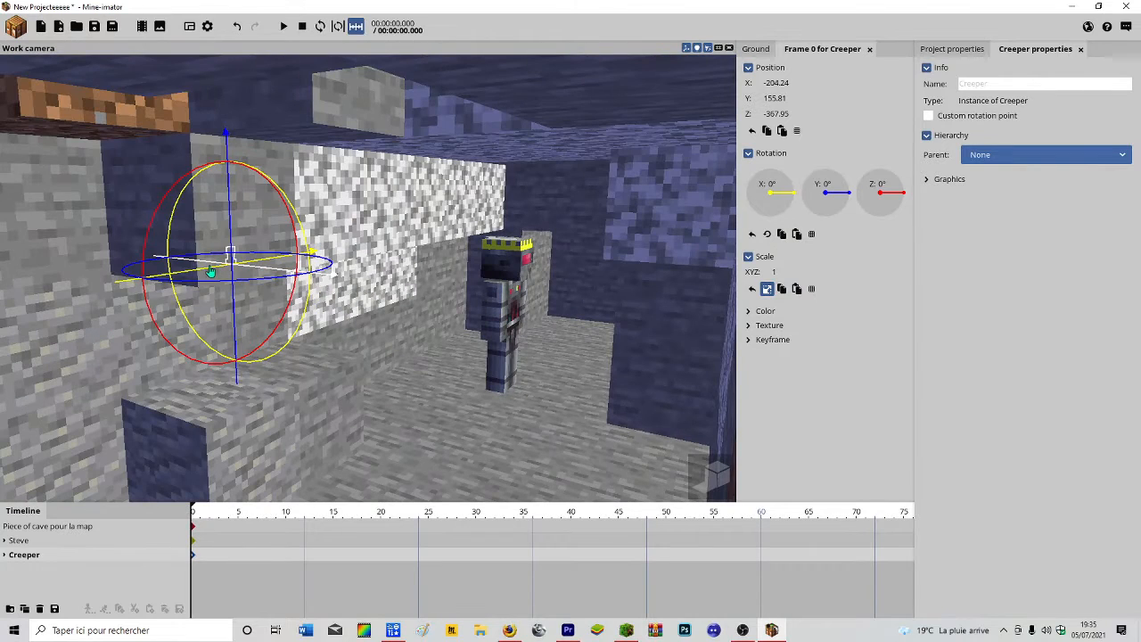
Place the Creeper in the cave beside Steve at about X -714, Y 242 and Z 273.
left_click_drag(211, 272, 423, 401)
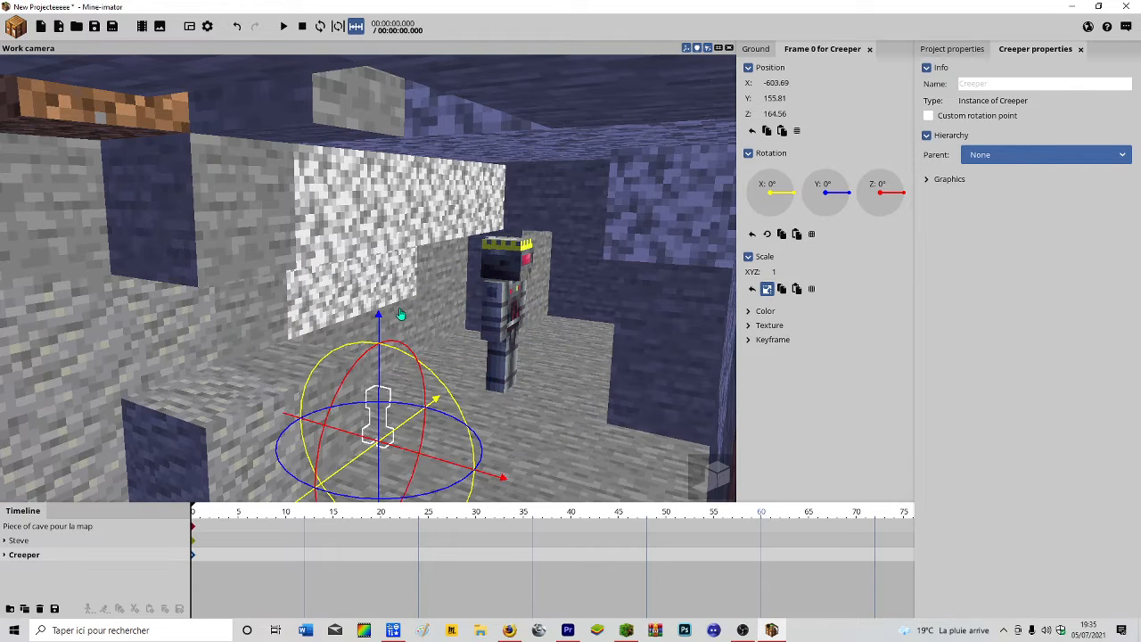
left_click_drag(505, 484, 603, 501)
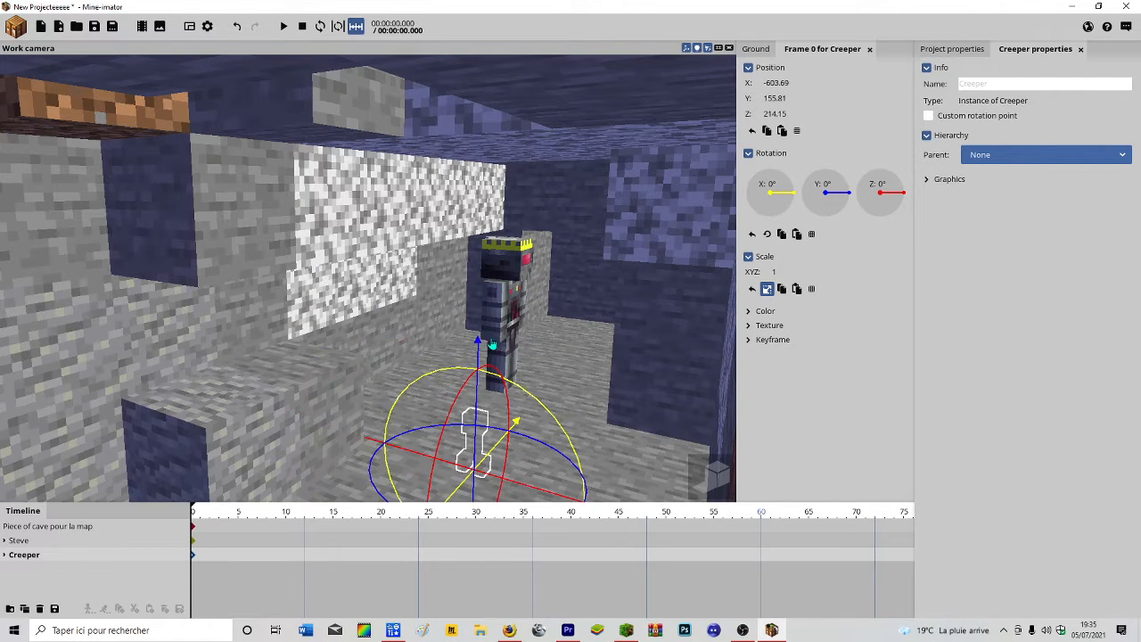
left_click_drag(475, 350, 472, 156)
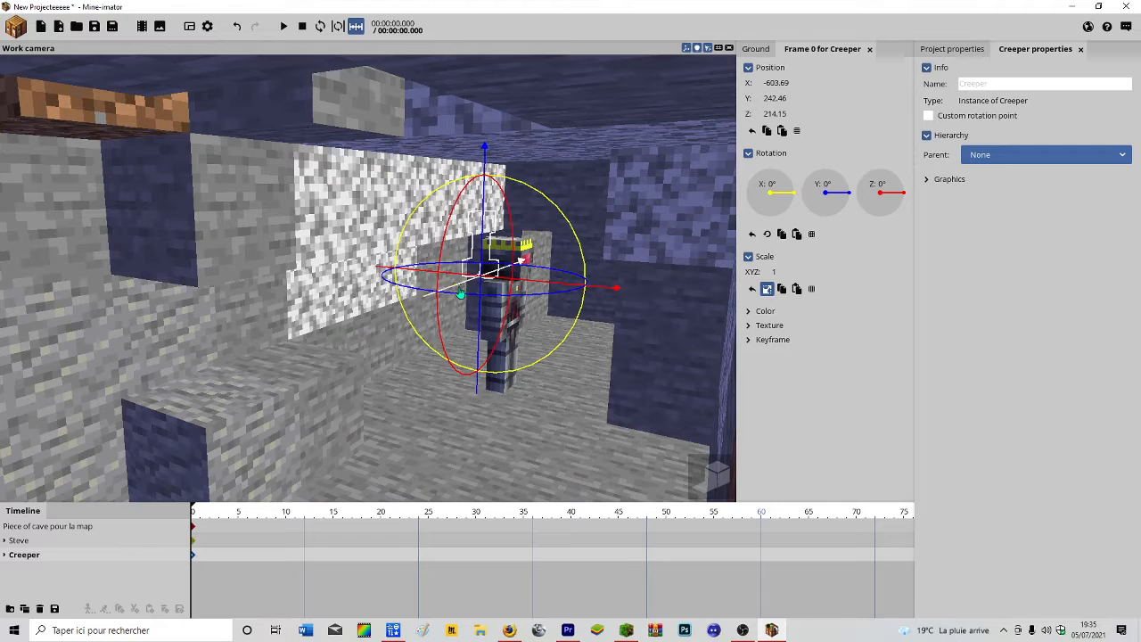
left_click_drag(454, 292, 335, 389)
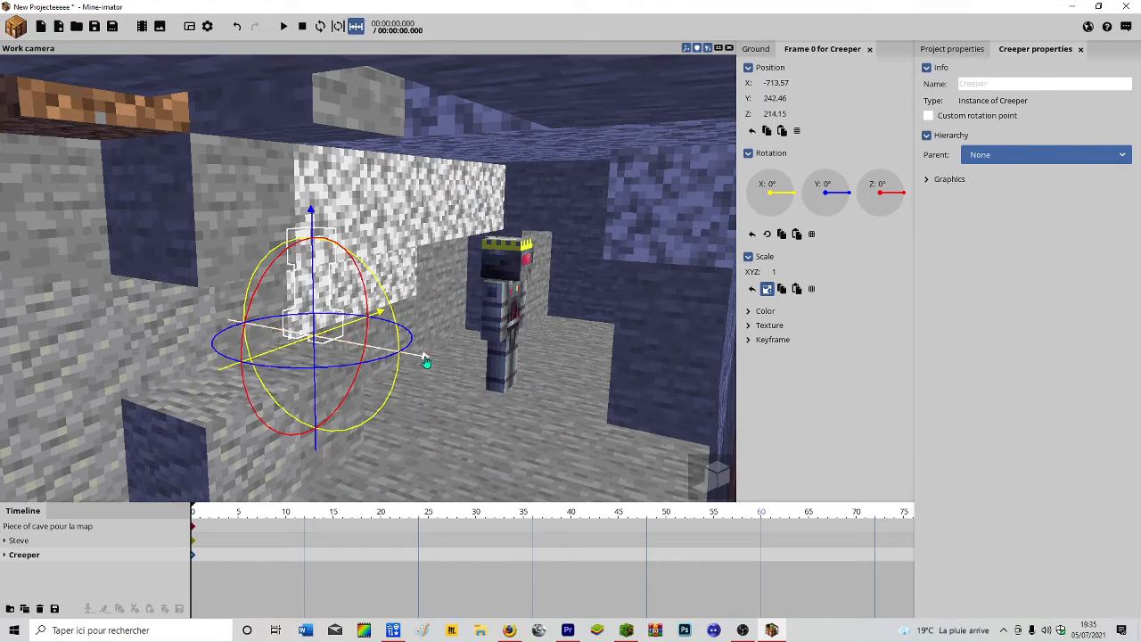
left_click_drag(426, 361, 711, 408)
right_click_drag(711, 408, 710, 408)
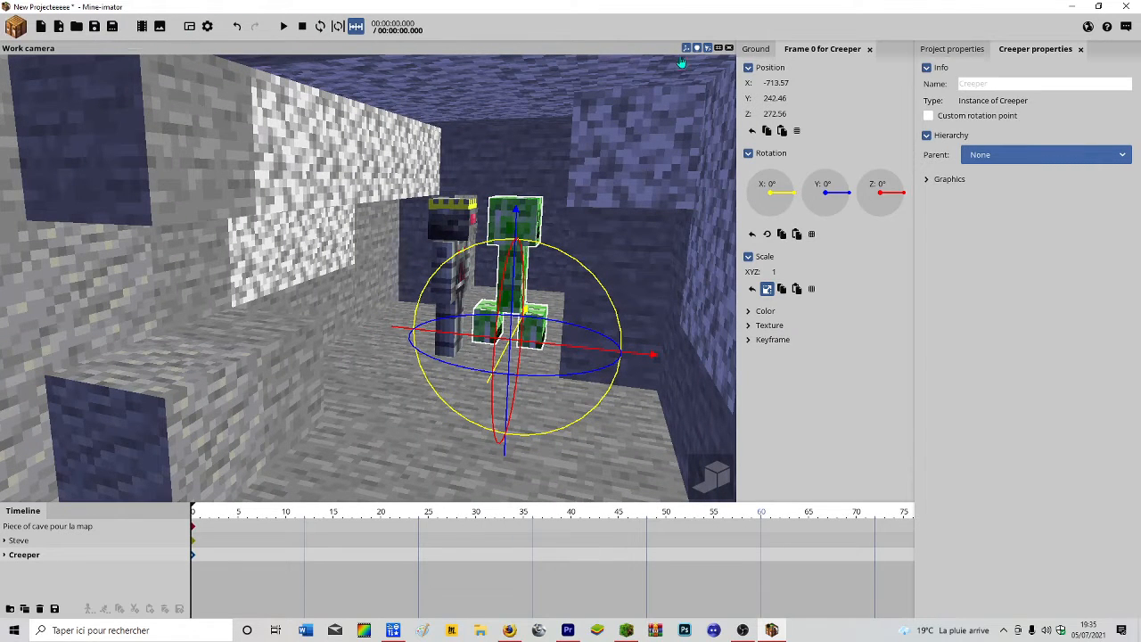
Create a camera facing the two characters and close the active camera view.
left_click(15, 27)
left_click(36, 204)
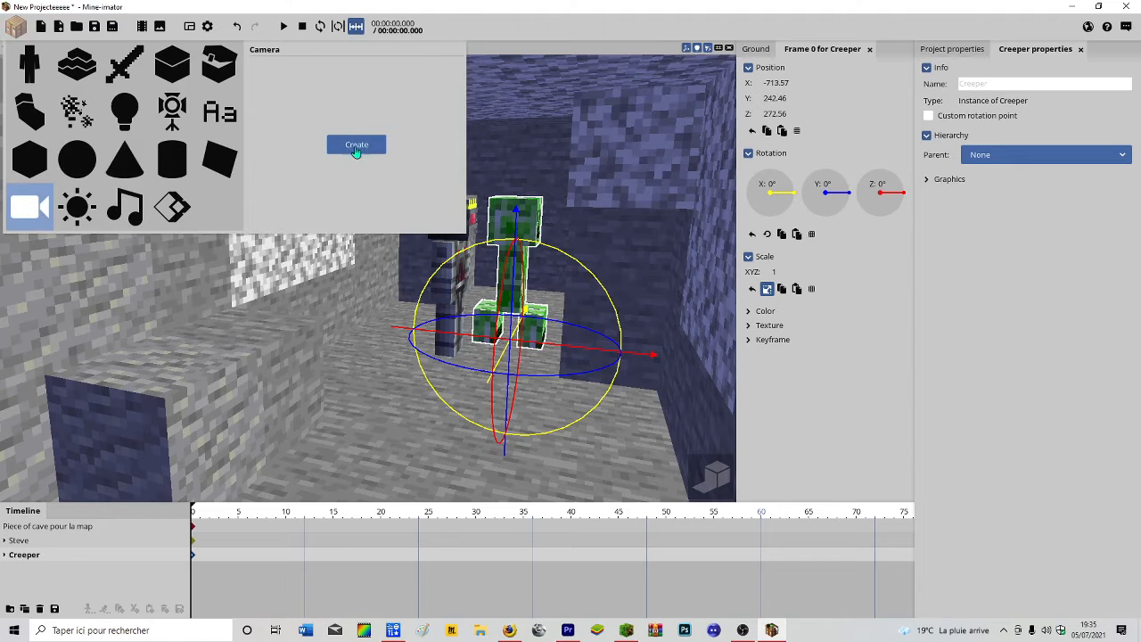
left_click(357, 142)
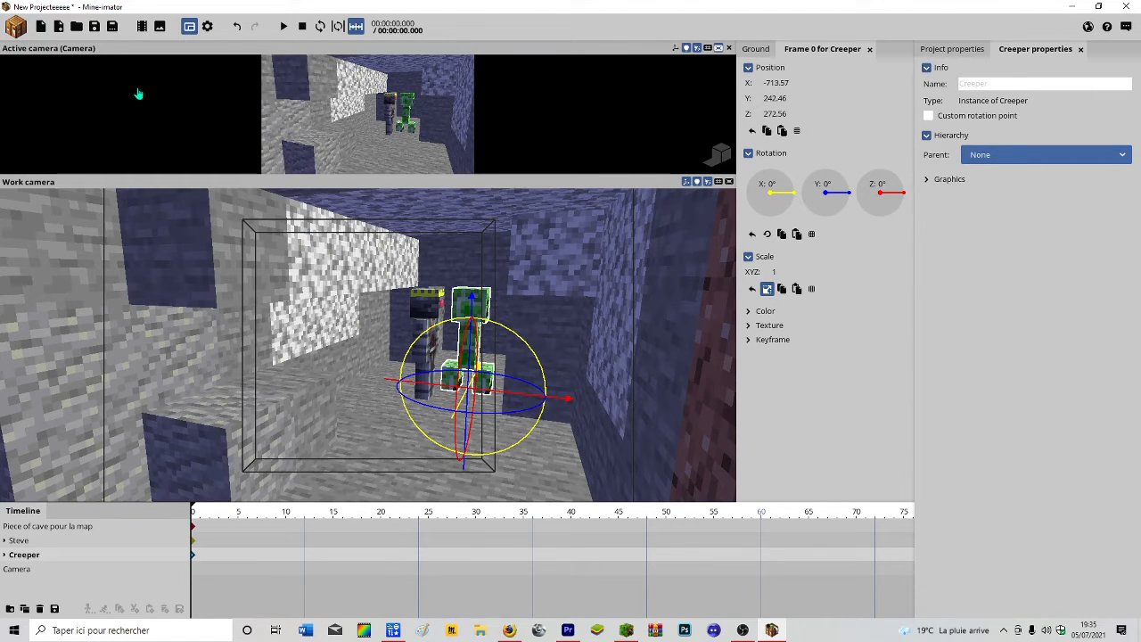
left_click(729, 48)
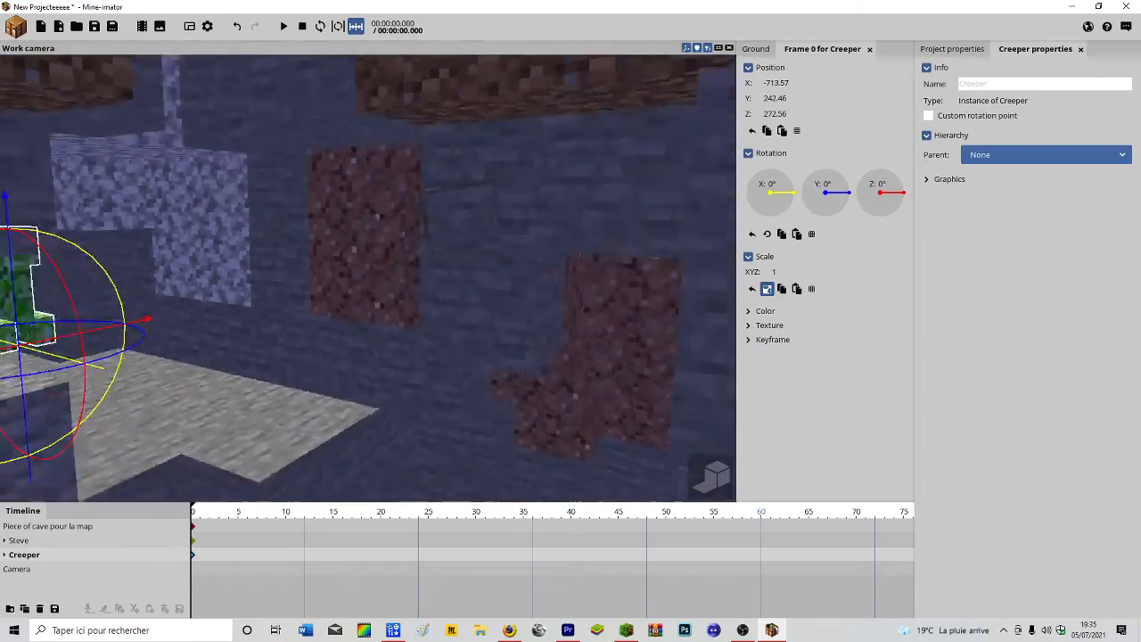
Move the Creeper behind the cave wall, to about X -653, Y 236 and Z 293.
right_click_drag(368, 278, 368, 249)
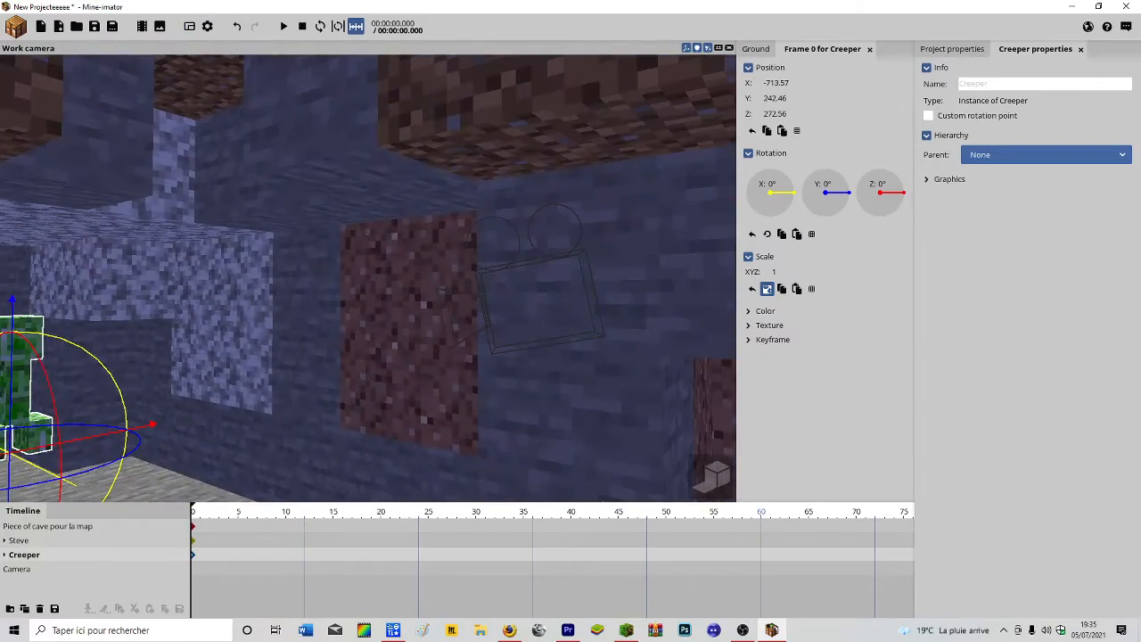
right_click_drag(520, 262, 303, 267)
right_click_drag(447, 255, 434, 166)
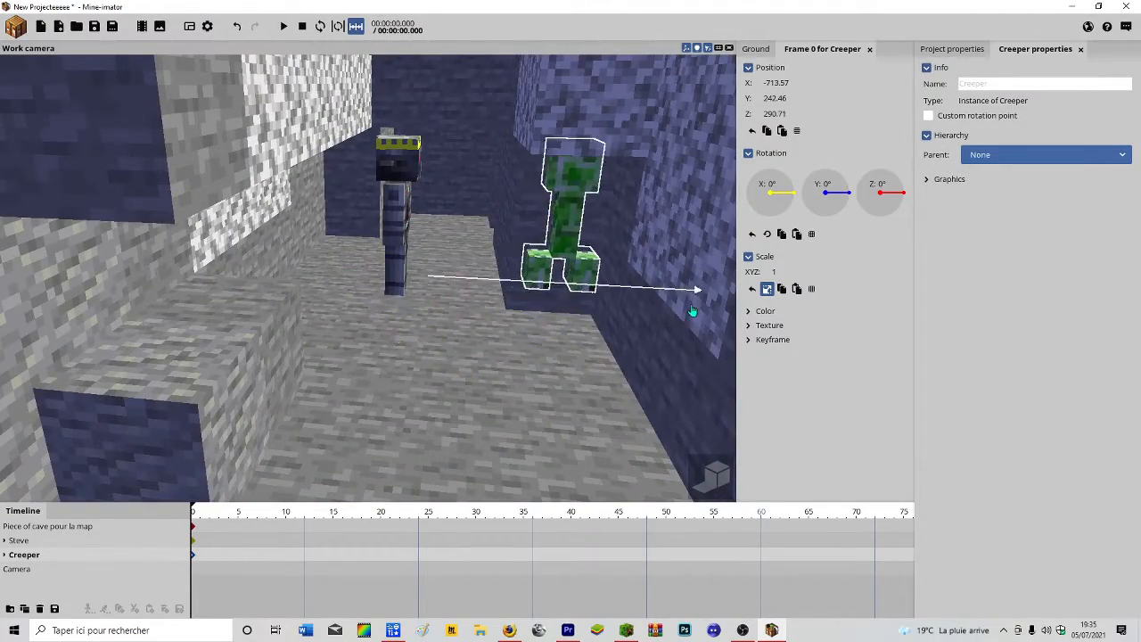
left_click_drag(693, 310, 714, 312)
left_click_drag(587, 316, 569, 255)
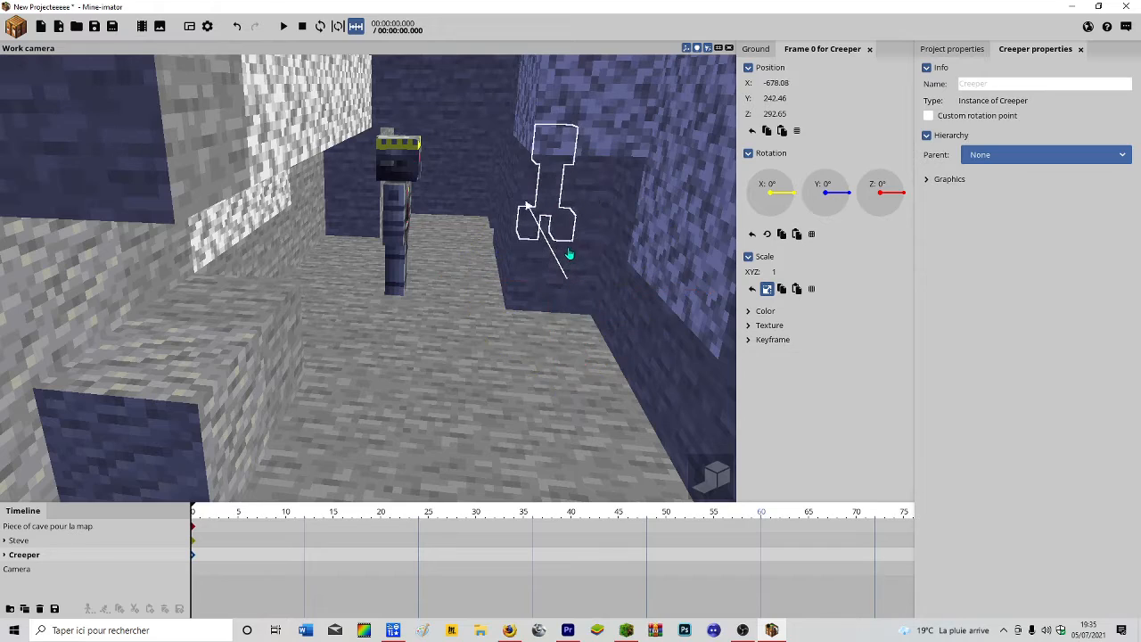
right_click_drag(562, 247, 597, 315)
left_click_drag(678, 339, 520, 337)
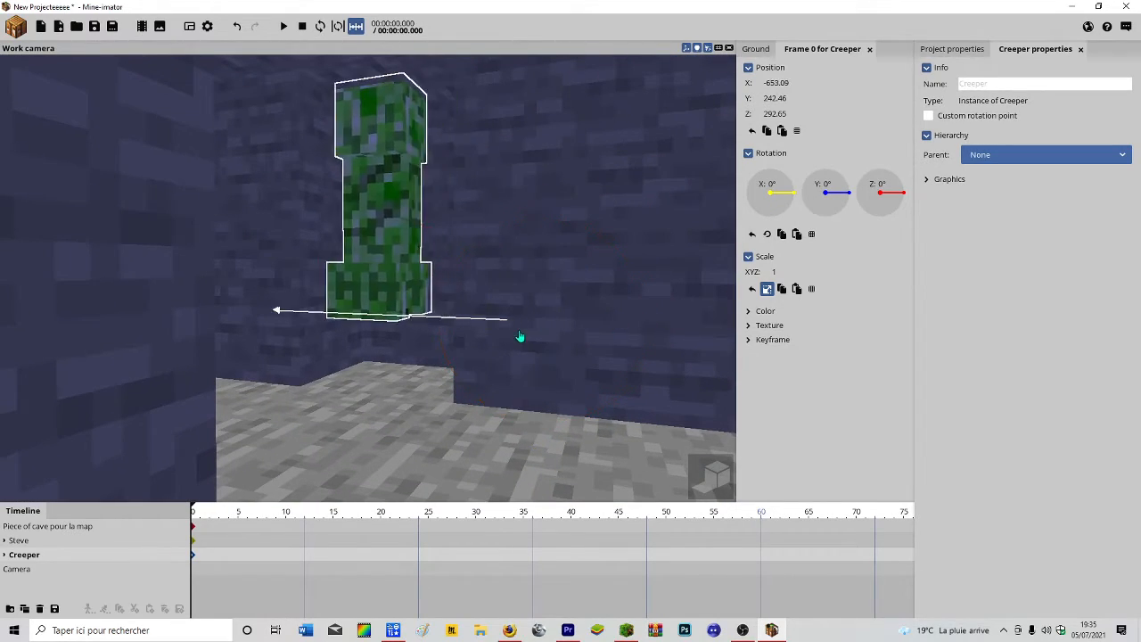
left_click_drag(374, 203, 396, 255)
Show the active camera view again above the work camera.
right_click_drag(397, 255, 357, 257)
left_click(320, 26)
left_click(190, 29)
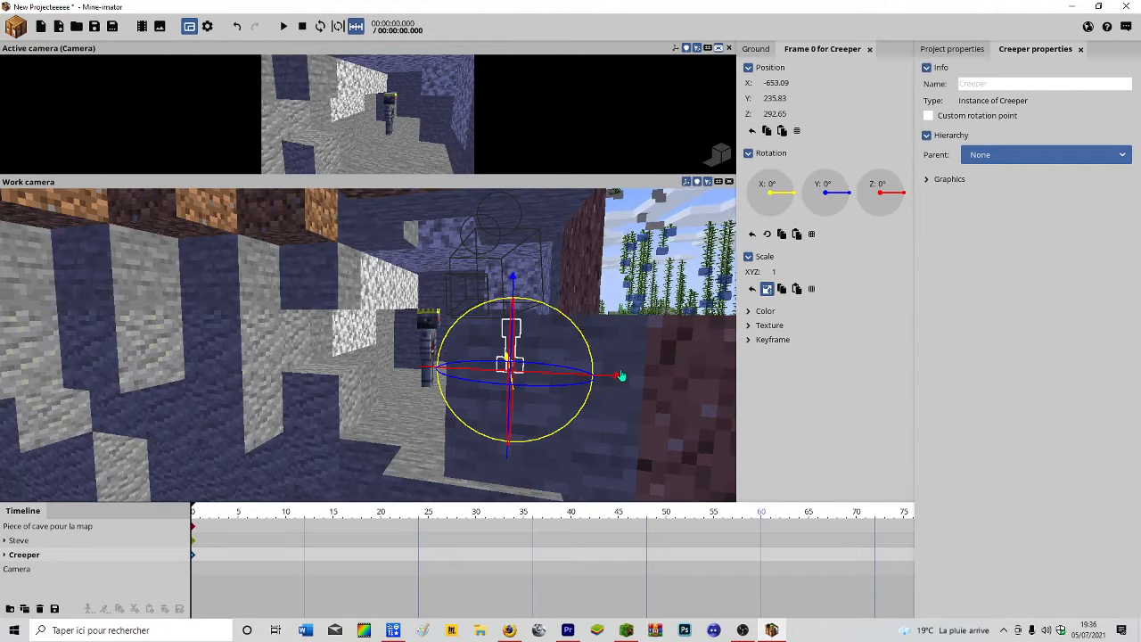
Shift the Creeper along its Z axis behind the cave wall, to about Z 288.
mouse_move(621, 376)
left_mouse_down()
mouse_move(565, 377)
mouse_move(607, 377)
left_mouse_up()
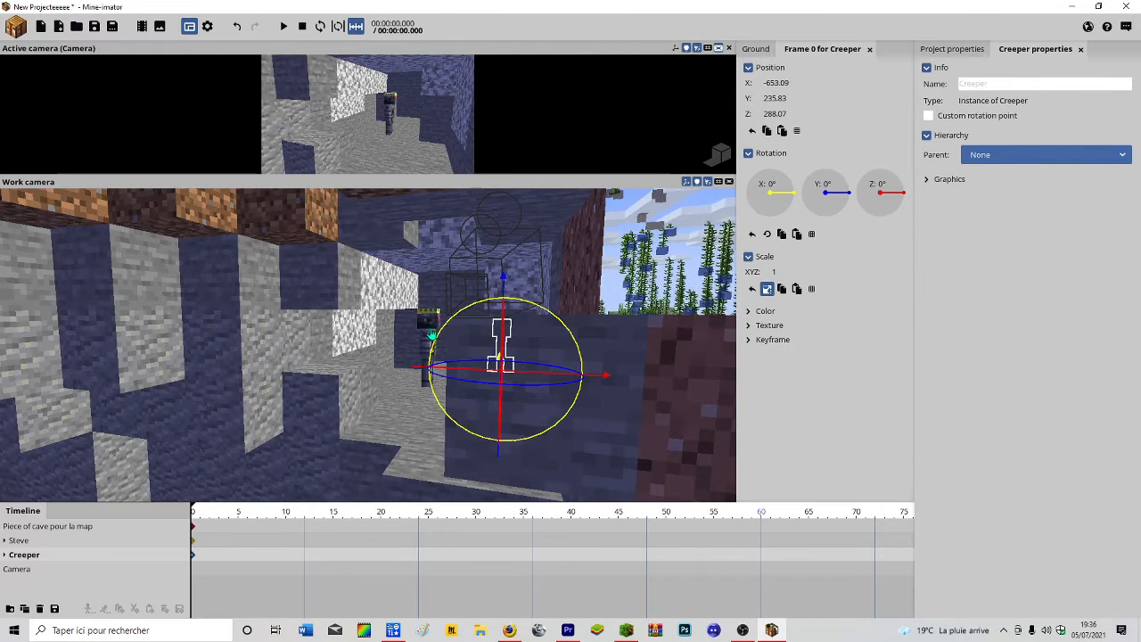
Rename the Steve character as MINLEGO.
left_click(431, 336)
left_click(22, 541)
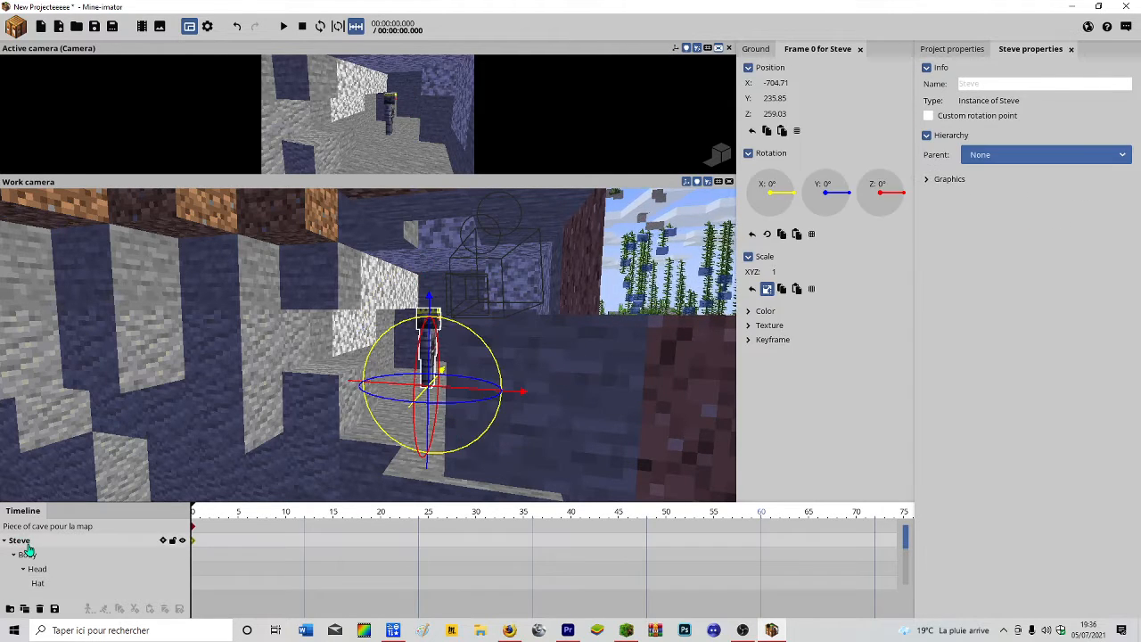
left_click(1029, 82)
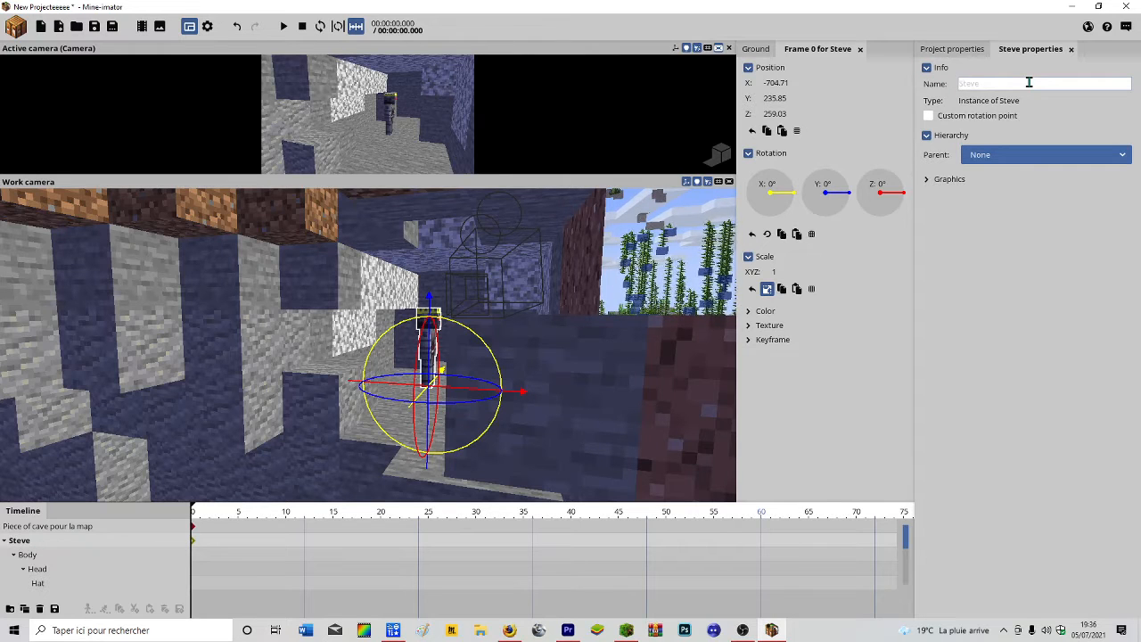
type("M")
key("BackSpace")
type("MINL")
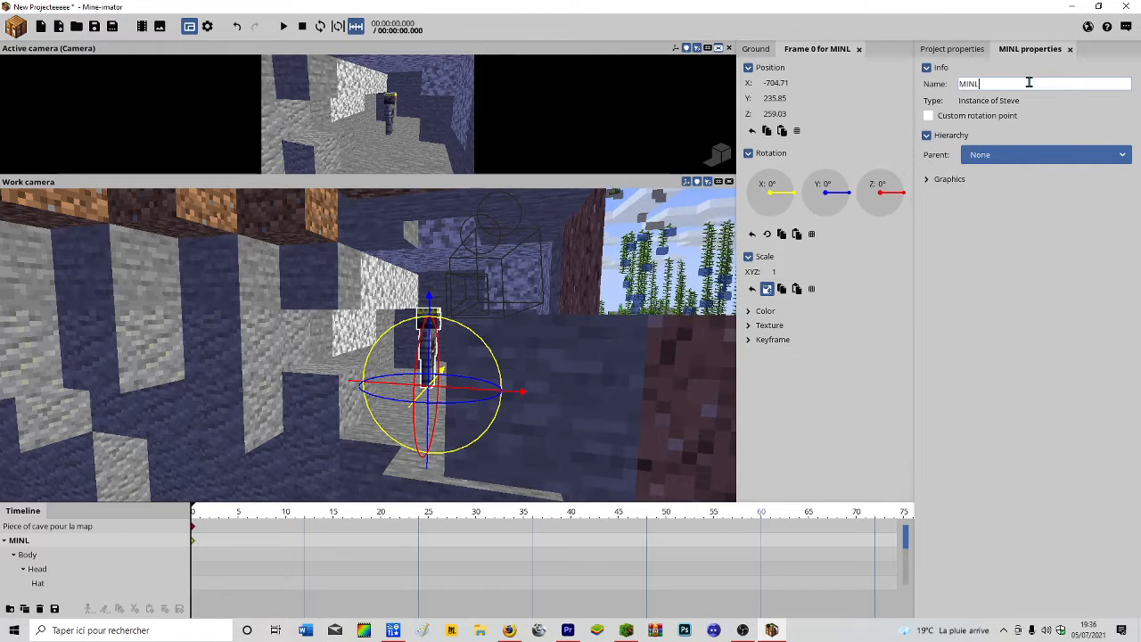
type("EGO")
key("Return")
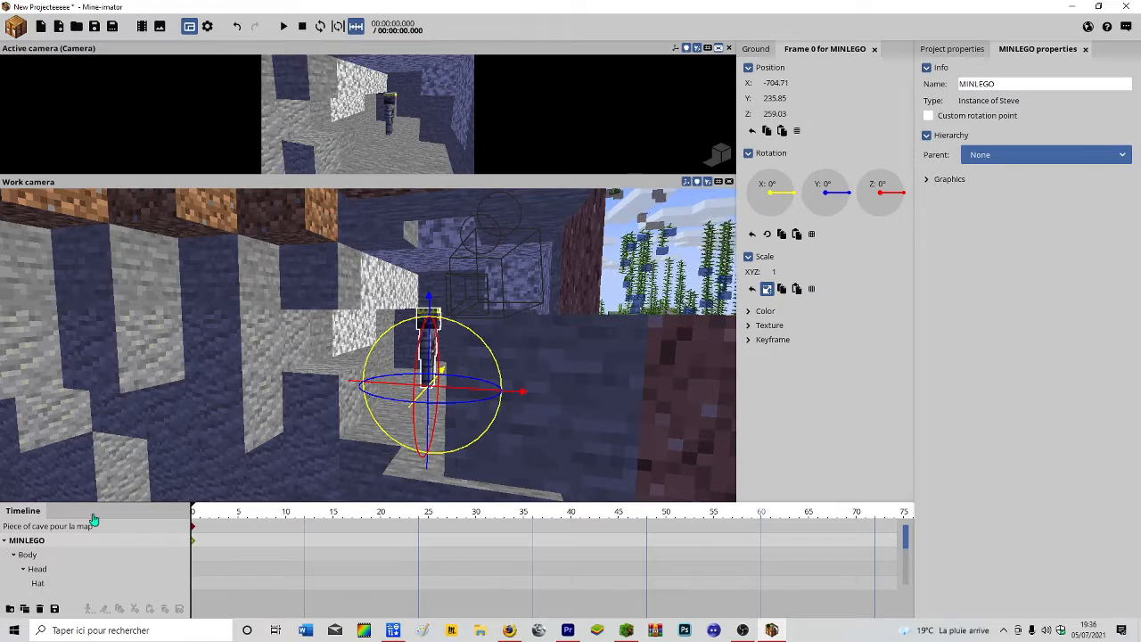
Turn MINLEGO to about -150° around Y and shift the character to about Z 246.
right_click_drag(350, 450, 350, 450)
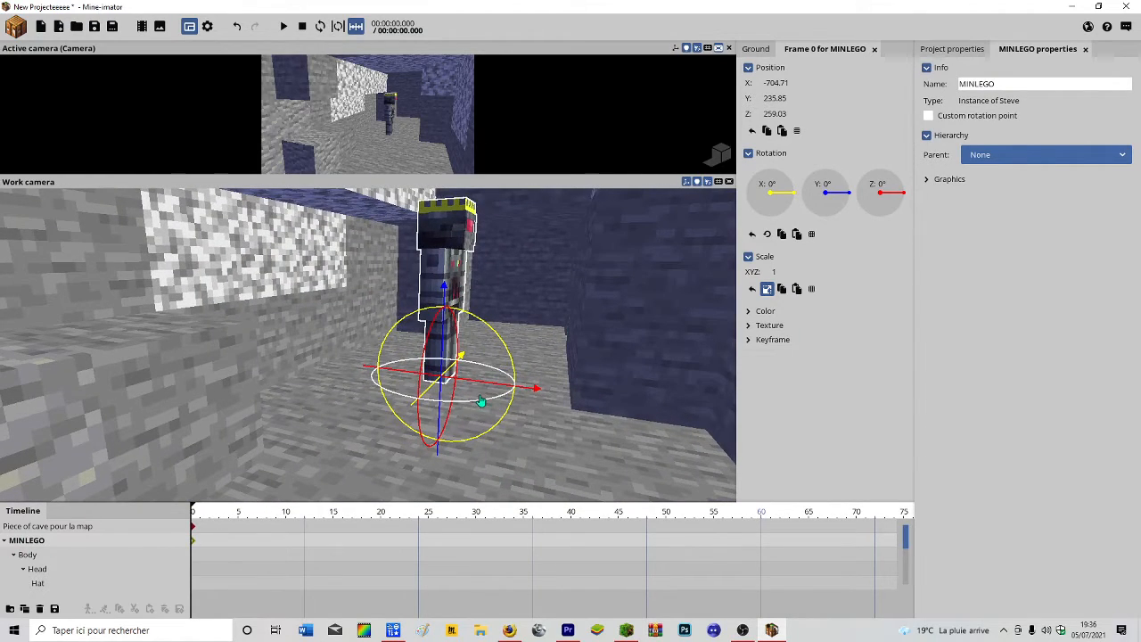
left_click_drag(479, 401, 314, 395)
mouse_move(495, 403)
left_mouse_down()
mouse_move(508, 390)
mouse_move(479, 392)
left_mouse_up()
right_click_drag(479, 392, 402, 339)
Raise MINLEGO's right arm to about -43° around X and bend it about 31°.
left_click(427, 344)
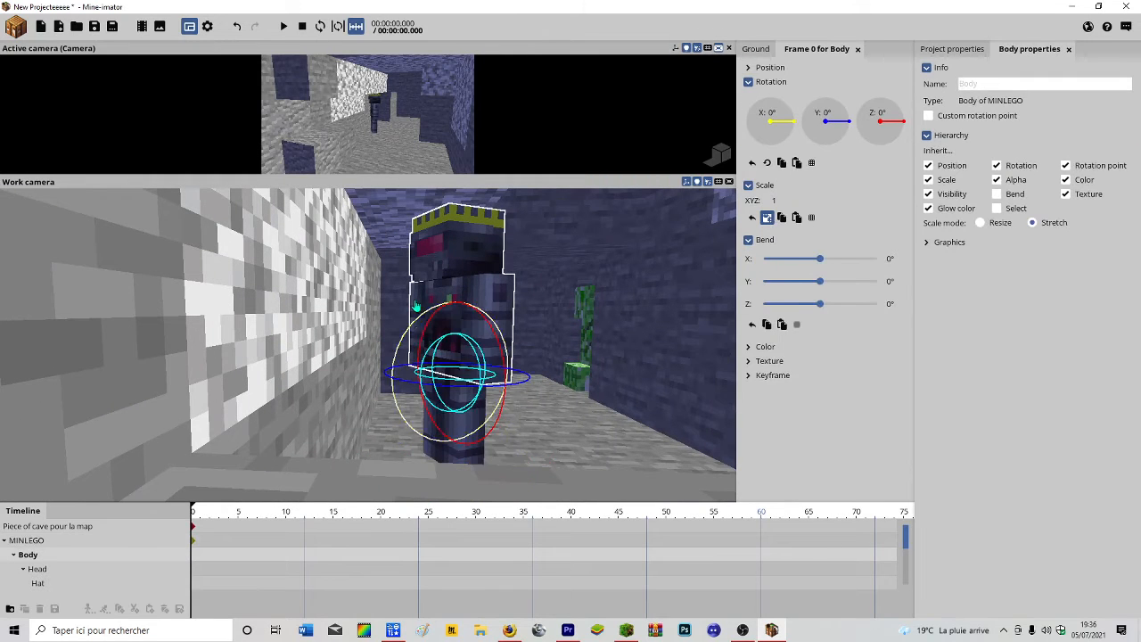
left_click(416, 307)
left_click_drag(485, 328, 451, 264)
Create a 3D diamond pickaxe item with the Minecraft texture.
left_click(9, 31)
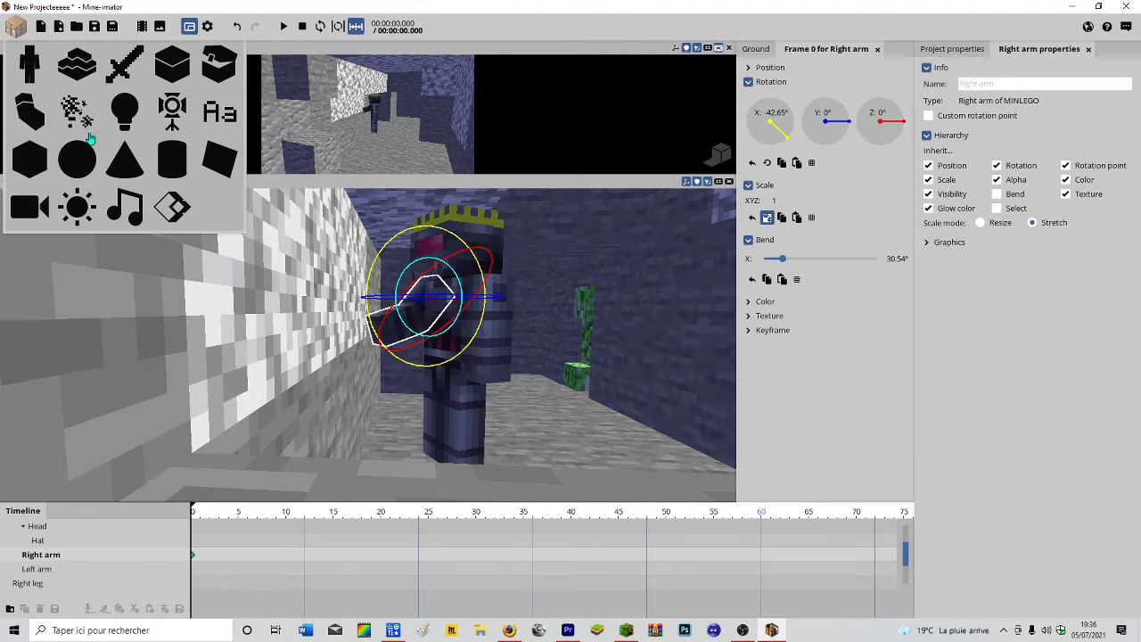
left_click(123, 68)
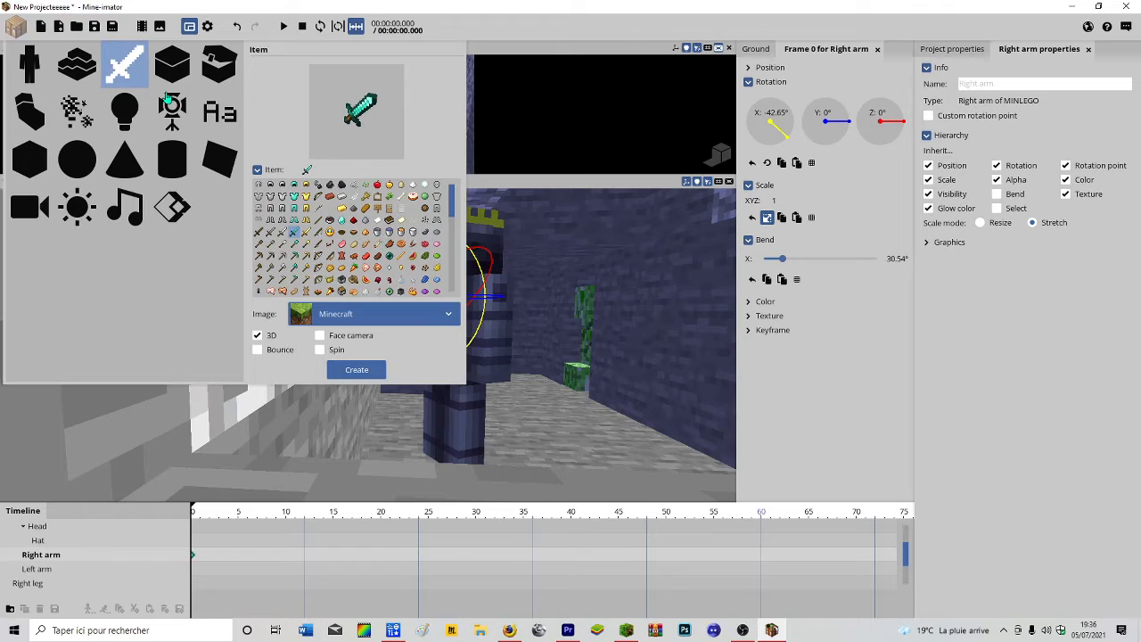
left_click(295, 256)
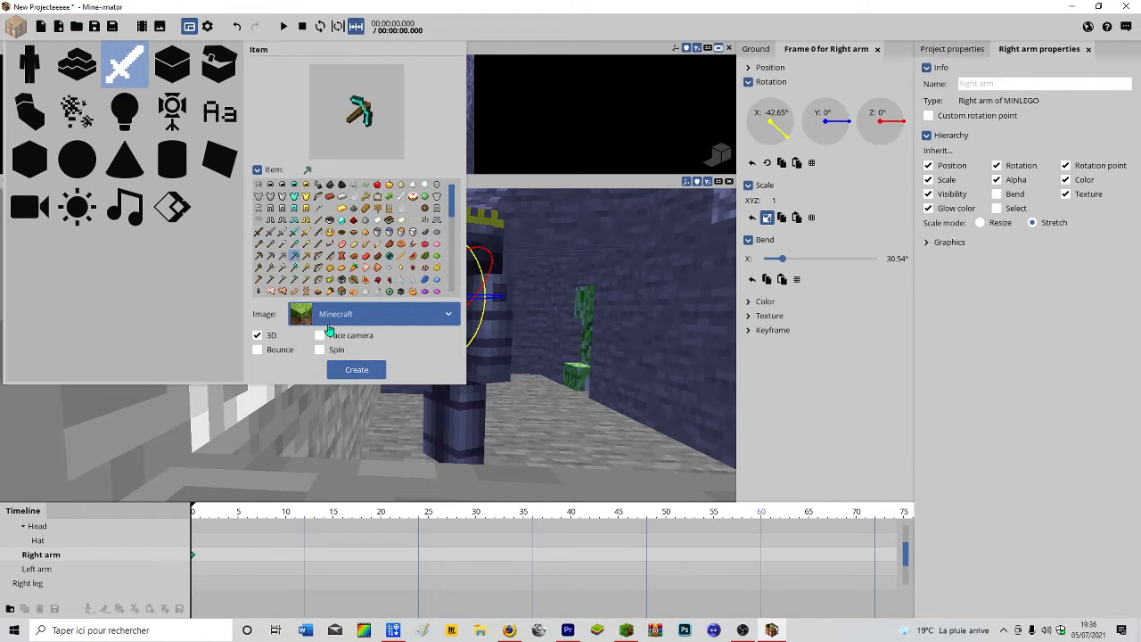
left_click(350, 371)
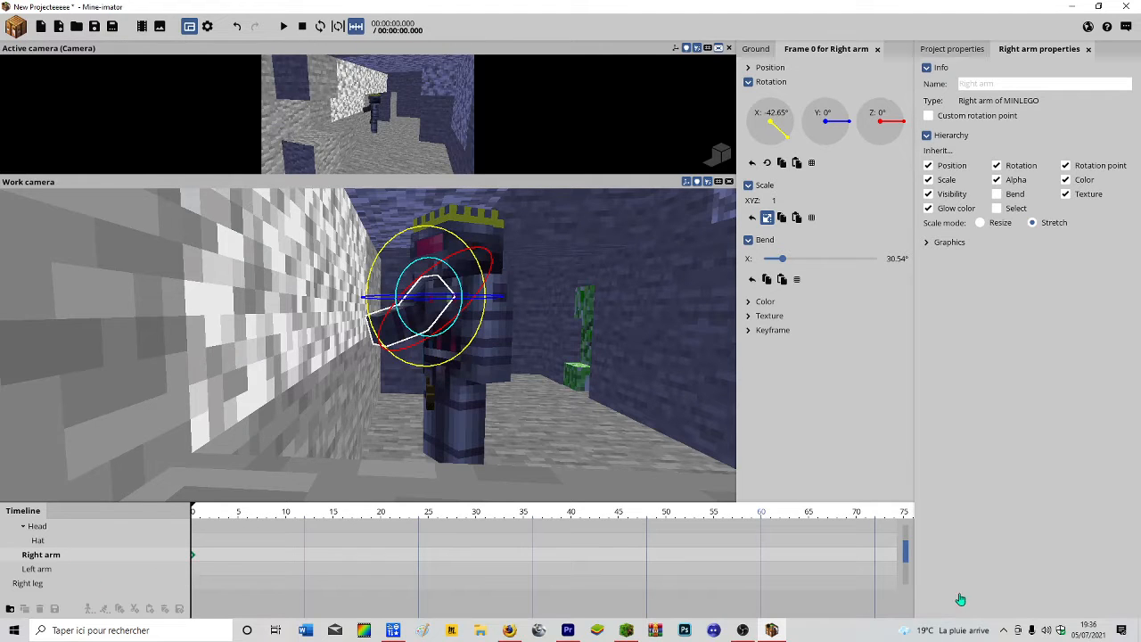
Rotate the pickaxe to about 90° around Y and raise it near MINLEGO's right hand, at about Y 249 and Z 235.
left_click_drag(910, 548, 900, 603)
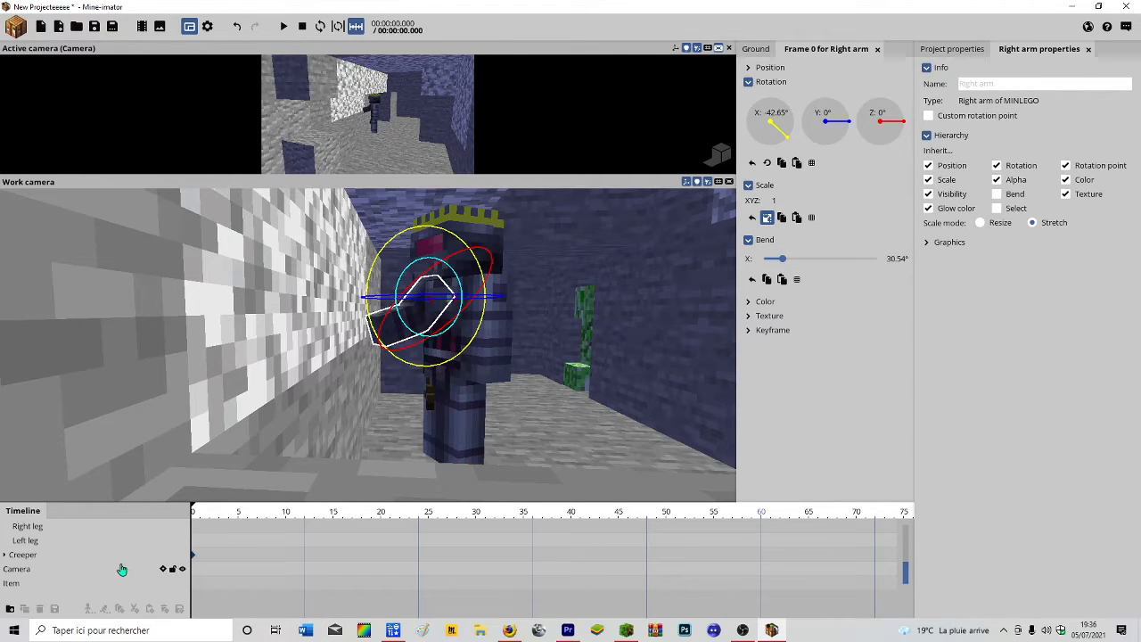
left_click(71, 586)
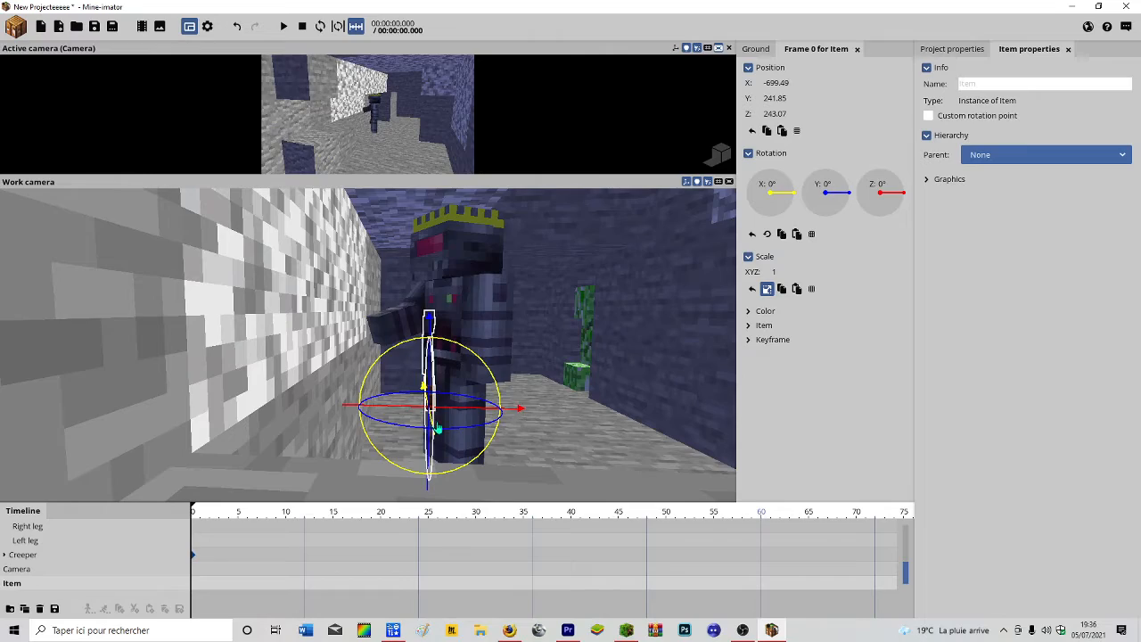
left_click_drag(437, 429, 486, 426)
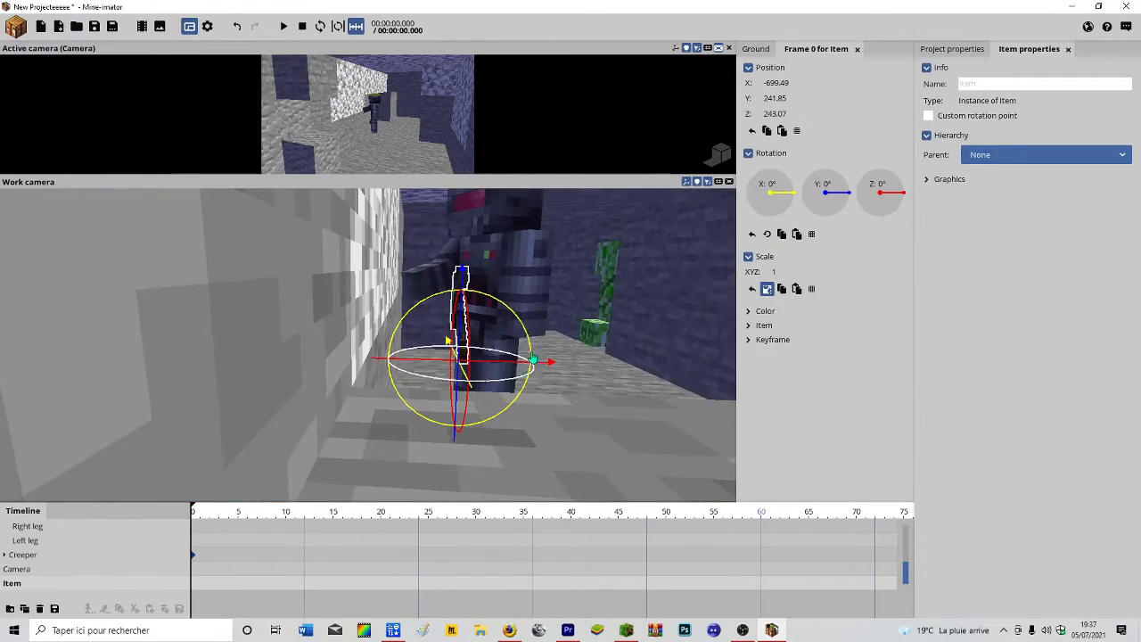
left_click_drag(524, 381, 464, 238)
left_click_drag(551, 314, 498, 324)
right_click_drag(498, 325, 495, 300)
key("w")
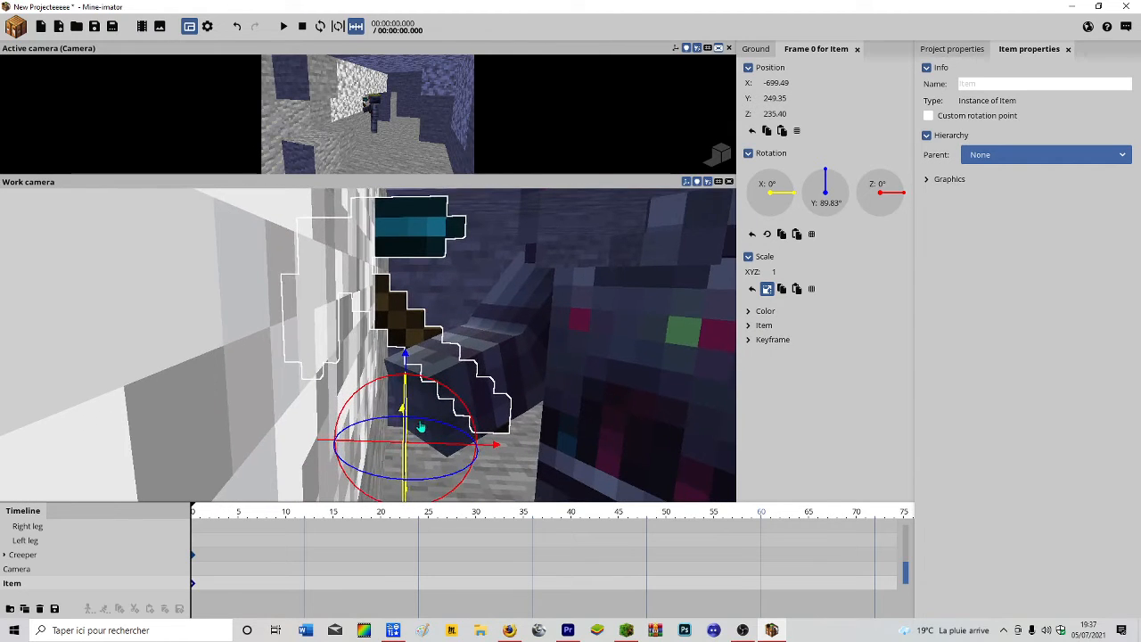
Fit the pickaxe to the right hand at about X -703 and Z 236, rotated about 126° around Y.
mouse_move(436, 491)
left_mouse_down()
mouse_move(443, 474)
mouse_move(502, 476)
mouse_move(460, 418)
mouse_move(451, 501)
left_mouse_up()
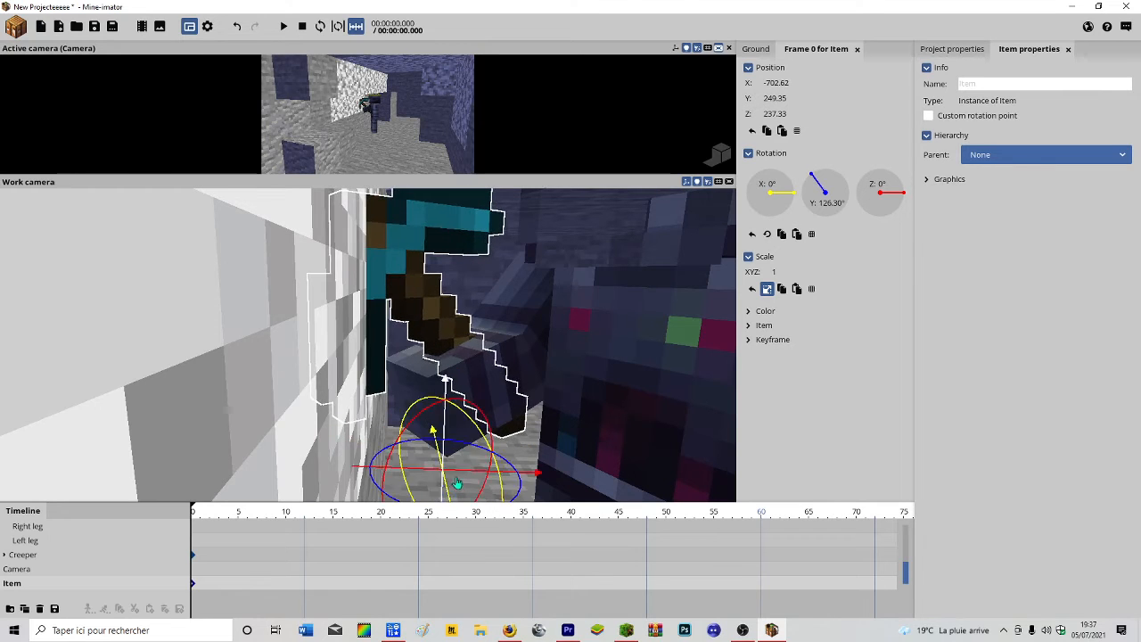
key("s")
right_click_drag(457, 483, 522, 418)
key("w")
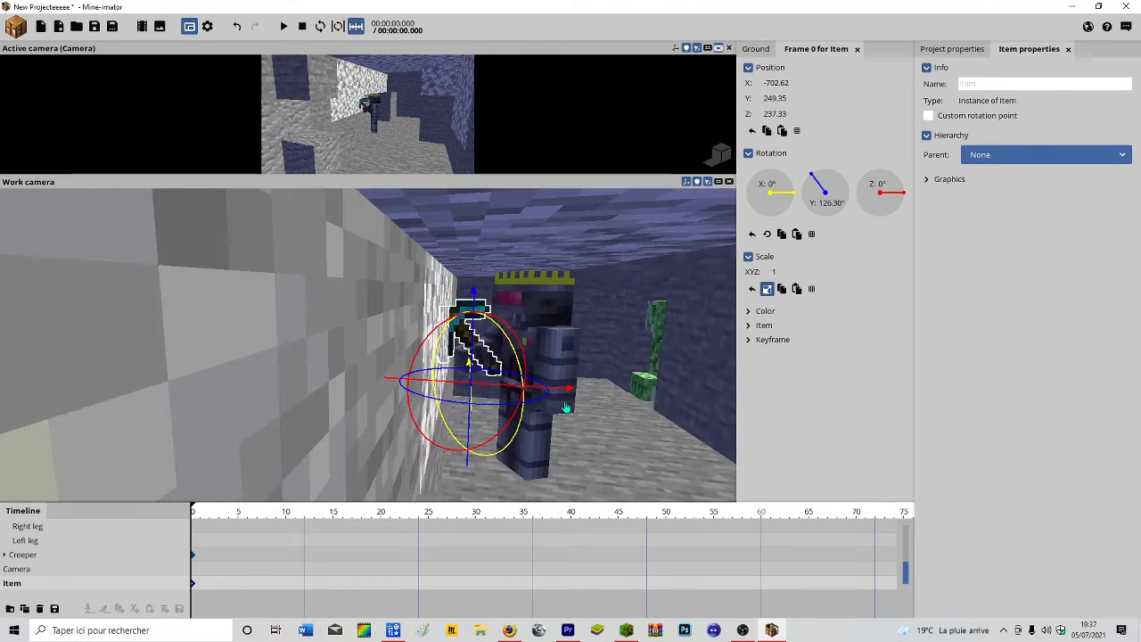
left_click_drag(569, 393, 555, 396)
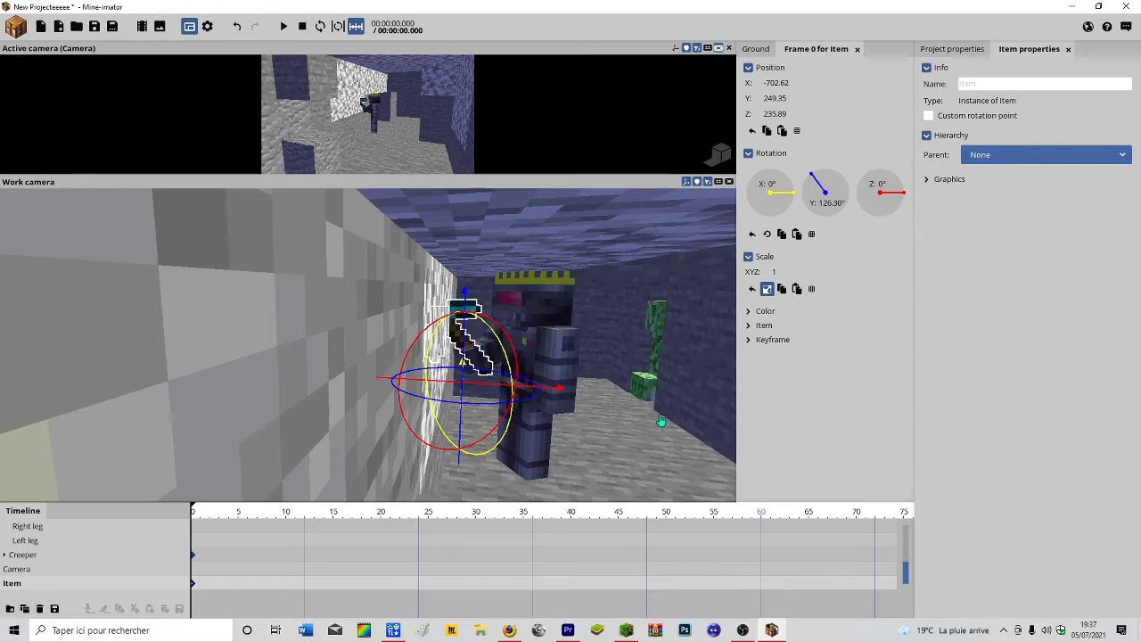
Select the camera at frame 12, render its view, and enlarge that view to check the shot before shrinking it again.
left_click(302, 572)
key("d")
mouse_move(368, 345)
right_mouse_down()
mouse_move(373, 356)
mouse_move(355, 335)
mouse_move(367, 346)
right_mouse_up()
key("s")
key("a")
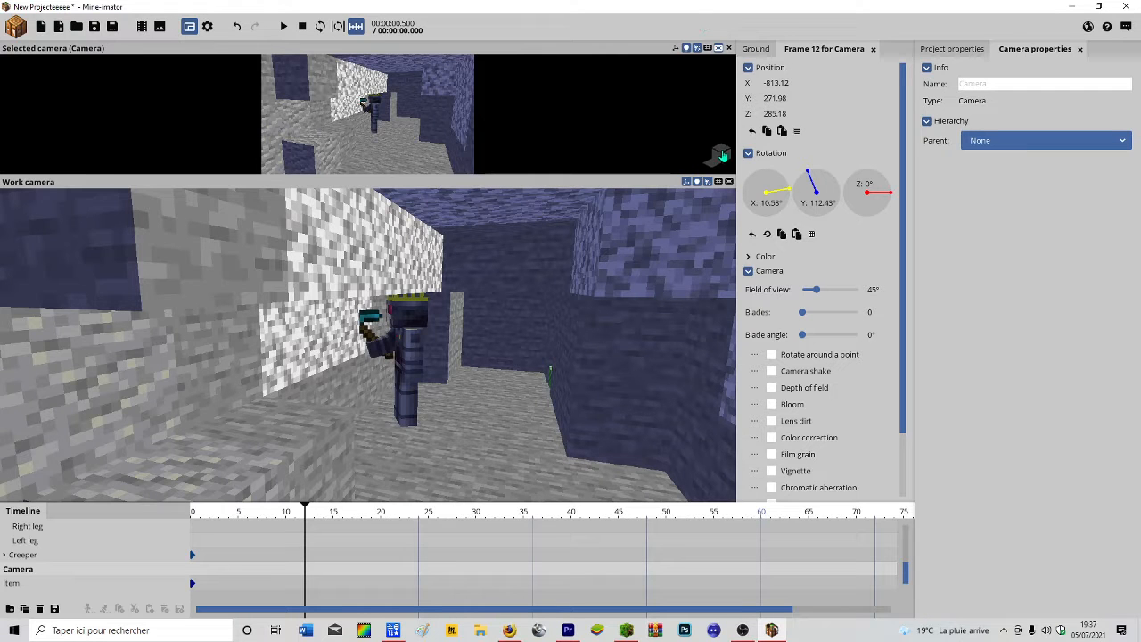
left_click_drag(457, 184, 480, 479)
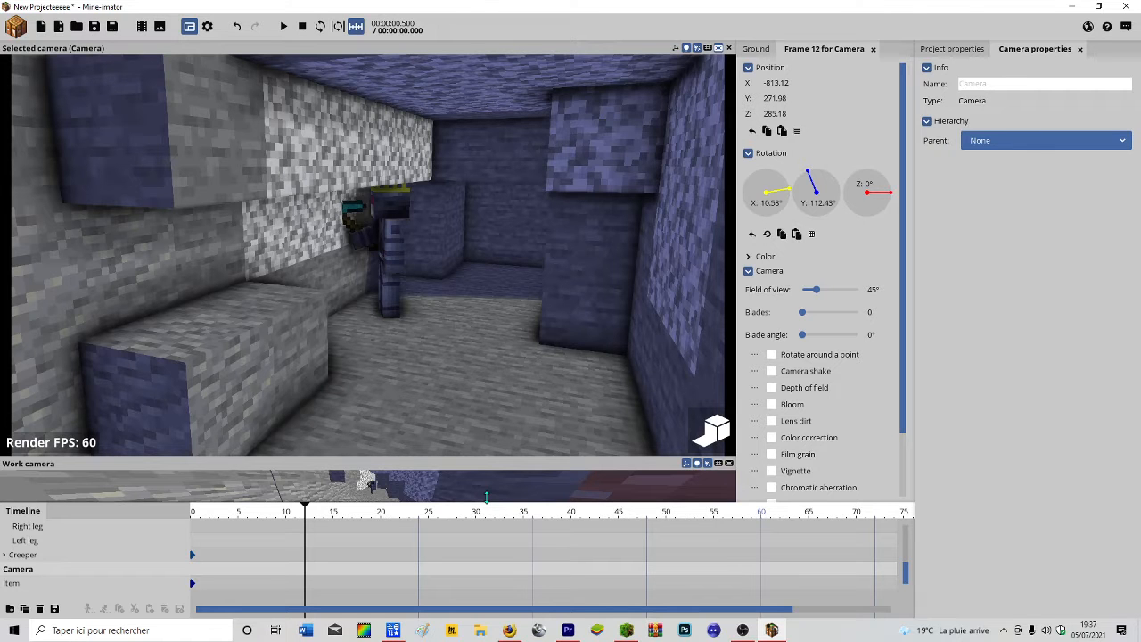
left_click_drag(485, 489, 477, 205)
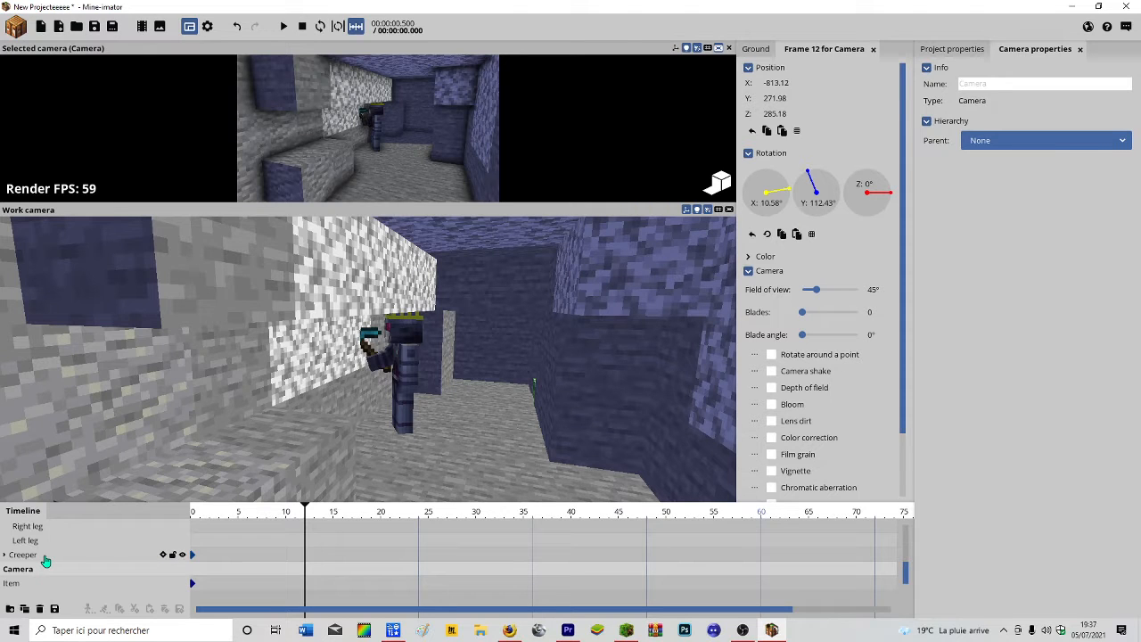
Shift MINLEGO along its Z axis to about Z 249 at frame 12.
left_click(15, 585)
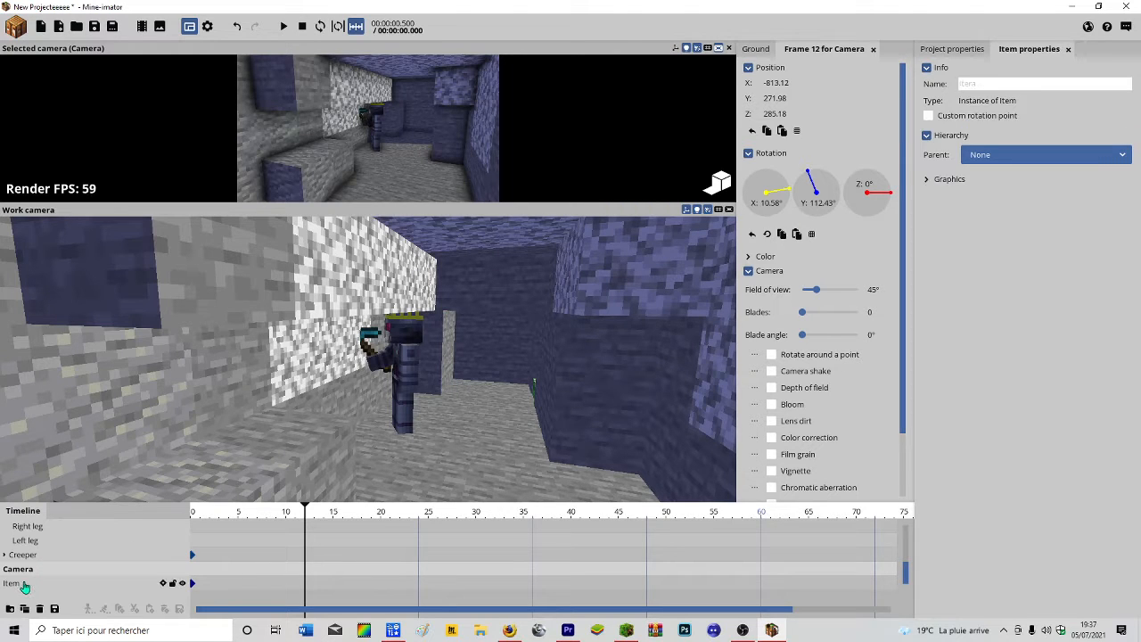
left_click_drag(904, 576, 904, 536)
left_click(31, 542)
left_click_drag(490, 442, 501, 445)
Collapse MINLEGO's body parts in the timeline and reorder the Creeper below the pickaxe item.
left_click(4, 540)
left_click(25, 555)
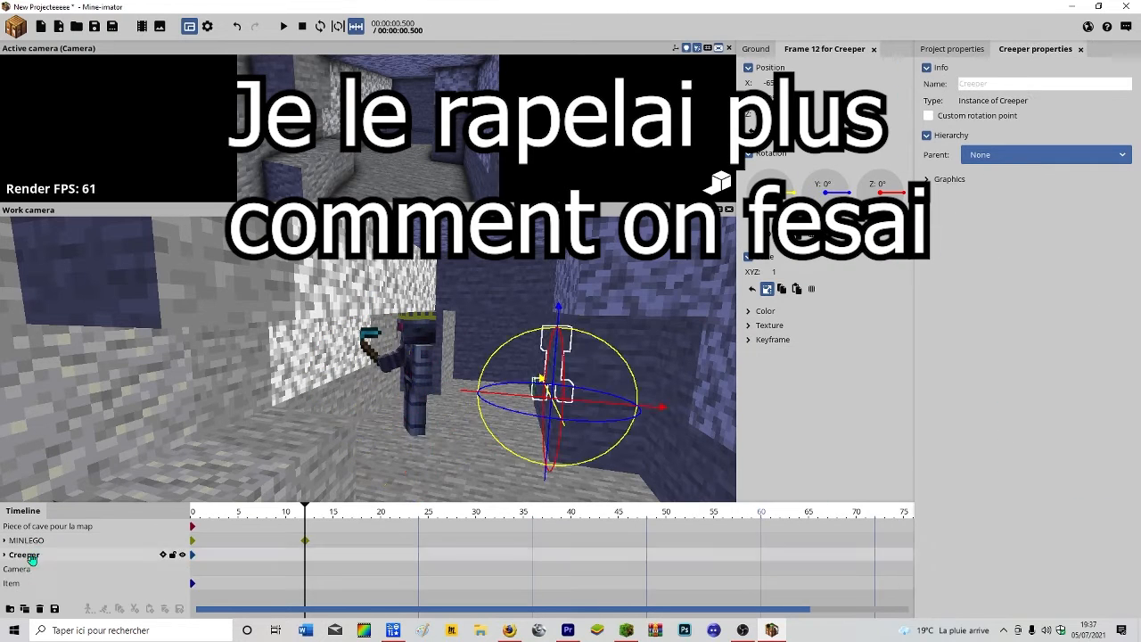
left_click_drag(29, 556, 27, 563)
Shift MINLEGO and the pickaxe together at frame 23, bringing them to about Z 253 and Z 239.
left_click(26, 563)
left_click(38, 573)
left_click(35, 543, "shift")
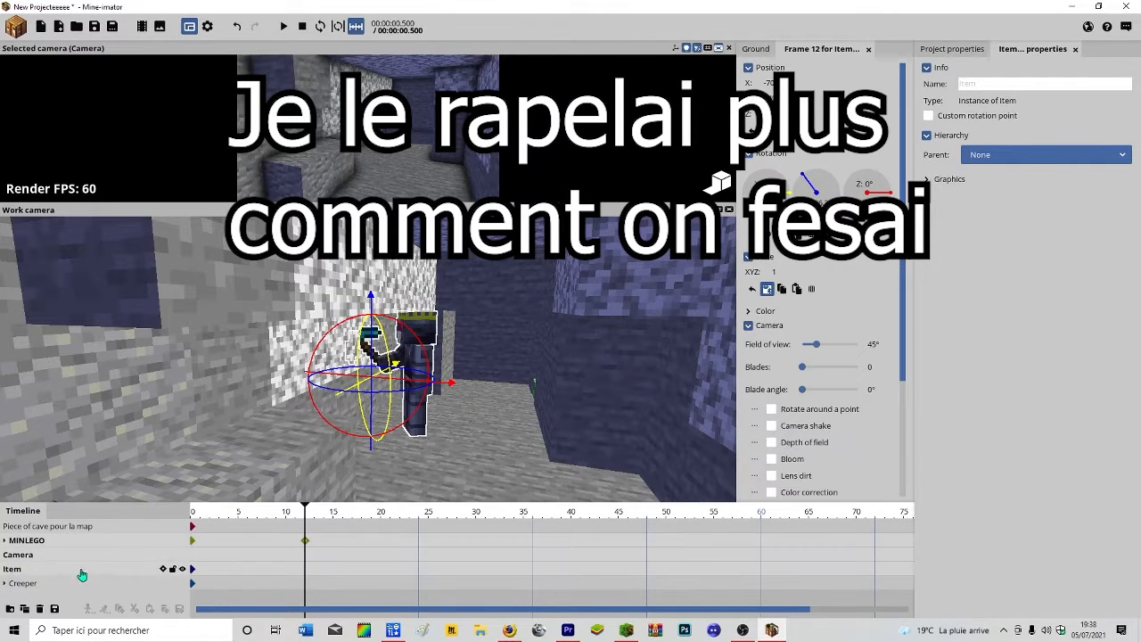
left_click(409, 573)
left_click(27, 540, "shift")
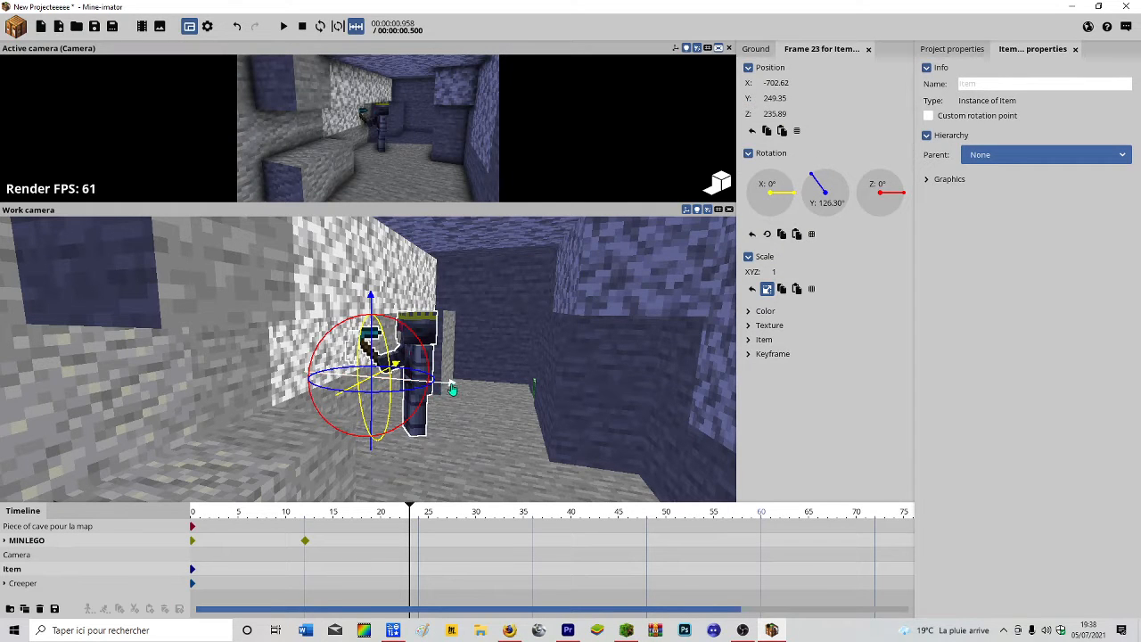
left_click_drag(452, 389, 463, 413)
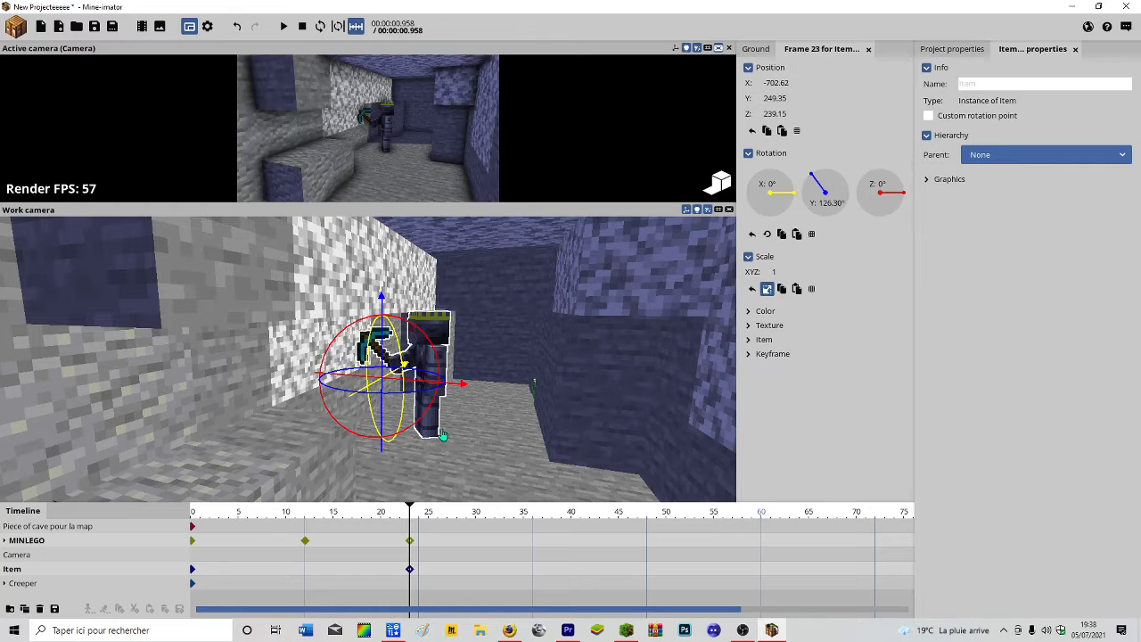
Try to delete MINLEGO's keyframe at frame 12 and undo the deletion of the character.
left_click(326, 572)
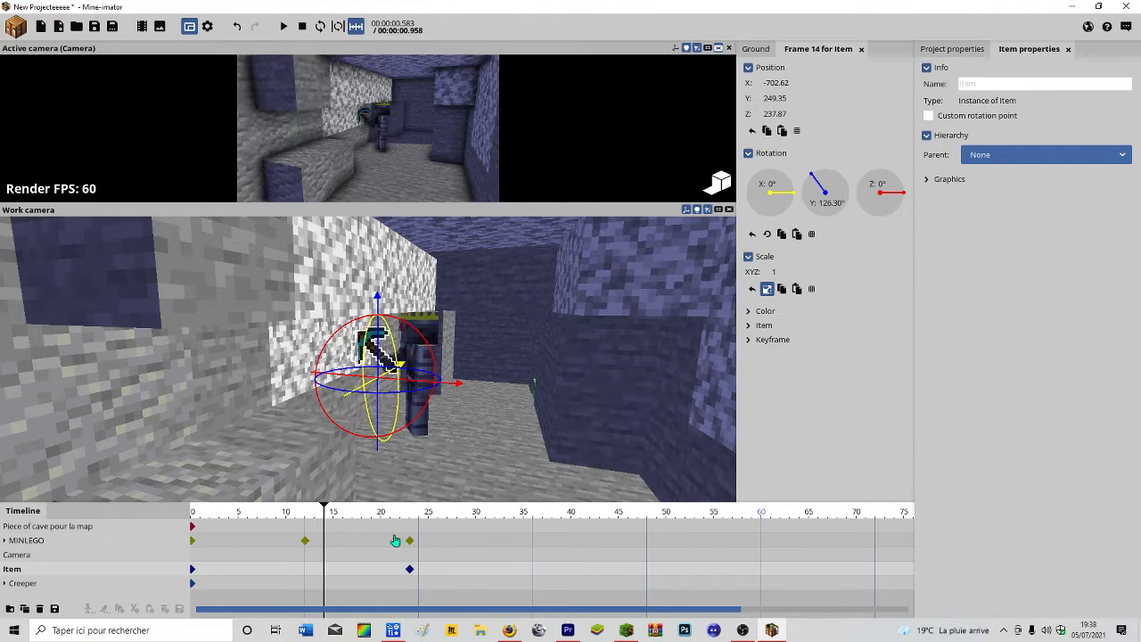
left_click(299, 556)
left_click(305, 541)
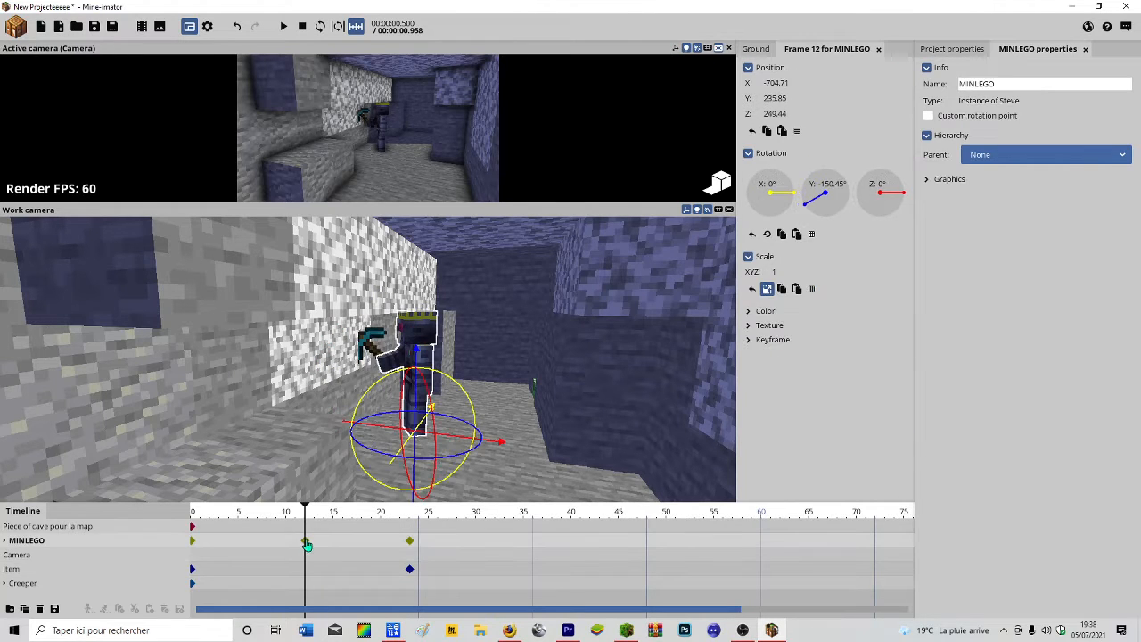
left_click_drag(305, 515, 429, 542)
left_click(307, 548)
left_click(39, 608)
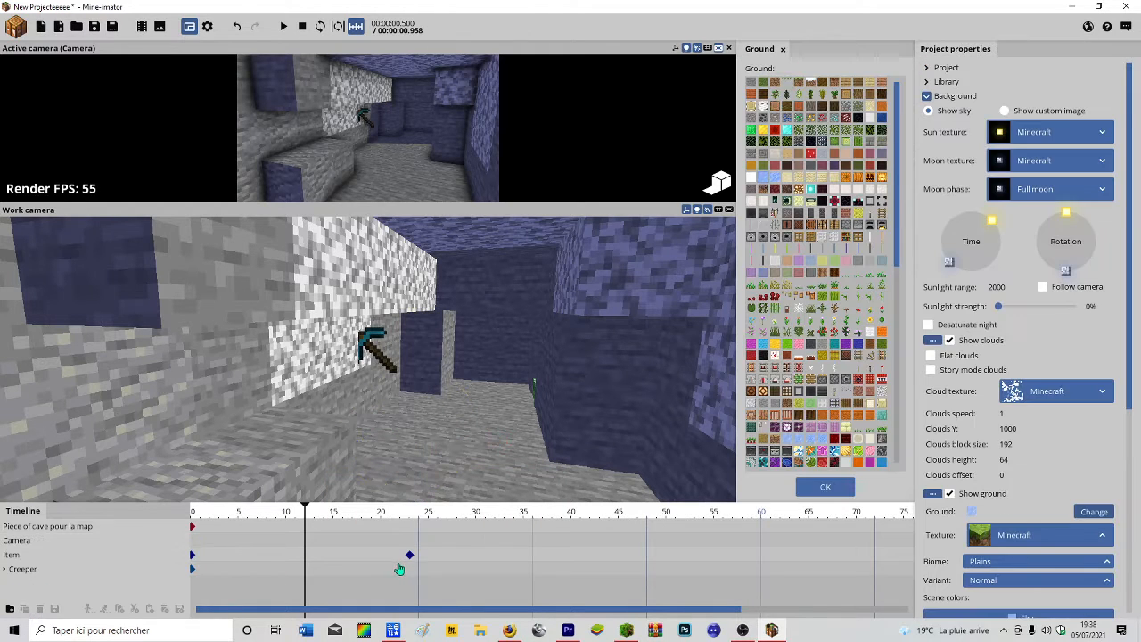
key("ctrl+z")
Delete MINLEGO's keyframe at frame 12 and the frame 0 keyframes of MINLEGO and the pickaxe.
left_click(306, 541)
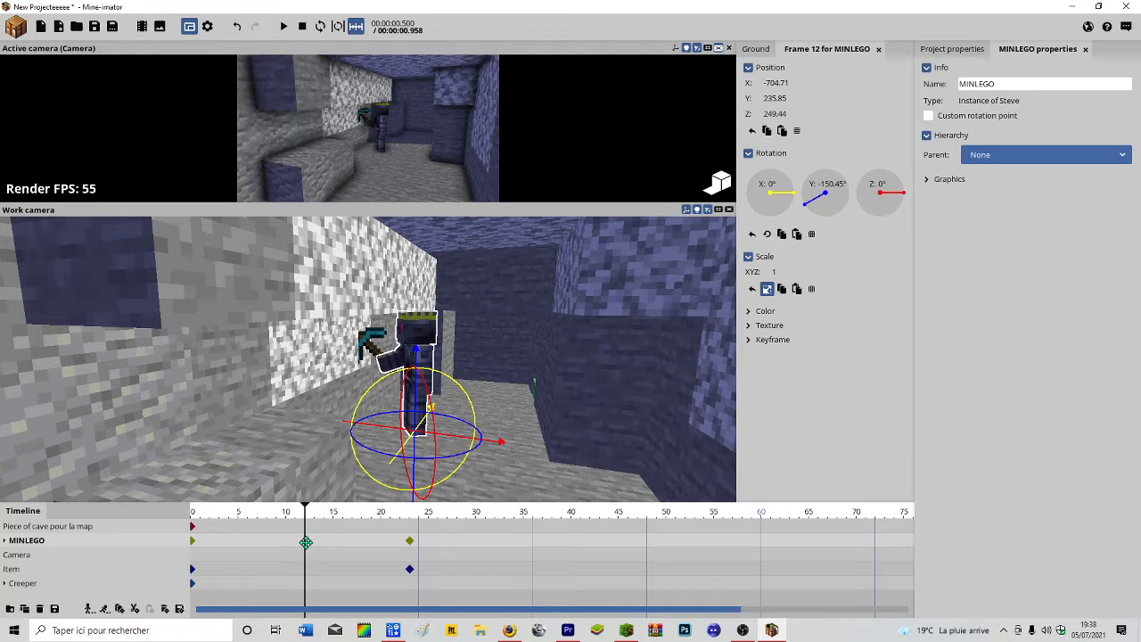
left_click(177, 609)
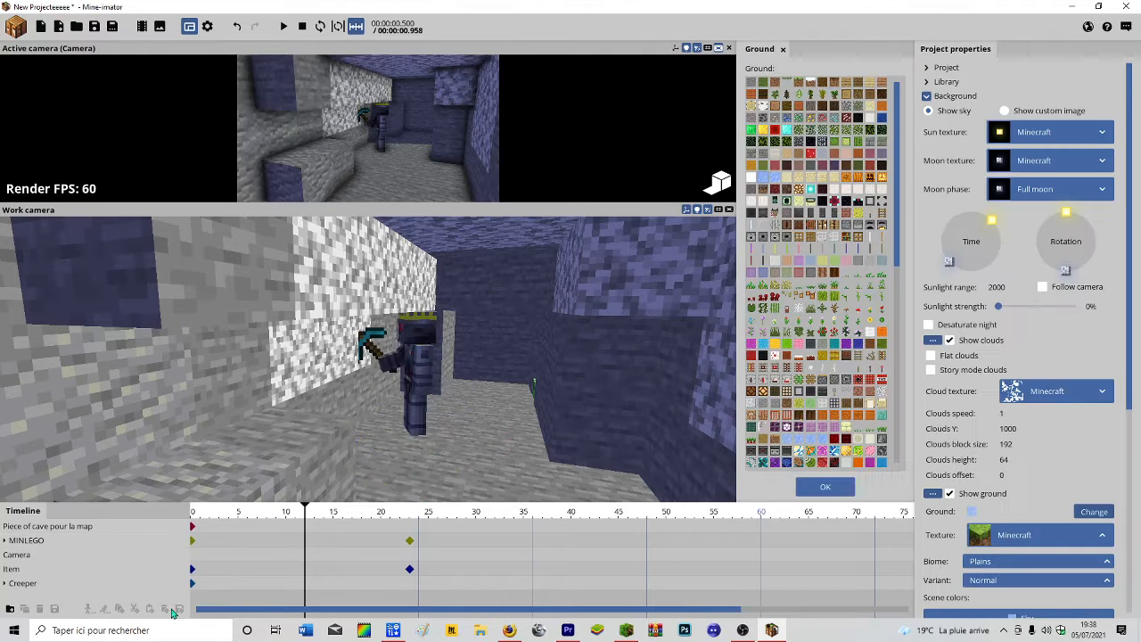
left_click(410, 541)
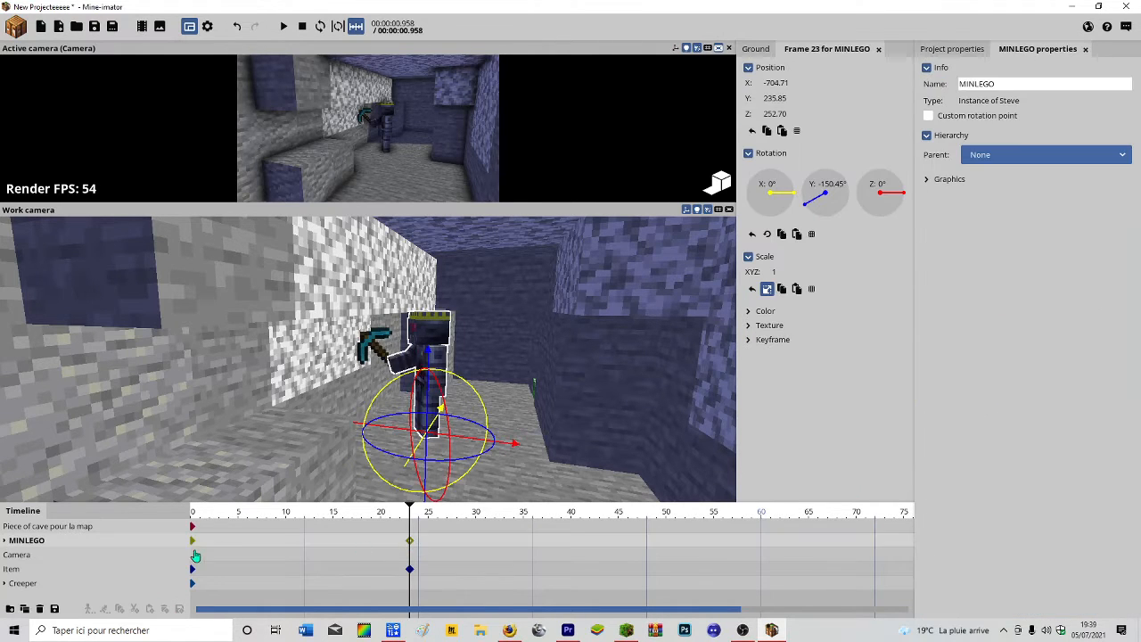
left_click(192, 543)
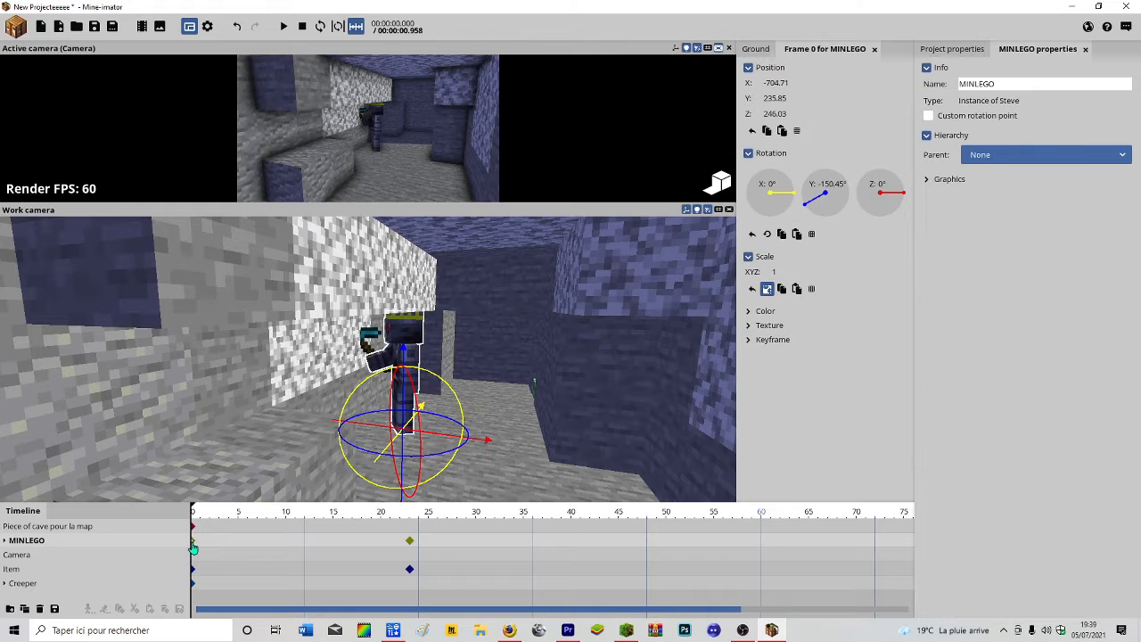
left_click(193, 569)
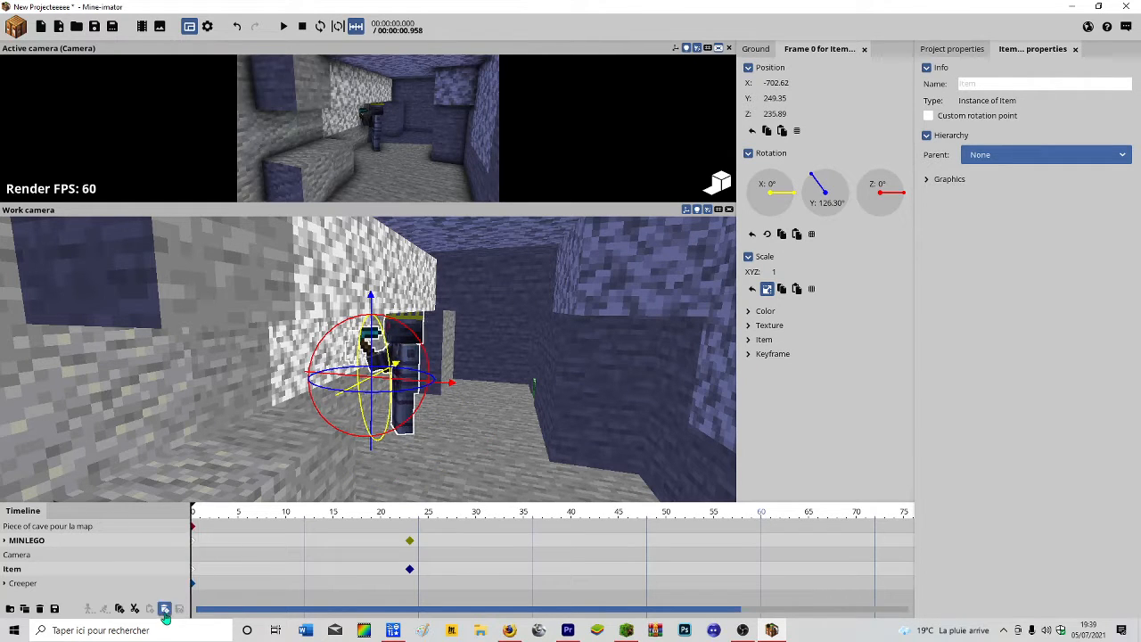
Move the frame 23 keyframes of MINLEGO and the pickaxe to frame 0.
left_click(365, 586)
left_click_drag(430, 581, 184, 554)
left_click(268, 583)
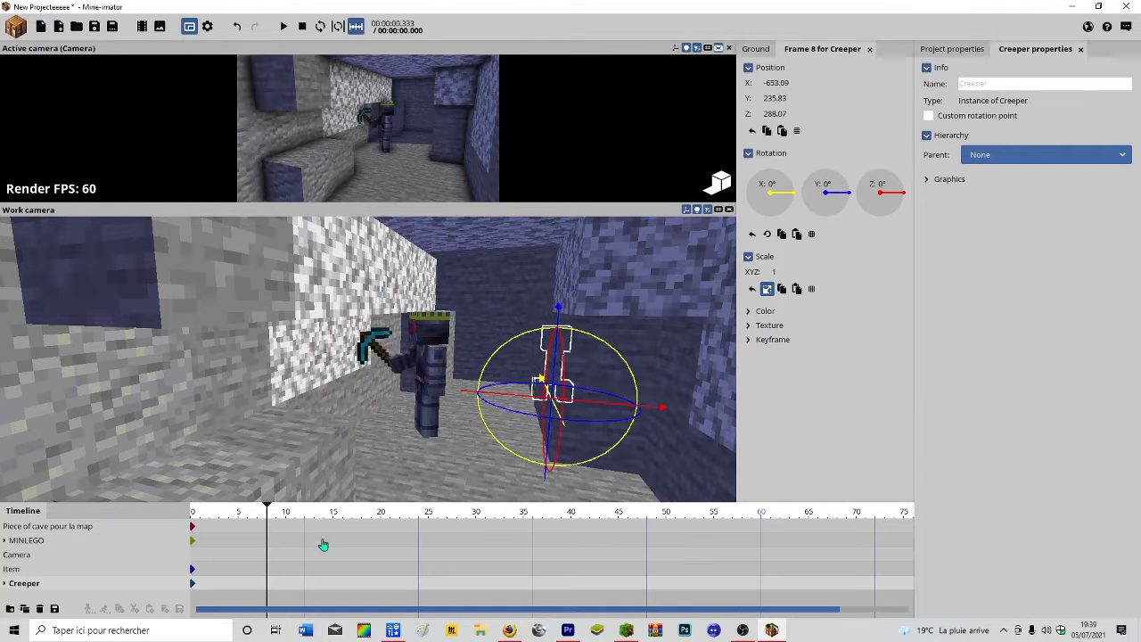
Return to frame 0 and pose MINLEGO's right leg at about -25° X rotation with a bend of about 40°.
left_click_drag(296, 543, 189, 554)
left_click(219, 554)
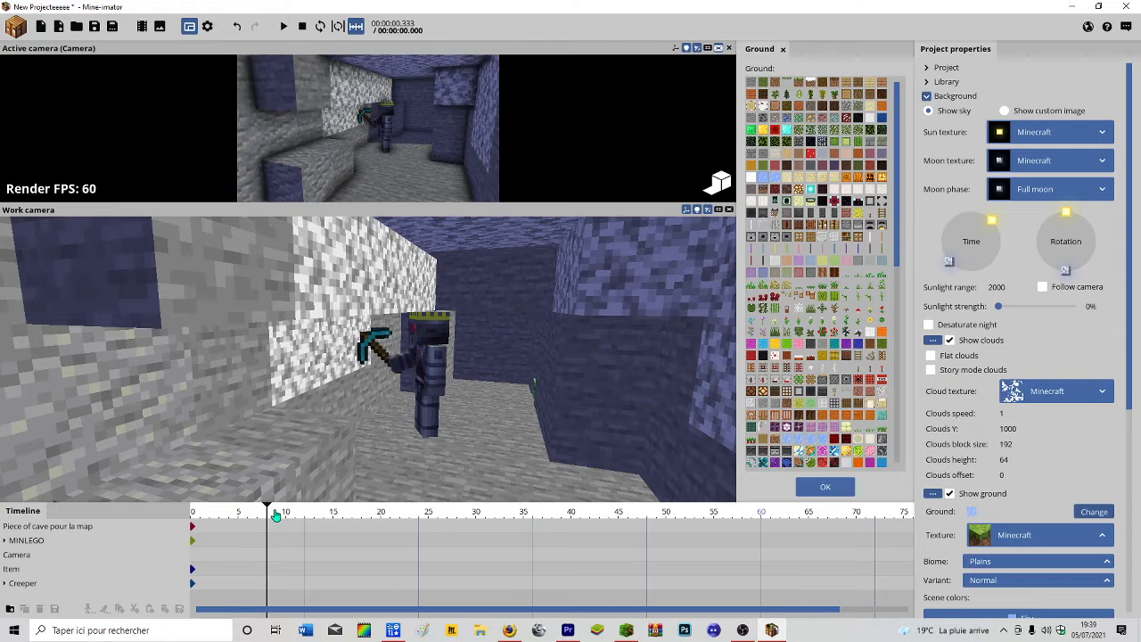
left_click_drag(277, 515, 192, 517)
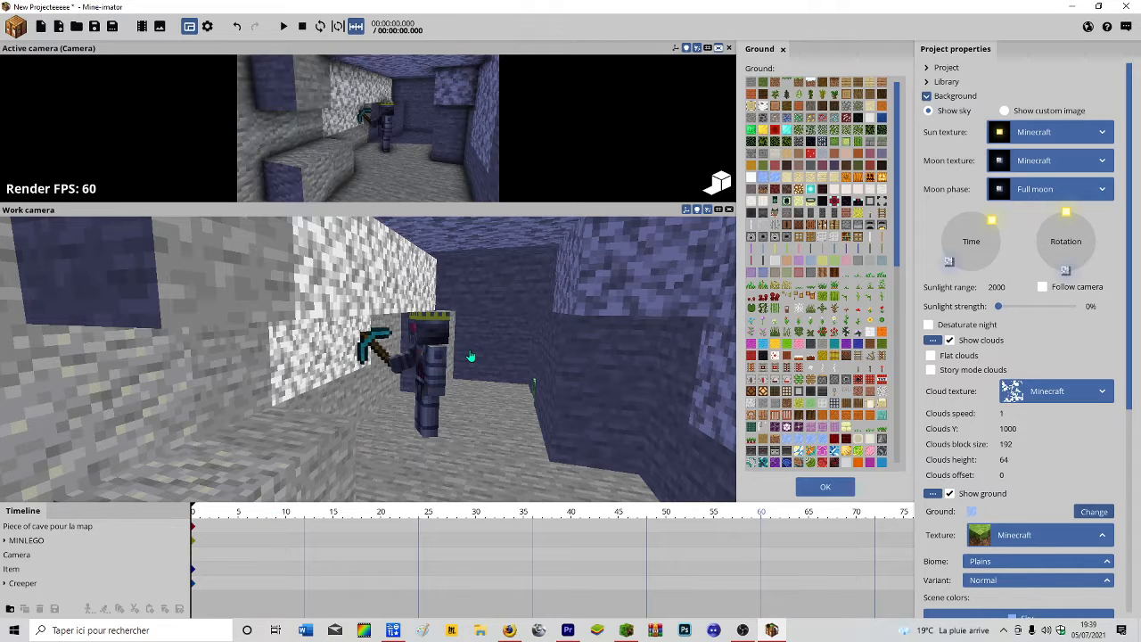
right_click_drag(460, 379, 378, 367)
left_click(419, 370)
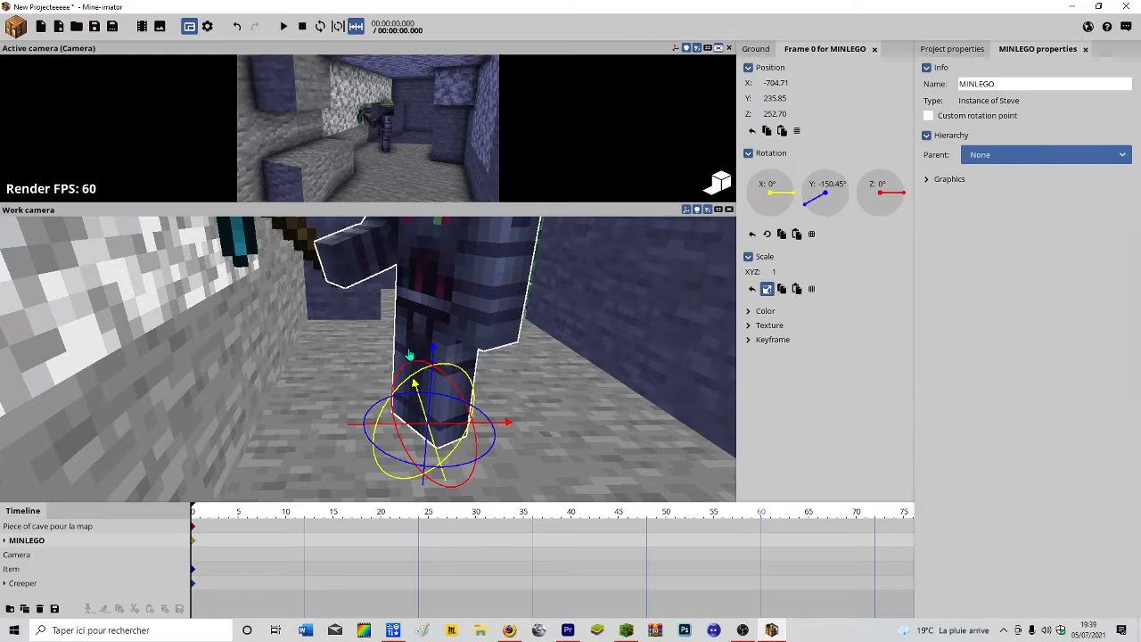
left_click(419, 370)
left_click_drag(423, 352, 483, 293)
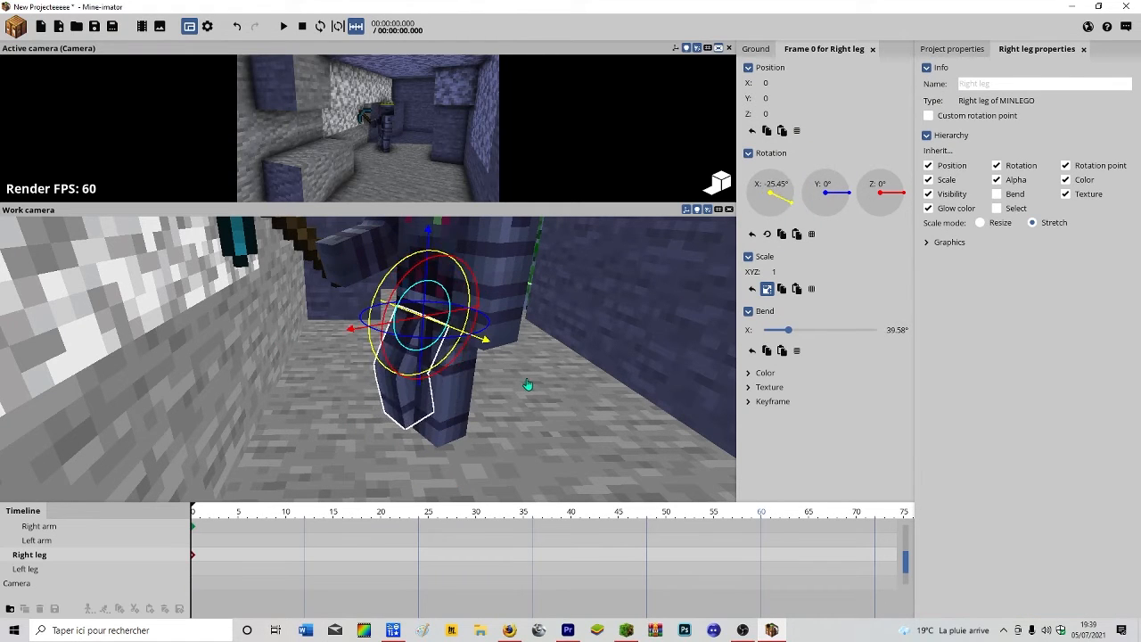
Swing MINLEGO's left arm to about -11° X rotation at frame 0 with a bend of about 8°.
left_click(500, 321)
mouse_move(446, 334)
left_mouse_down()
mouse_move(476, 349)
mouse_move(453, 352)
left_mouse_up()
left_click(481, 303)
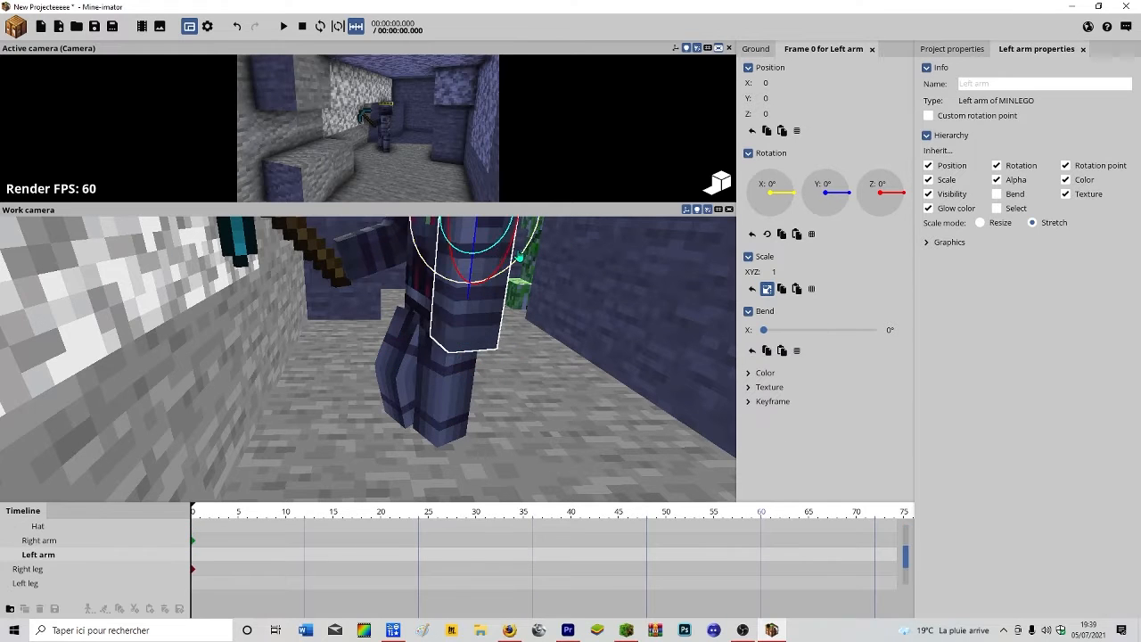
left_click_drag(519, 255, 502, 272)
Try to rotate MINLEGO's hat and undo the rotation.
right_click_drag(482, 294, 481, 267)
left_click(471, 290)
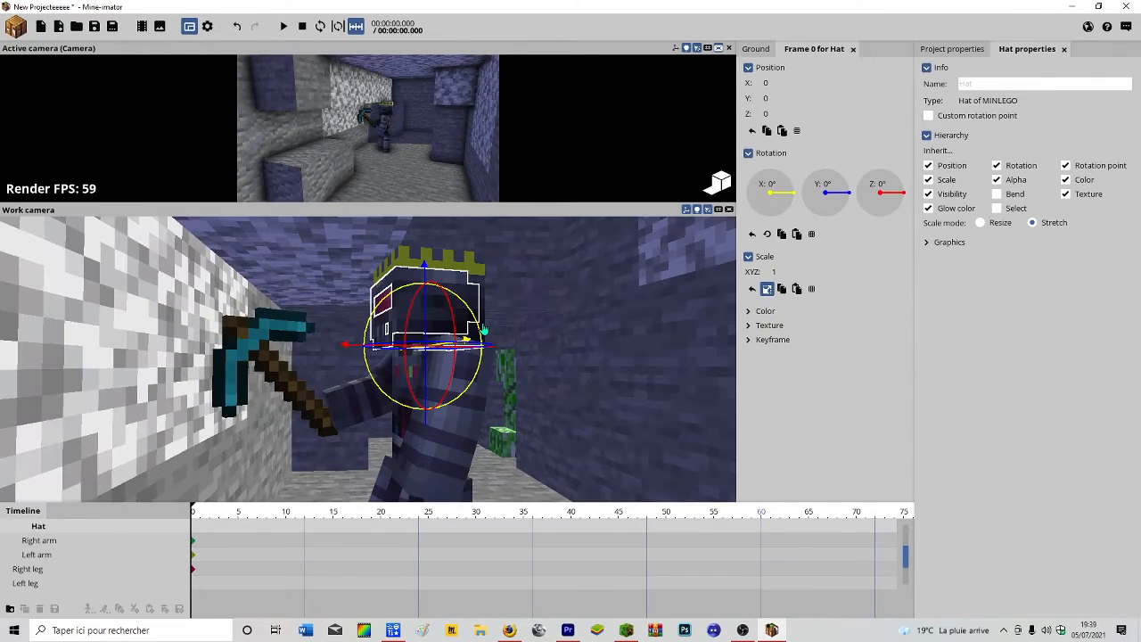
left_click_drag(475, 348, 475, 347)
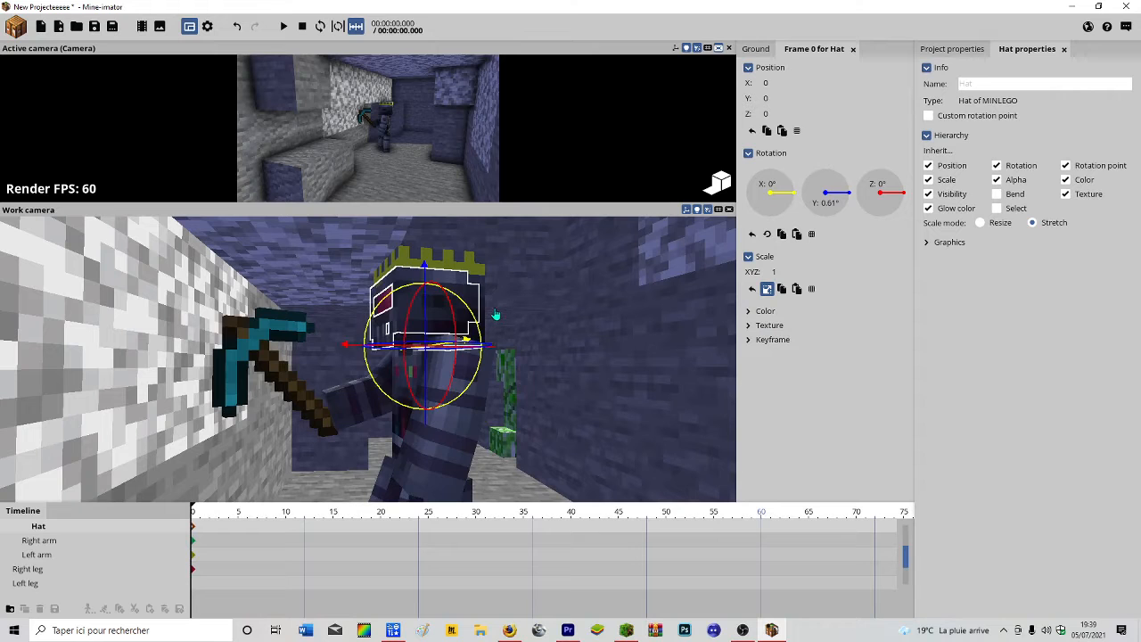
key("ctrl+z")
Collapse MINLEGO's head group in the timeline and tilt the whole head at frame 0.
double_click(81, 533)
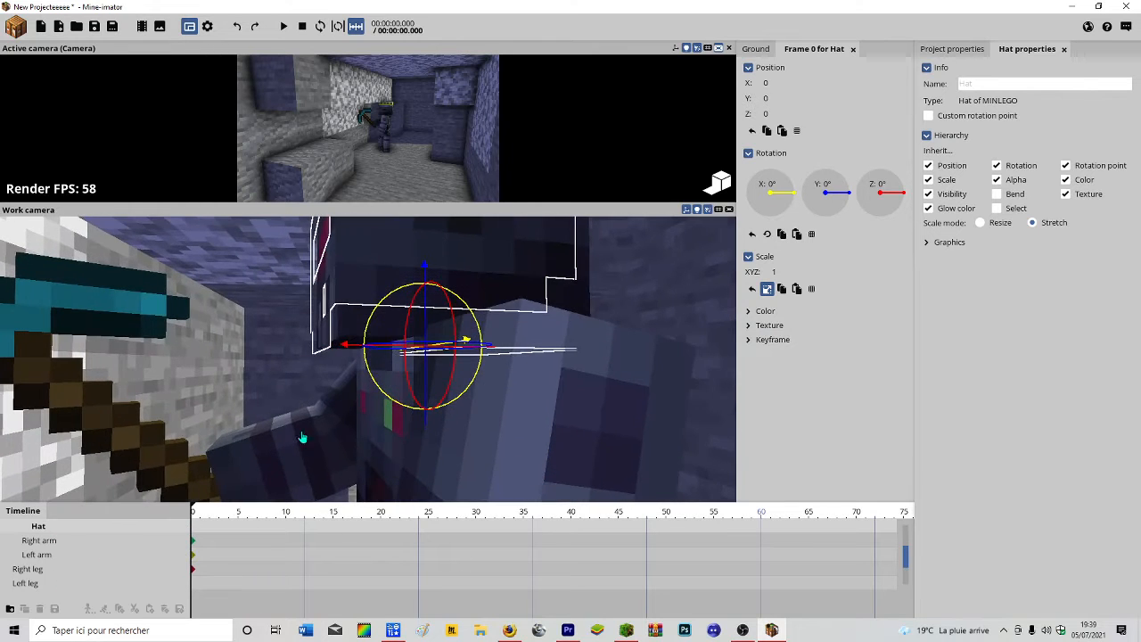
left_click(478, 282)
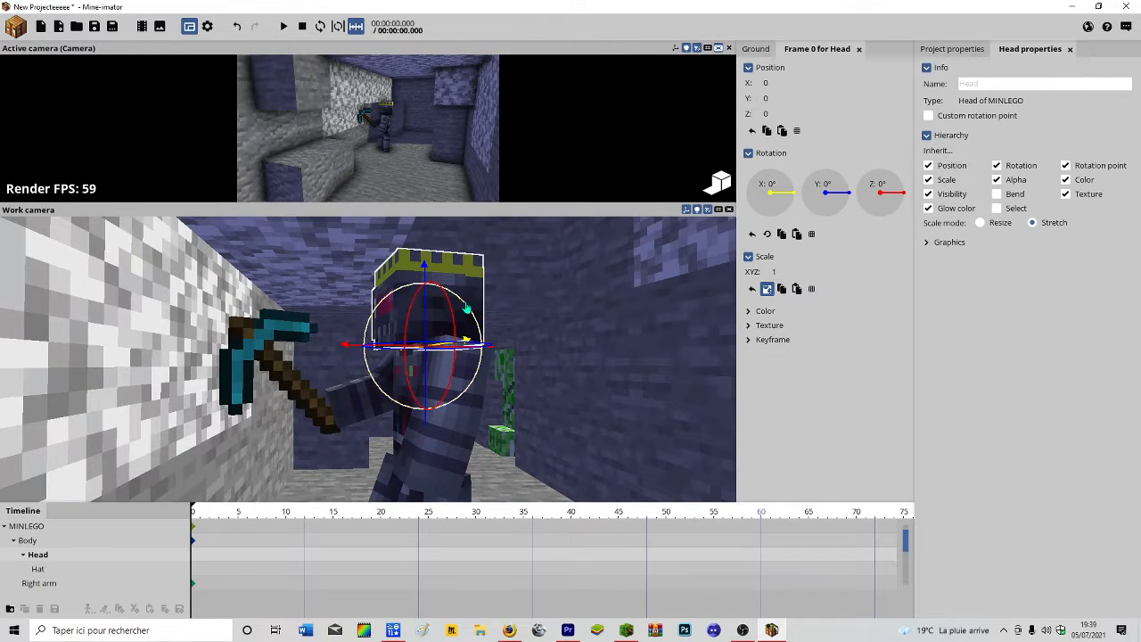
left_click(395, 310)
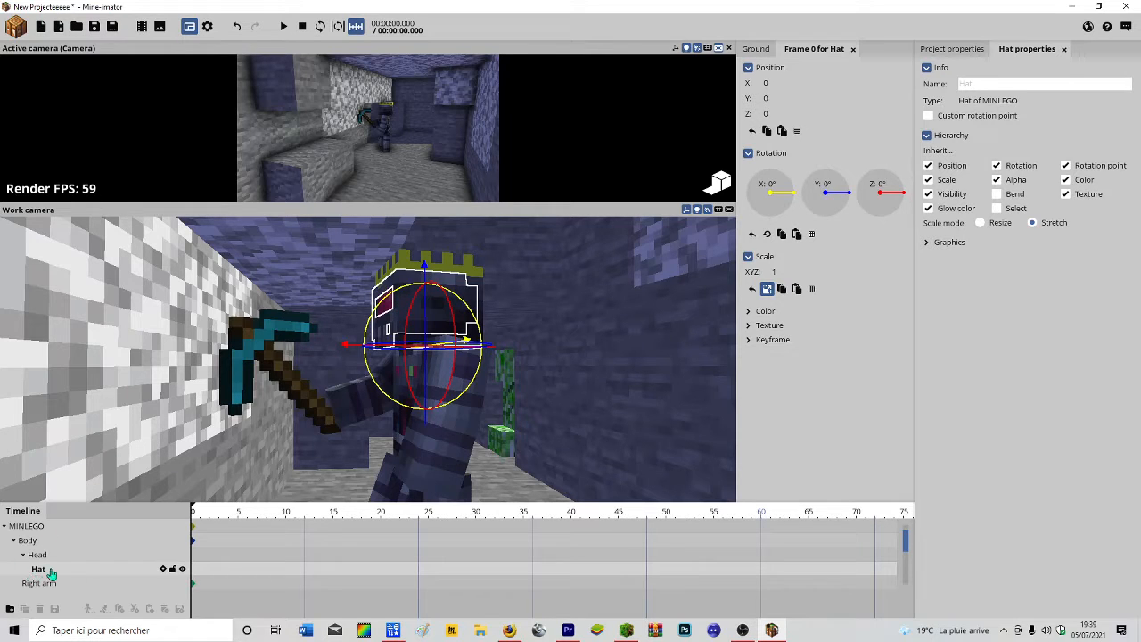
left_click(22, 555)
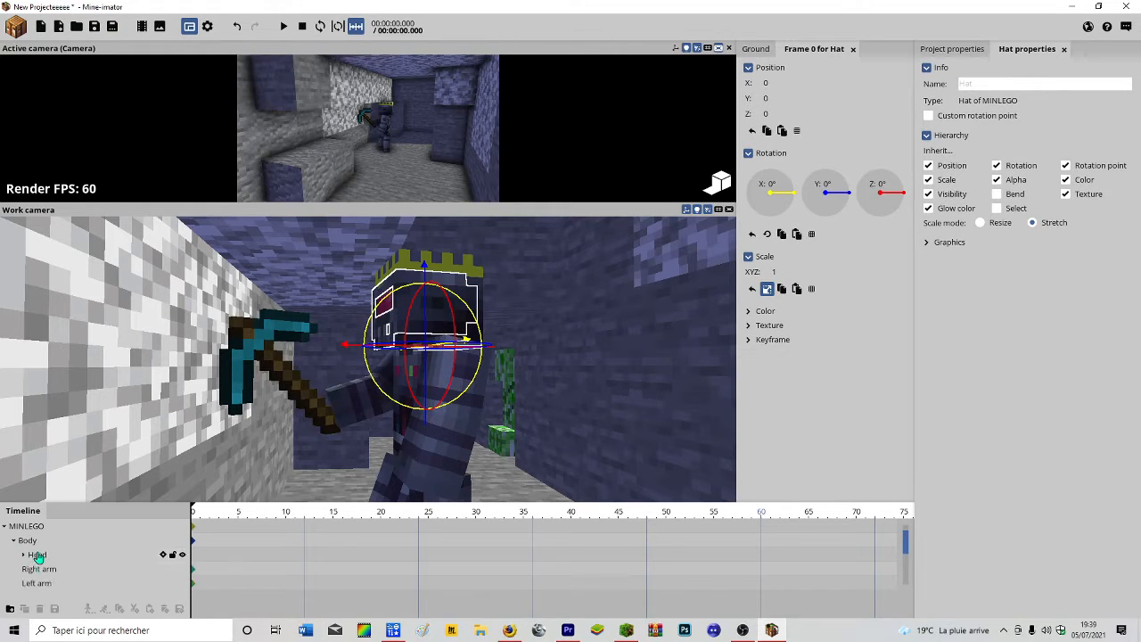
left_click(37, 554)
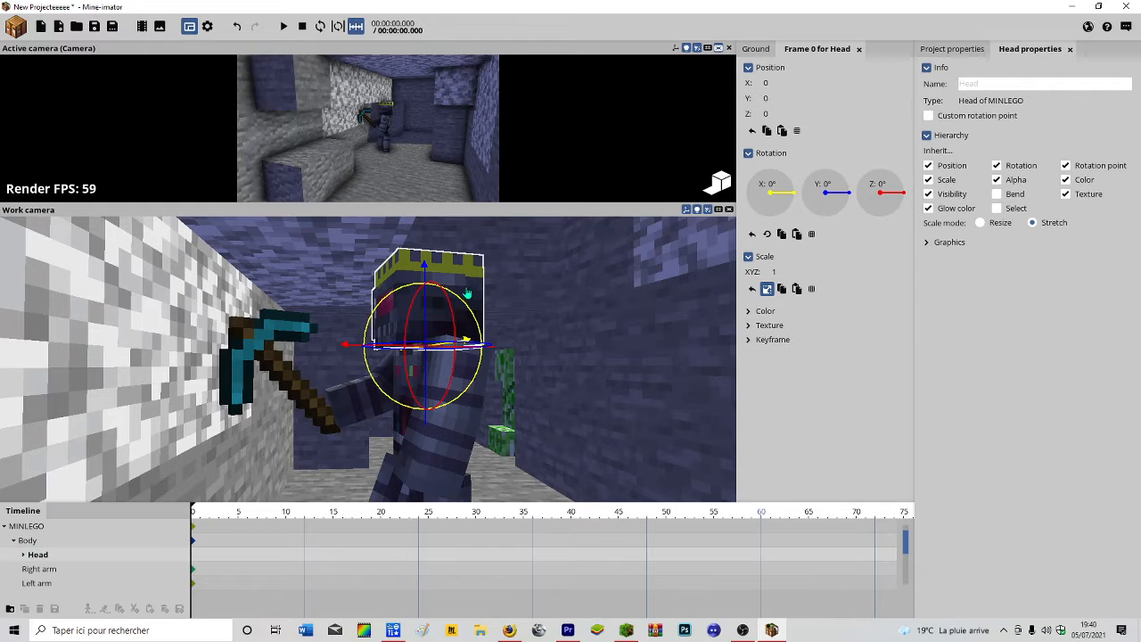
left_click_drag(461, 303, 446, 306)
Move MINLEGO closer to the wall and the pickaxe at frame 0, to about Z 248.
left_click(290, 398)
left_click_drag(366, 451, 416, 451)
scroll(84, 543, "up", 5)
double_click(84, 540)
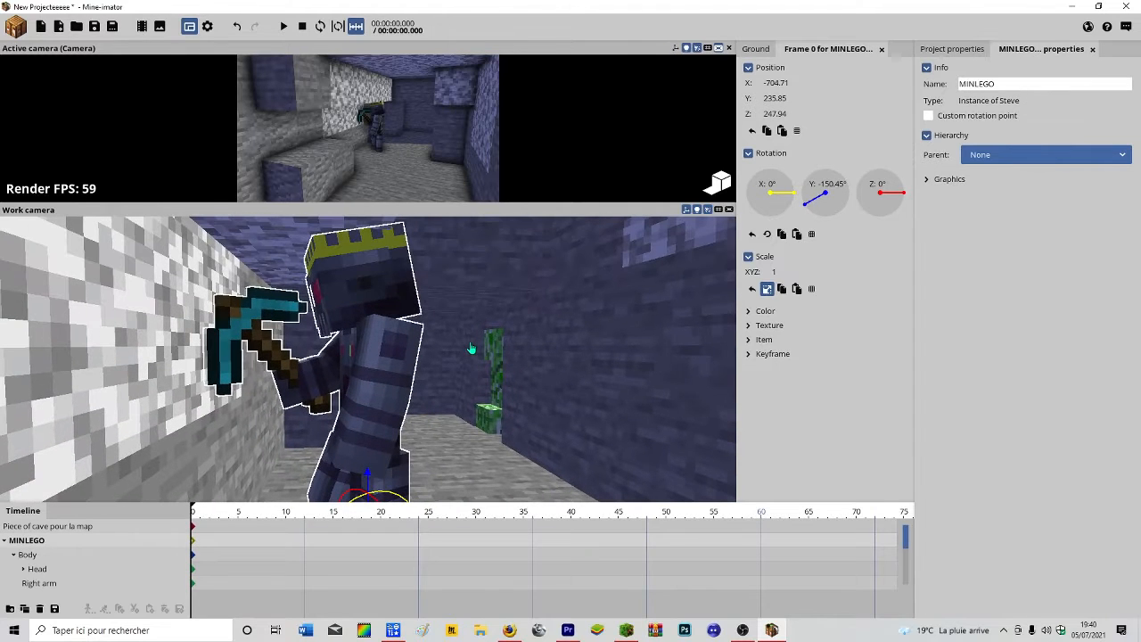
Play the animation from frame 0 and pause it to check the new pose.
right_click_drag(615, 431, 655, 468)
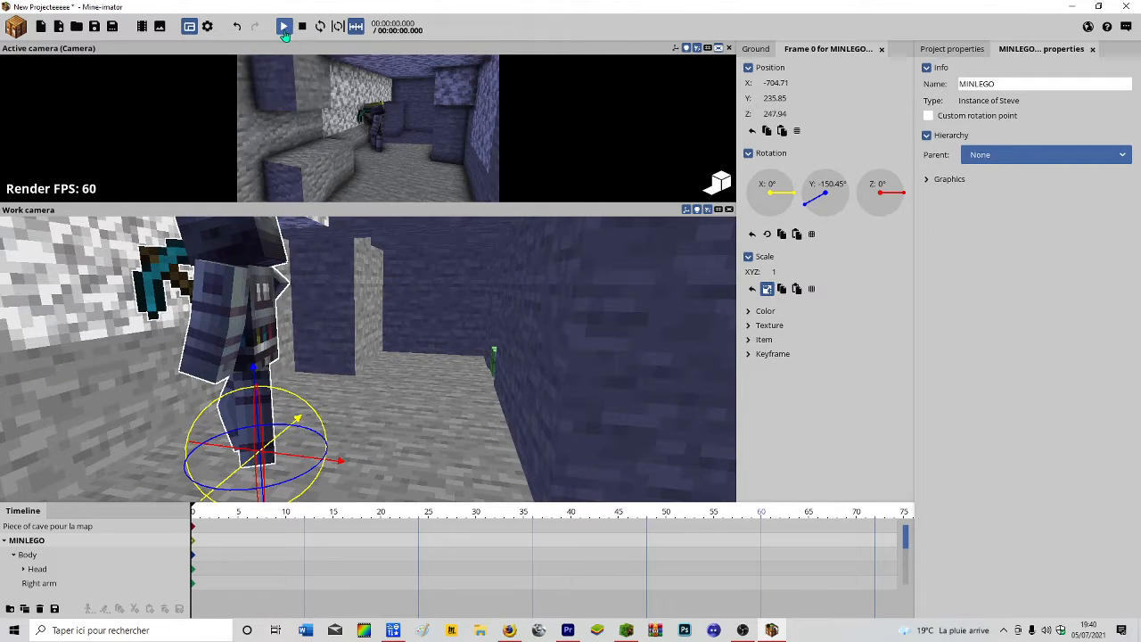
left_click(284, 28)
left_click(284, 27)
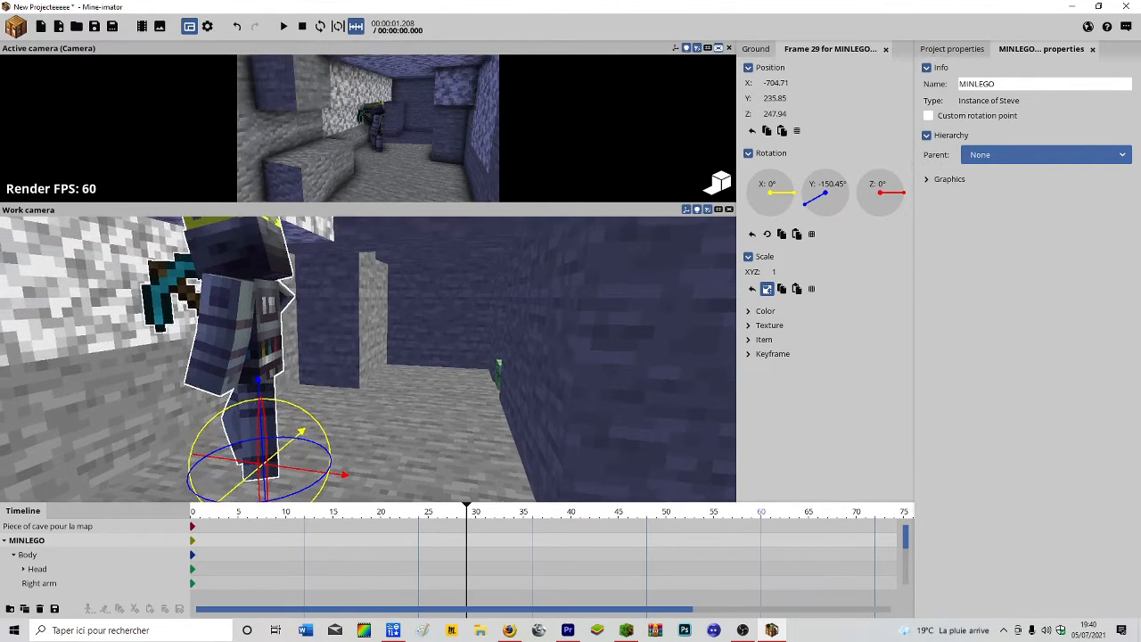
At frame 16, rotate the pickaxe to about 4° X and raise MINLEGO's right arm to about -84° X.
right_click_drag(368, 358, 402, 358)
left_click_drag(460, 518, 343, 518)
mouse_move(401, 357)
right_mouse_down()
mouse_move(446, 353)
mouse_move(414, 343)
right_mouse_up()
left_click(418, 323)
left_click_drag(444, 332, 407, 358)
key("ctrl+z")
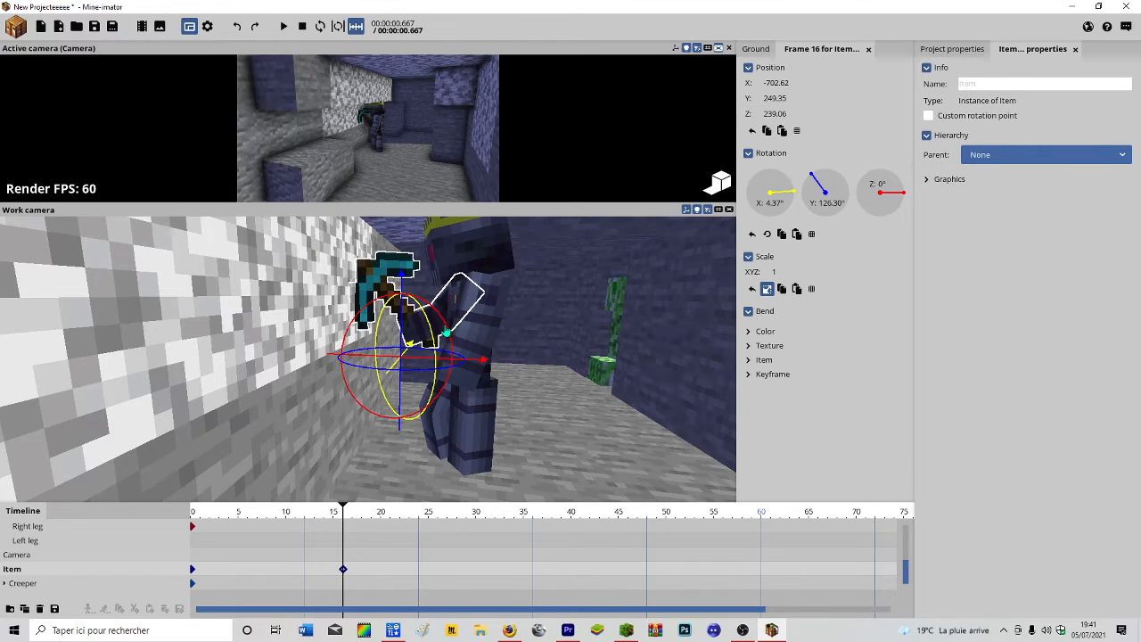
left_click(458, 315)
left_click(456, 279)
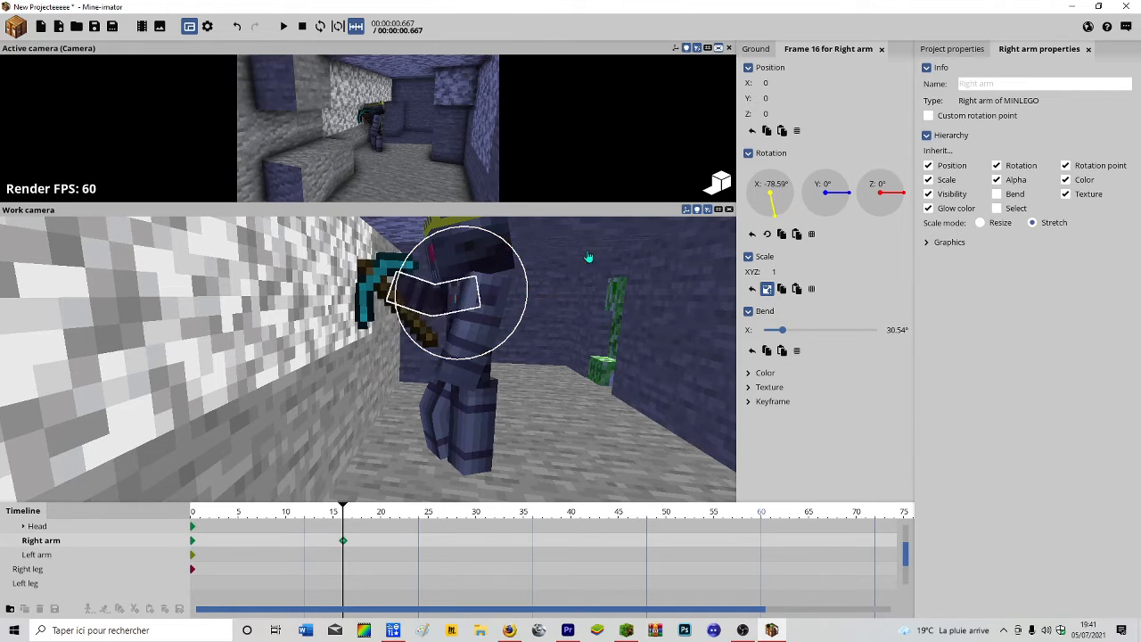
Raise the pickaxe to about Y 262, Z 235 at frame 16 and rotate it to about 84° Z.
left_click(401, 274)
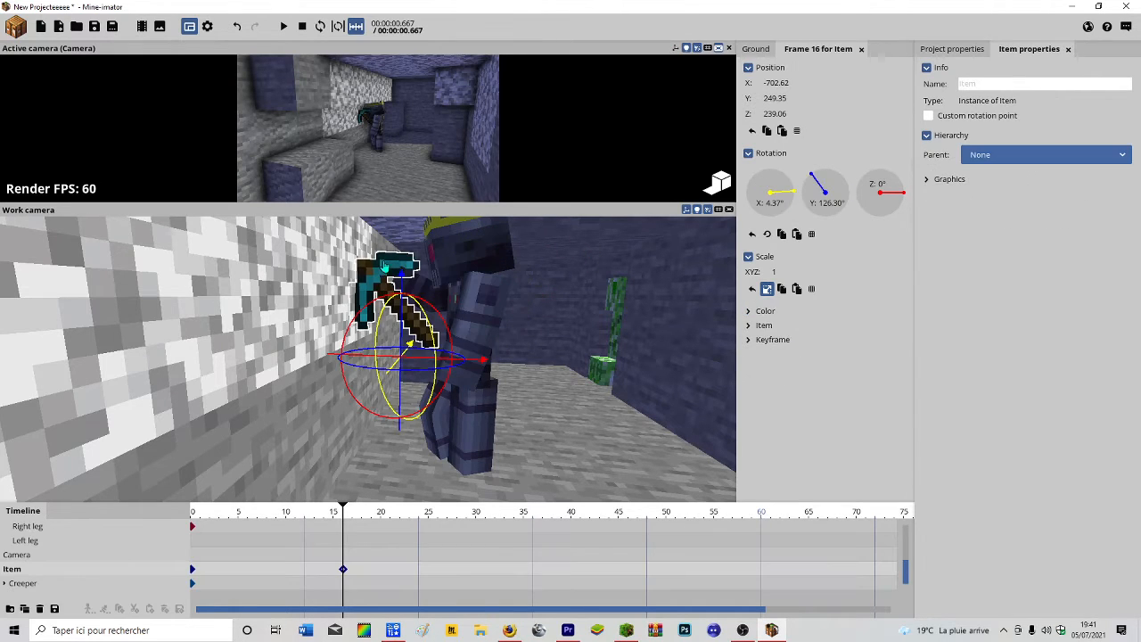
left_click_drag(383, 265, 403, 232)
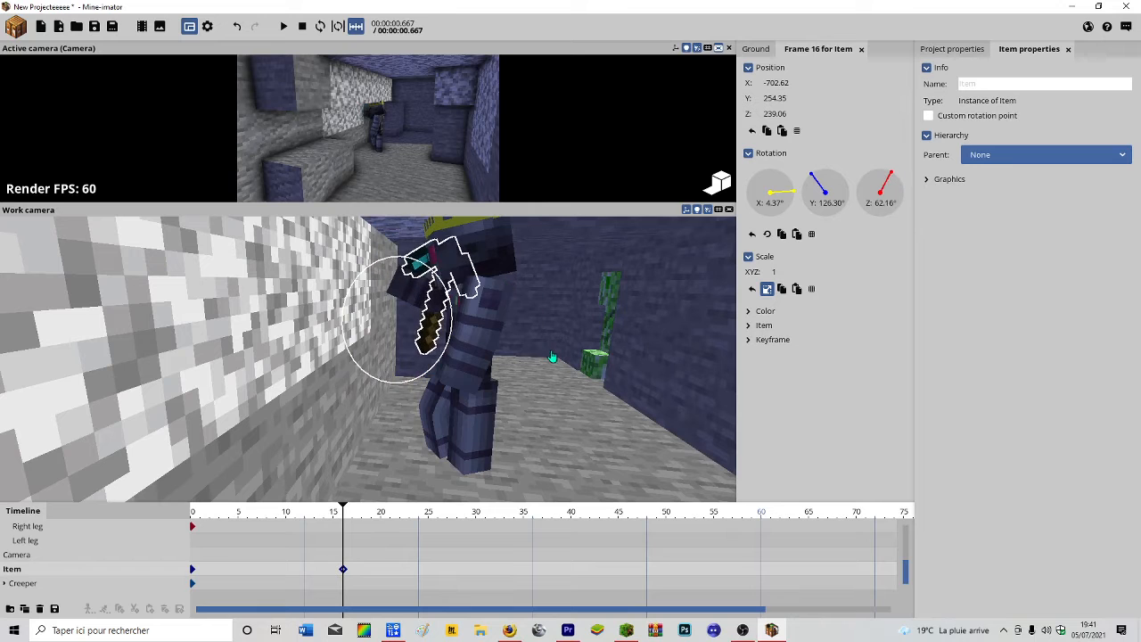
left_click_drag(499, 348, 477, 329)
left_click_drag(378, 246, 370, 211)
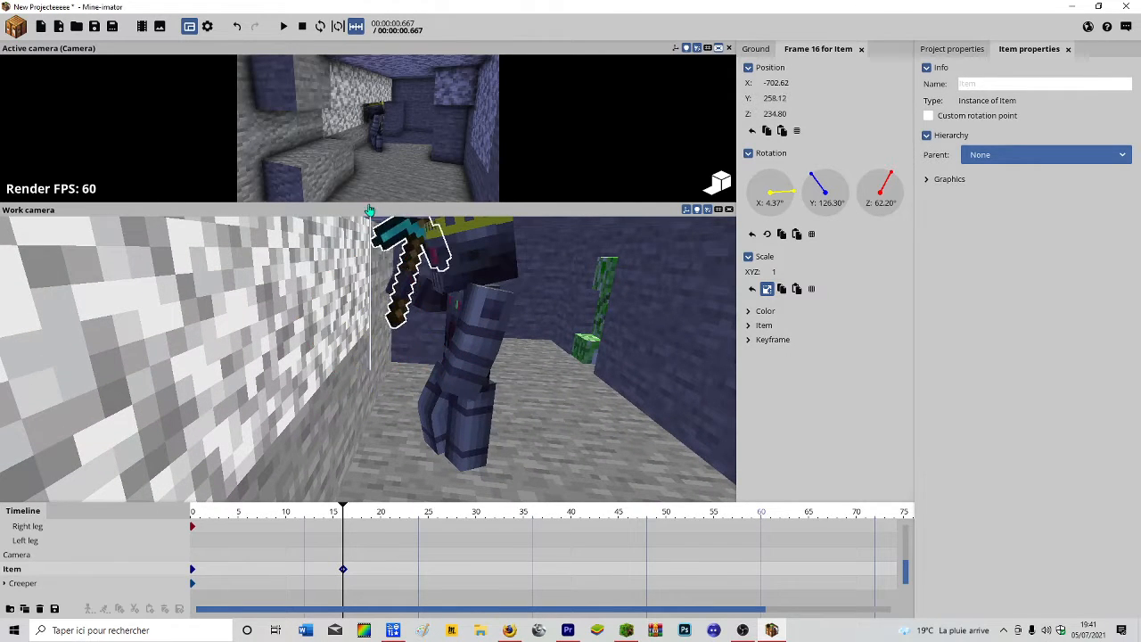
right_click_drag(392, 312, 391, 275)
right_click_drag(463, 260, 454, 260)
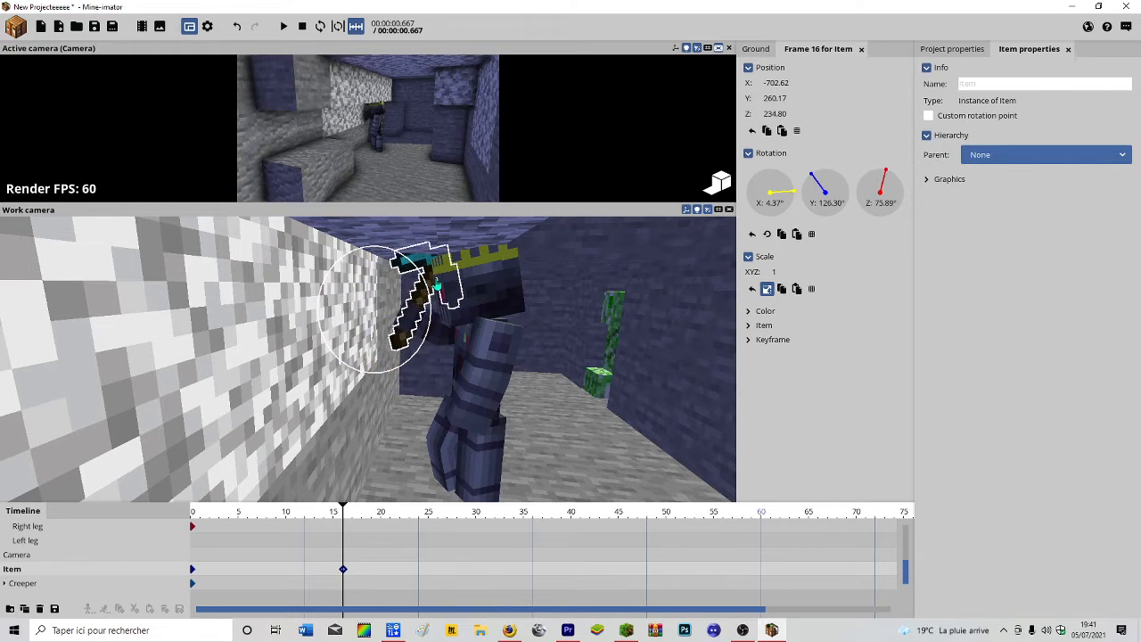
left_click_drag(438, 287, 379, 223)
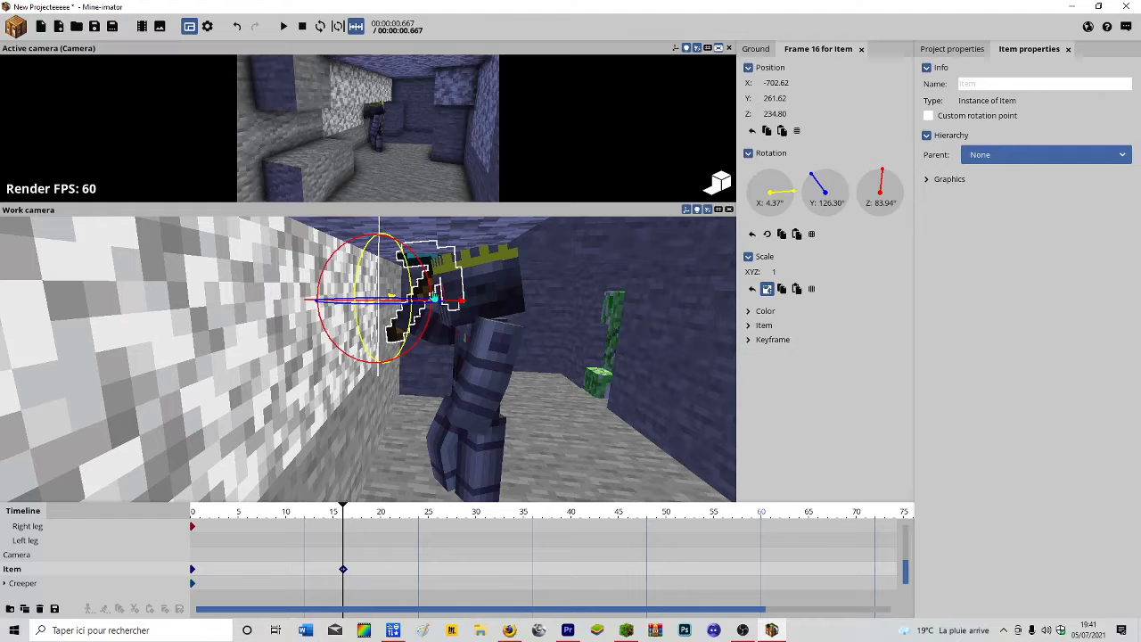
Play the pickaxe swing from frame 0, pause it and scrub back to check the motion.
left_click(353, 538)
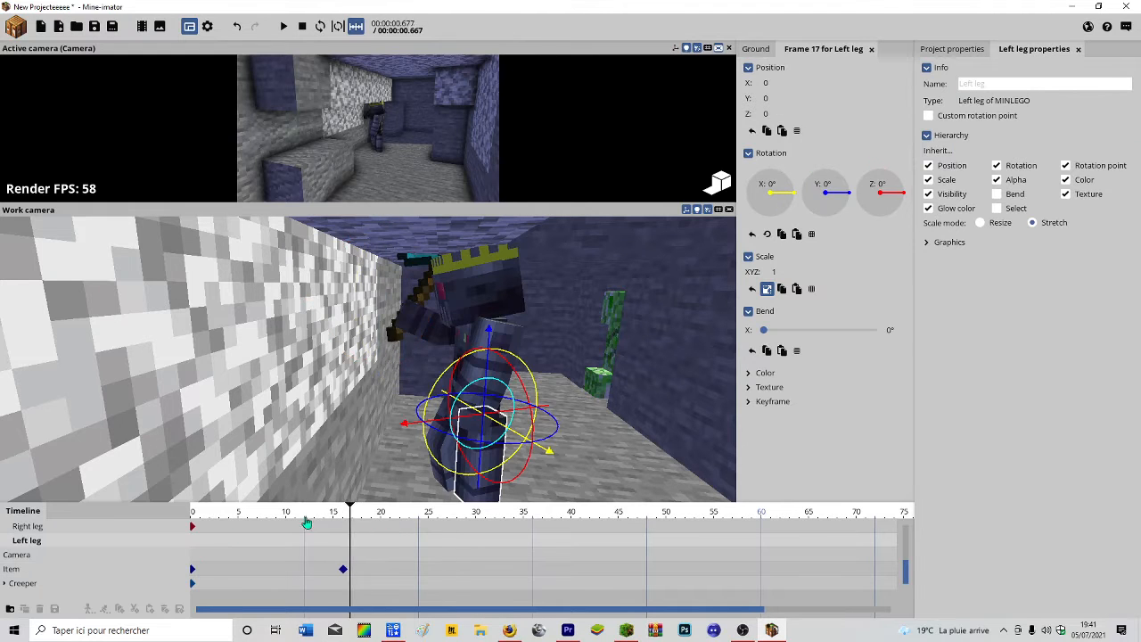
left_click_drag(198, 532, 166, 556)
mouse_move(906, 576)
left_mouse_down()
mouse_move(907, 546)
mouse_move(908, 589)
left_mouse_up()
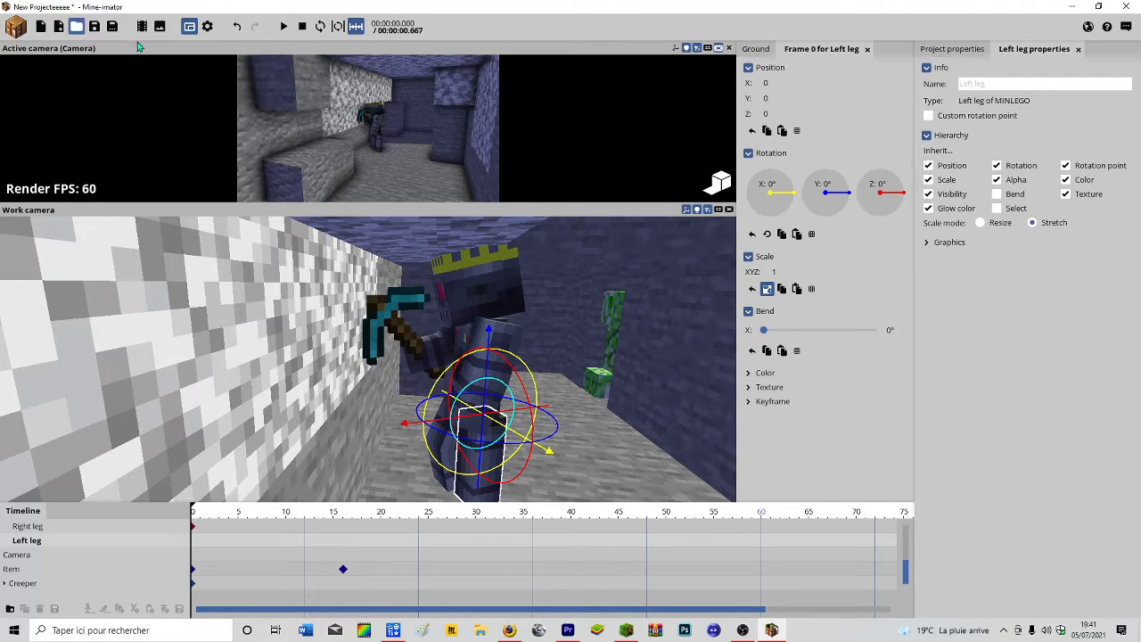
left_click(284, 25)
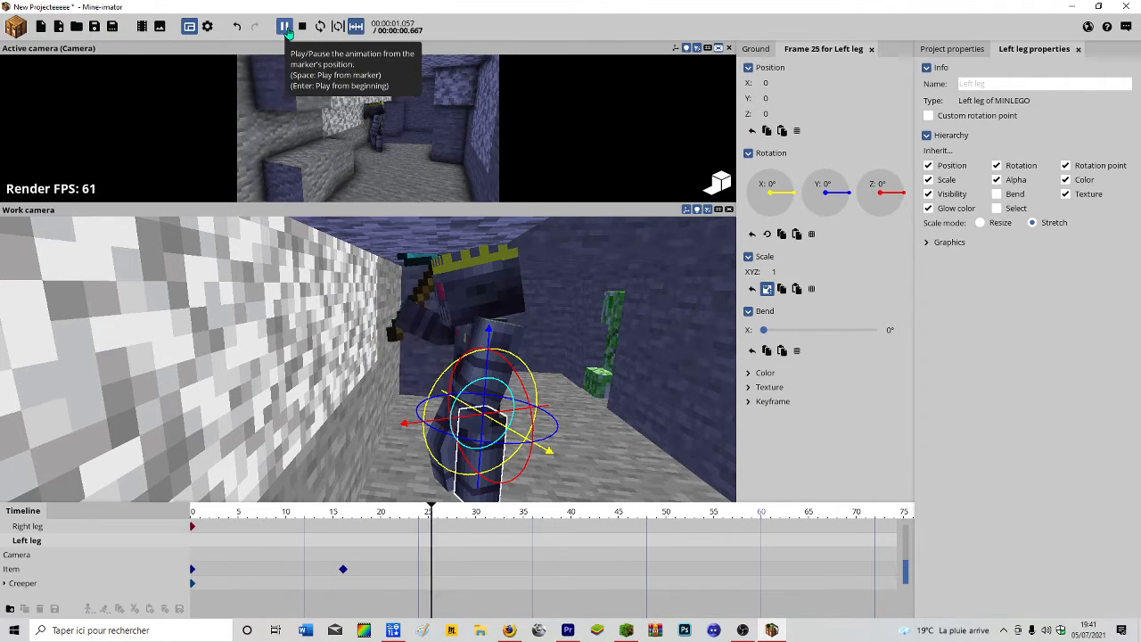
key("space")
left_click_drag(465, 518, 407, 519)
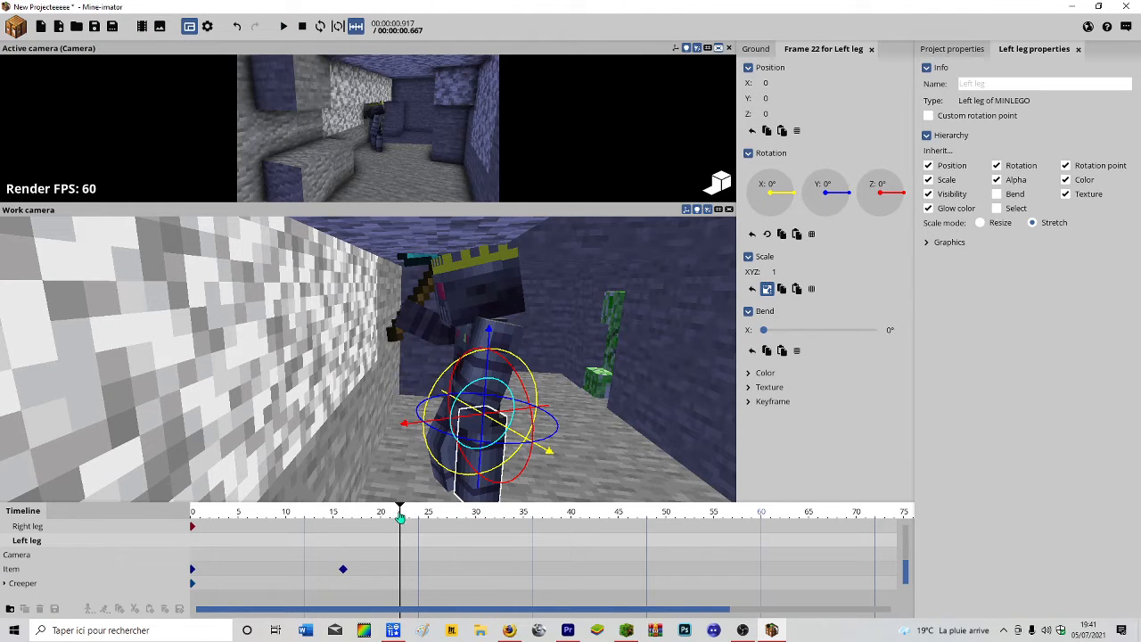
At frame 6, move the pickaxe toward the wall to about Z 236.
left_click_drag(392, 519, 246, 594)
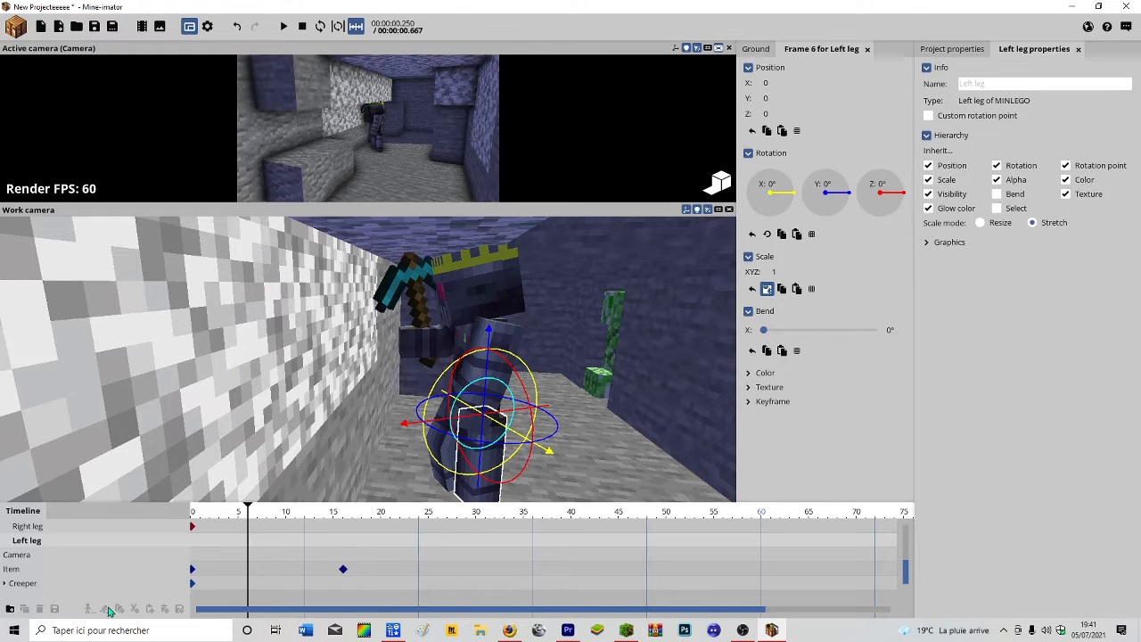
left_click(417, 301)
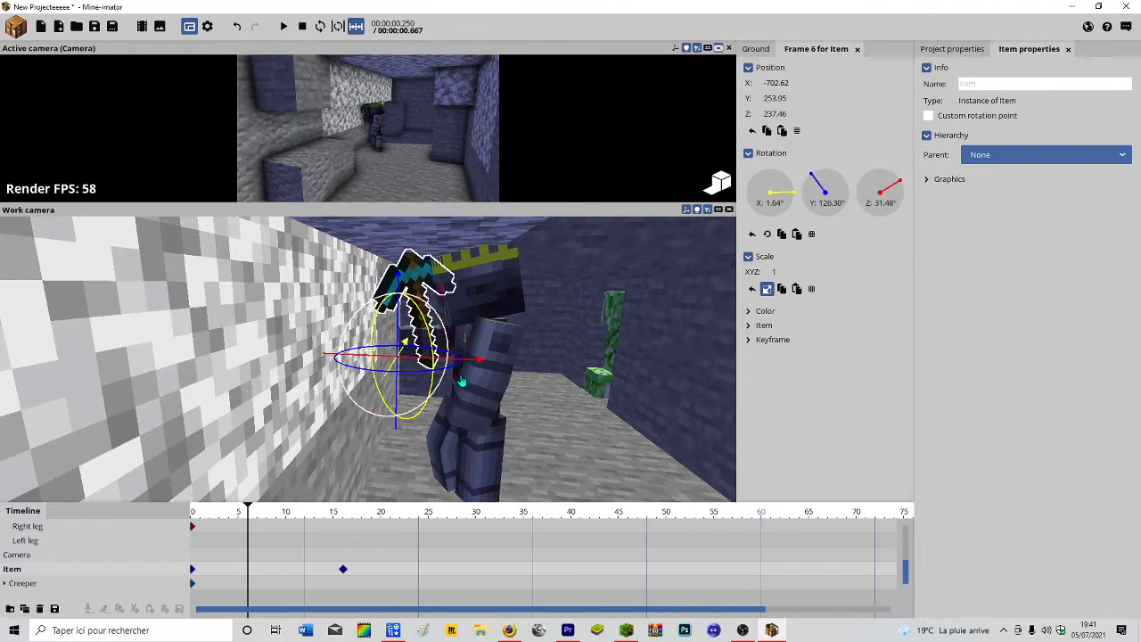
left_click_drag(478, 362, 465, 370)
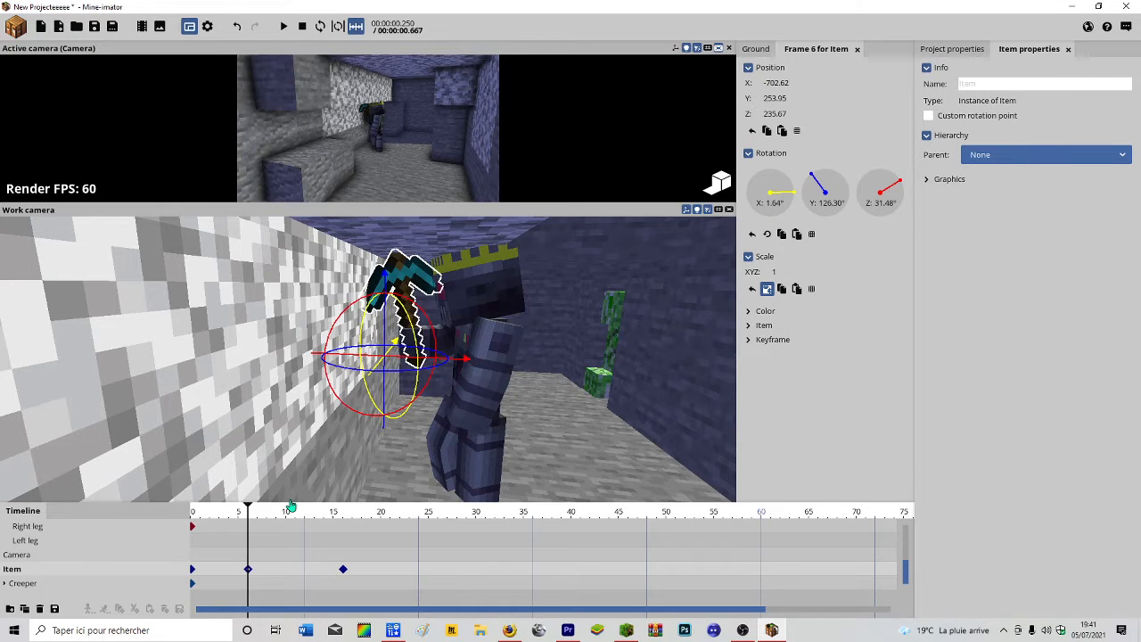
At frame 18, nudge the pickaxe slightly away from the wall.
left_click_drag(259, 515, 357, 520)
left_click_drag(458, 305, 470, 304)
scroll(366, 527, "up", 1)
left_click_drag(365, 524, 327, 557)
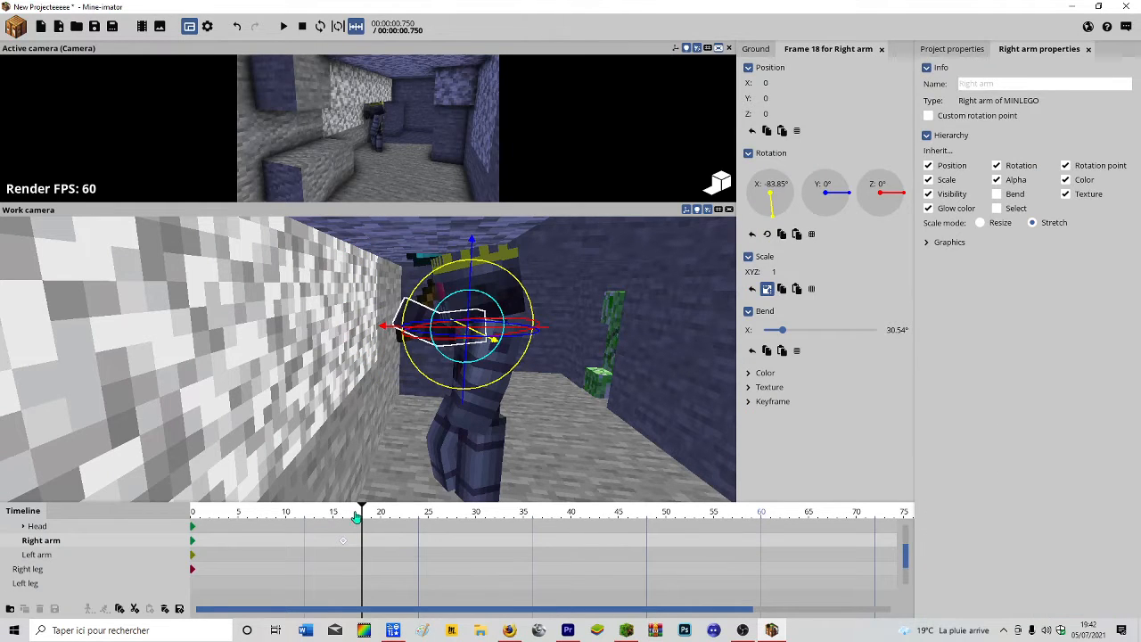
left_click(369, 553)
Replay the arm and pickaxe movement from frame 0 and return the playhead to the start.
left_click_drag(352, 513, 90, 501)
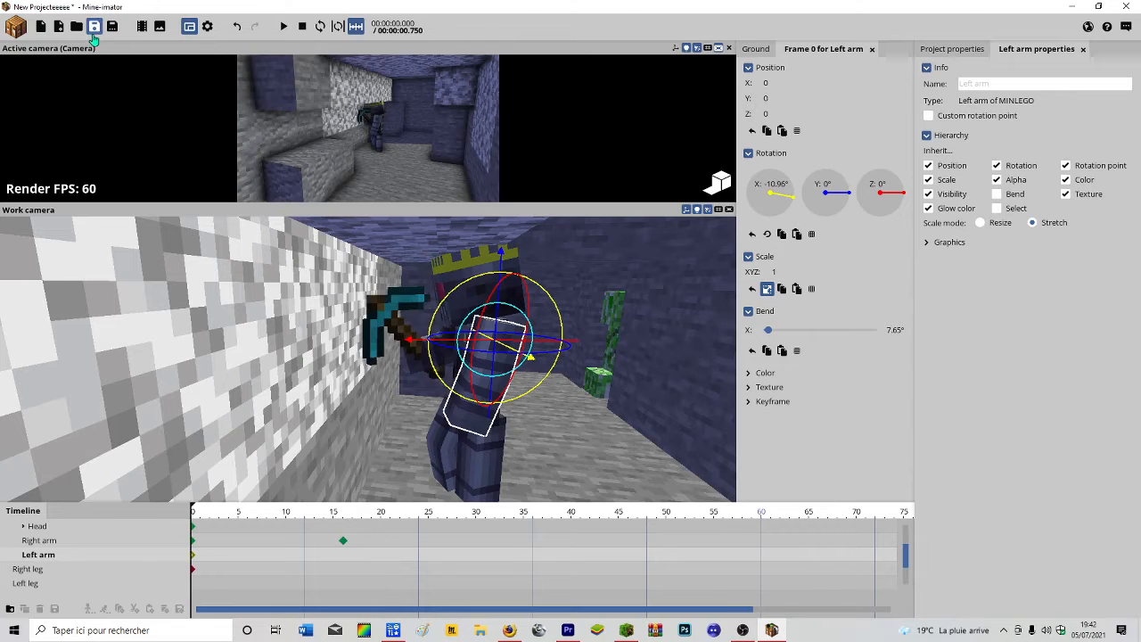
left_click(285, 27)
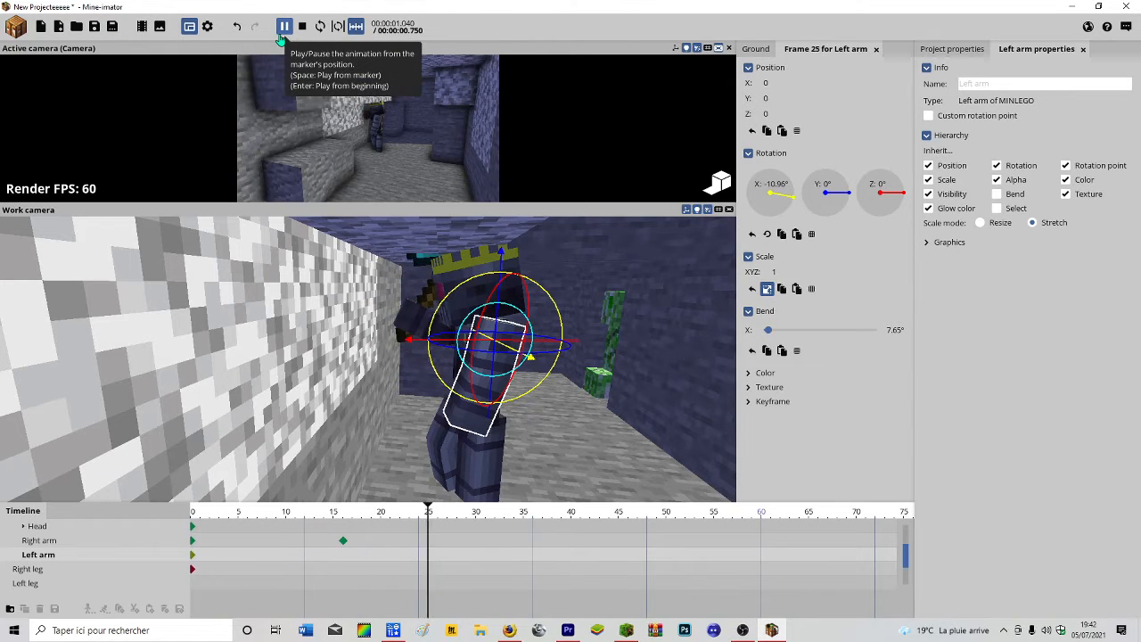
left_click_drag(508, 517, 235, 515)
left_click_drag(185, 566, 164, 565)
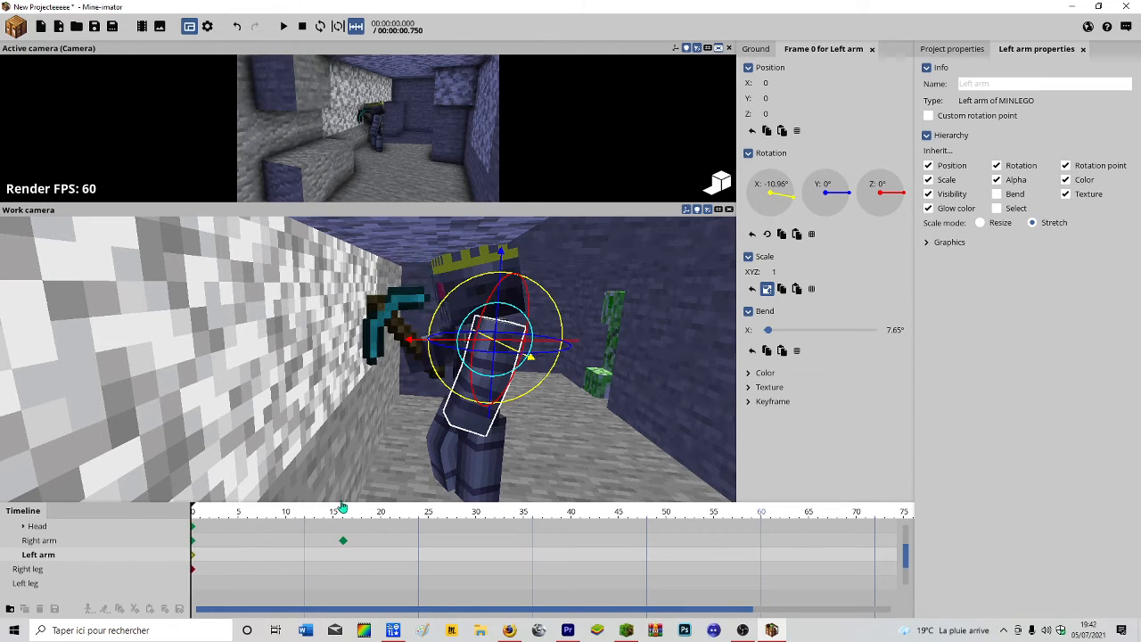
Enlarge the timeline and shift the right arm and pickaxe keyframes after frame 0 two frames earlier.
left_click_drag(723, 504, 535, 412)
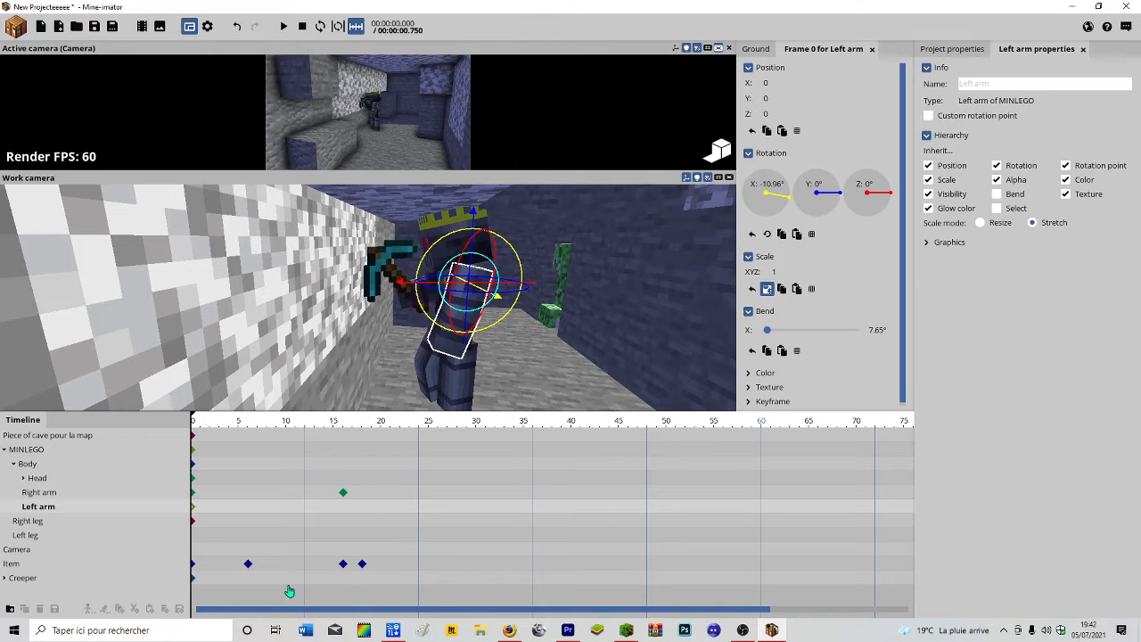
left_click_drag(410, 599, 240, 464)
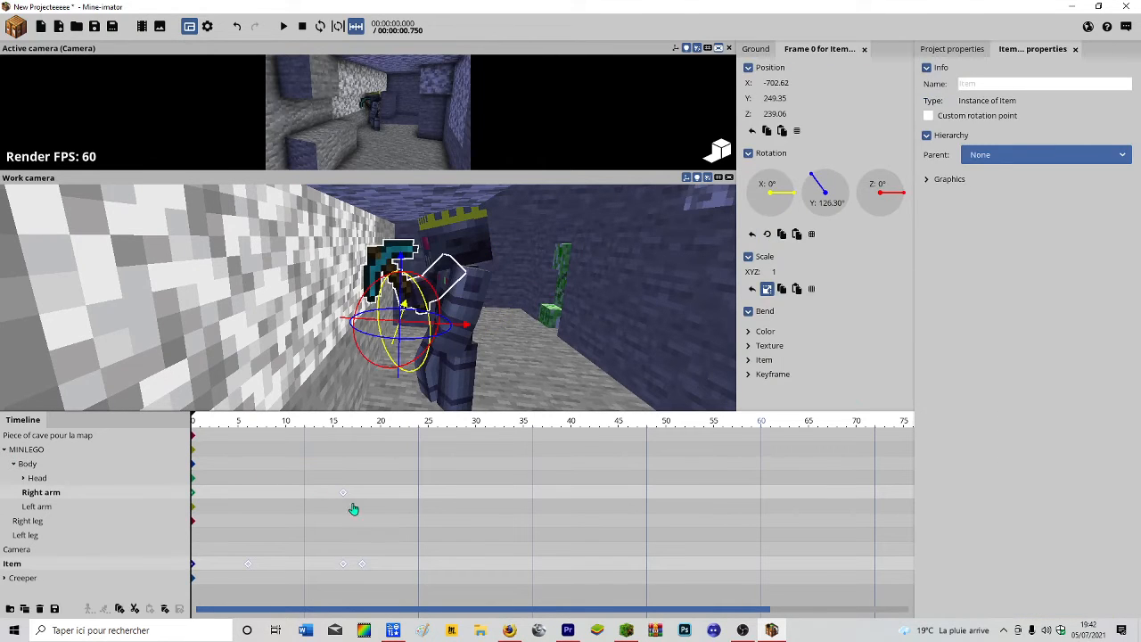
left_click_drag(343, 498, 322, 509)
Delete the pickaxe's last keyframe at frame 16 and return the playhead to frame 0.
left_click(353, 583)
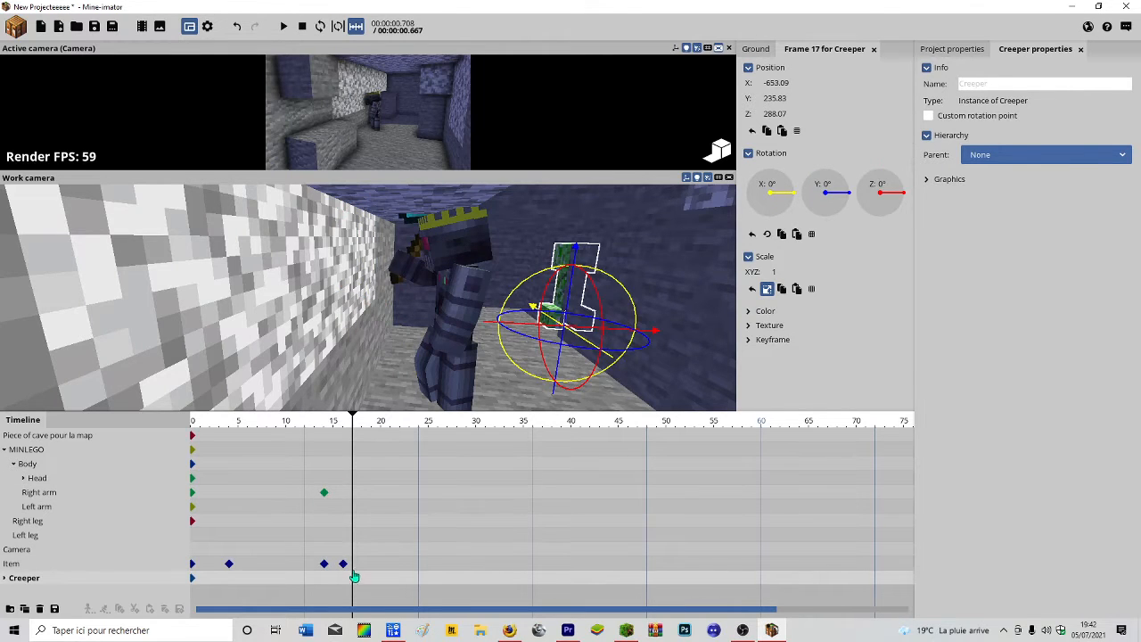
left_click_drag(355, 574, 329, 522)
left_click(340, 473)
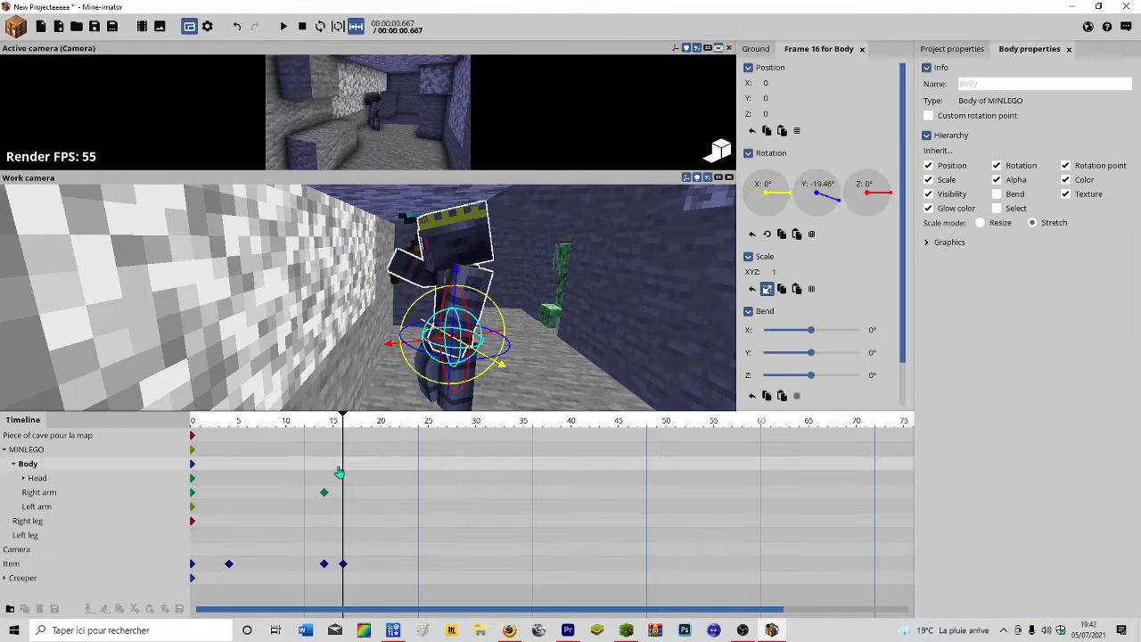
left_click_drag(344, 425, 356, 484)
left_click(344, 567)
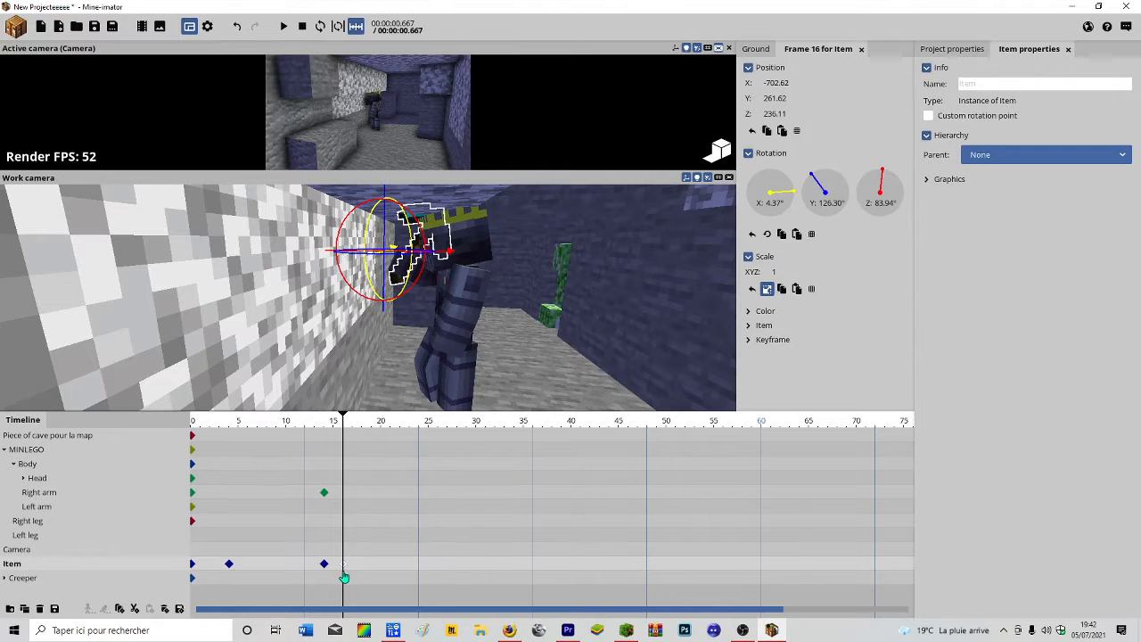
left_click(165, 611)
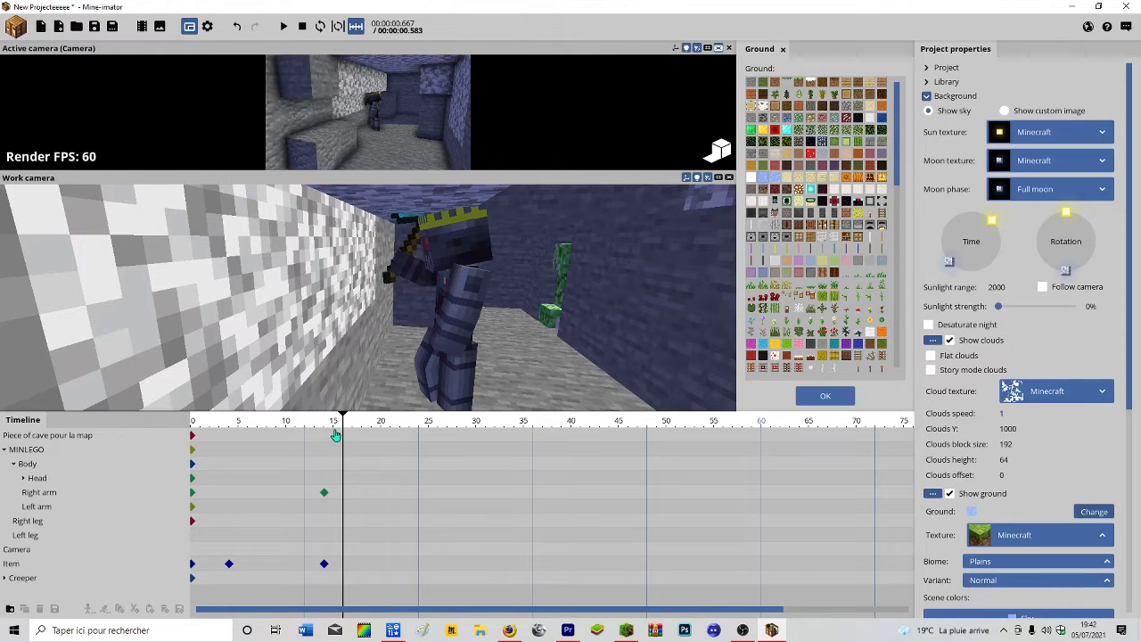
left_click_drag(339, 425, 89, 493)
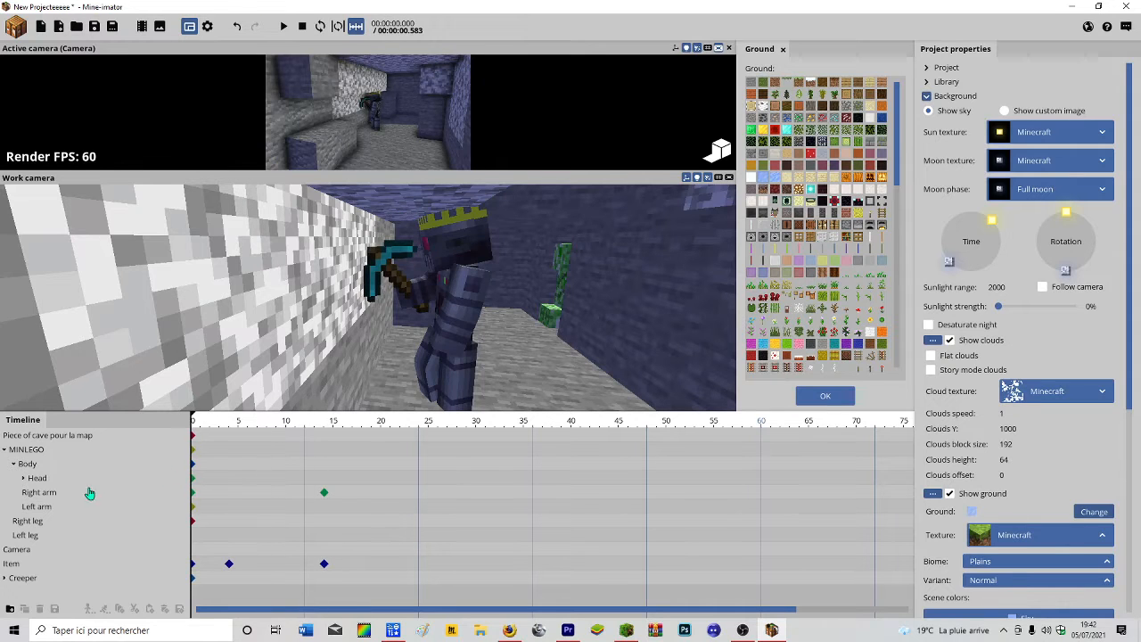
Move the right arm and pickaxe keyframes at frame 14 to frame 10 and scrub back to the start.
left_click_drag(316, 594, 356, 486)
left_click_drag(324, 492, 295, 520)
left_click(314, 551)
left_click_drag(317, 423, 119, 441)
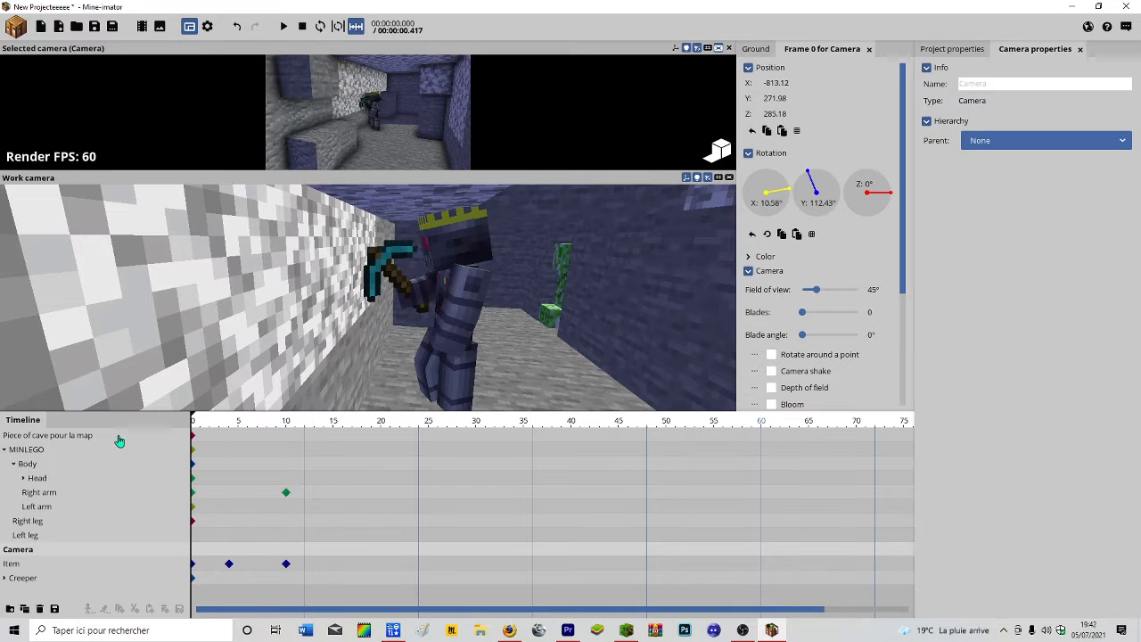
At frame 0, tilt the pickaxe to about X 6.68° and Z 1.70°.
left_click_drag(196, 443, 173, 468)
left_click(413, 304)
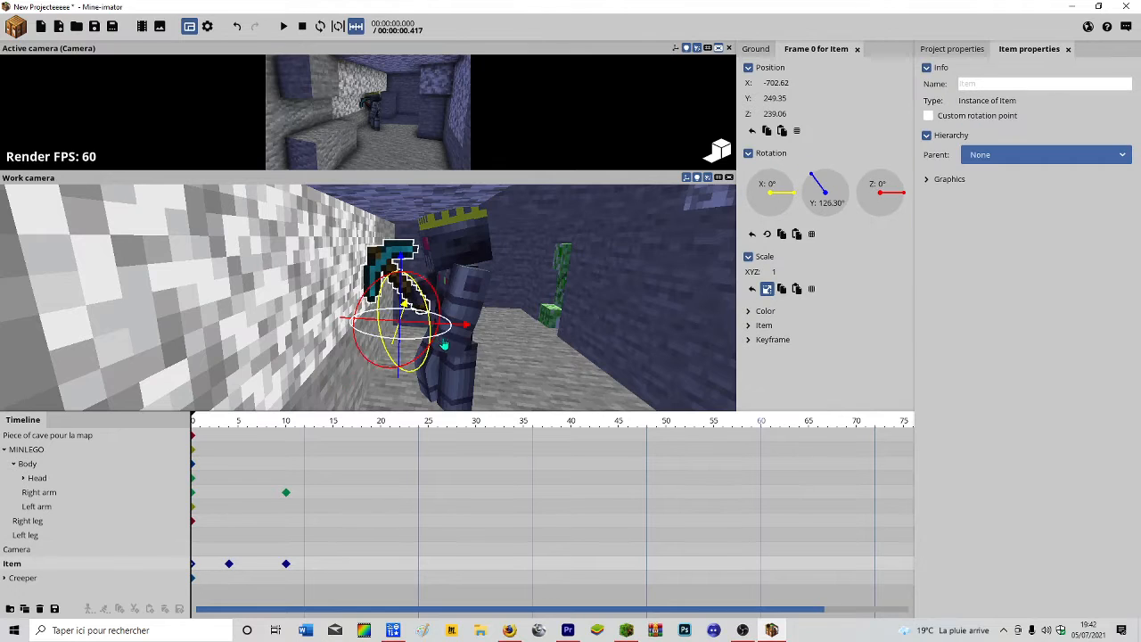
mouse_move(426, 307)
left_mouse_down()
mouse_move(438, 284)
mouse_move(440, 295)
left_mouse_up()
right_click_drag(439, 296, 571, 296)
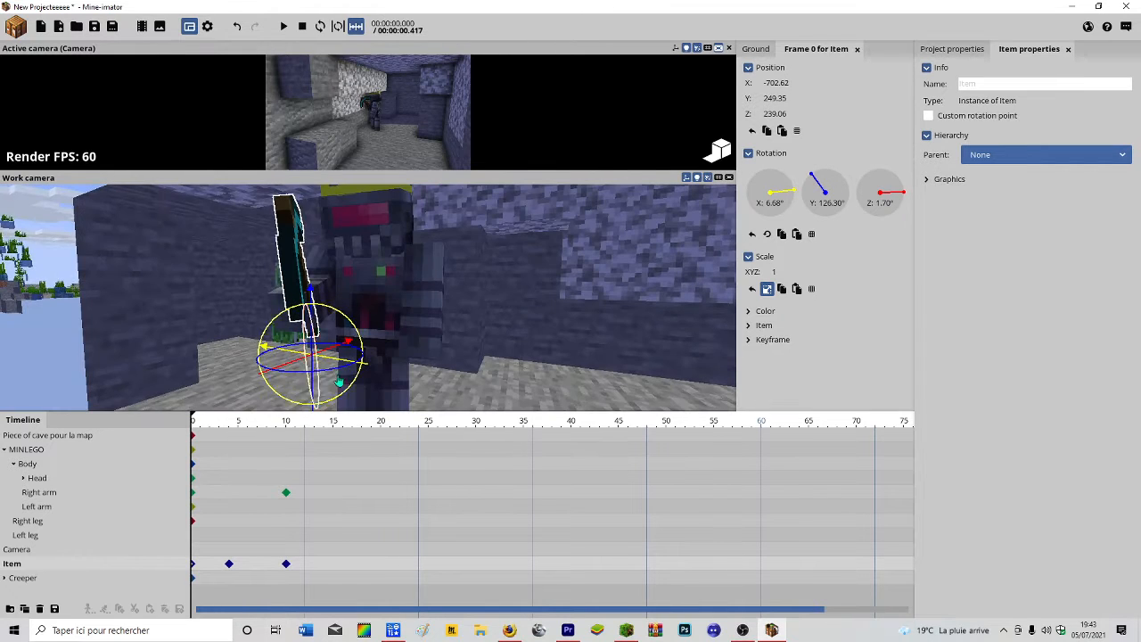
left_click_drag(338, 360, 337, 361)
right_click_drag(384, 338, 388, 345)
Play the shortened swing from frame 0 and return the playhead to the start.
left_click(409, 462)
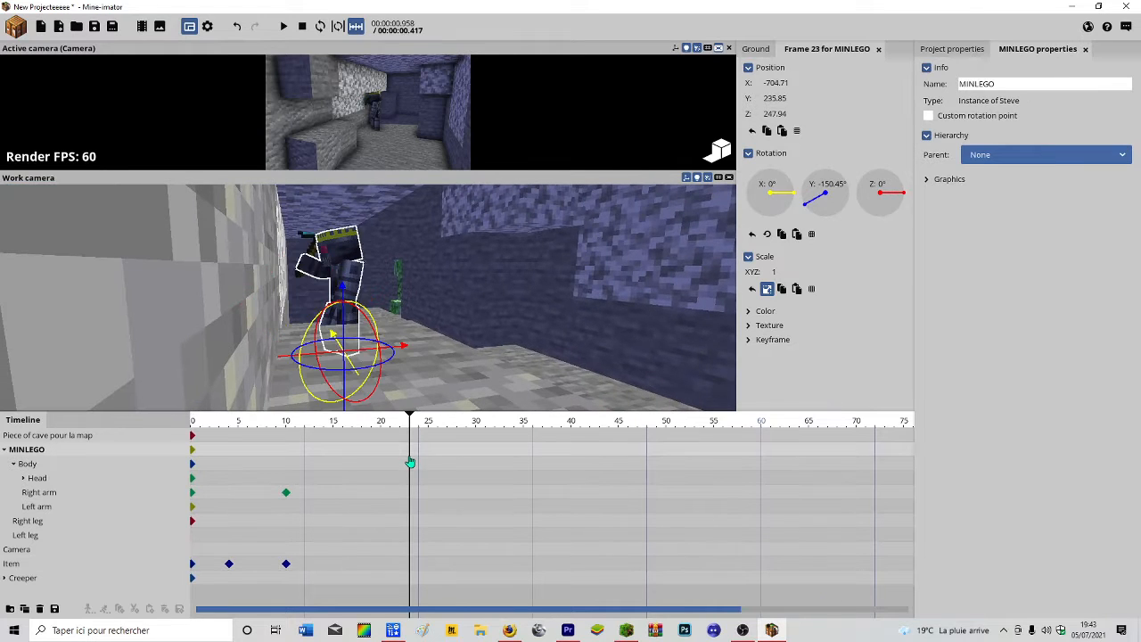
right_click_drag(425, 390, 425, 391)
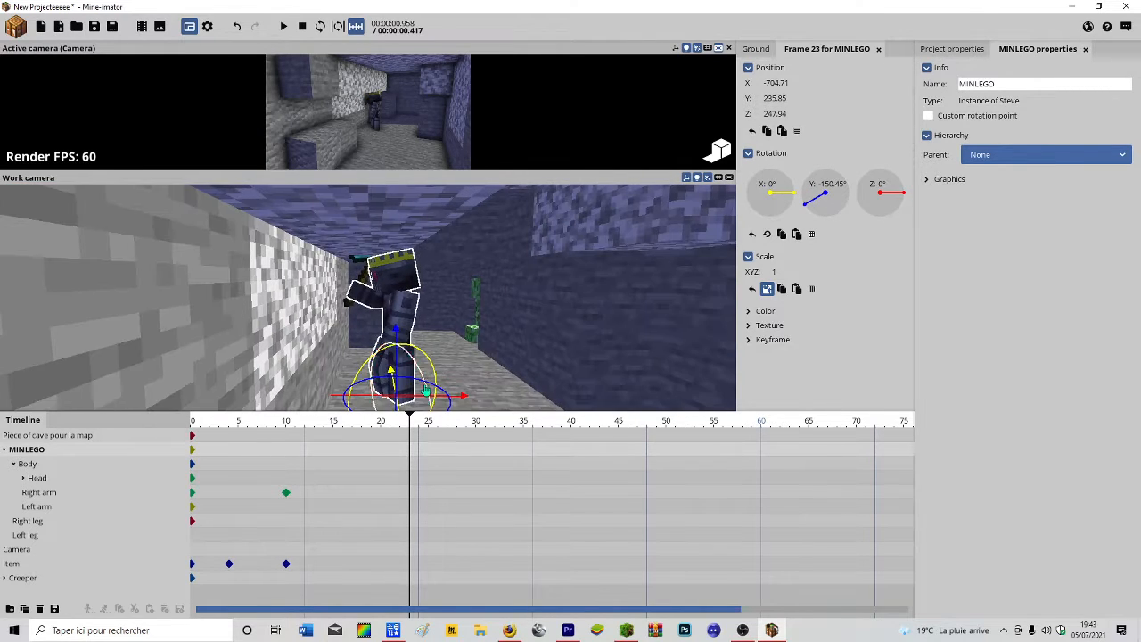
left_click_drag(411, 428, 108, 442)
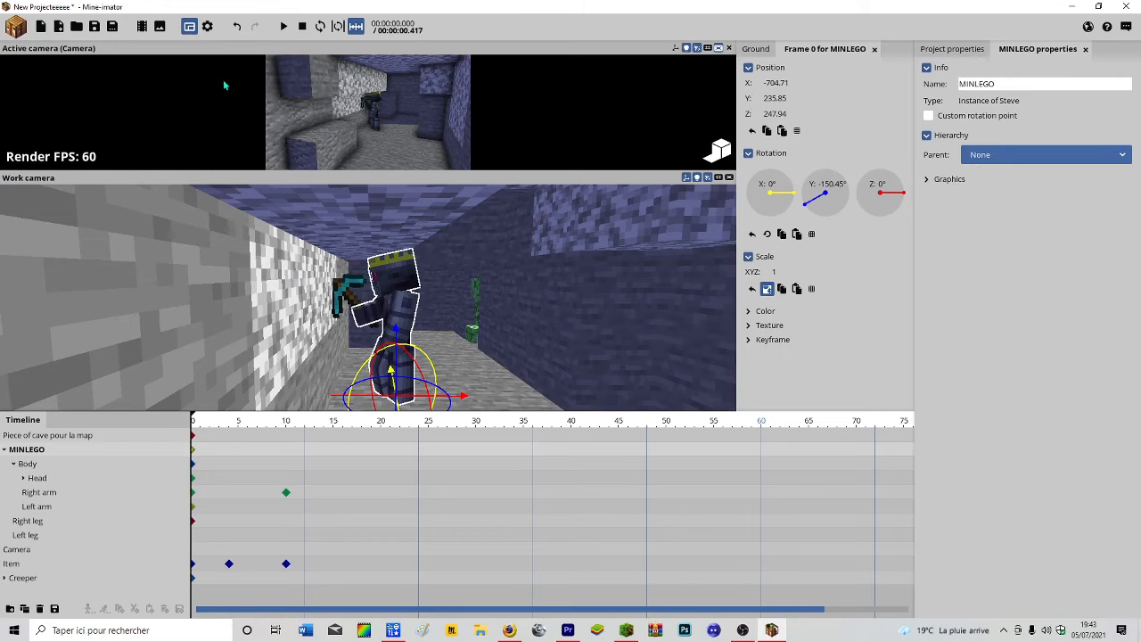
left_click(284, 26)
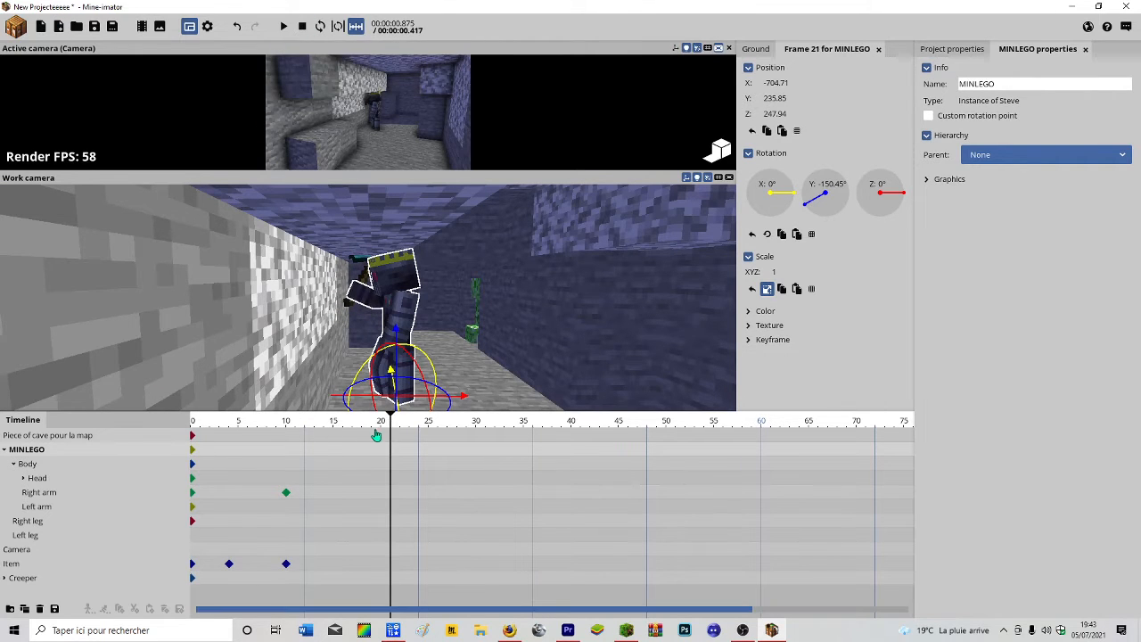
left_click_drag(389, 428, 49, 493)
At frame 0, fit the pickaxe to the hand at about Y 251.83, Z 237.23, rotated to about Y 105.69° and Z 15.73°.
key("w")
right_click_drag(282, 349, 254, 353)
left_click(439, 341)
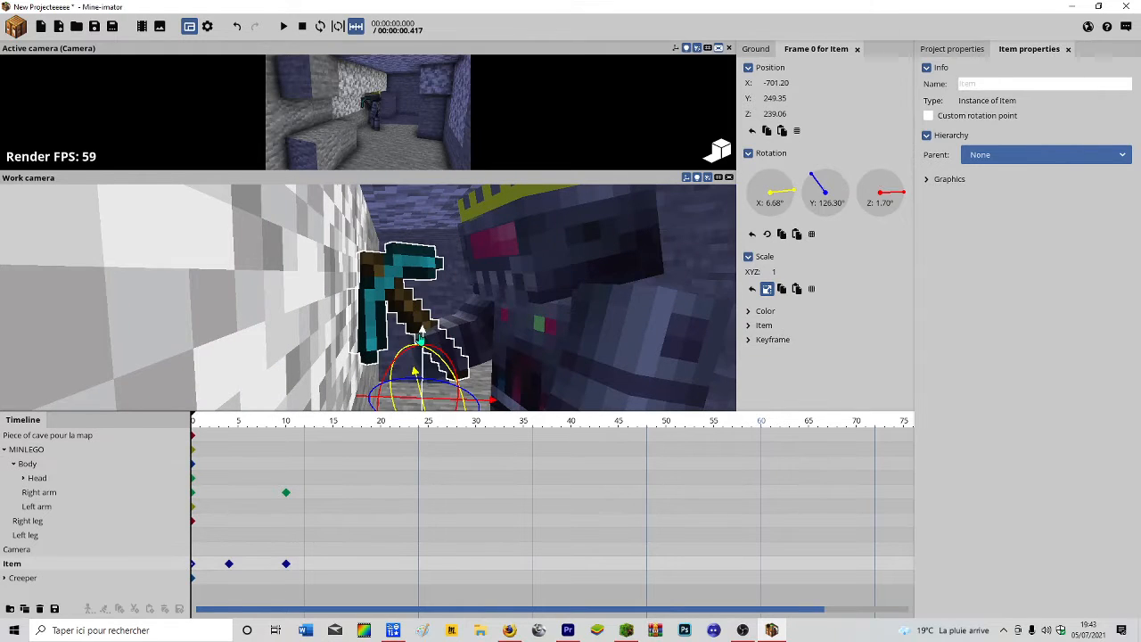
left_click_drag(423, 337, 421, 327)
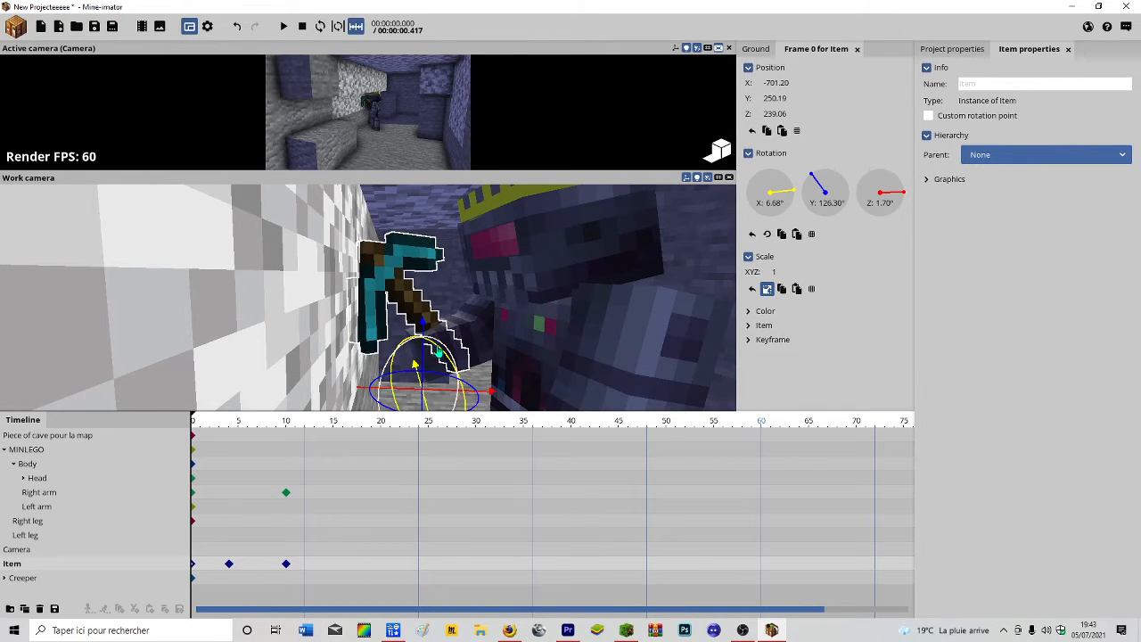
left_click_drag(477, 415, 451, 410)
left_click_drag(449, 346, 462, 354)
left_click_drag(489, 396, 473, 403)
left_click_drag(398, 362, 402, 314)
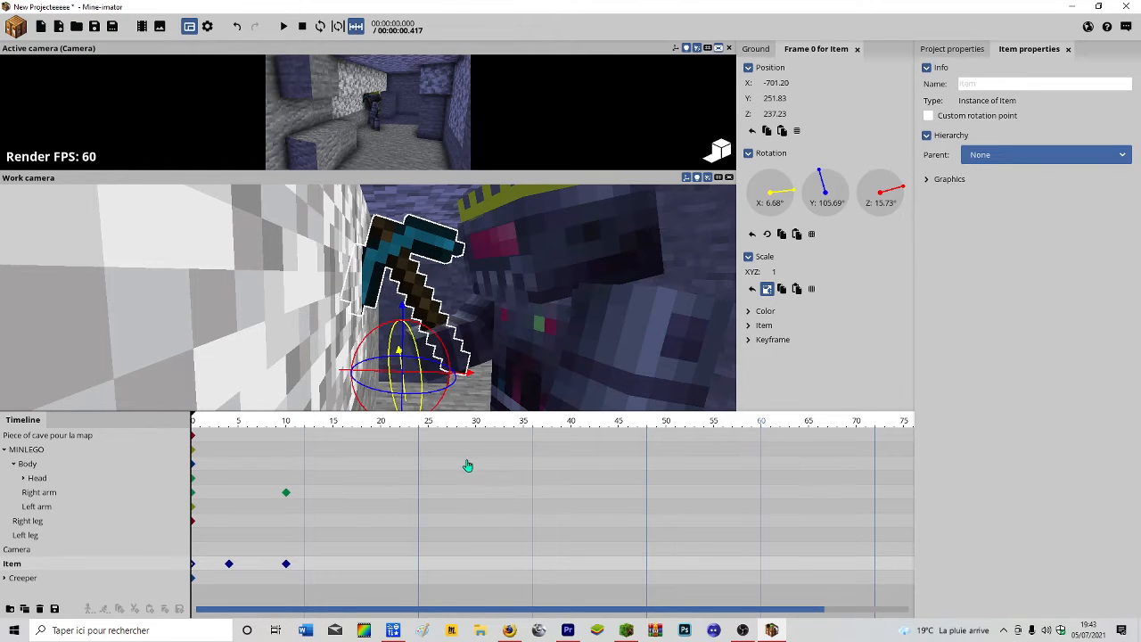
Play the animation from frame 0 to check how the pickaxe follows the hand.
left_click(467, 465)
left_click_drag(470, 429, 183, 486)
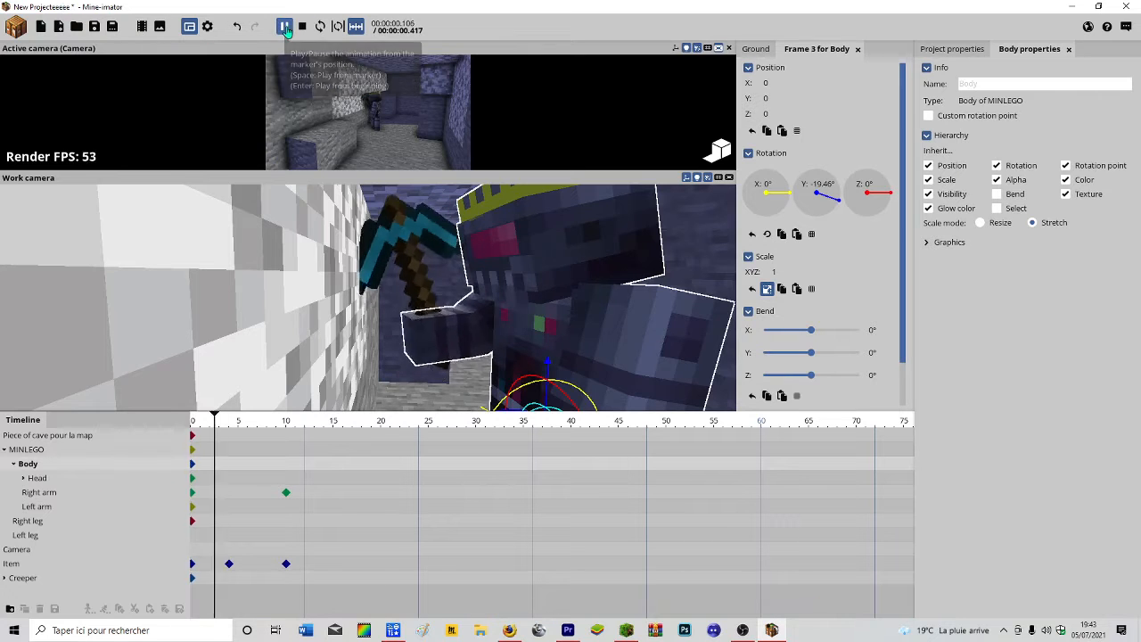
left_click(284, 27)
At frame 4, turn the pickaxe around its vertical axis to about Y 96°.
left_click_drag(392, 420, 230, 453)
left_click(229, 565)
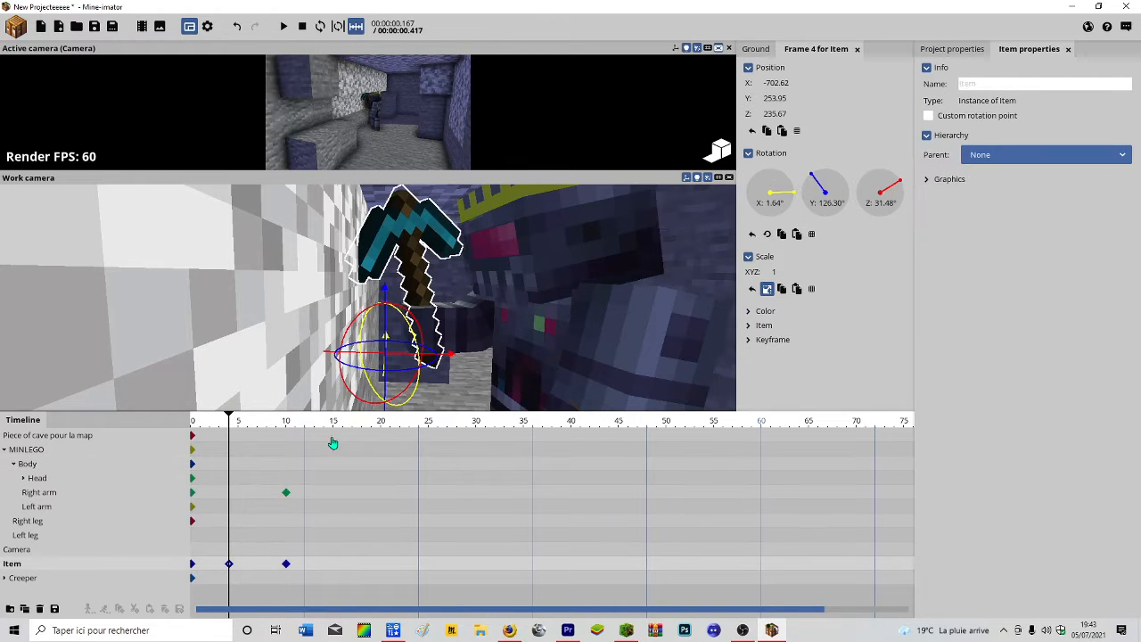
left_click_drag(412, 374, 398, 384)
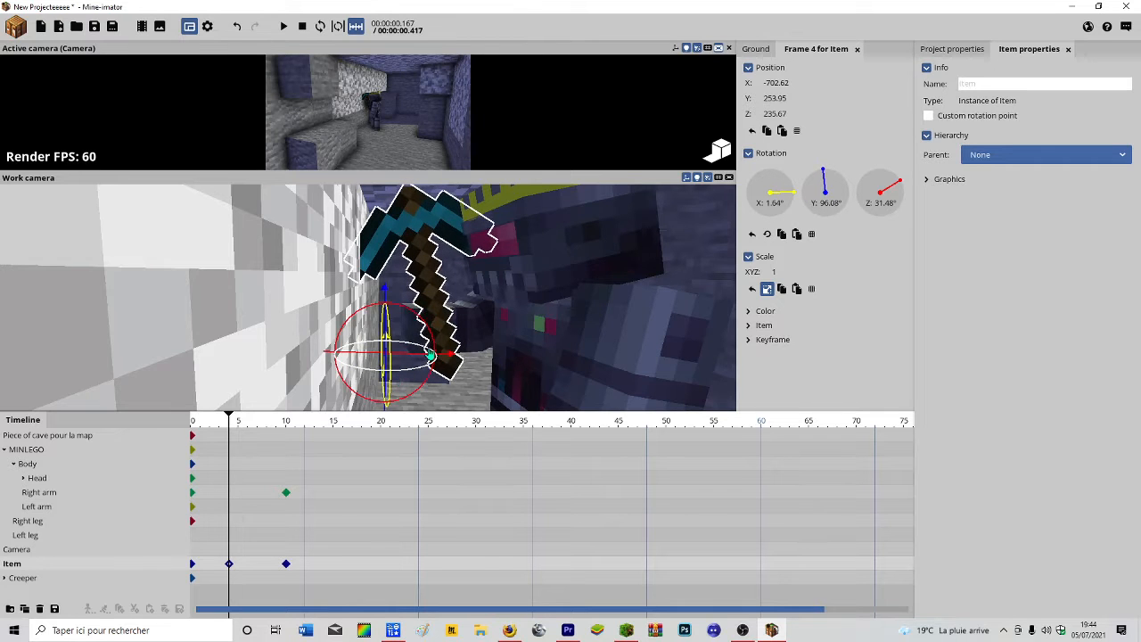
right_click_drag(405, 339, 265, 311)
left_click_drag(290, 315, 360, 474)
At frame 10, adjust the pickaxe's rotation around its vertical axis to match the raised hand.
left_click_drag(239, 427, 286, 445)
right_click_drag(448, 280, 606, 304)
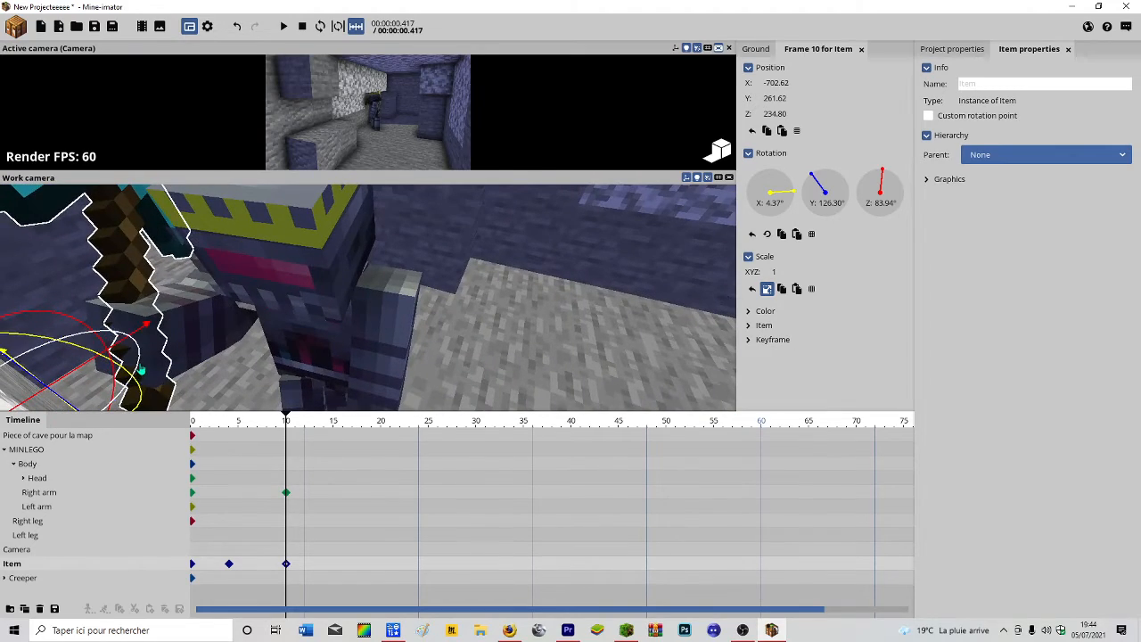
left_click_drag(140, 370, 127, 393)
right_click_drag(293, 344, 354, 314)
Return to frame 0 and play the adjusted pickaxe swing.
left_click_drag(285, 430, 132, 442)
mouse_move(211, 430)
left_mouse_down()
mouse_move(364, 426)
mouse_move(207, 419)
left_mouse_up()
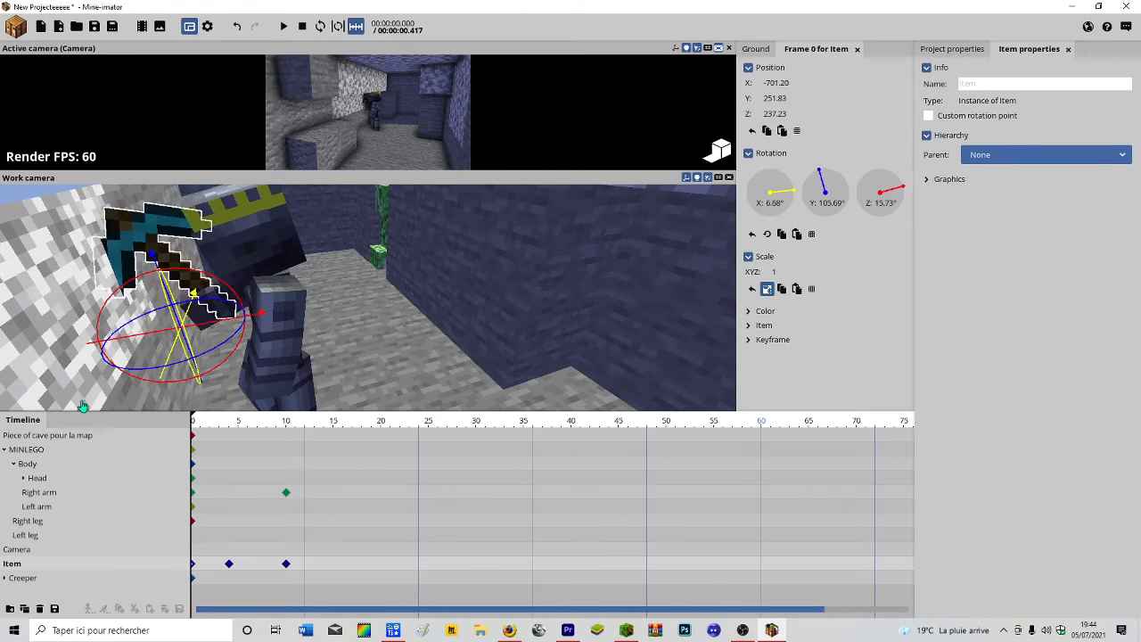
key("space")
At frame 10, keyframe a rotation of the character's body to about Y -4.66°.
left_click_drag(316, 277, 392, 312)
right_click_drag(392, 312, 357, 314)
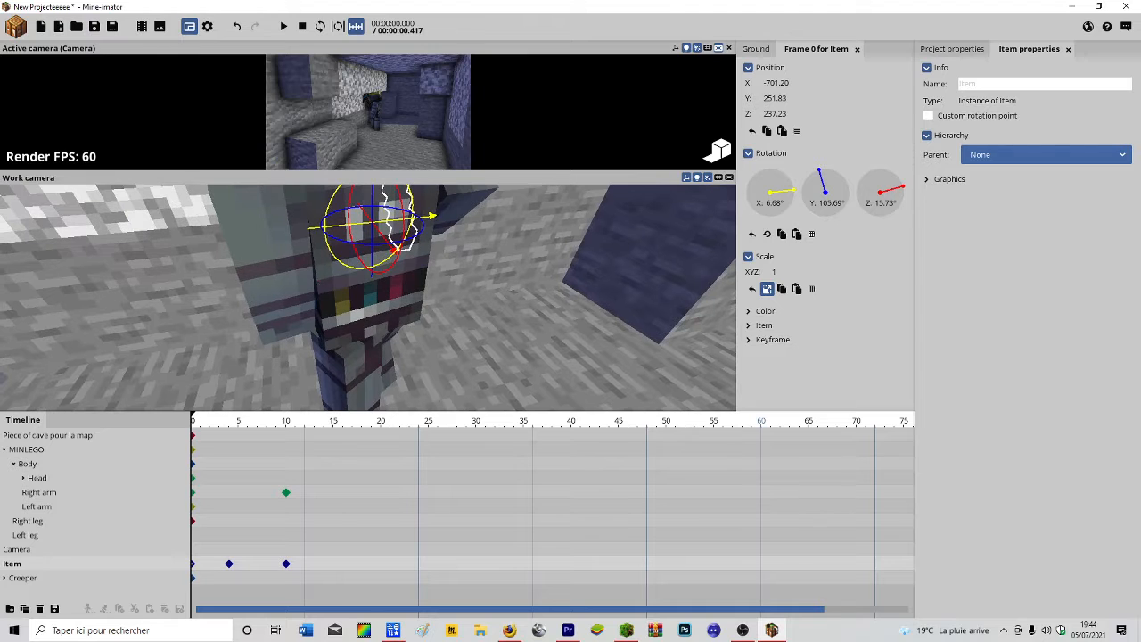
left_click(263, 434)
left_click_drag(201, 428, 288, 428)
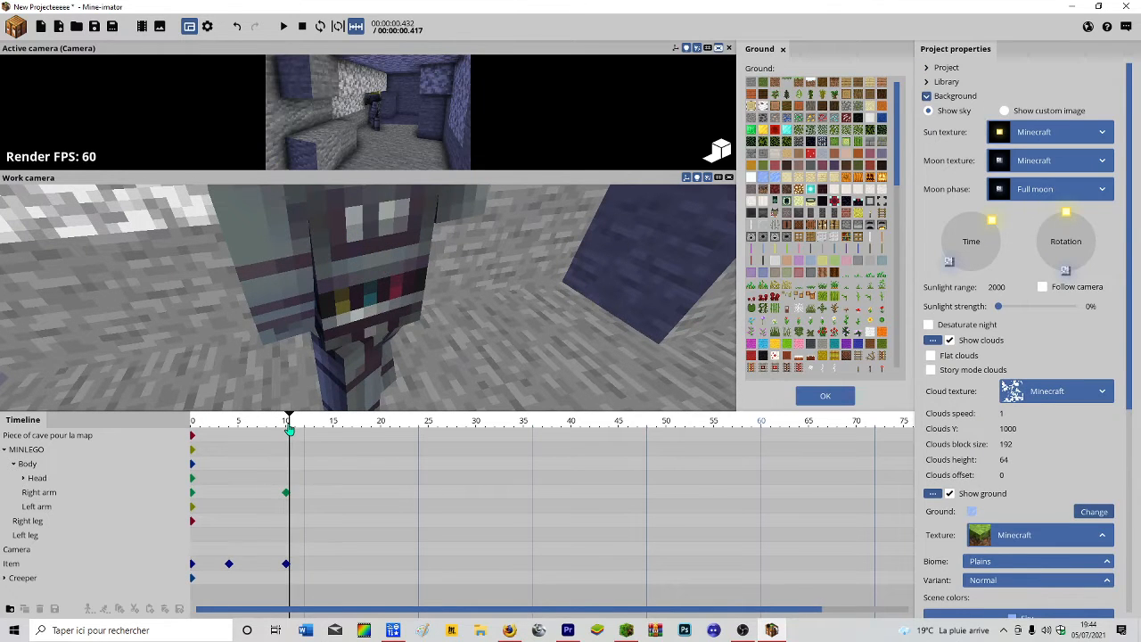
left_click(351, 505)
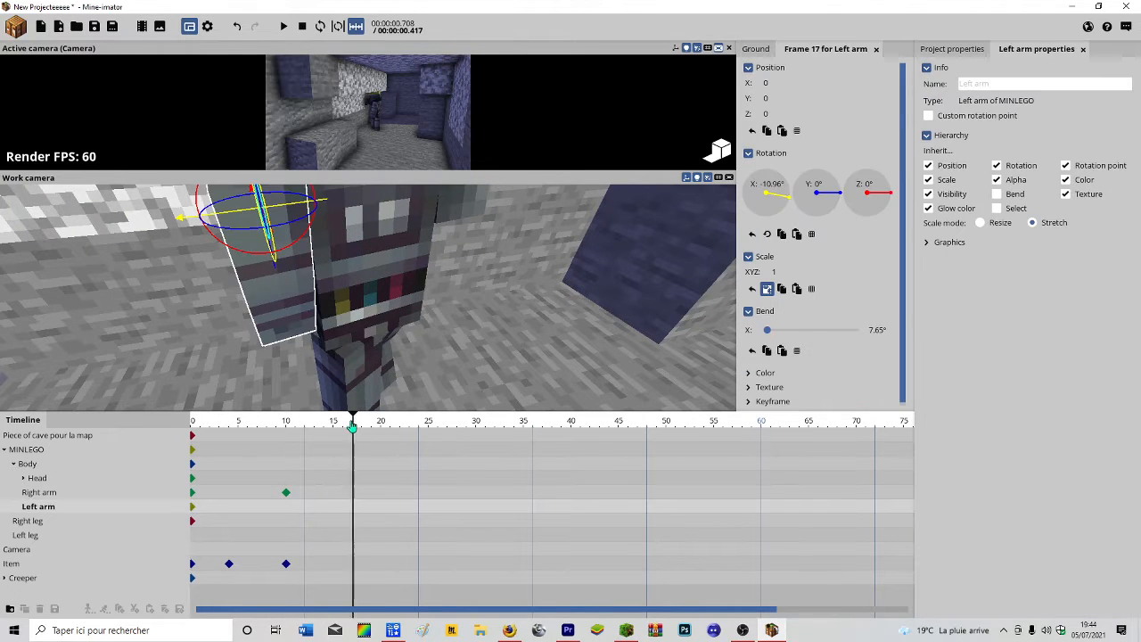
left_click(286, 492)
left_click(370, 294)
left_click_drag(392, 355, 435, 320)
Copy the character, pickaxe and creeper keyframes from frames 0 to 10 and paste them at frame 20.
left_click(381, 507)
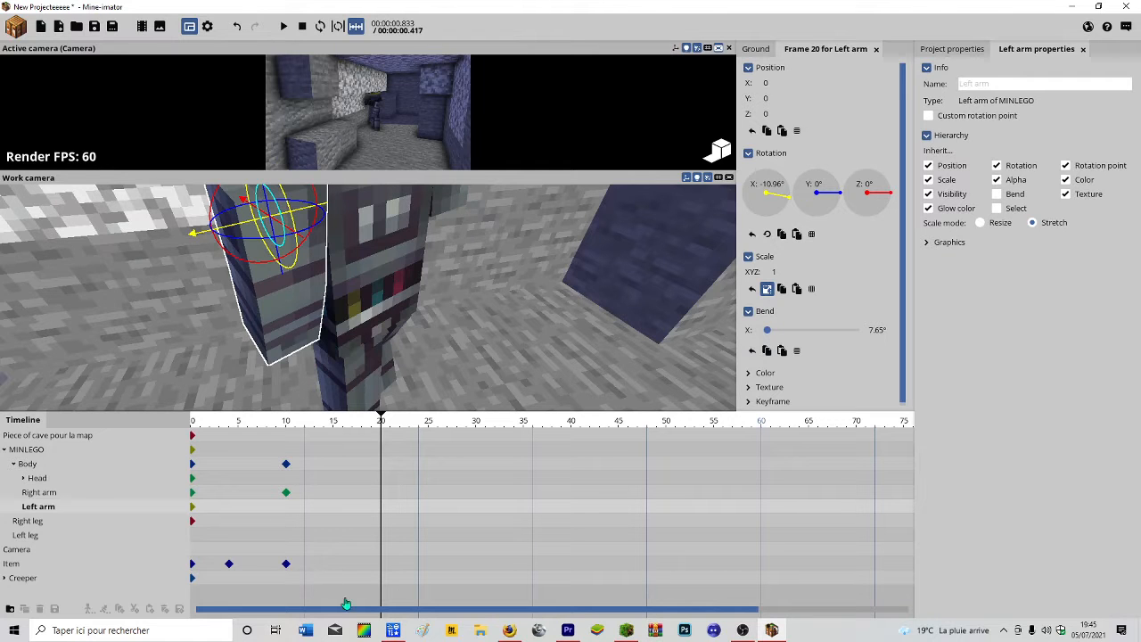
left_click(38, 450)
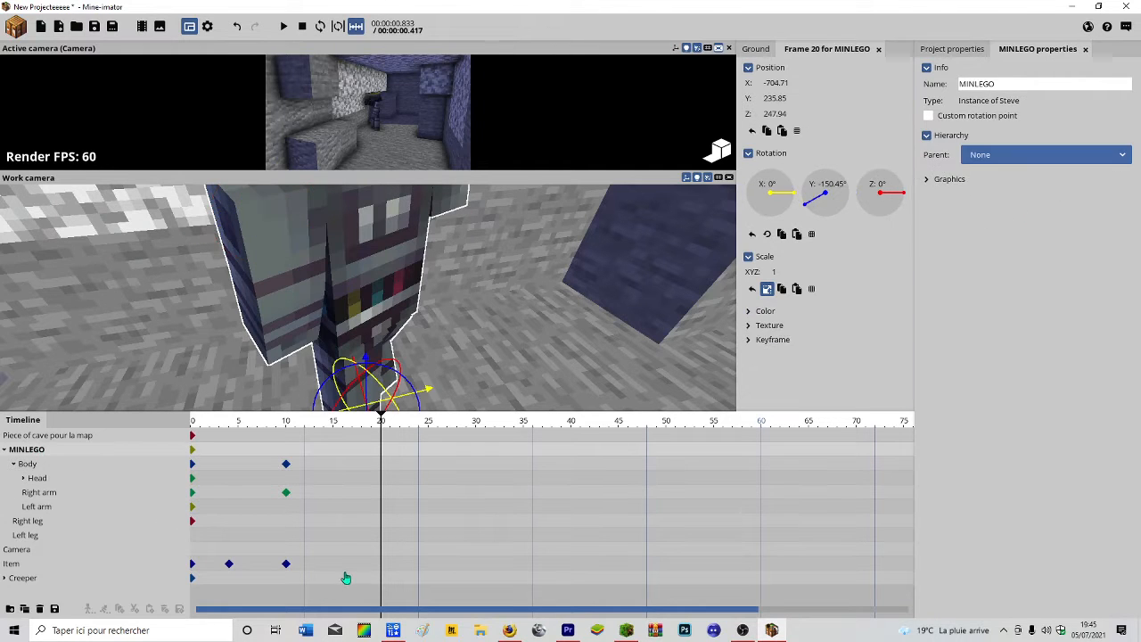
left_click_drag(340, 574, 199, 443)
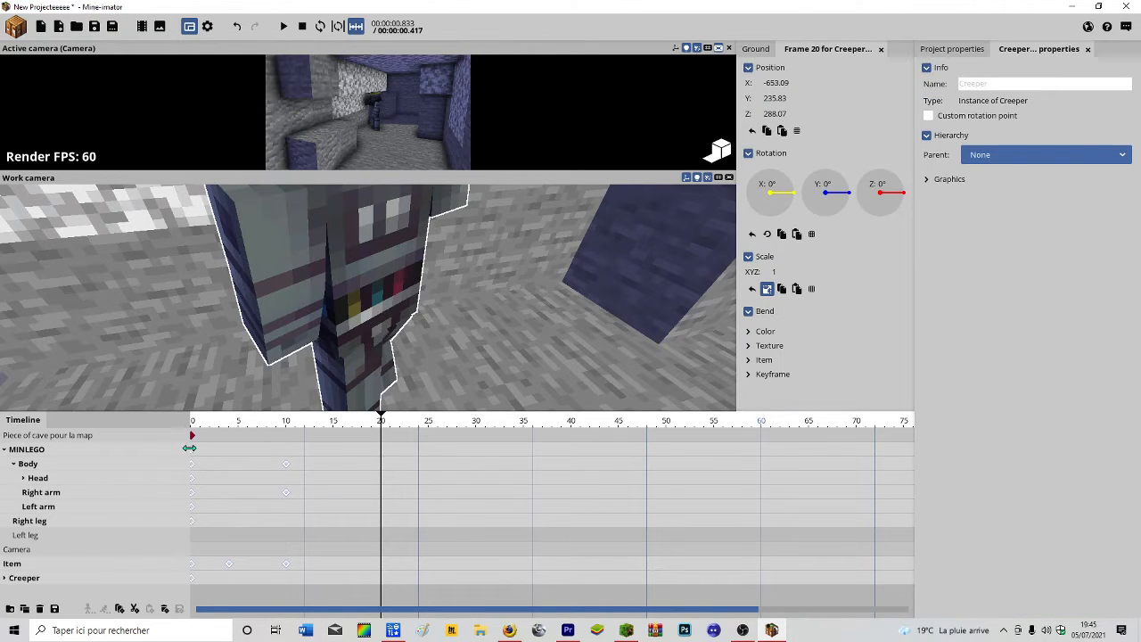
mouse_move(194, 457)
left_mouse_down()
mouse_move(247, 461)
mouse_move(185, 468)
left_mouse_up()
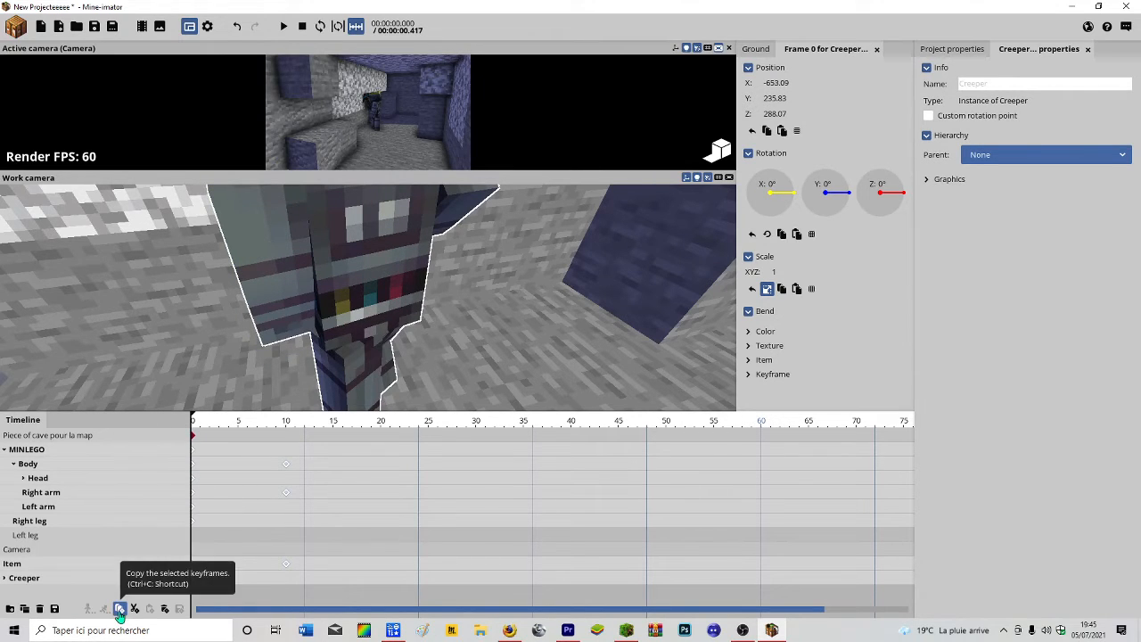
left_click_drag(209, 435, 385, 482)
left_click(385, 482)
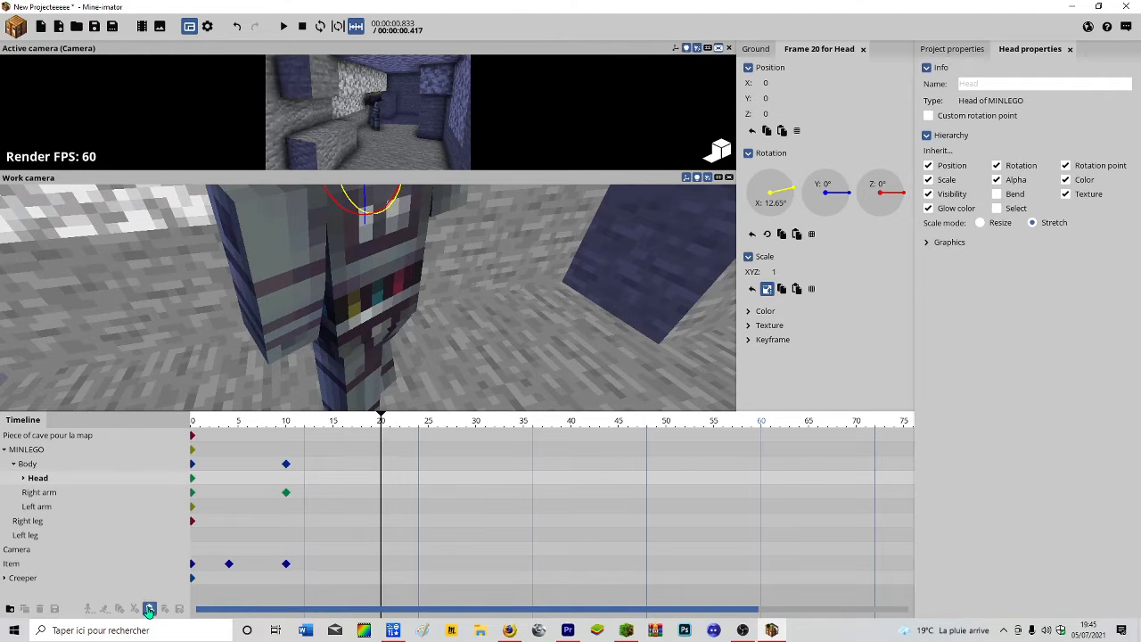
left_click(149, 610)
Play the repeated swing from frame 0, then replay it in an enlarged active camera view.
left_click(393, 465)
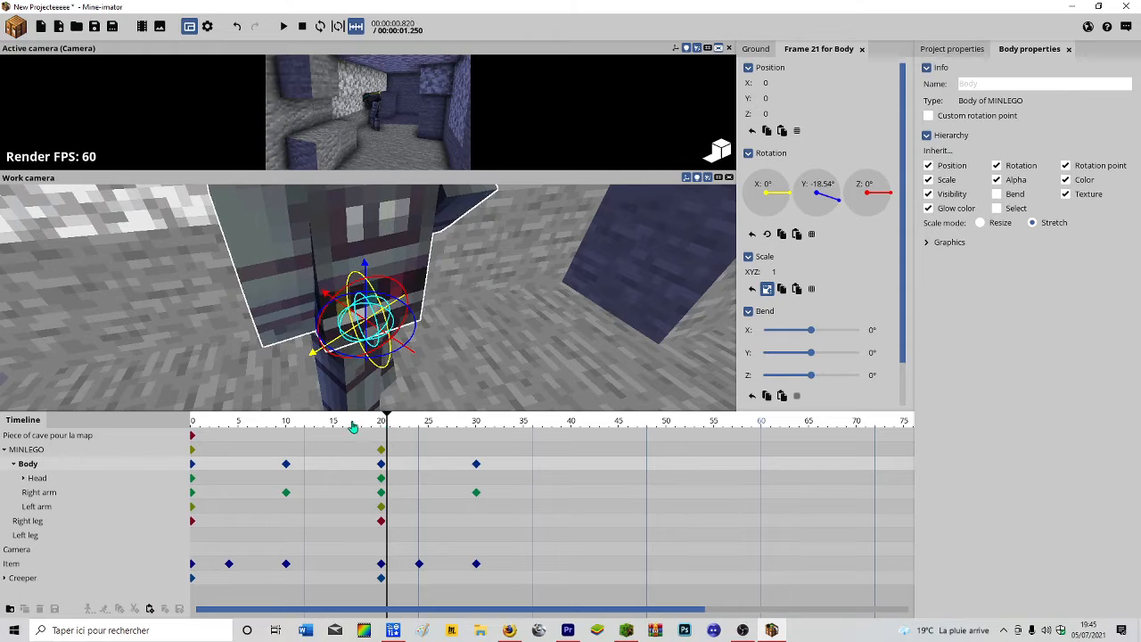
left_click_drag(352, 422, 142, 444)
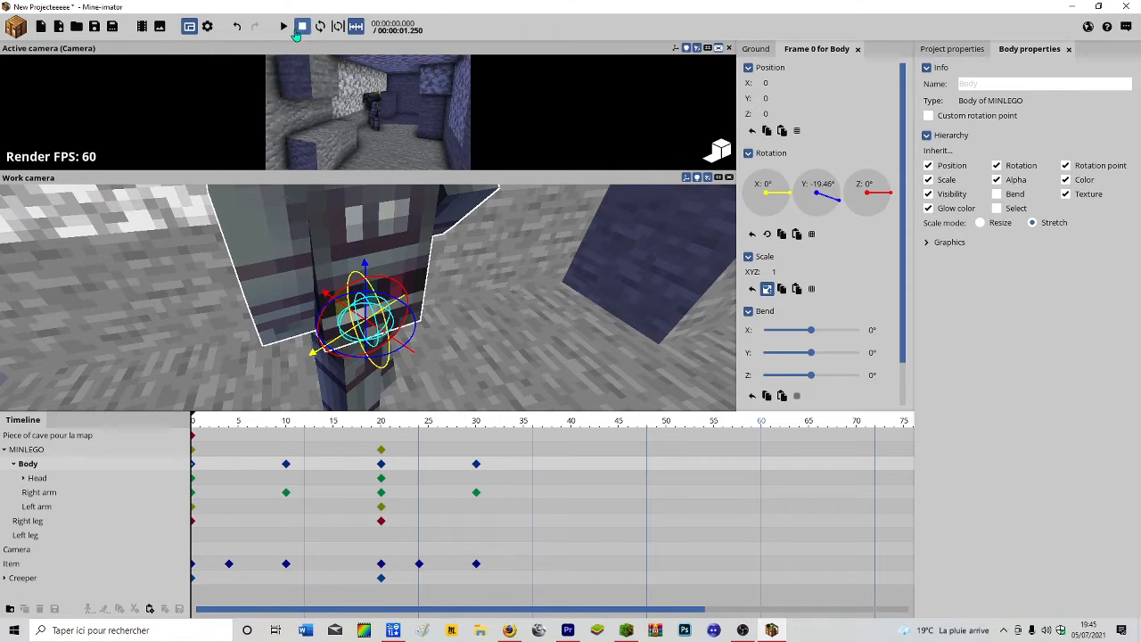
left_click(283, 29)
left_click_drag(619, 425, 103, 448)
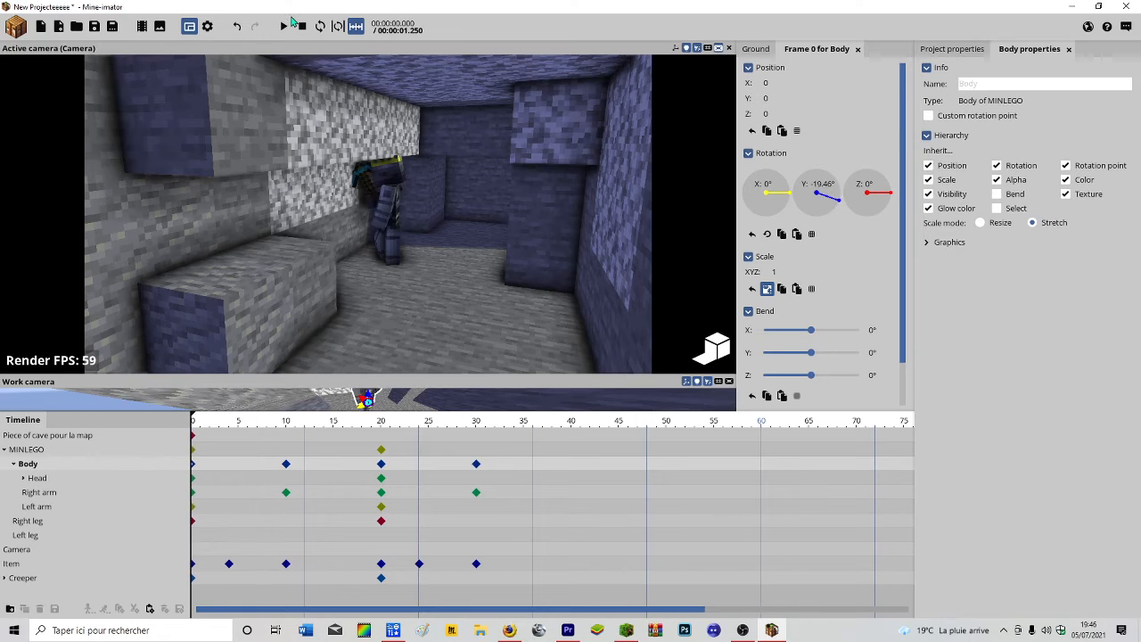
left_click(285, 26)
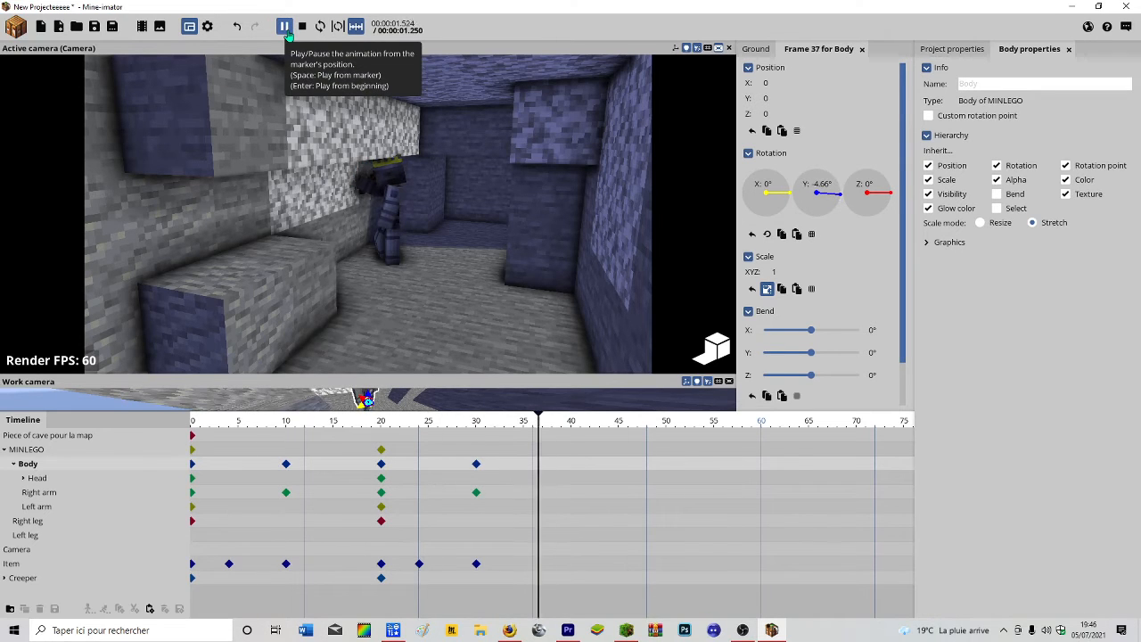
left_click(285, 28)
Copy the character and pickaxe keyframes from frames 0 to 30, paste them at frame 42, and play the extended swing from frame 0.
mouse_move(531, 585)
left_mouse_down()
mouse_move(196, 454)
mouse_move(328, 568)
left_mouse_up()
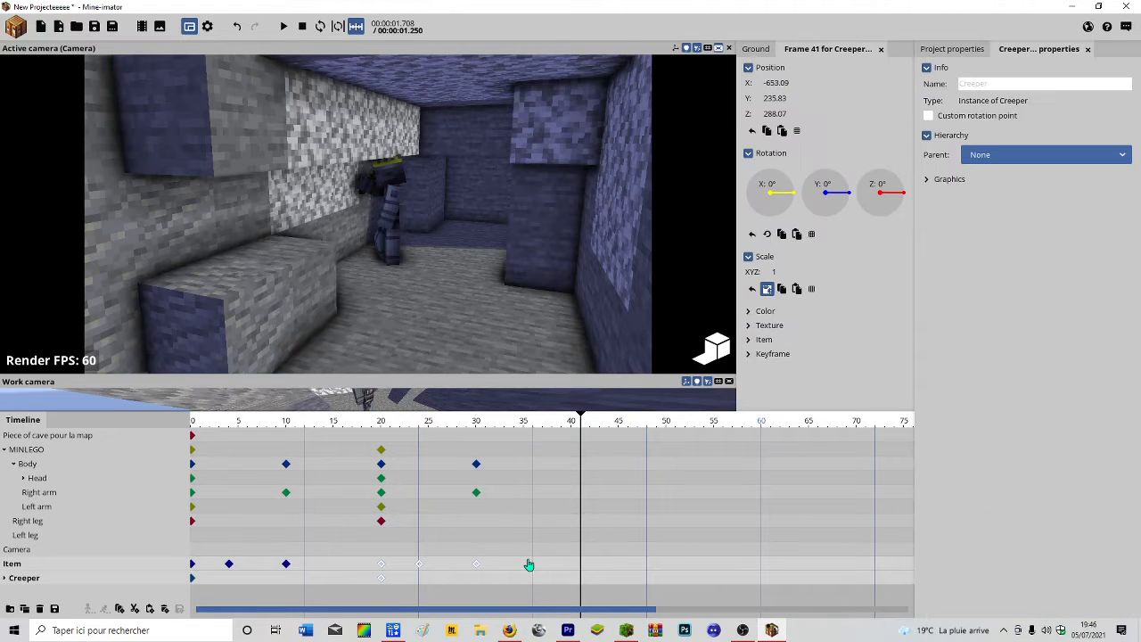
left_click(532, 566)
mouse_move(538, 568)
left_mouse_down()
mouse_move(247, 456)
mouse_move(191, 451)
left_mouse_up()
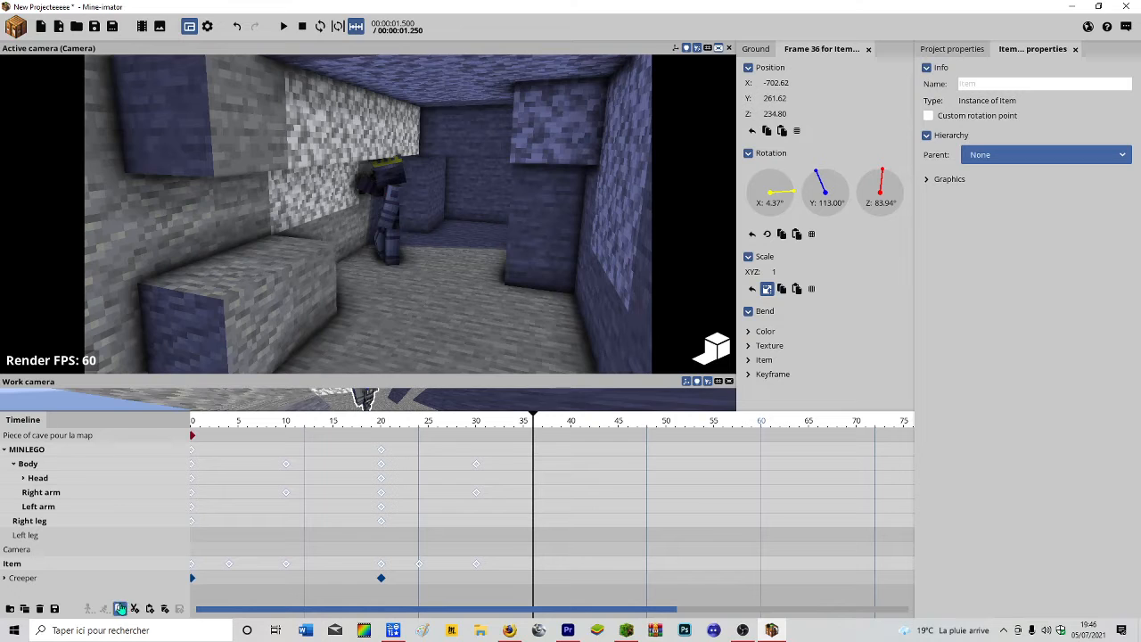
left_click(568, 457)
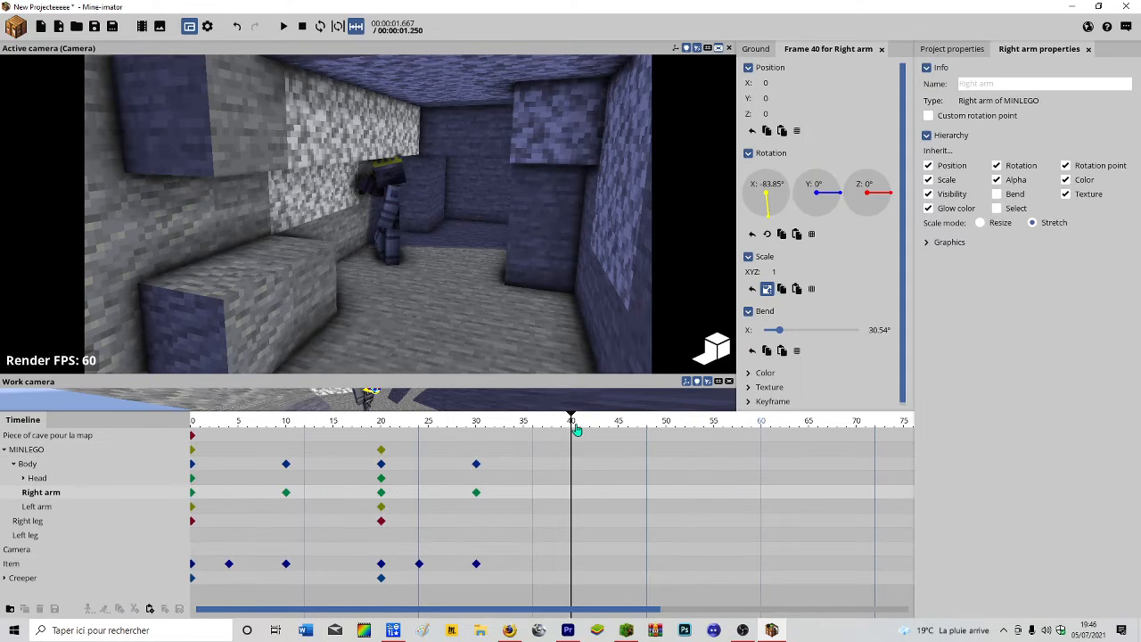
mouse_move(577, 431)
left_mouse_down()
mouse_move(621, 434)
mouse_move(590, 446)
left_mouse_up()
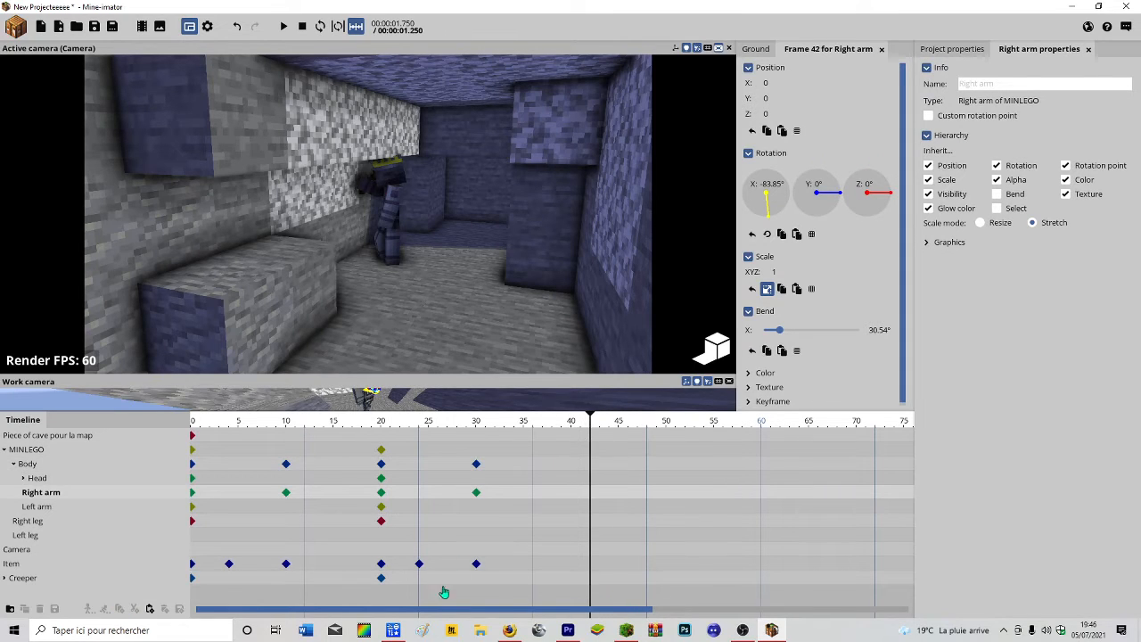
left_click(148, 610)
left_click(613, 543)
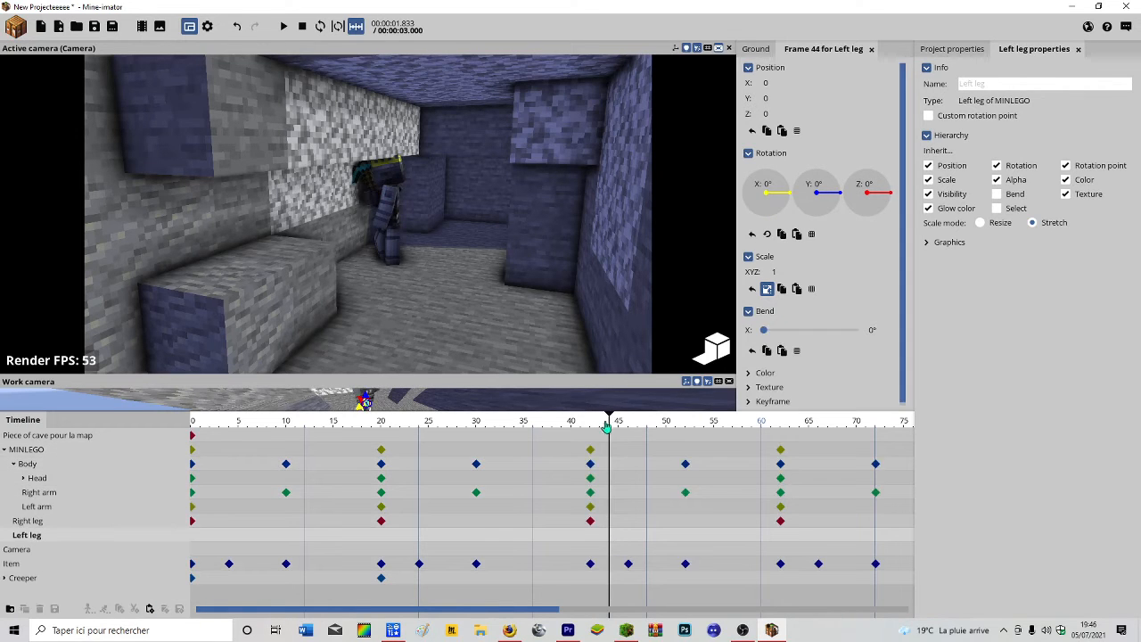
left_click_drag(606, 426, 191, 428)
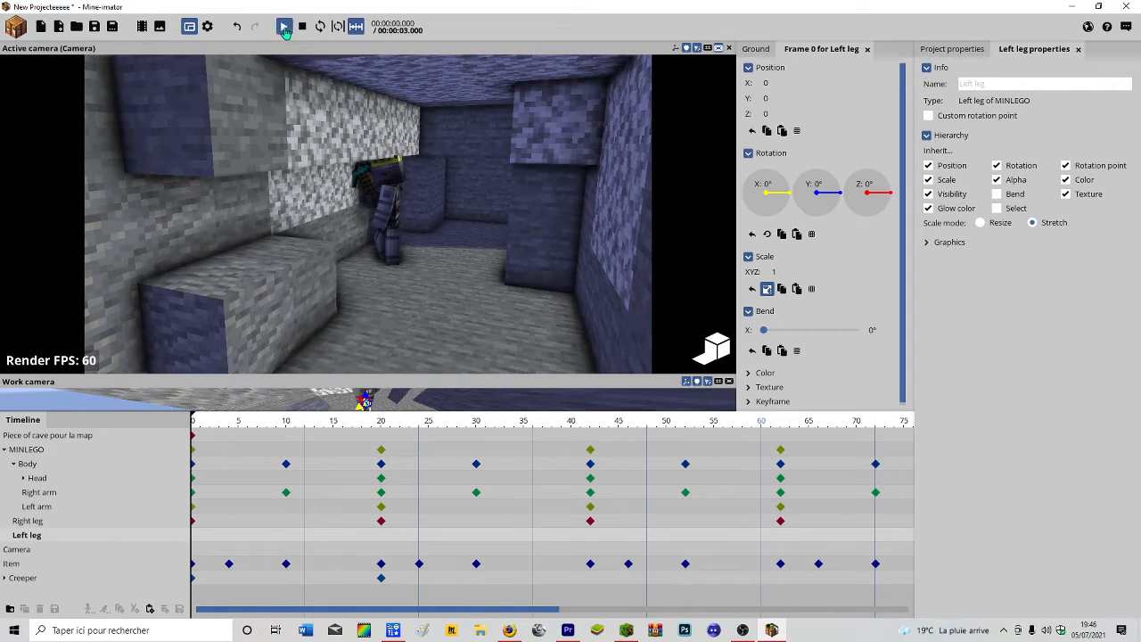
left_click(285, 30)
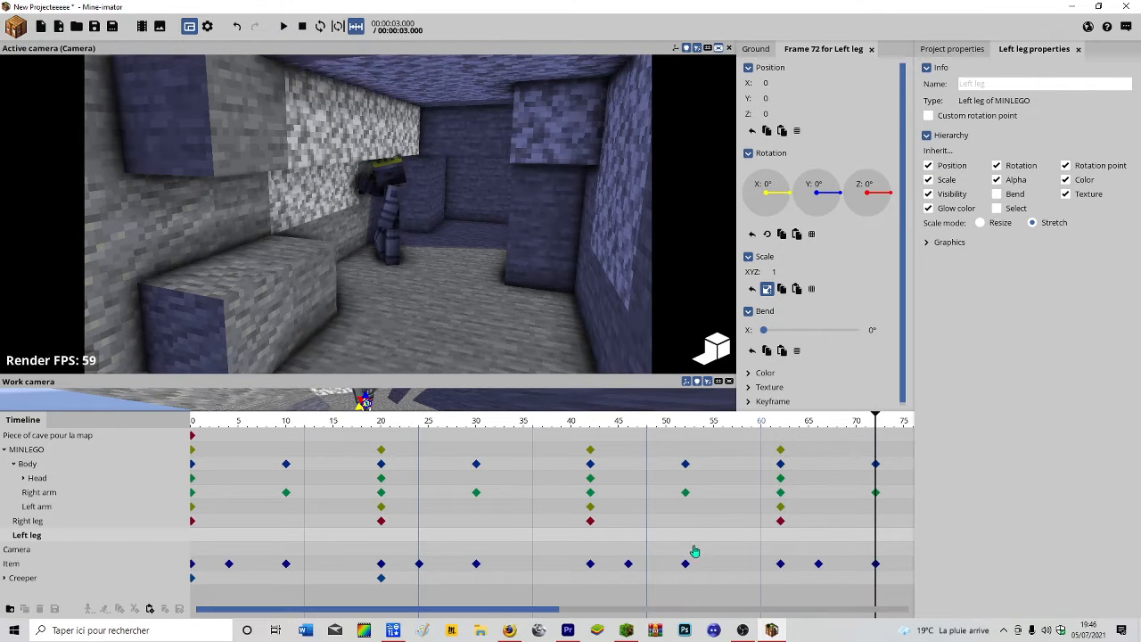
Move the playback marker to frame 50, collapse the MINLEGO tracks and enlarge the work camera view.
left_click_drag(542, 611, 588, 613)
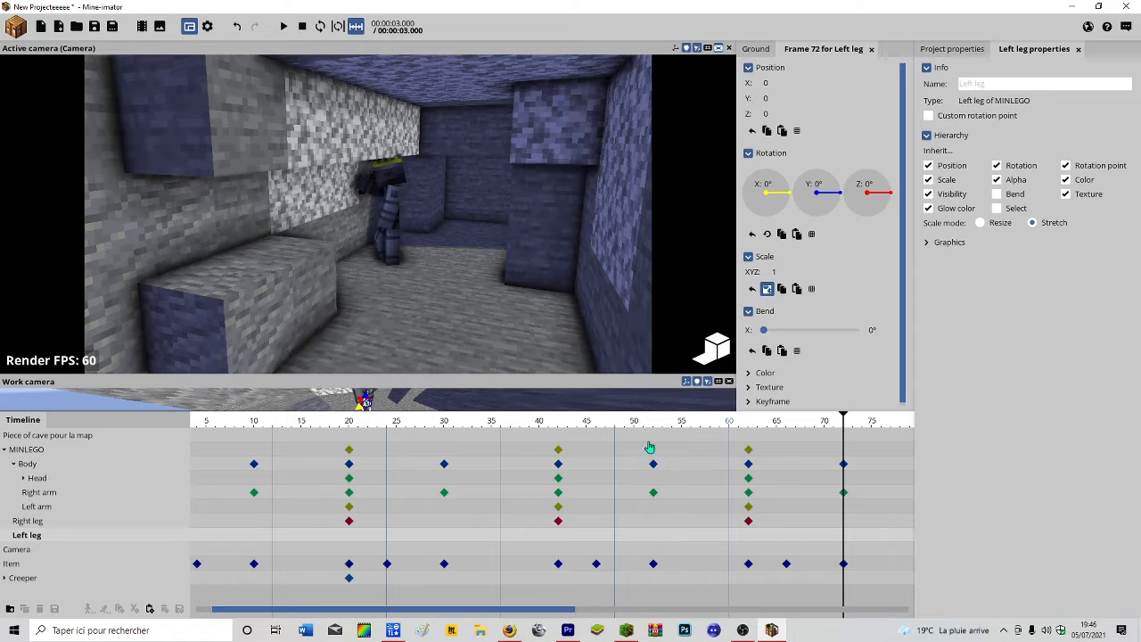
left_click_drag(615, 424, 633, 454)
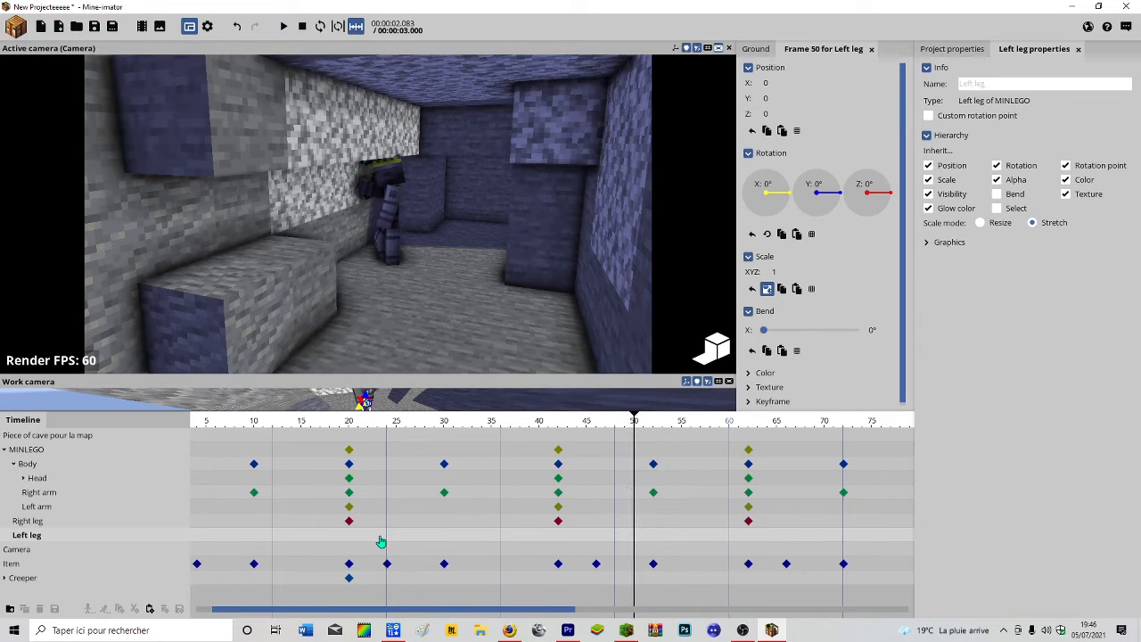
left_click(6, 449)
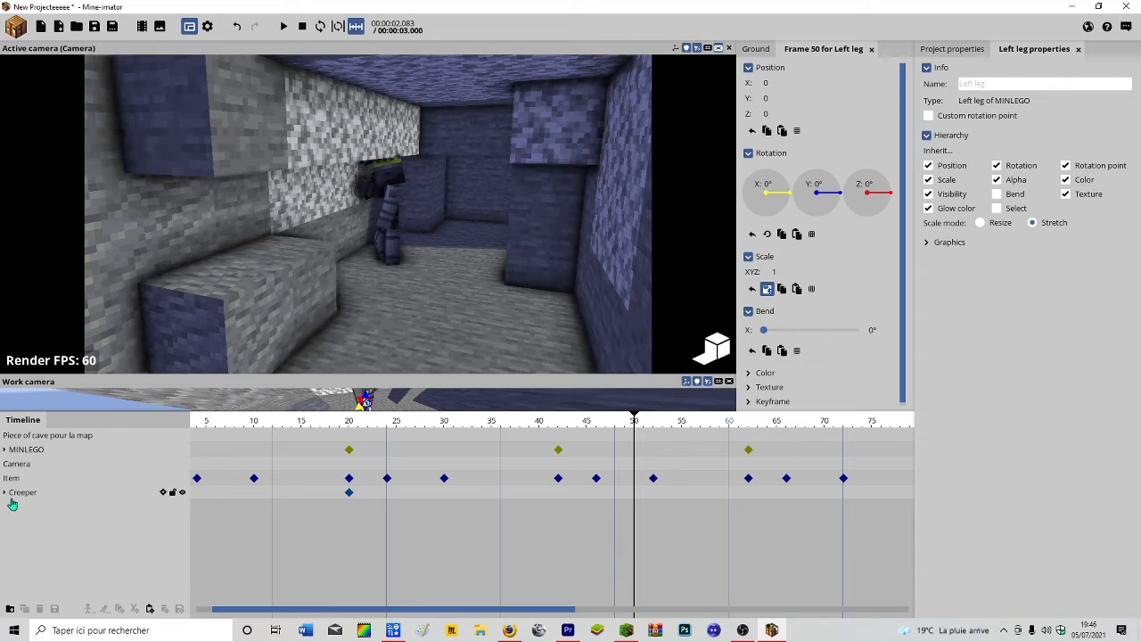
left_click(20, 493)
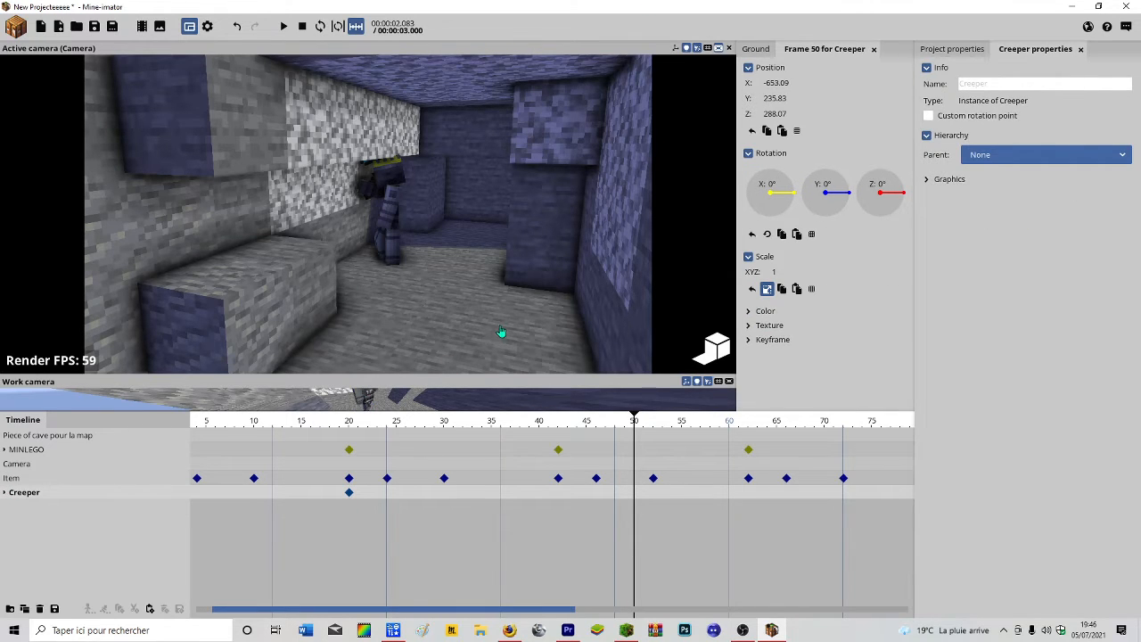
left_click_drag(501, 332, 526, 134)
key("ctrl+z")
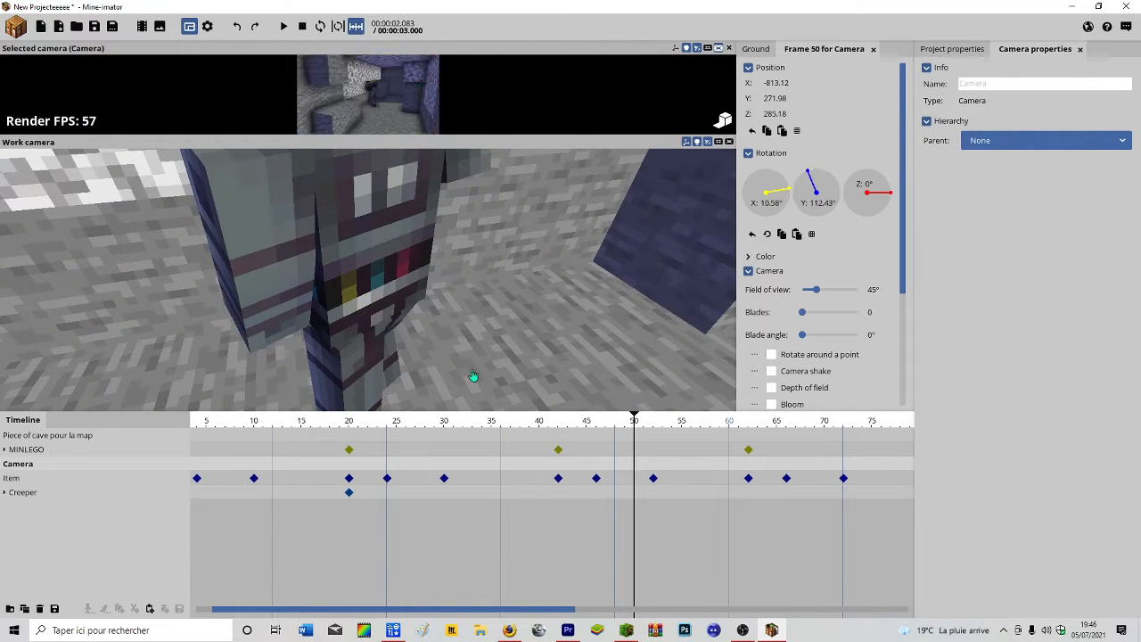
left_click_drag(587, 140, 587, 82)
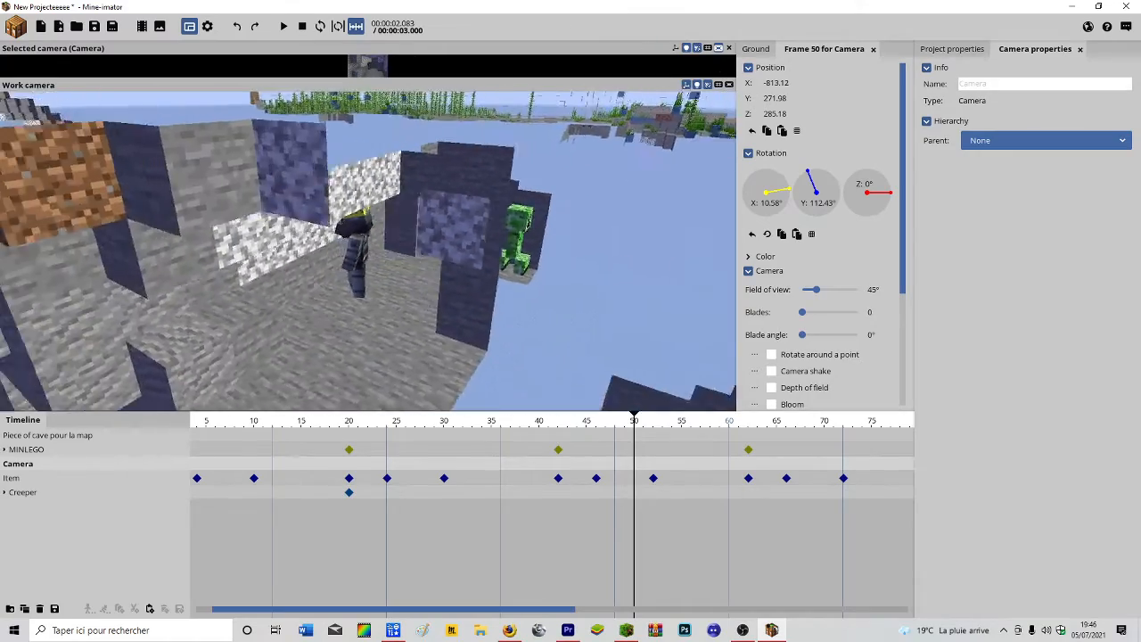
At frame 50, keyframe a rotation of the creeper to about Y -132.36° and enlarge the active camera view.
right_click_drag(446, 250, 513, 267)
left_click(22, 493)
right_click_drag(374, 288, 484, 270)
left_click_drag(551, 296, 481, 287)
right_click_drag(482, 287, 396, 270)
left_click_drag(571, 295, 553, 297)
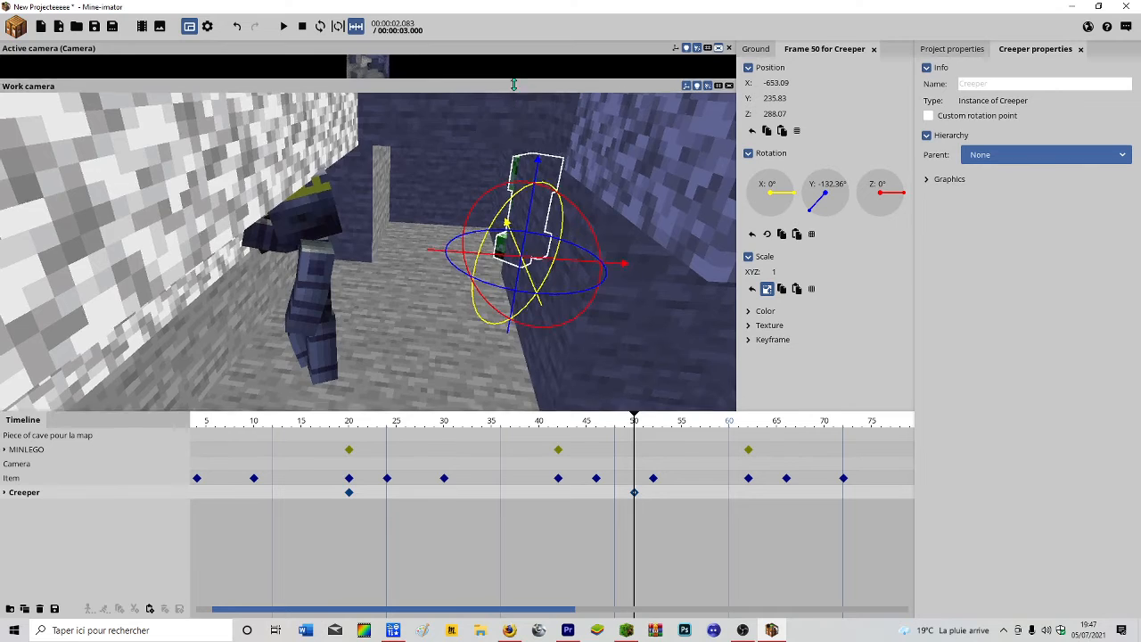
left_click_drag(510, 79, 501, 241)
Try moving the creeper sideways into the tunnel to about Z 259.08 at frame 50, and undo the move.
left_click_drag(495, 346, 437, 357)
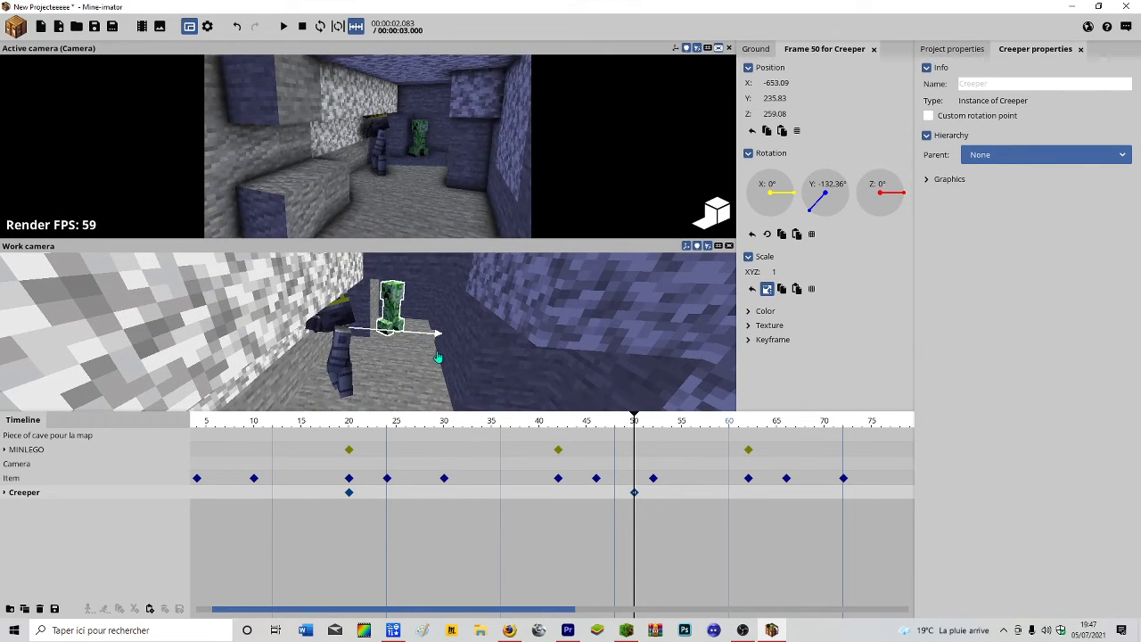
left_click(432, 352)
left_click(634, 492)
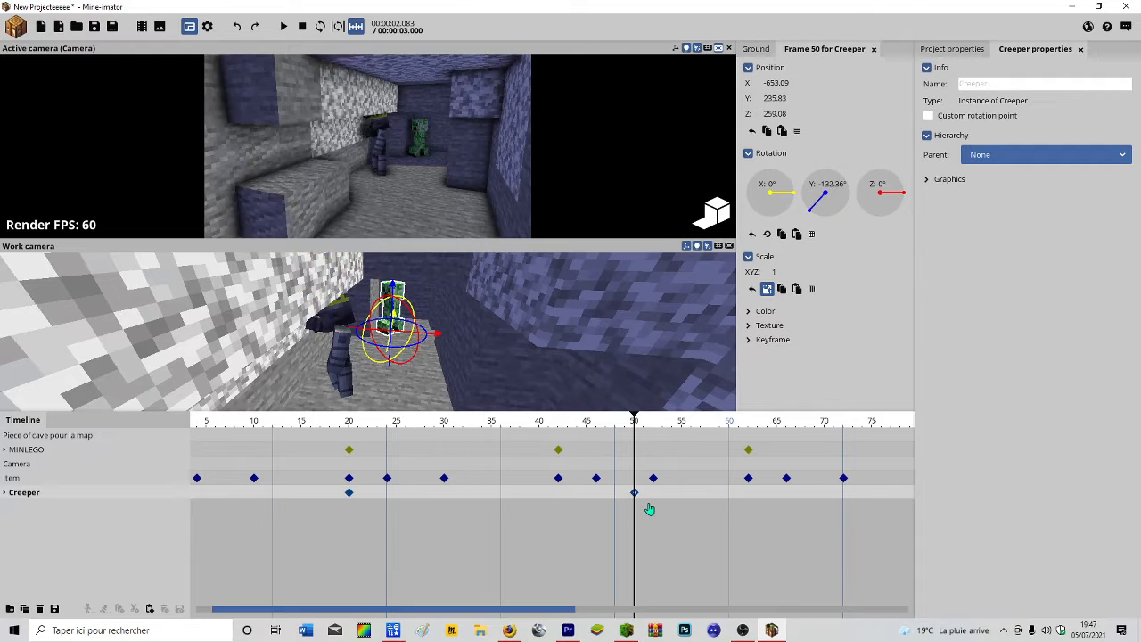
key("ctrl+z")
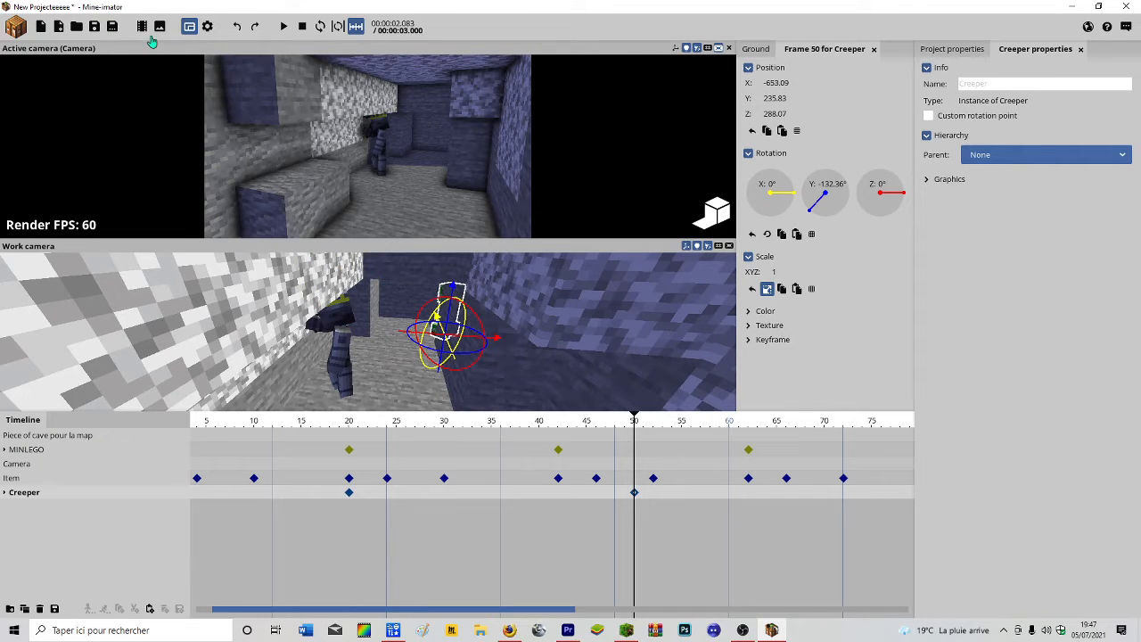
At frame 74, keyframe the creeper's position in the tunnel behind the character at about X -669.02, Z 259.30.
left_click_drag(669, 421, 863, 440)
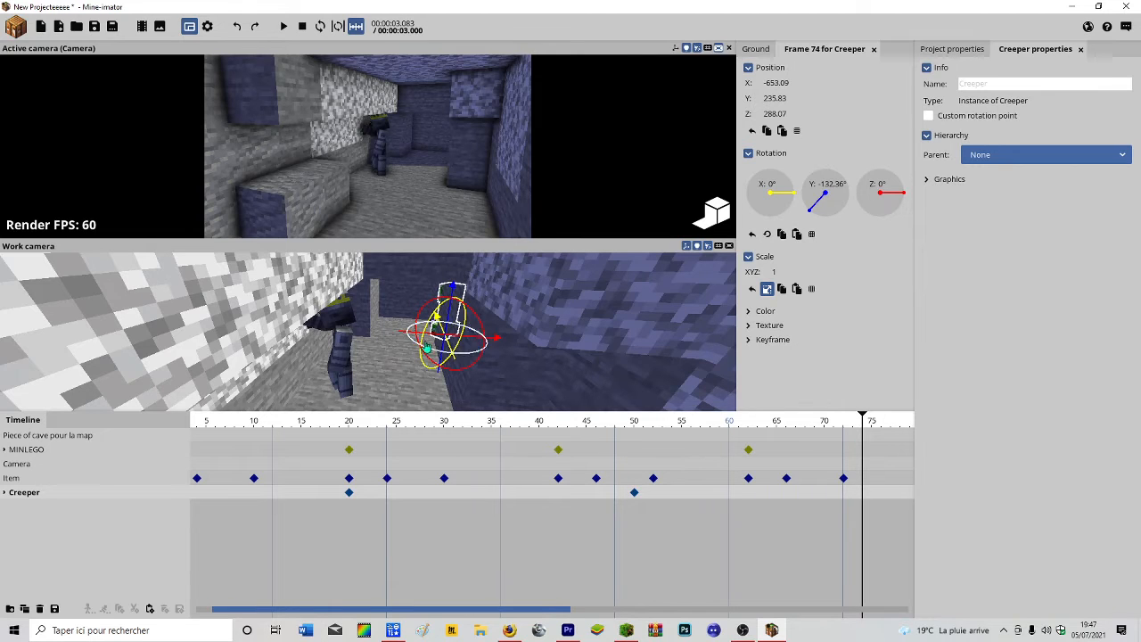
left_click_drag(500, 347, 445, 345)
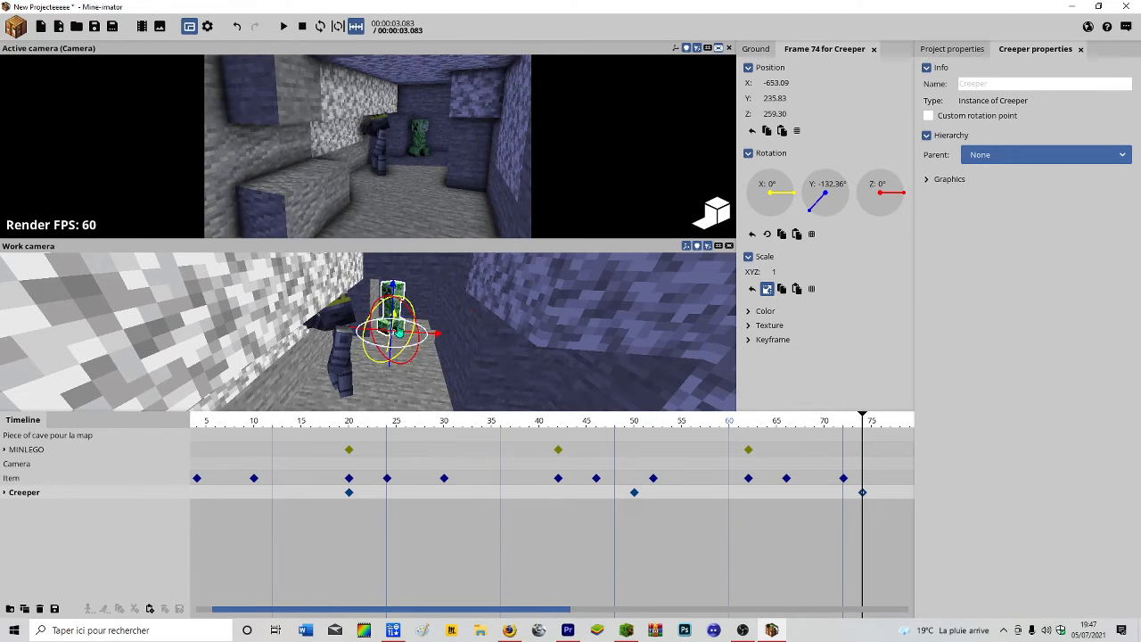
key("w")
right_click_drag(407, 358, 406, 351)
left_click_drag(296, 342, 246, 380)
key("s")
right_click_drag(349, 312, 350, 313)
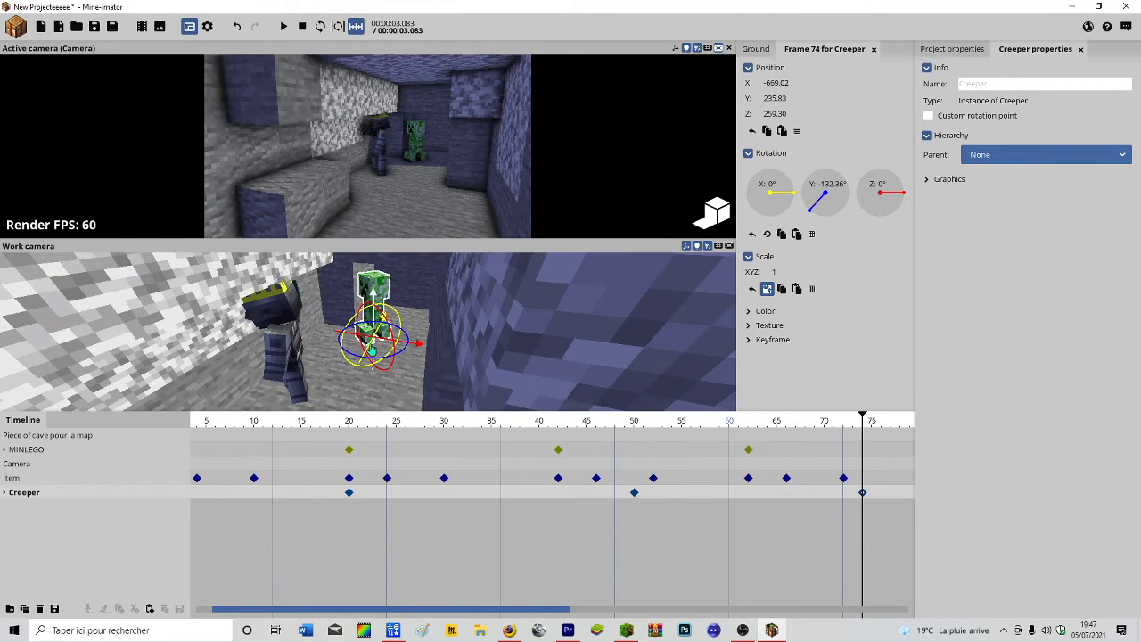
At frame 74, tilt the creeper to about Z -3.48° and move it closer to the character, to about X -688.68.
left_click_drag(371, 350, 367, 354)
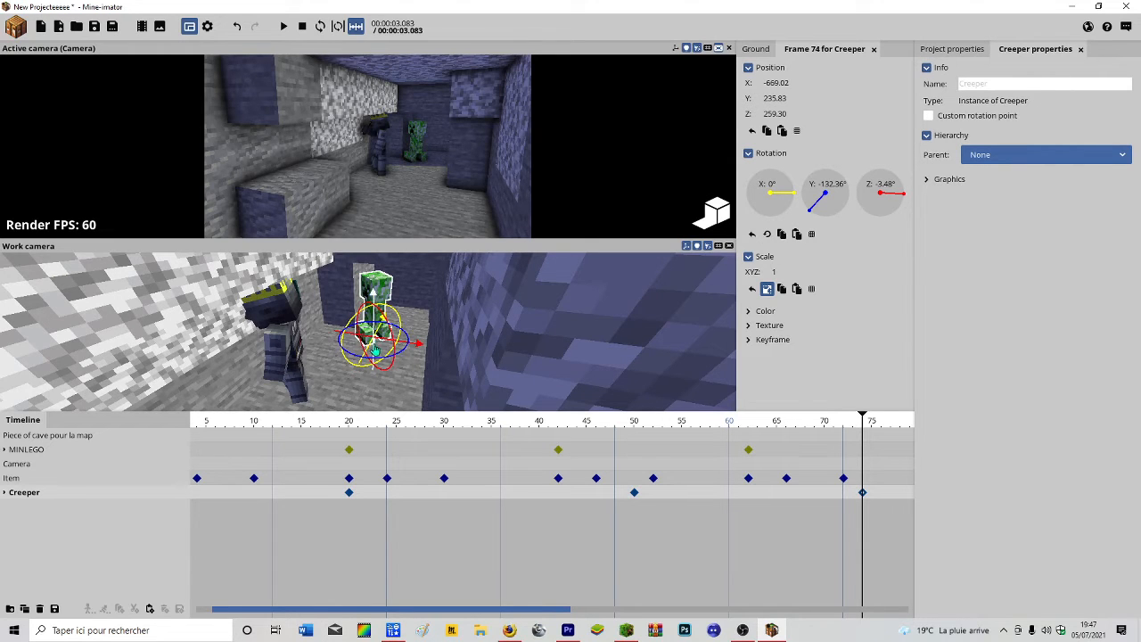
right_click_drag(394, 316, 399, 321)
left_click(753, 631)
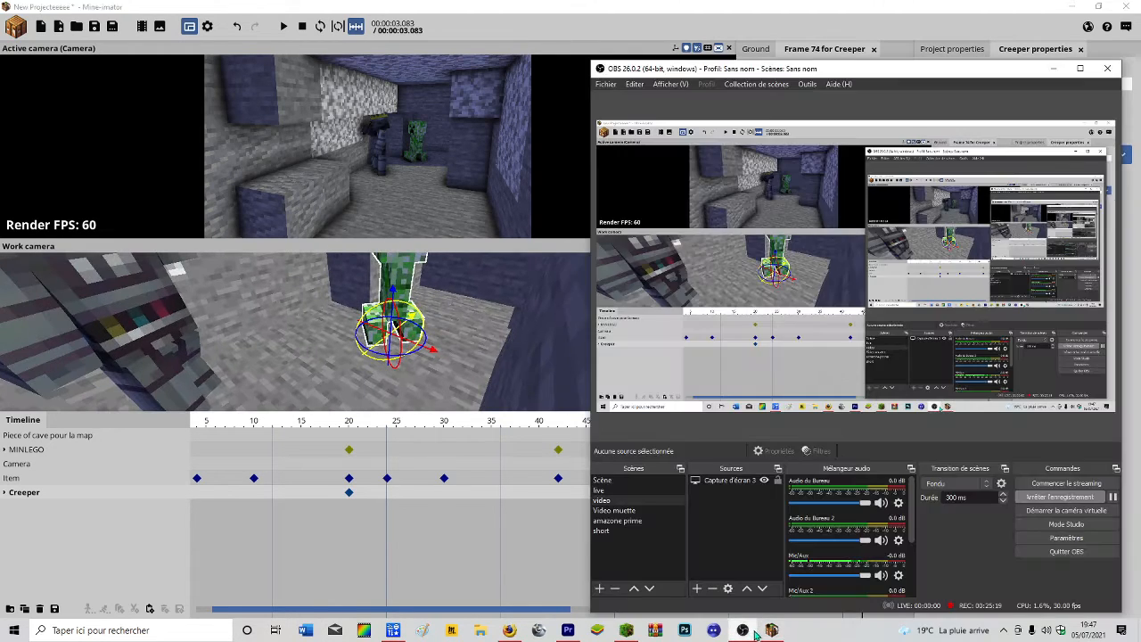
left_click(772, 629)
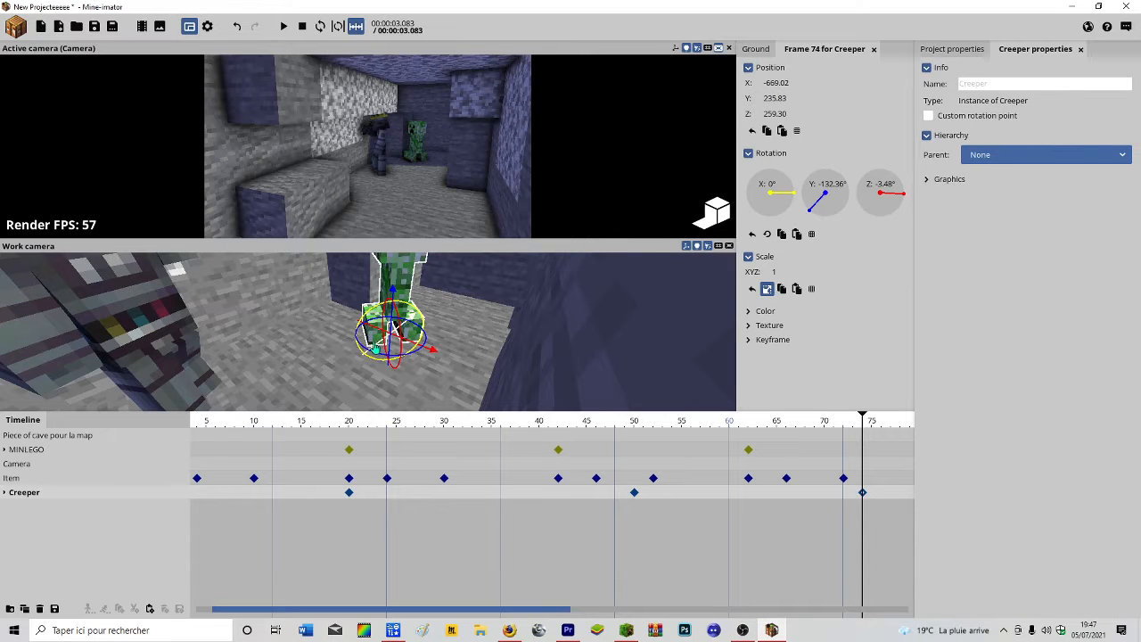
left_click_drag(376, 348, 299, 365)
left_click_drag(464, 335, 676, 398)
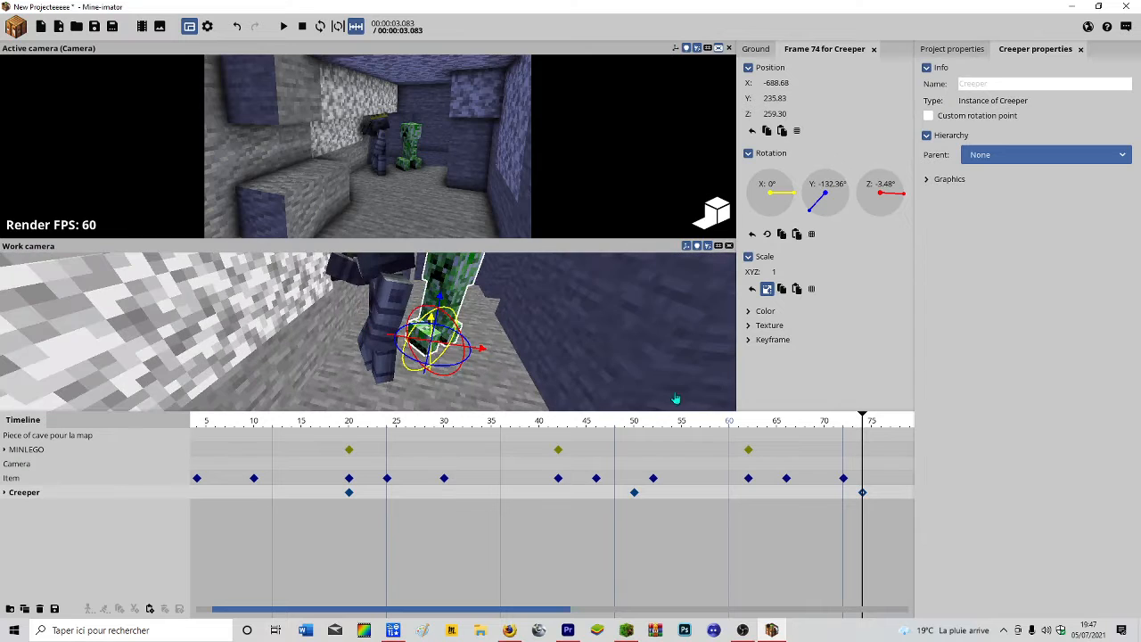
Create a walking animation for the creeper from its frame 50 keyframe to the next keyframe.
left_click(633, 494)
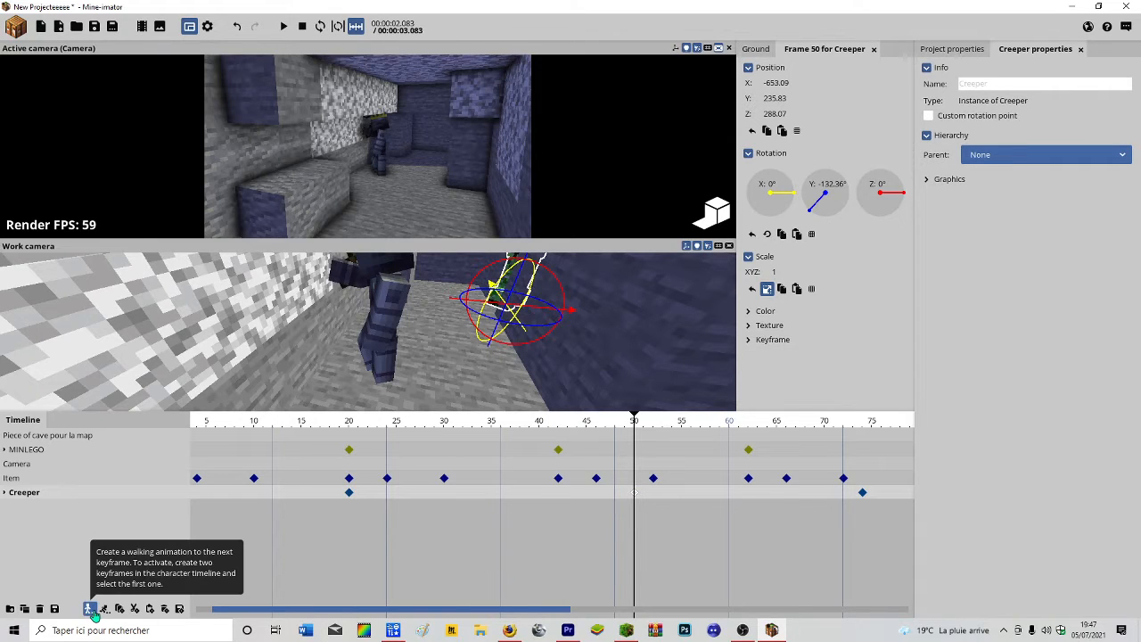
left_click(90, 610)
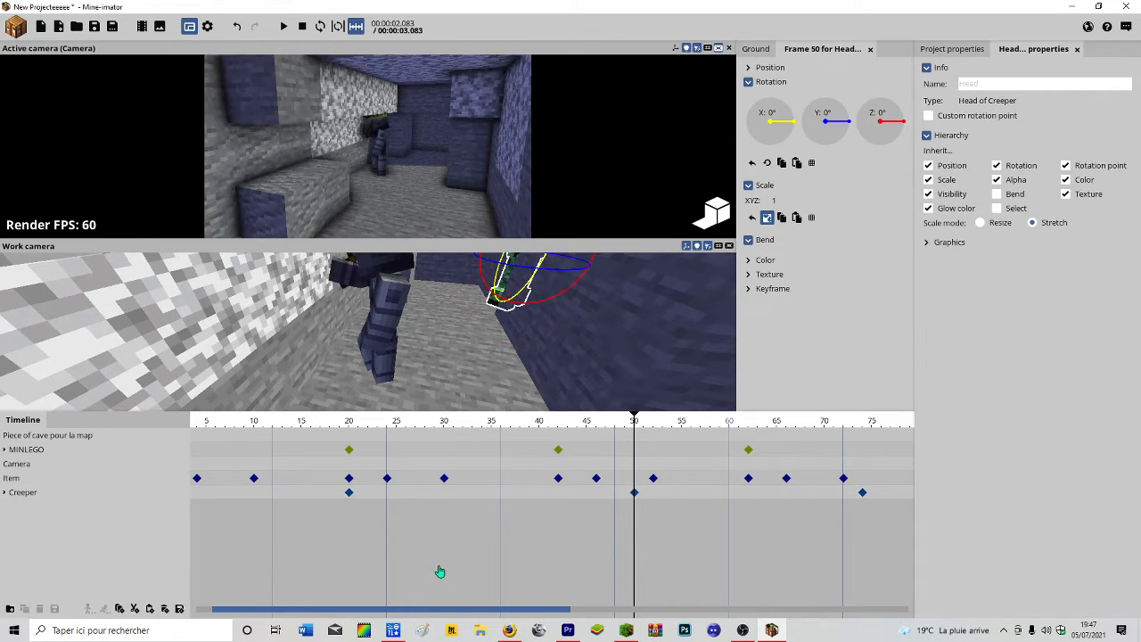
left_click(490, 551)
left_click(632, 423)
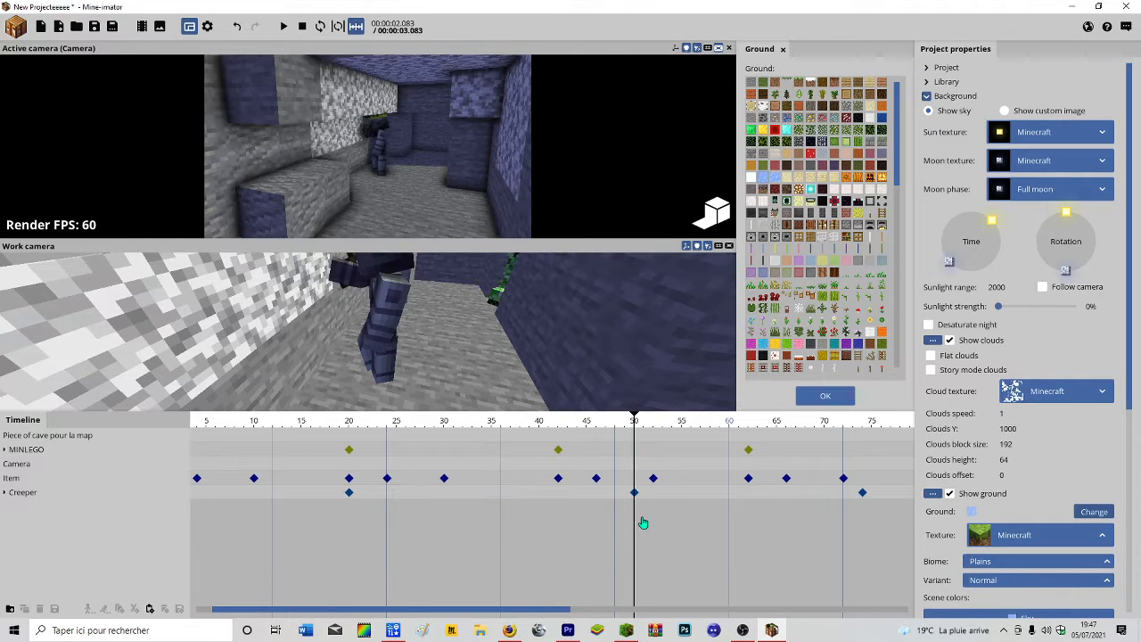
left_click(634, 493)
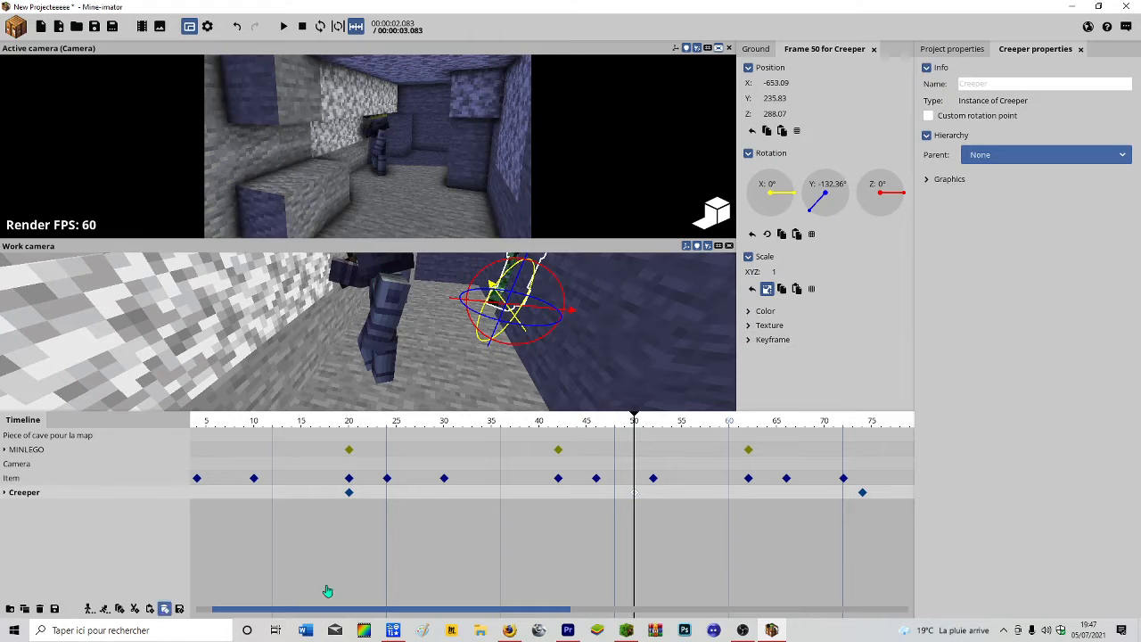
left_click(405, 567)
Play the creeper's walk towards the character from just before frame 50.
left_click(622, 435)
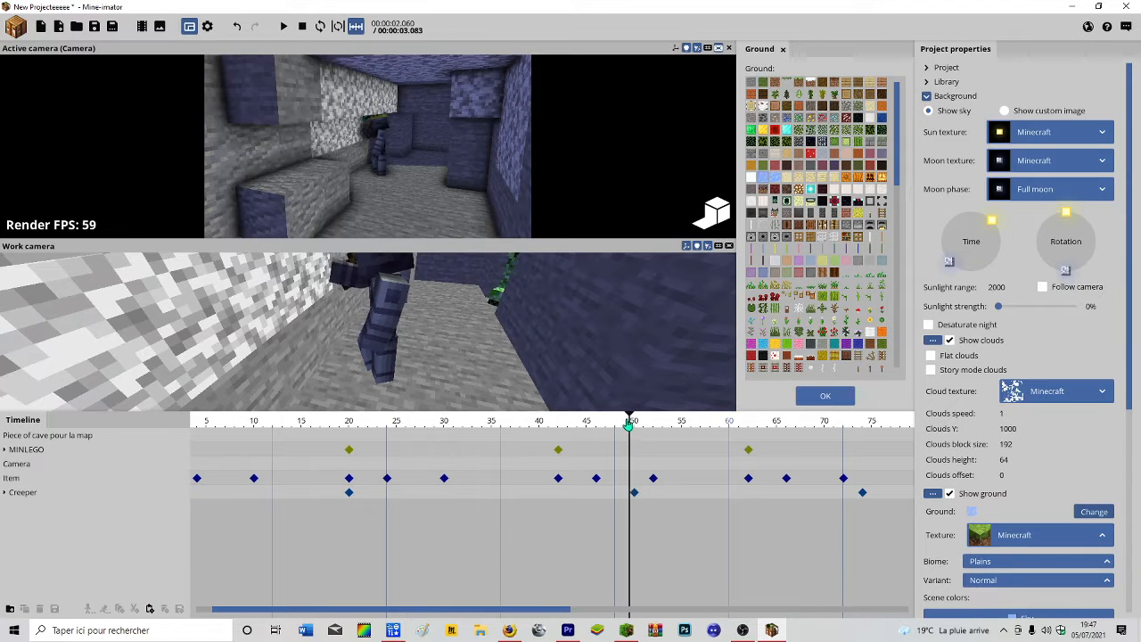
left_click(283, 27)
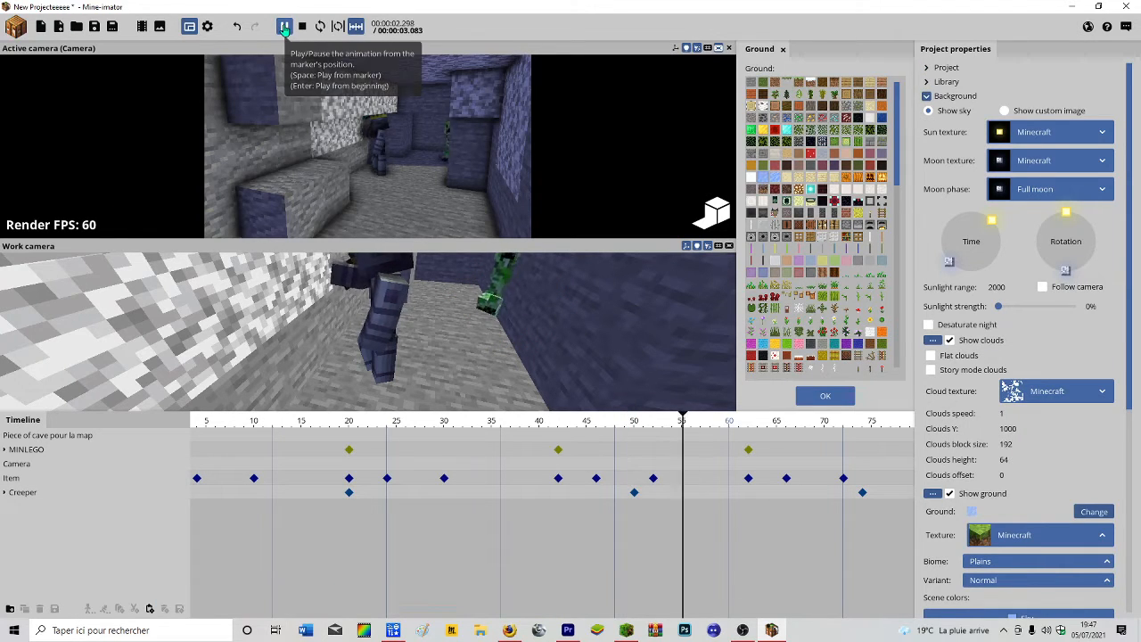
left_click(283, 27)
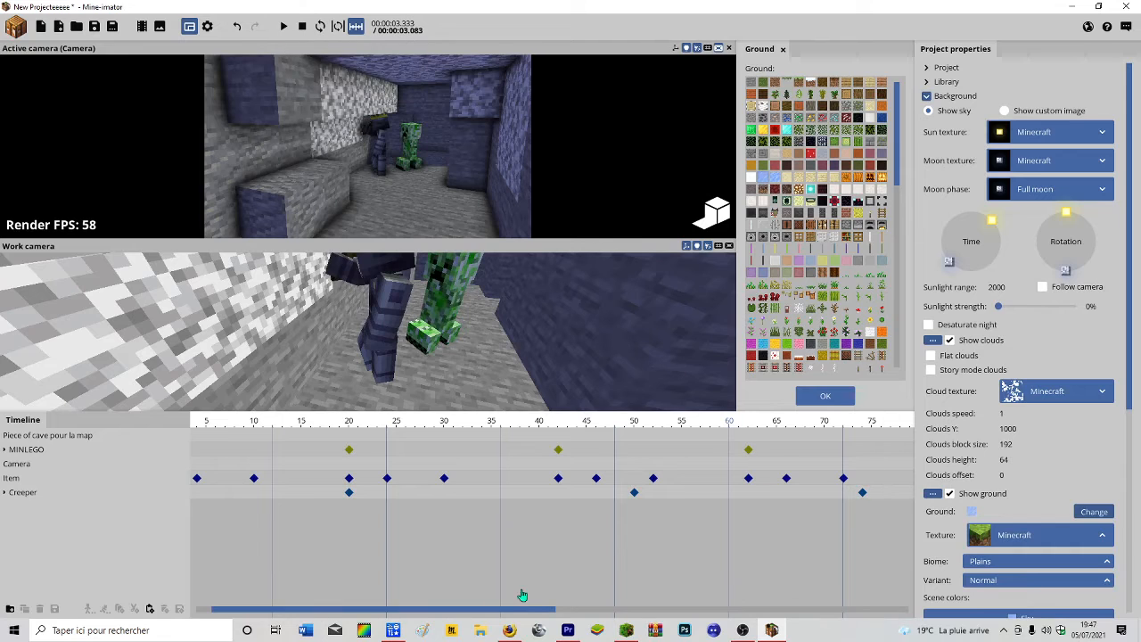
Move the playback marker to about frame 57 and zoom out the timeline to show all keyframes from frame 0.
left_click_drag(540, 615, 567, 615)
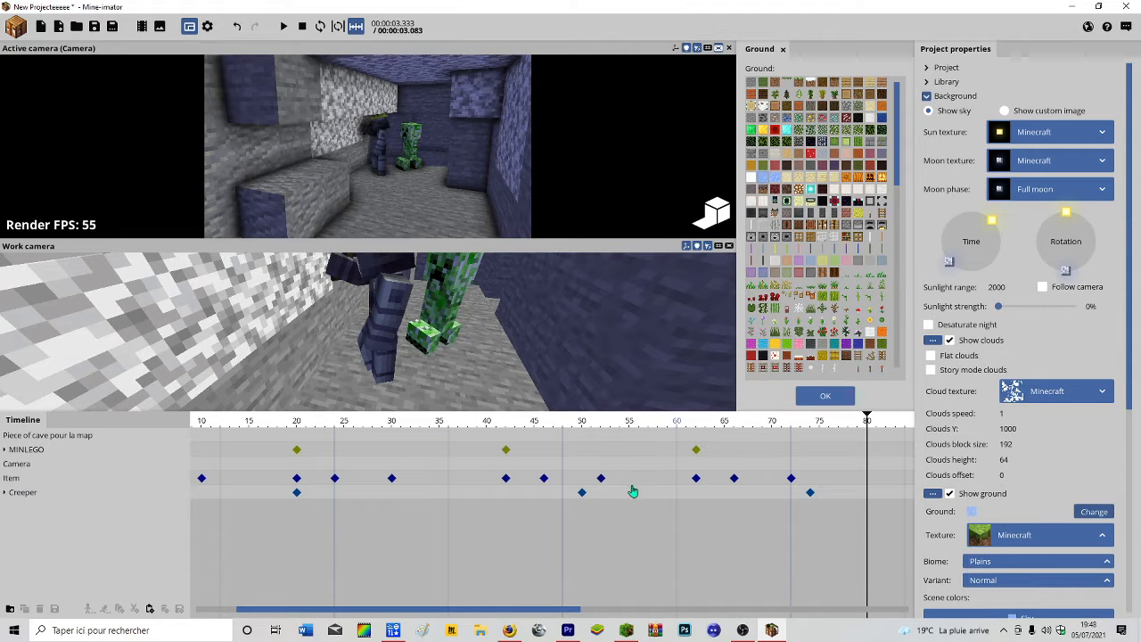
left_click_drag(671, 421, 645, 425)
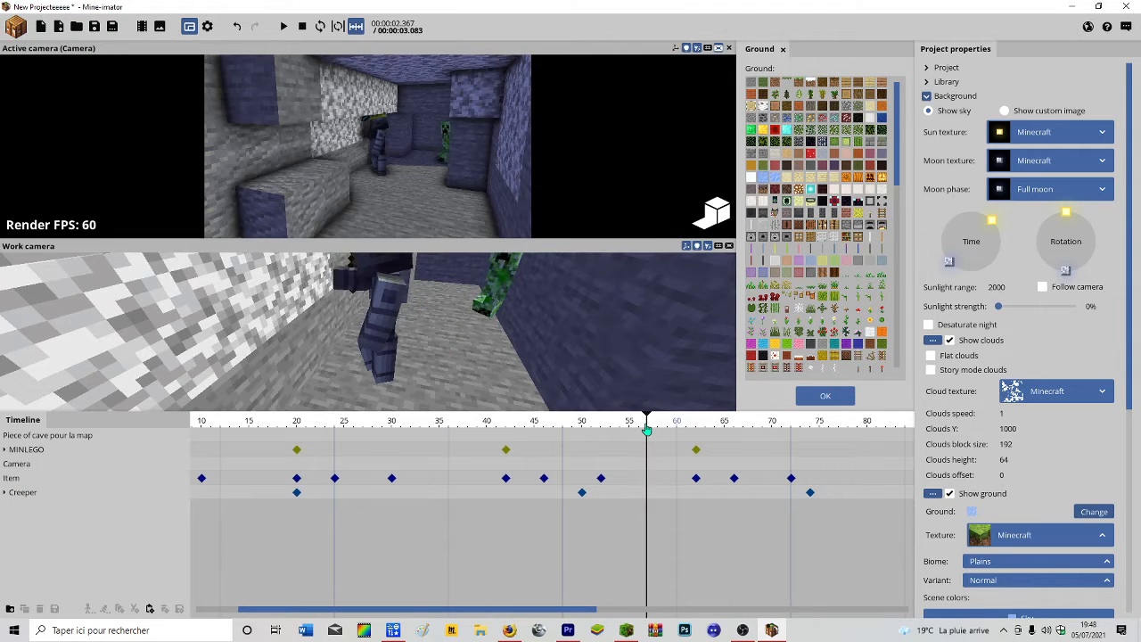
scroll(652, 425, "down", 5, "ctrl")
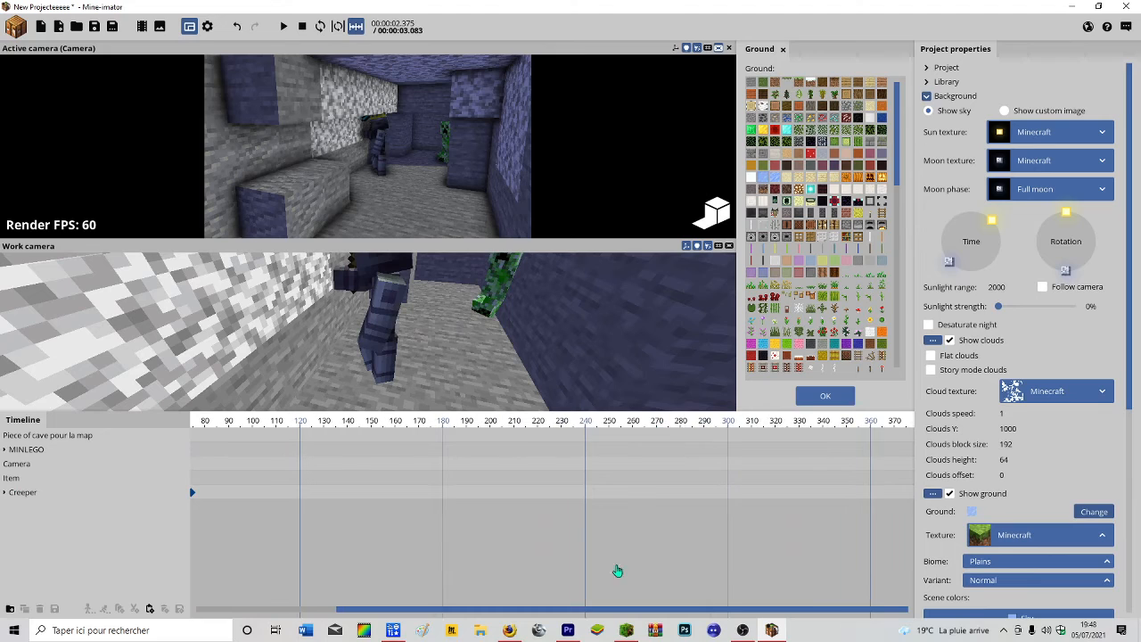
left_click_drag(601, 616, 311, 617)
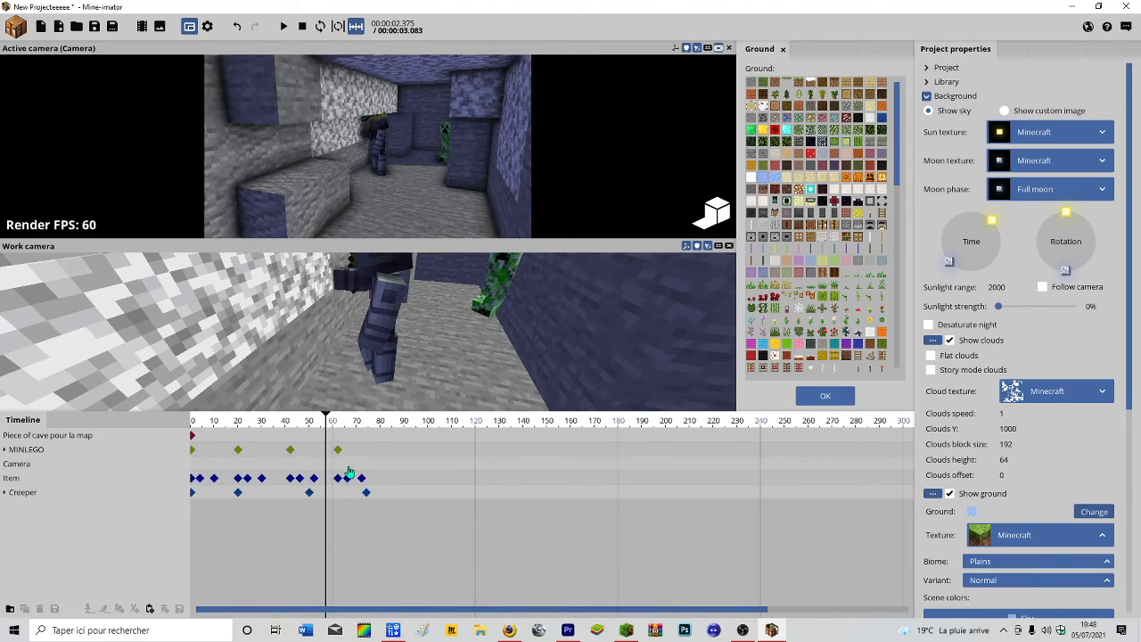
Undo the creeper's walking animation and move the creeper's last keyframe to about frame 102.
left_click(242, 552)
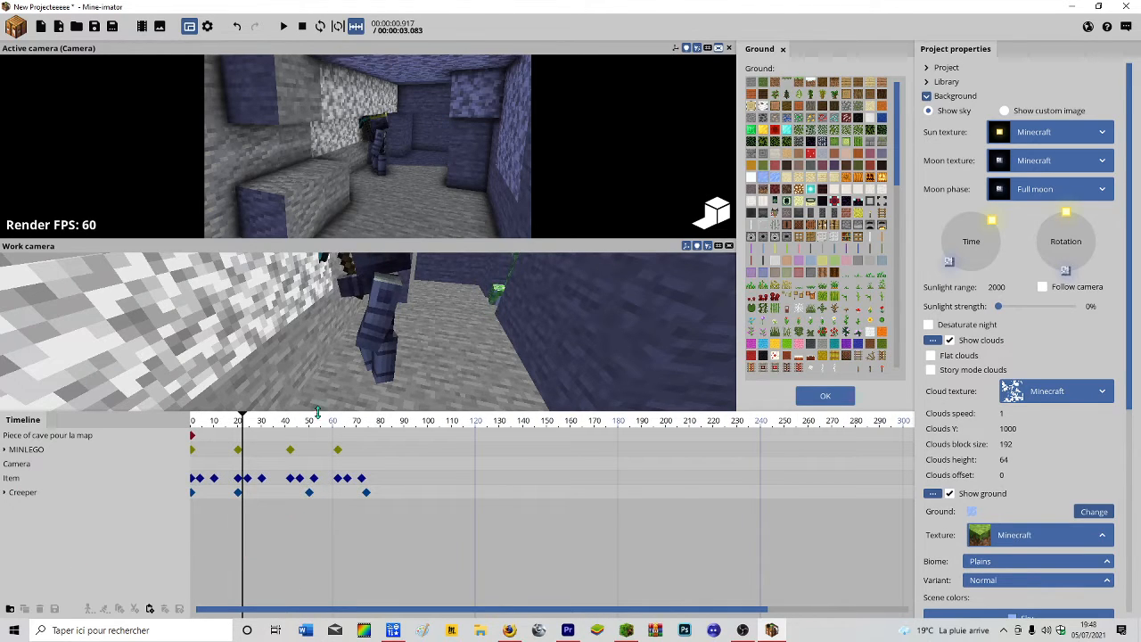
left_click(339, 444)
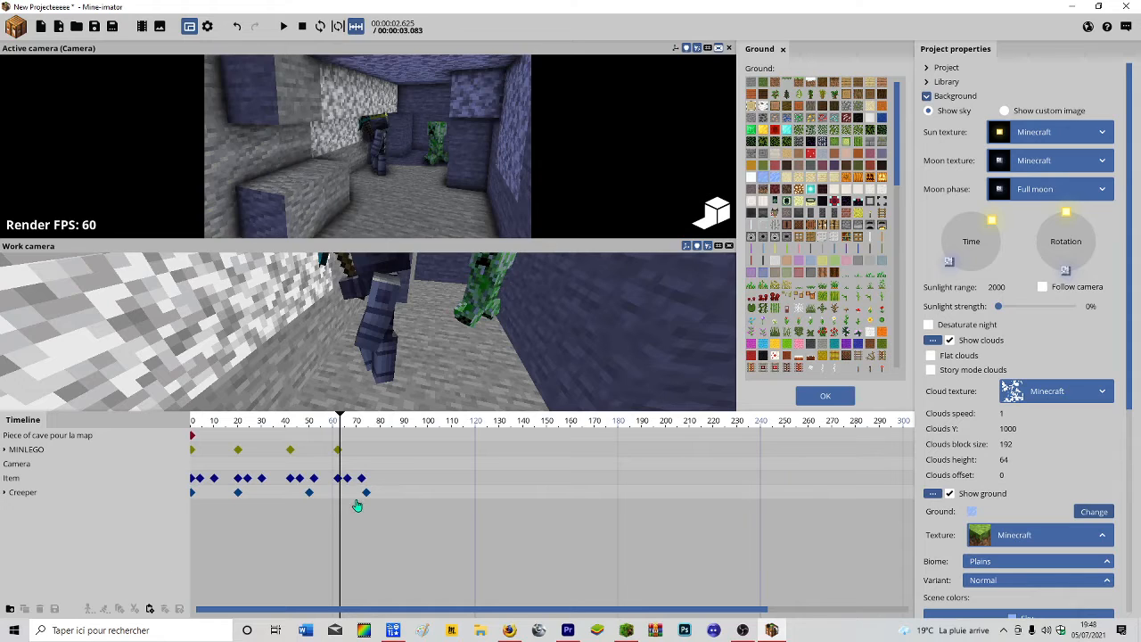
key("ctrl+z")
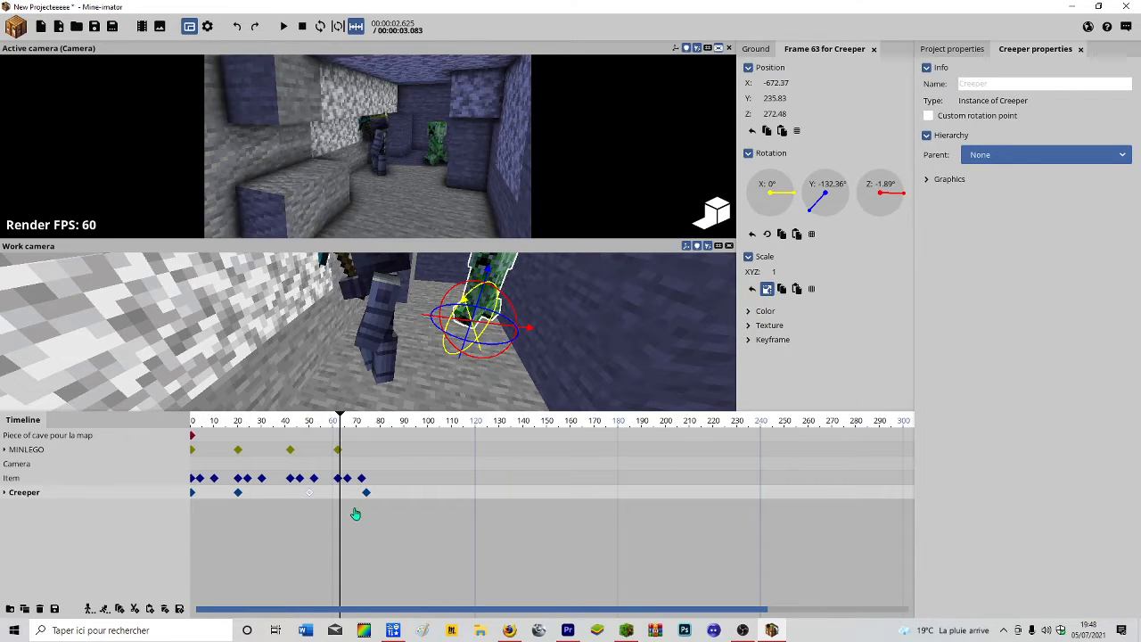
left_click(5, 493)
left_click_drag(366, 492, 432, 492)
left_click(410, 505)
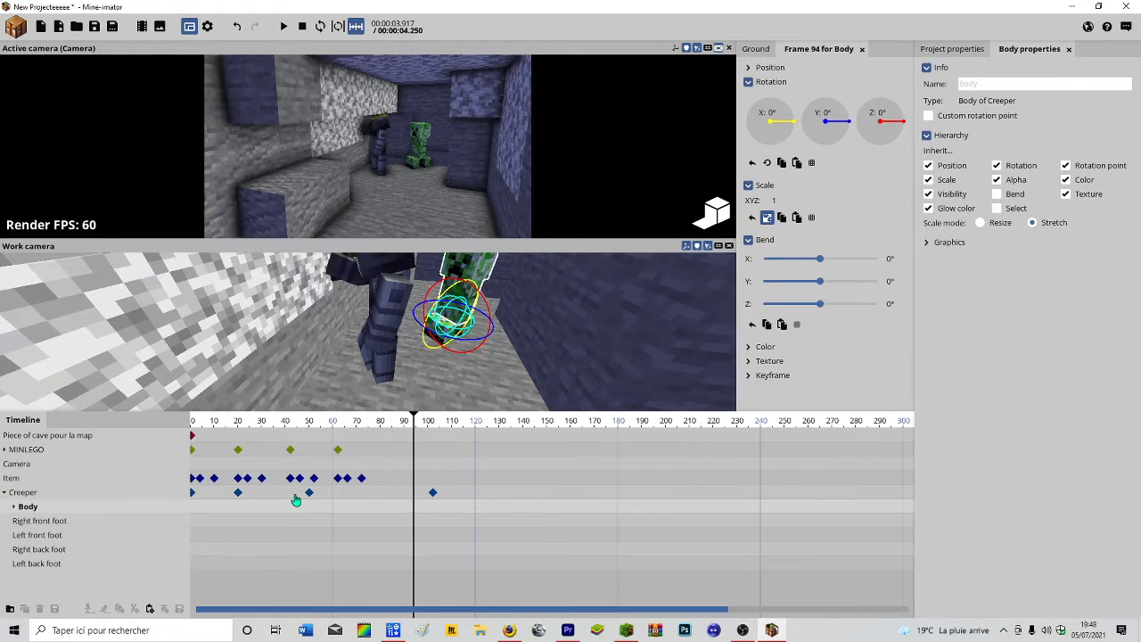
Create the creeper's walking animation from its frame 50 keyframe to the last one and play it from about frame 44.
left_click(309, 493)
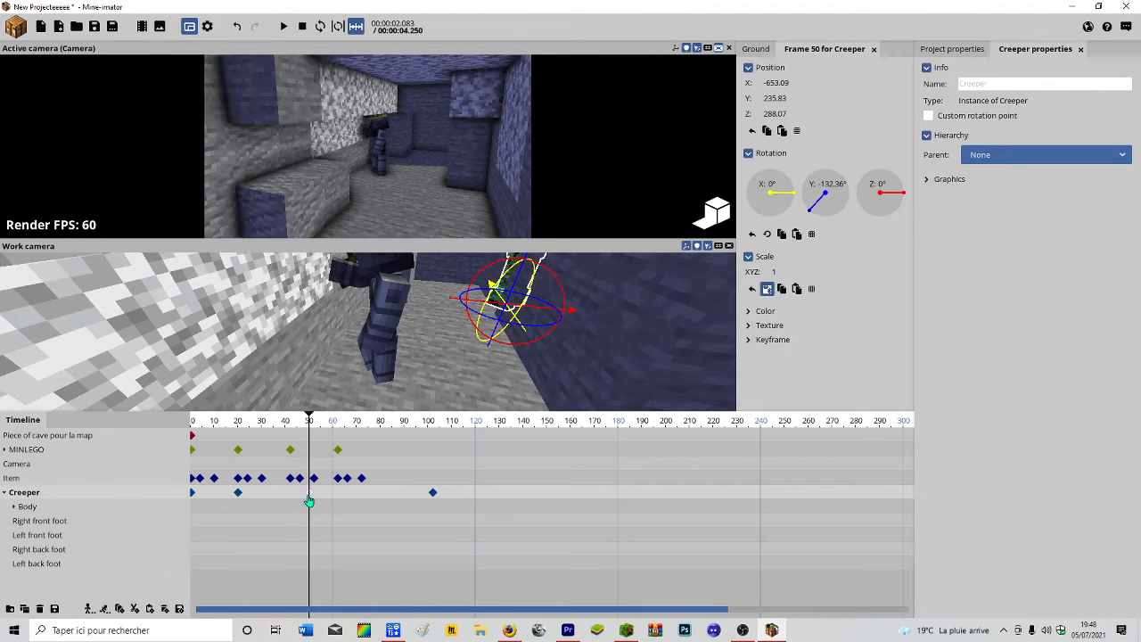
key("ctrl+v")
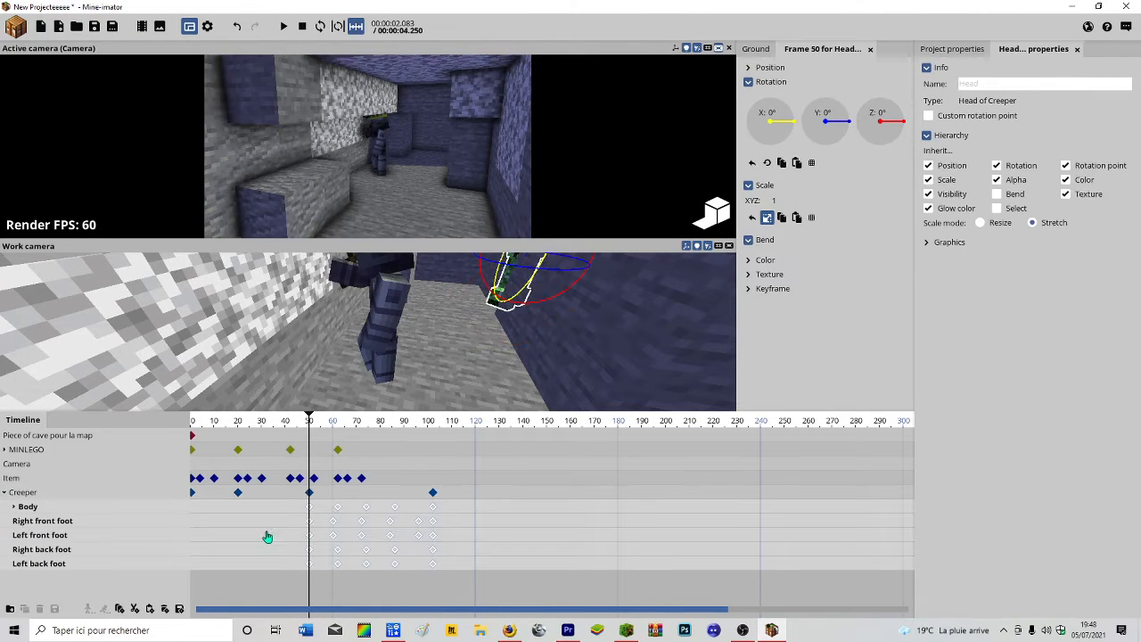
left_click(408, 490)
left_click_drag(408, 426, 304, 426)
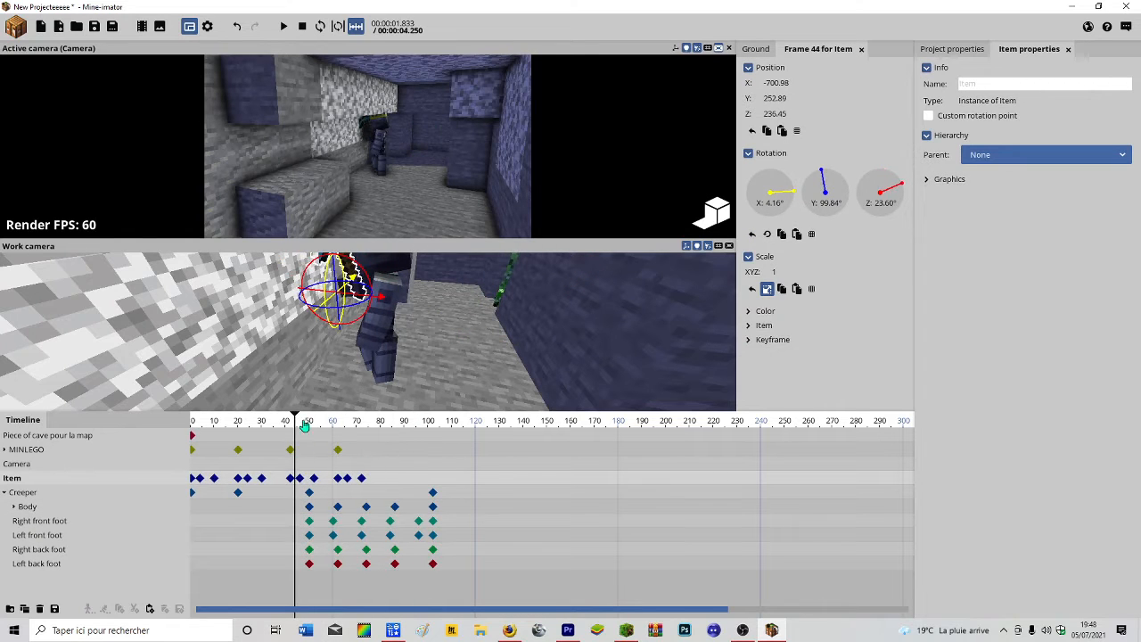
left_click(285, 28)
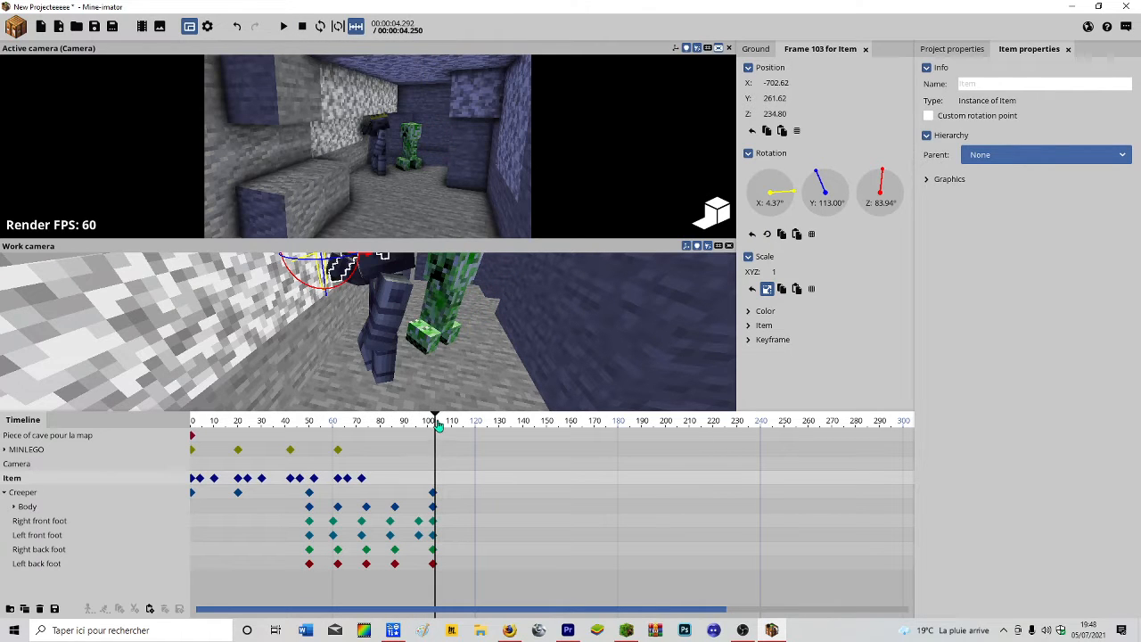
Replay the end of the creeper's walk from about frame 88.
left_click_drag(438, 426, 400, 431)
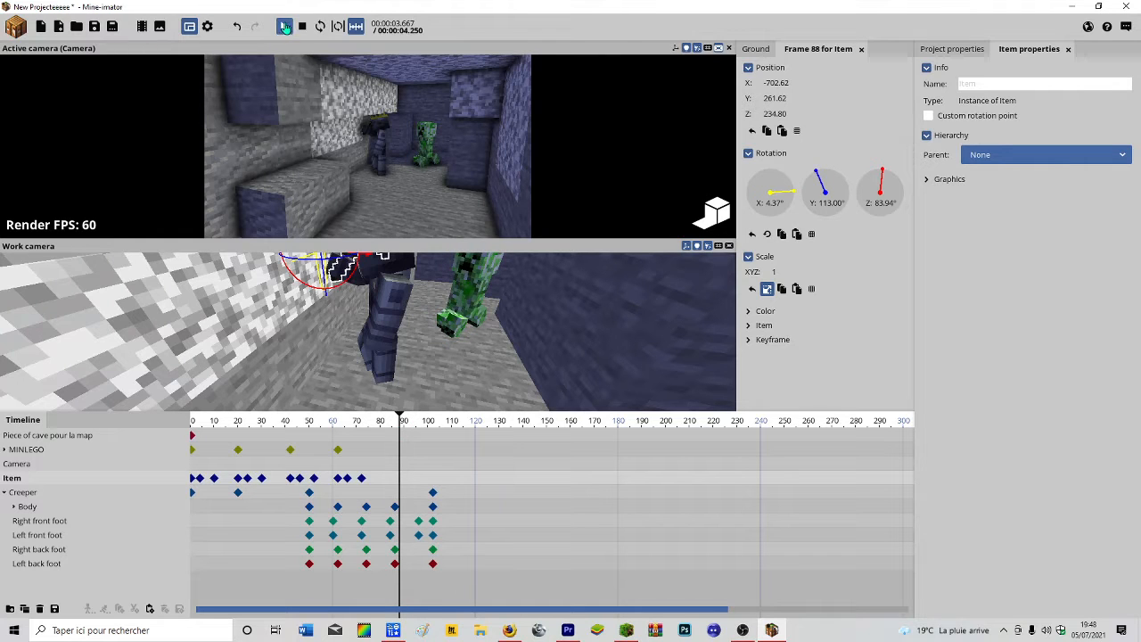
left_click(284, 27)
left_click(285, 26)
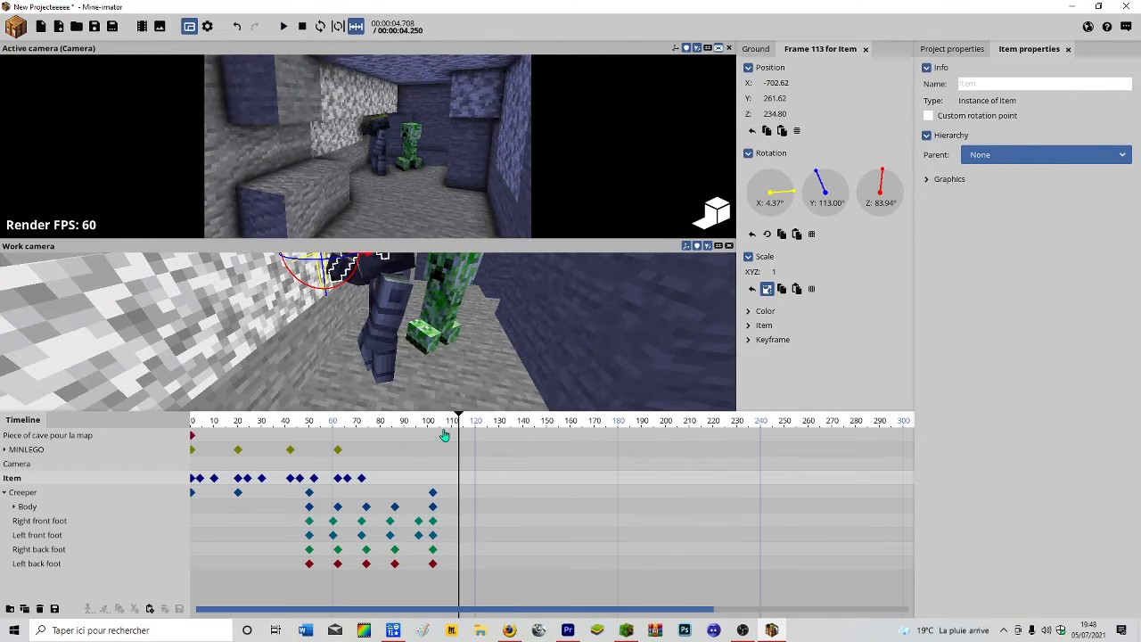
left_click_drag(458, 426, 416, 444)
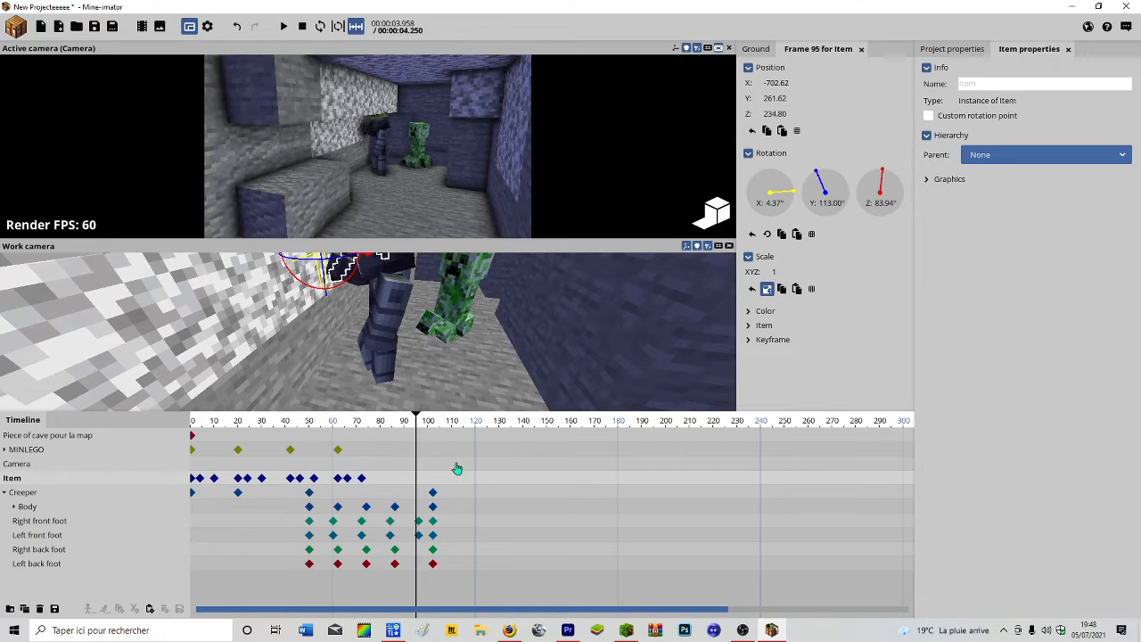
Collapse the creeper's tracks, expand MINLEGO's body-part tracks and set the playback marker to frame 92.
scroll(859, 560, "up", 3)
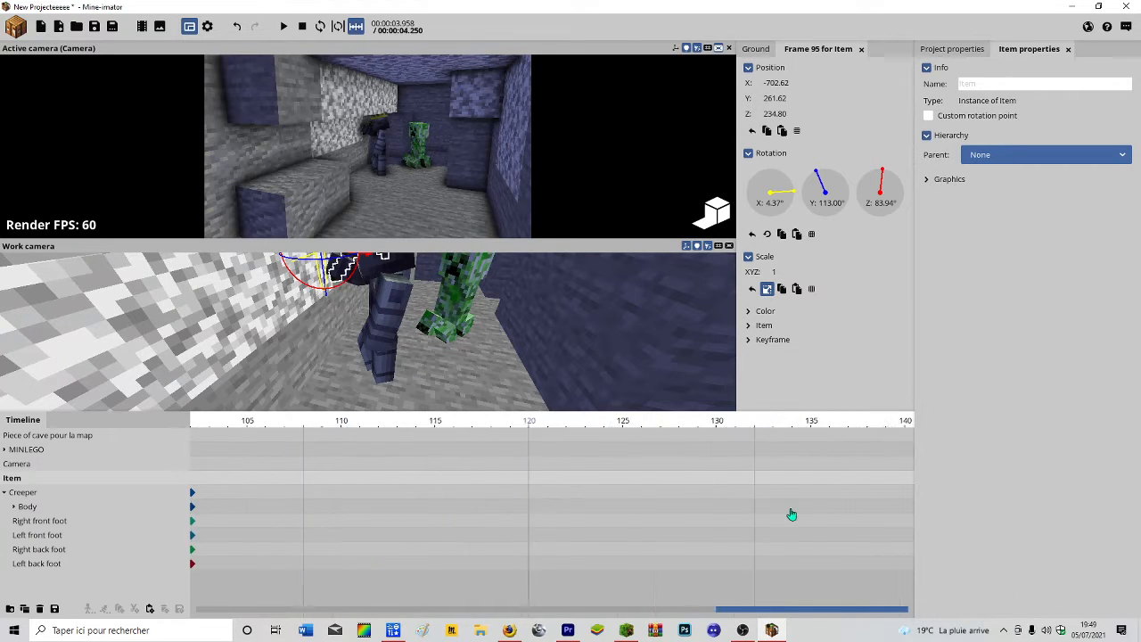
scroll(790, 514, "down", 6)
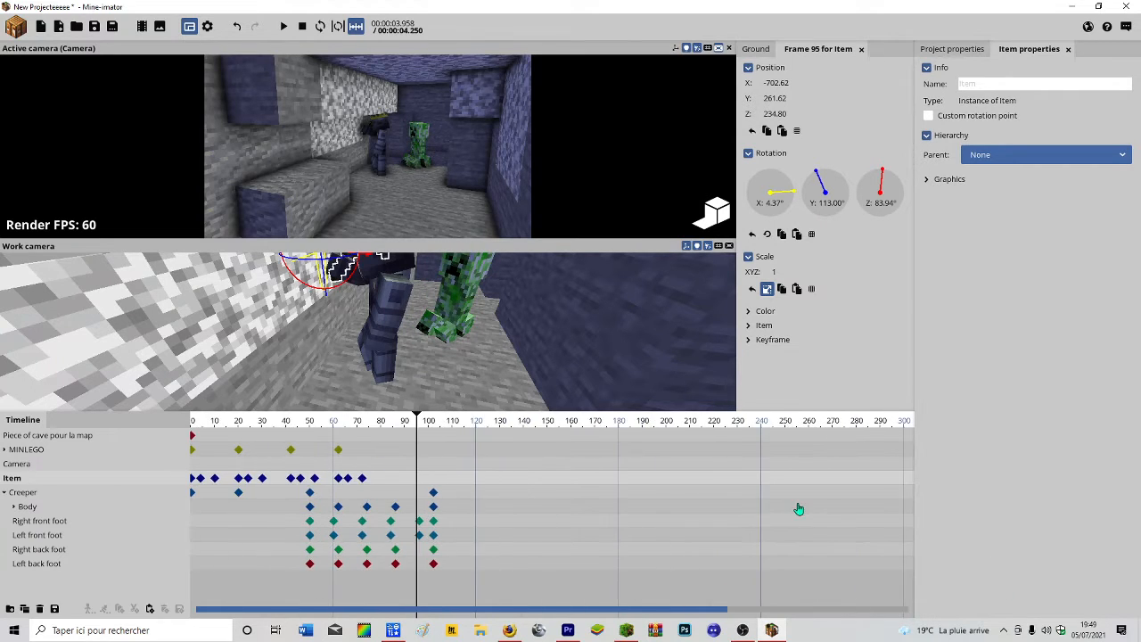
left_click(5, 492)
left_click(3, 450)
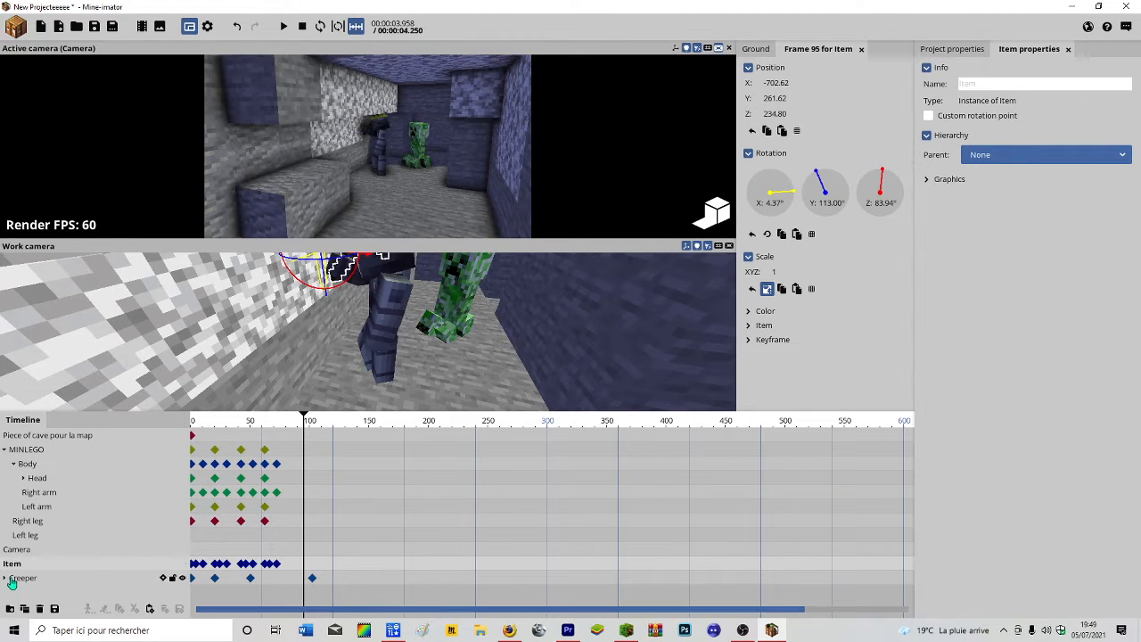
left_click(48, 482)
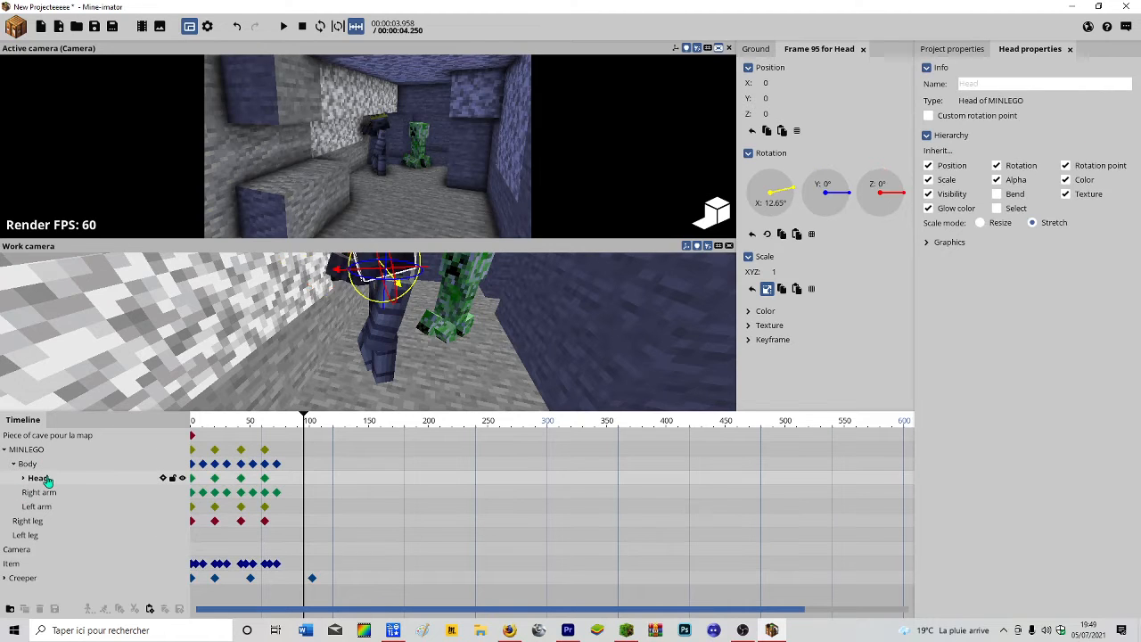
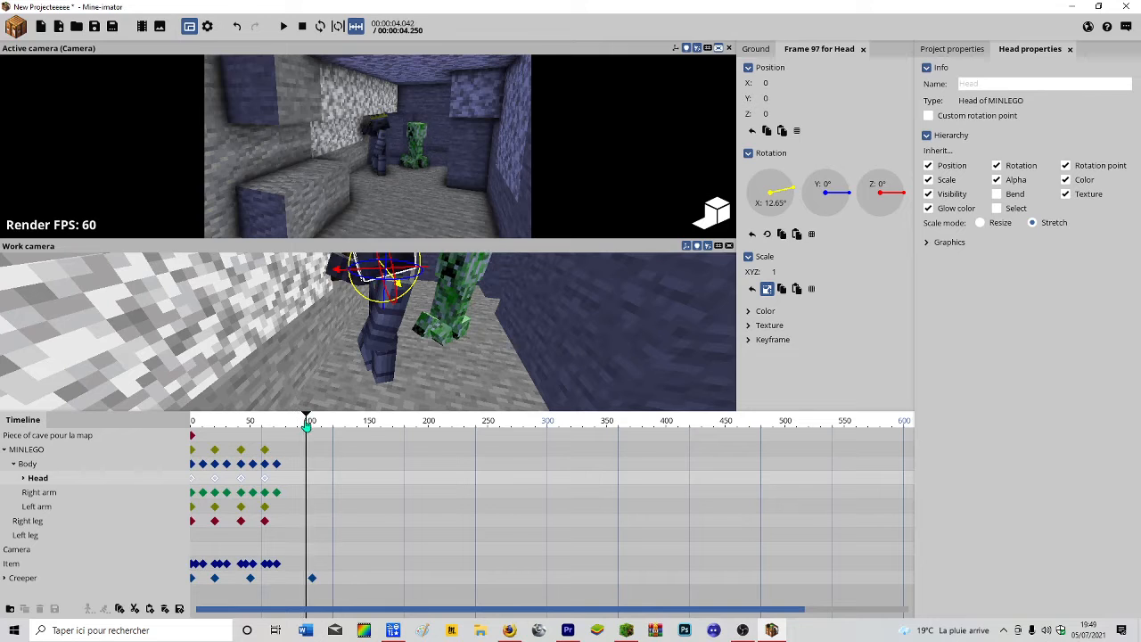
left_click(336, 506)
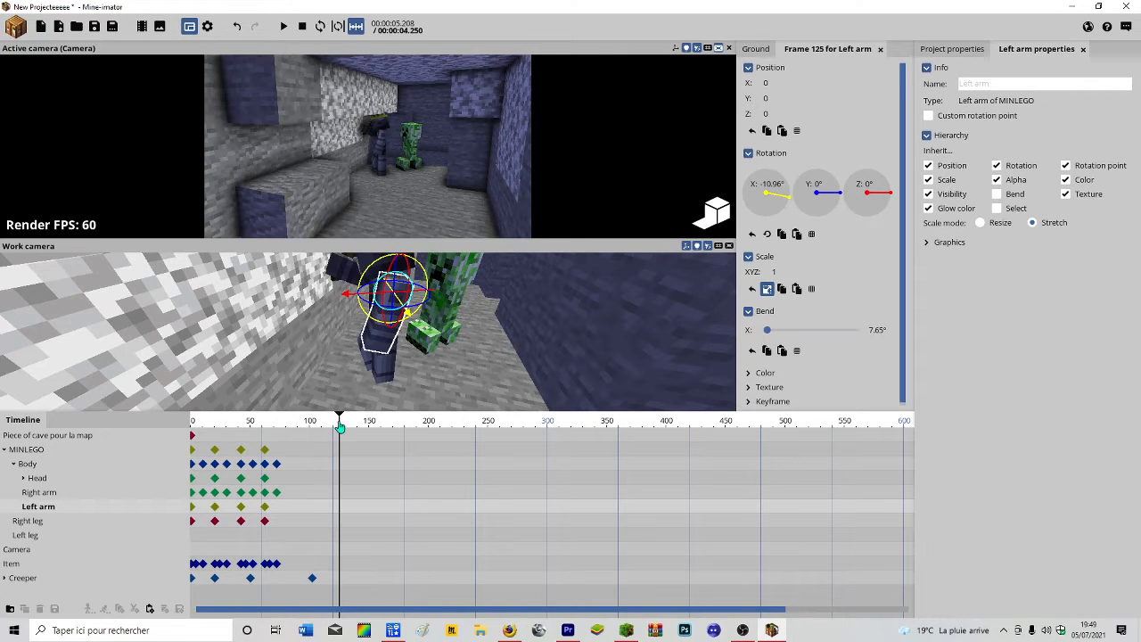
left_click_drag(340, 428, 301, 451)
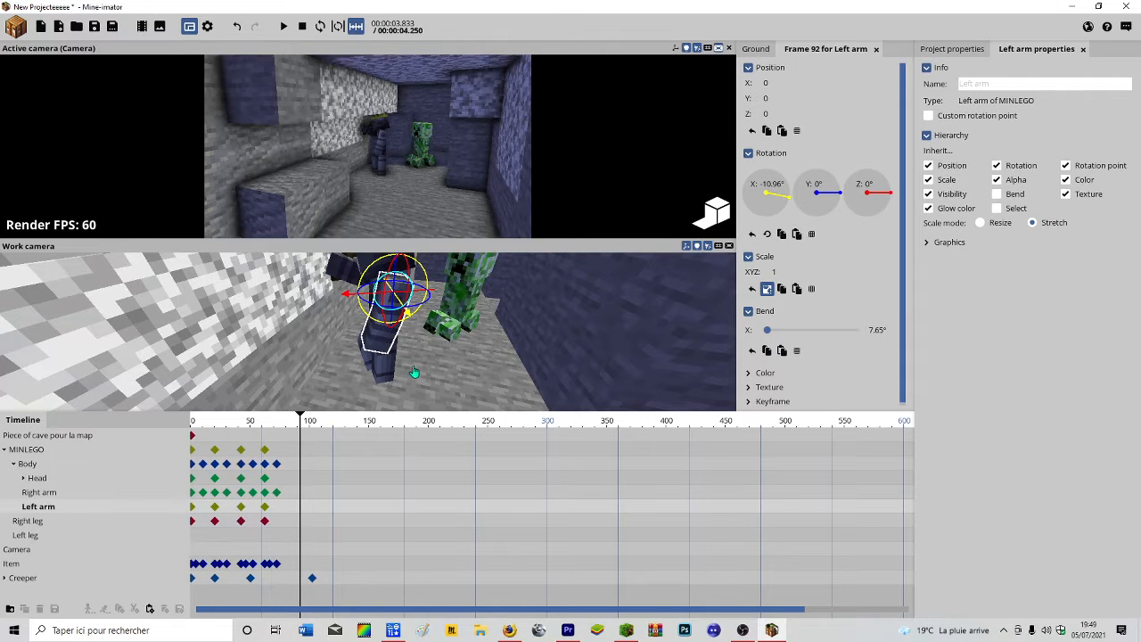
At frame 92, rotate MINLEGO's head and body towards the creeper.
left_click(386, 116)
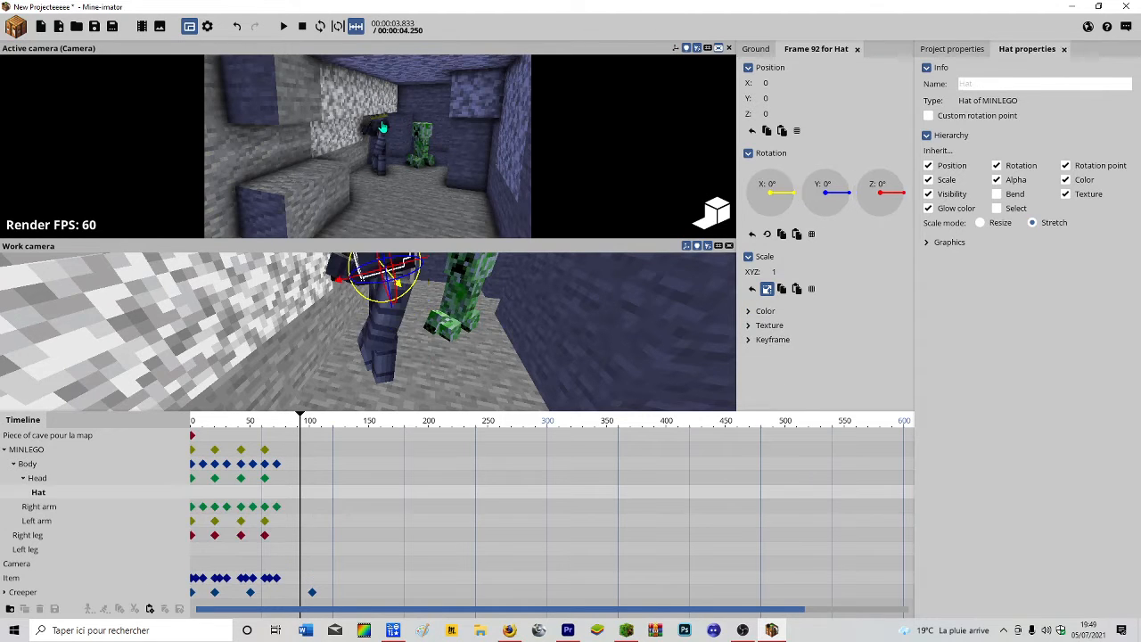
left_click(89, 479)
left_click_drag(789, 189, 771, 100)
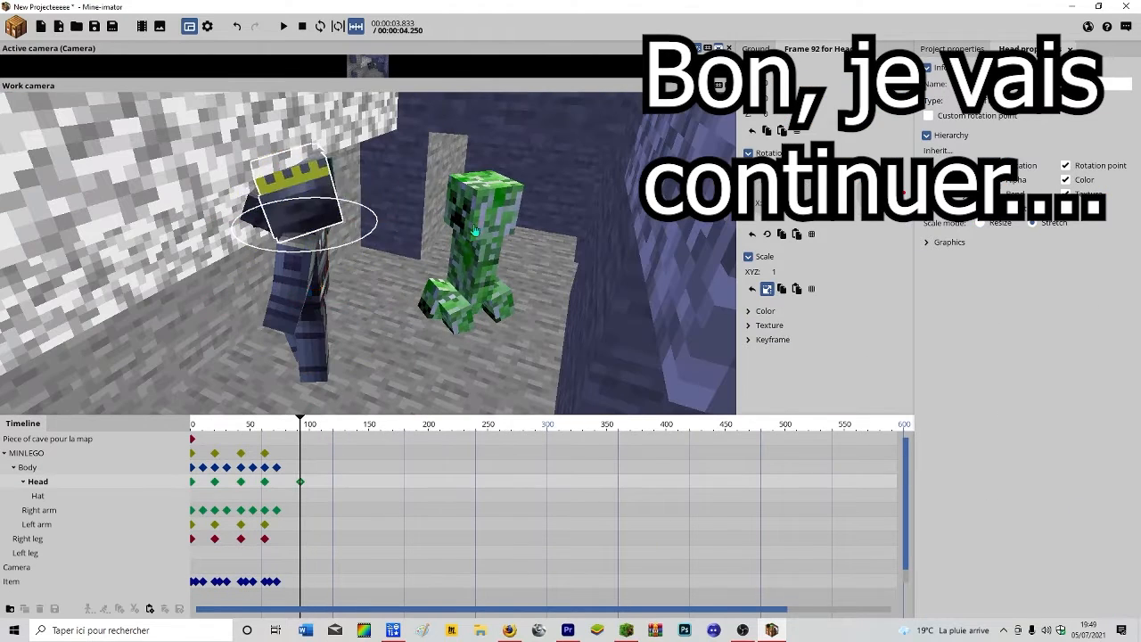
left_click_drag(475, 230, 473, 234)
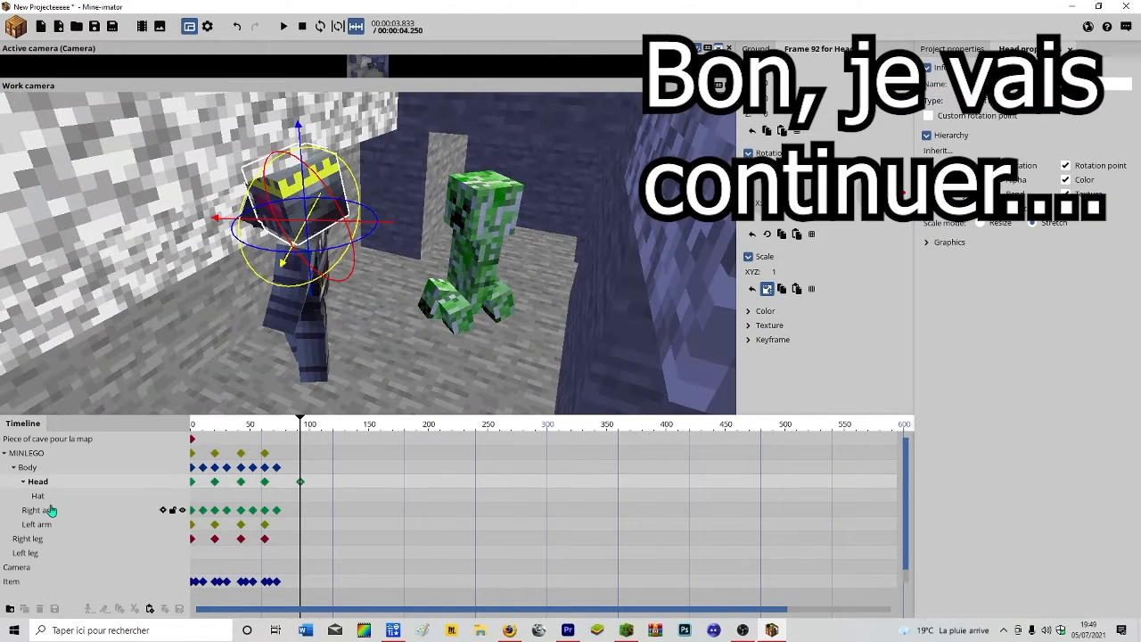
left_click(34, 469)
left_click_drag(301, 345, 345, 346)
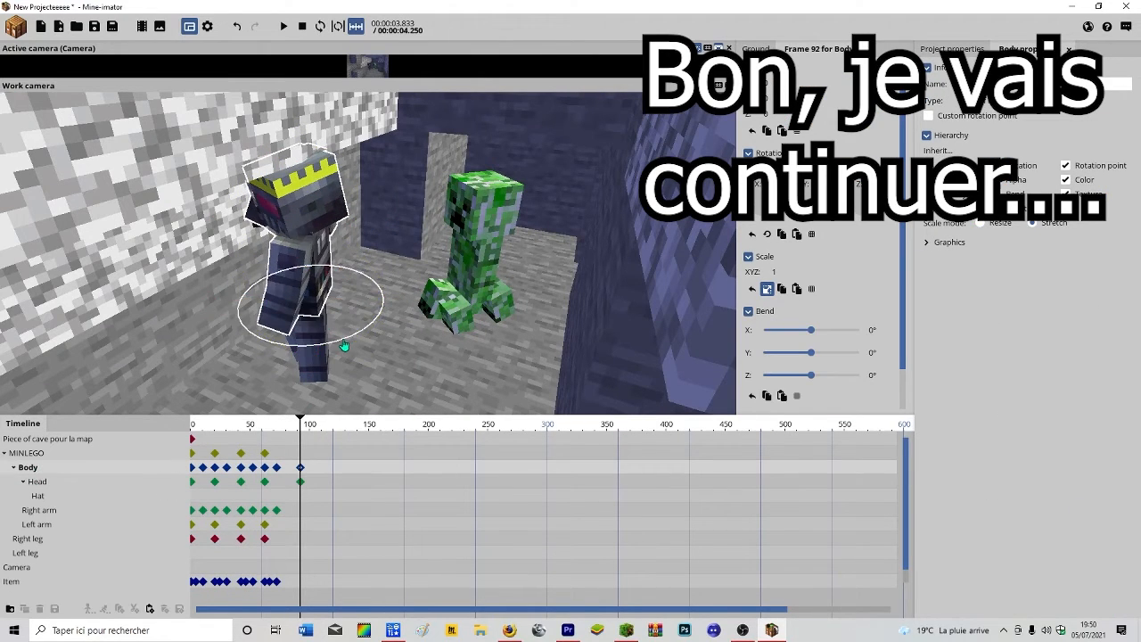
At frame 110, add head and body keyframes that turn MINLEGO further towards the creeper.
left_click(303, 482)
left_click(321, 481)
left_click_drag(307, 256, 346, 261)
left_click(301, 470)
left_click(322, 468)
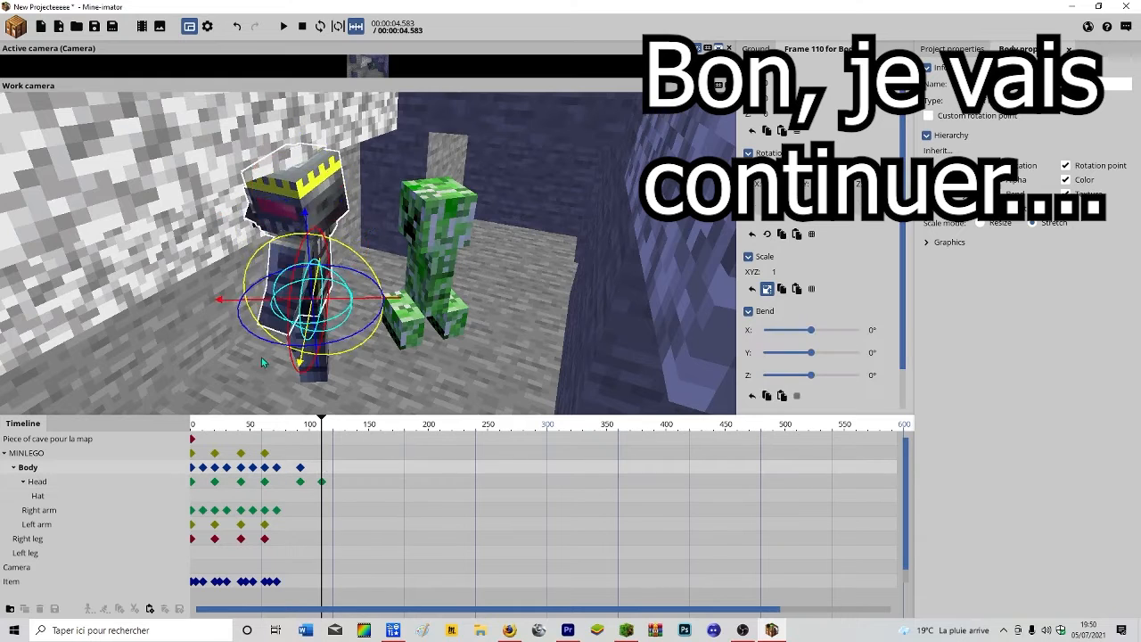
left_click_drag(272, 344, 312, 346)
Play MINLEGO's turn towards the creeper several times from before frame 92.
left_click(279, 438)
left_click(283, 27)
left_click(285, 438)
left_click(283, 27)
left_click(286, 439)
left_click(283, 26)
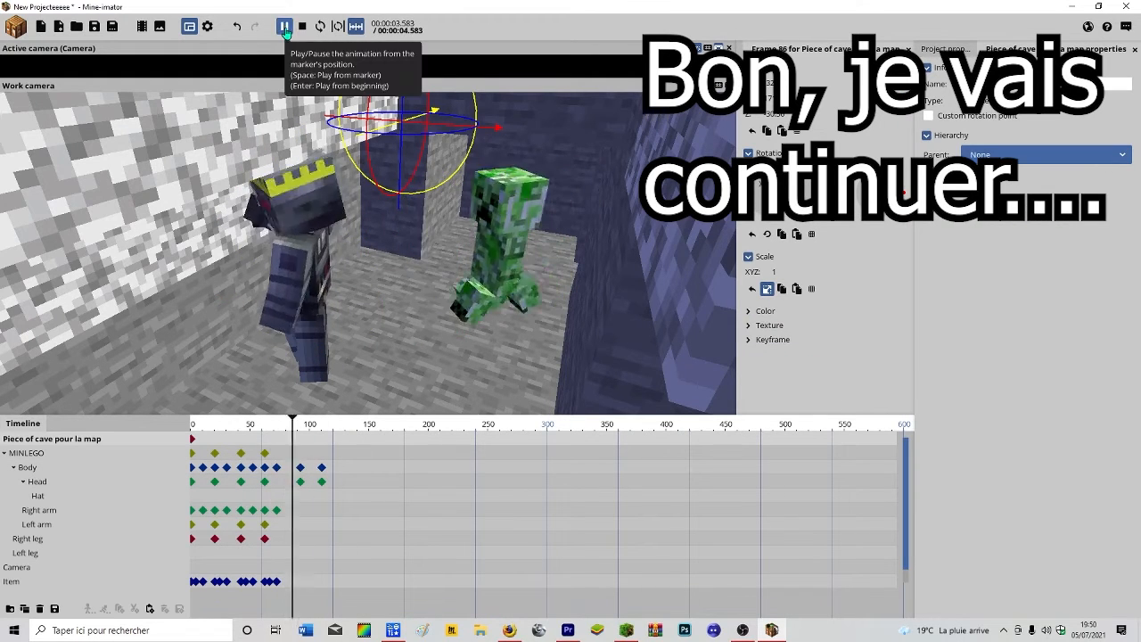
Check MINLEGO's head and body poses at their frame 92 keyframes.
right_click(382, 438)
left_click(511, 445)
left_click(302, 483)
right_click(319, 482)
left_click(512, 445)
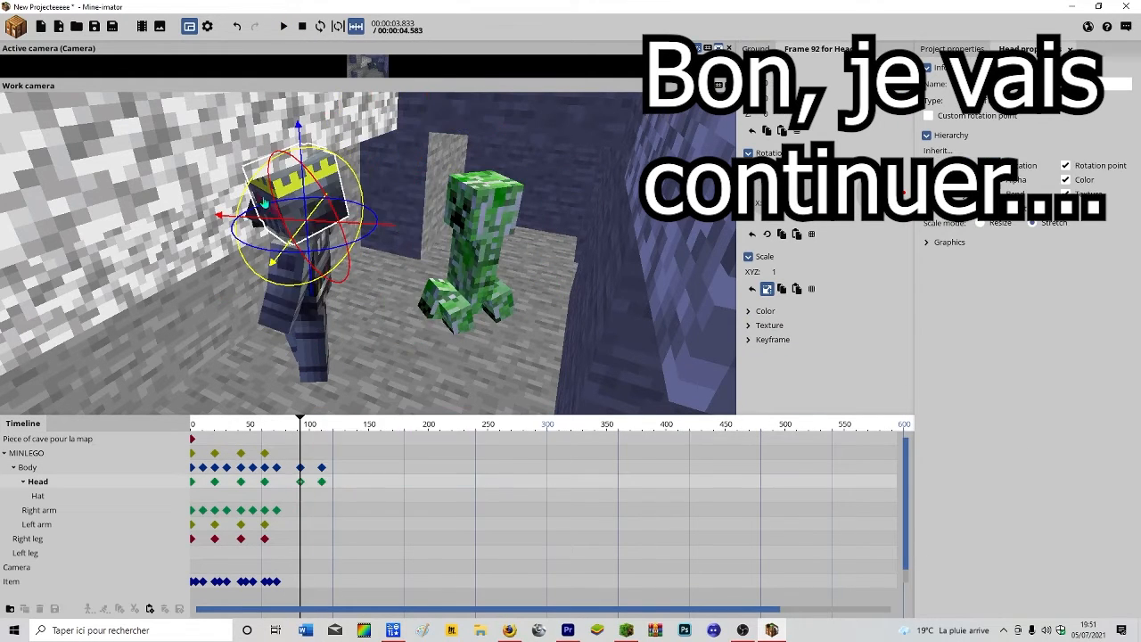
left_click(331, 482)
right_click(319, 469)
left_click(472, 473)
left_click(301, 470)
left_click(301, 470)
right_click(317, 468)
left_click(358, 499)
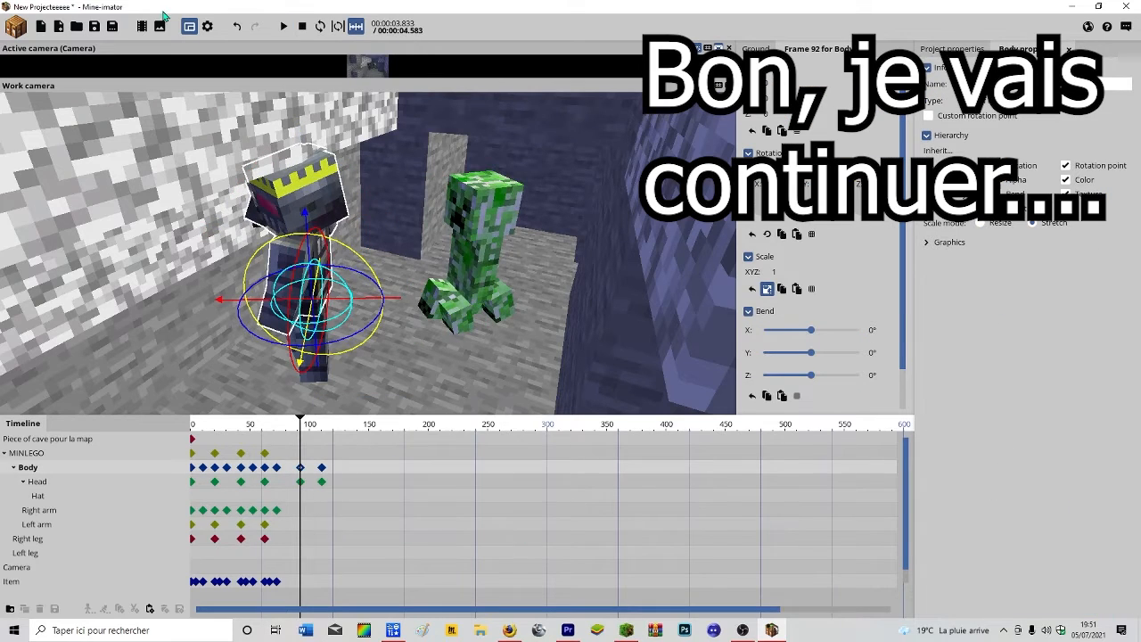
Play MINLEGO's turn and review it in an enlarged active camera view, going back to frame 92.
left_click(283, 27)
left_click_drag(336, 434, 315, 453)
left_click(39, 482)
scroll(334, 454, "up", 2)
left_click_drag(359, 79, 358, 346)
left_click_drag(323, 431, 286, 453)
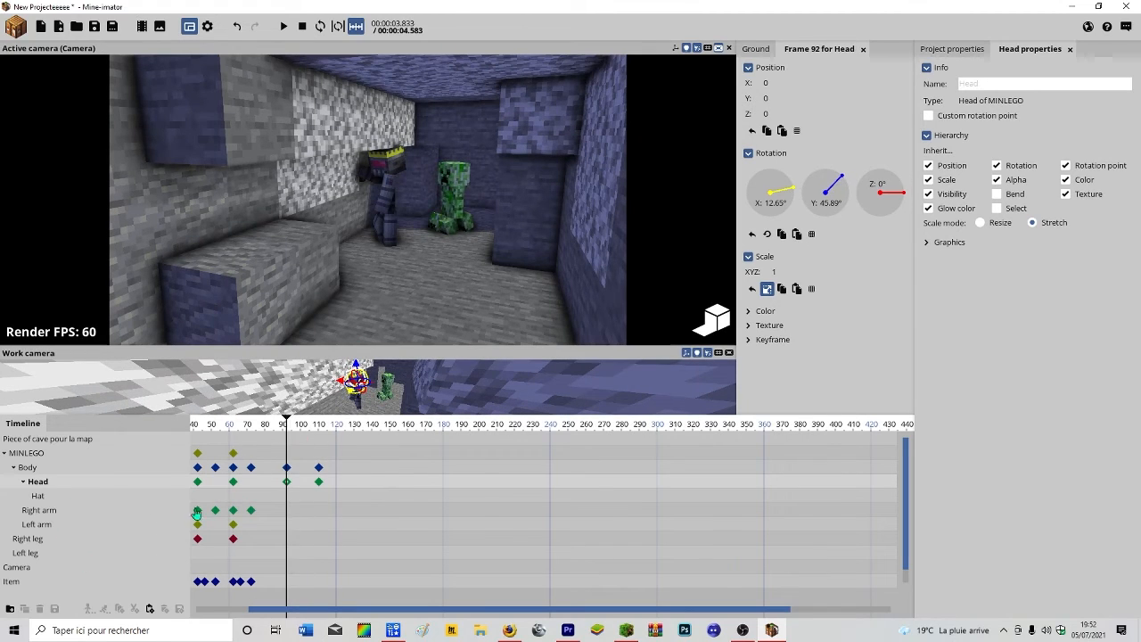
Enlarge the work camera view again and select the pickaxe item beside the character.
left_click(382, 384)
left_click_drag(381, 346, 382, 78)
scroll(374, 223, "up", 3)
left_click(374, 214)
scroll(374, 222, "down", 3)
Keyframe the pickaxe item at frame 92 with Z position 213.05 and play the result.
right_click(286, 582)
left_click(326, 497)
left_click_drag(286, 431, 250, 433)
right_click(250, 582)
left_click(335, 500)
left_click(281, 31)
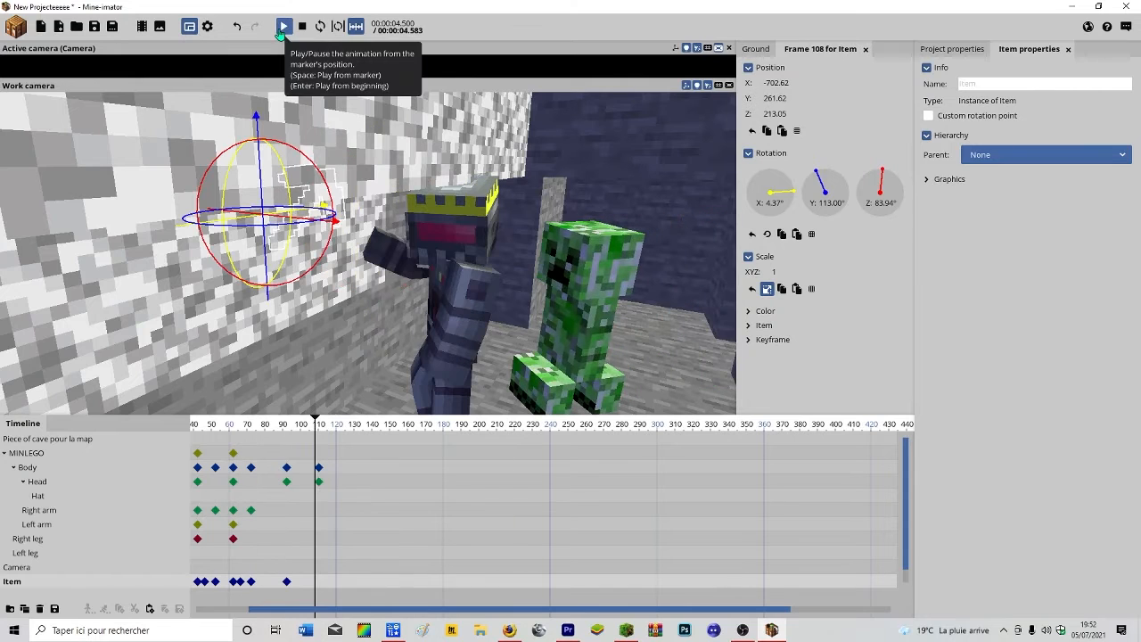
left_click(306, 437)
Create a 3D diamond sword item with the Minecraft texture.
left_click(16, 26)
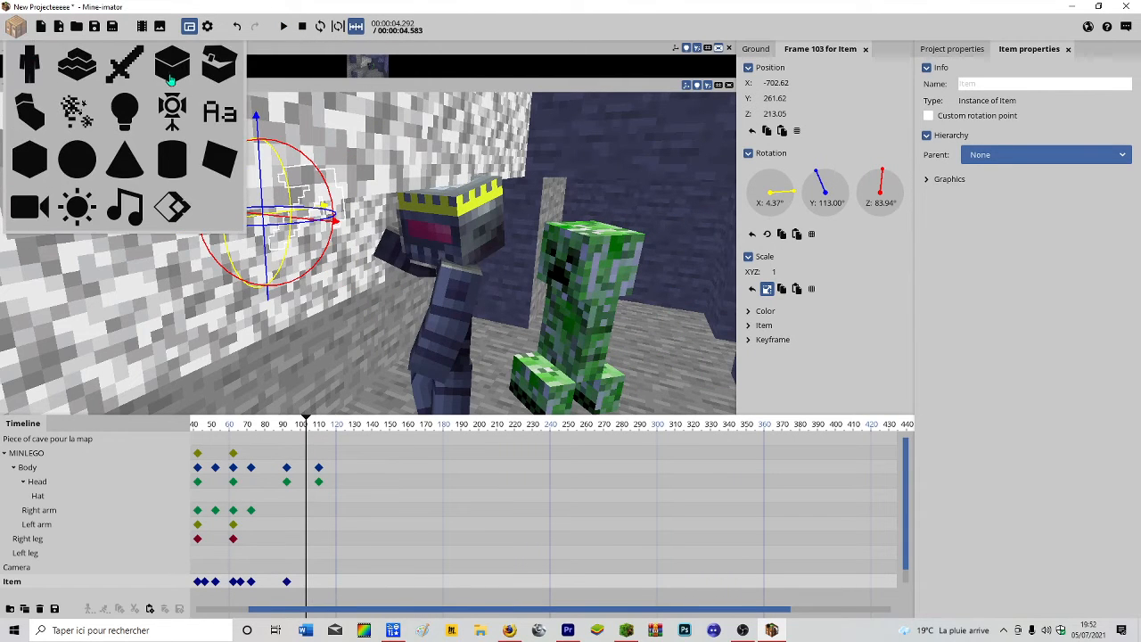
left_click(125, 64)
left_click(293, 231)
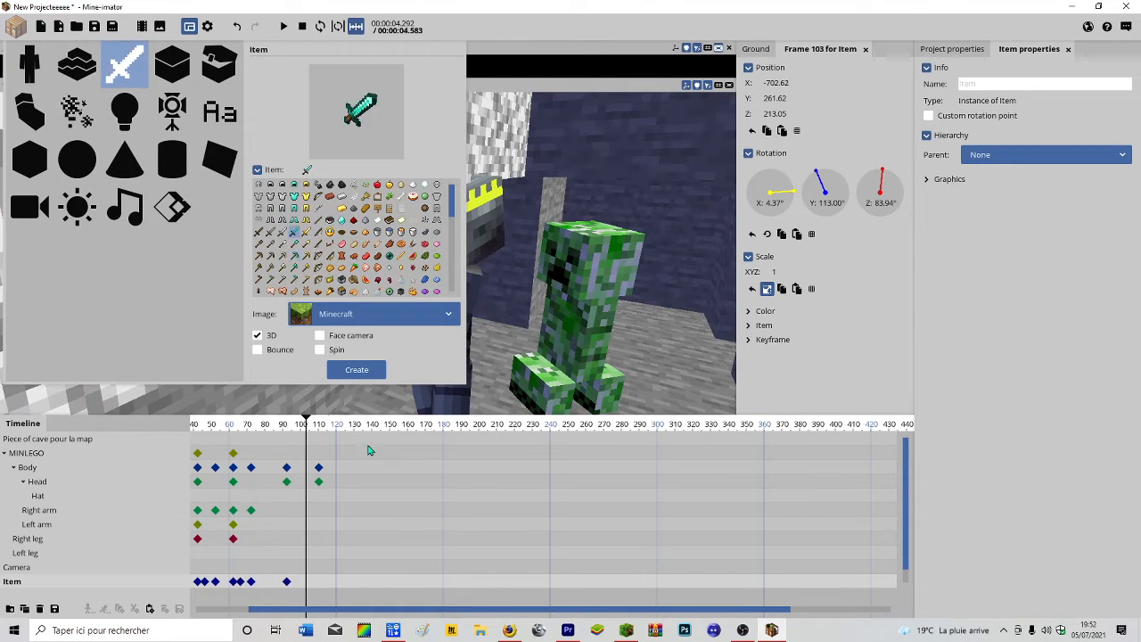
left_click(341, 371)
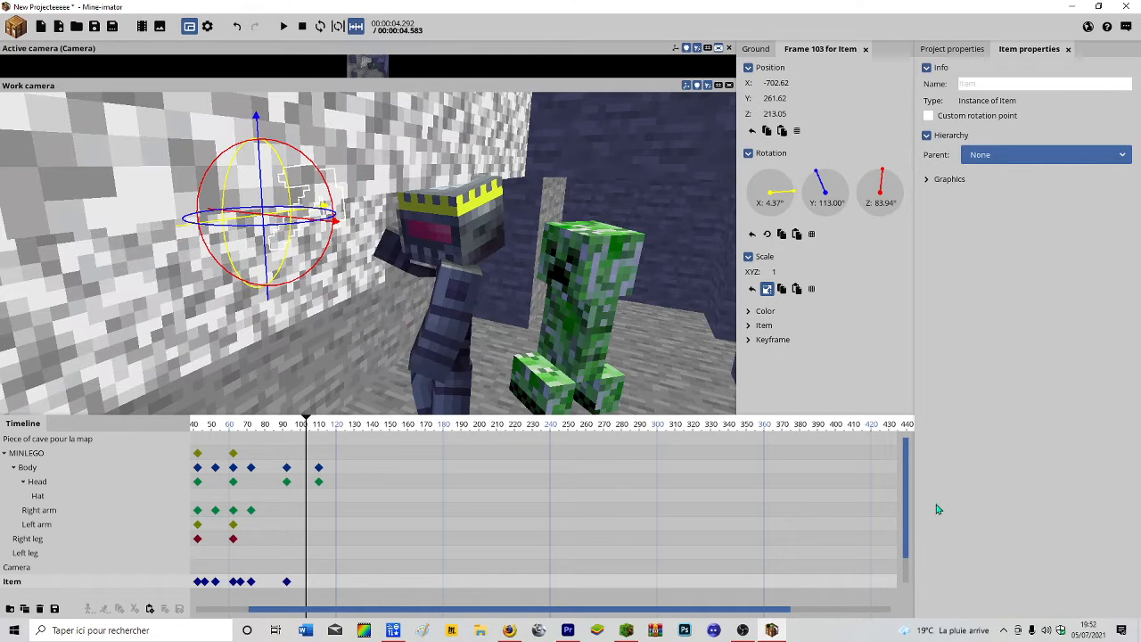
Select the new diamond sword at frame 103 and move it out of the wall towards the character's hand.
left_click_drag(906, 531, 909, 567)
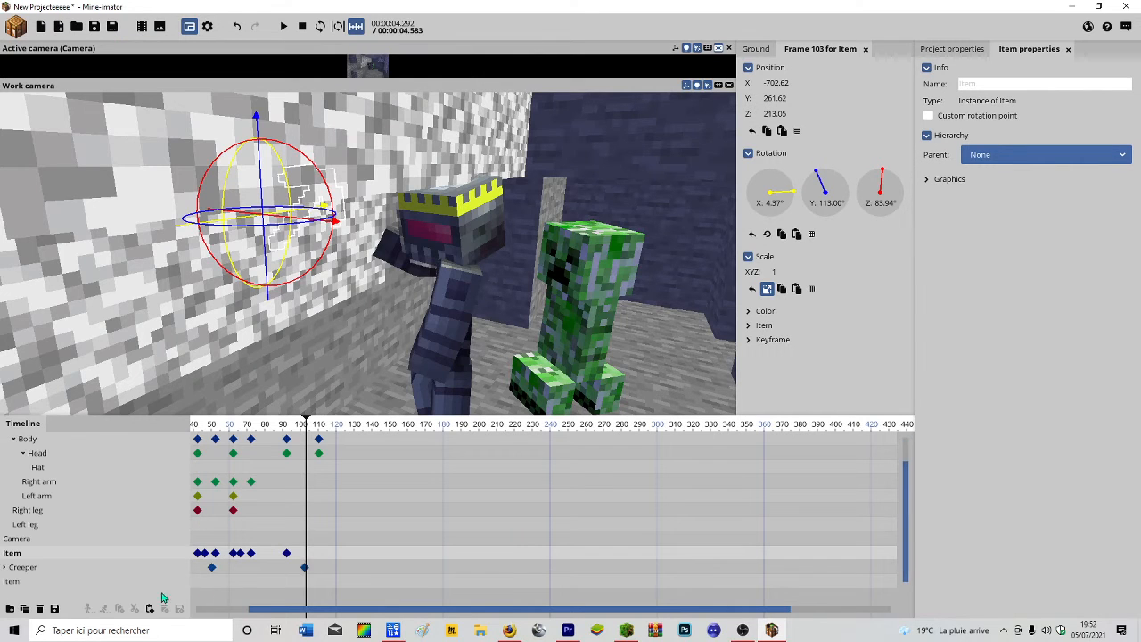
left_click(99, 585)
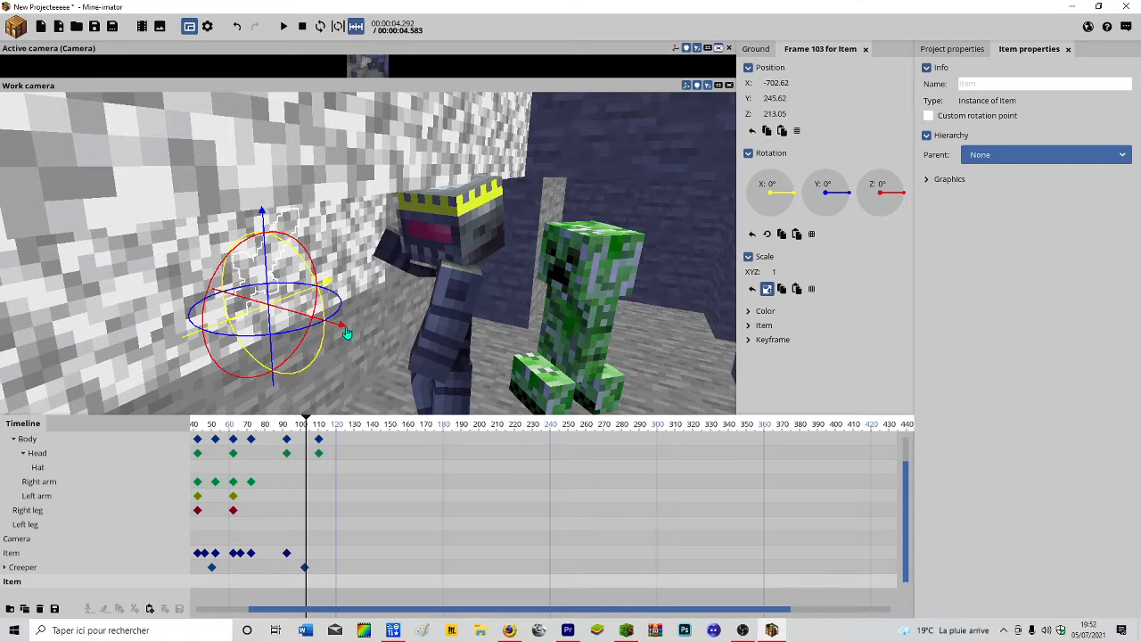
left_click_drag(346, 333, 463, 360)
left_click_drag(377, 250, 410, 196)
key("w")
right_click_drag(446, 375, 452, 383)
left_click_drag(456, 384, 509, 394)
left_click(497, 371)
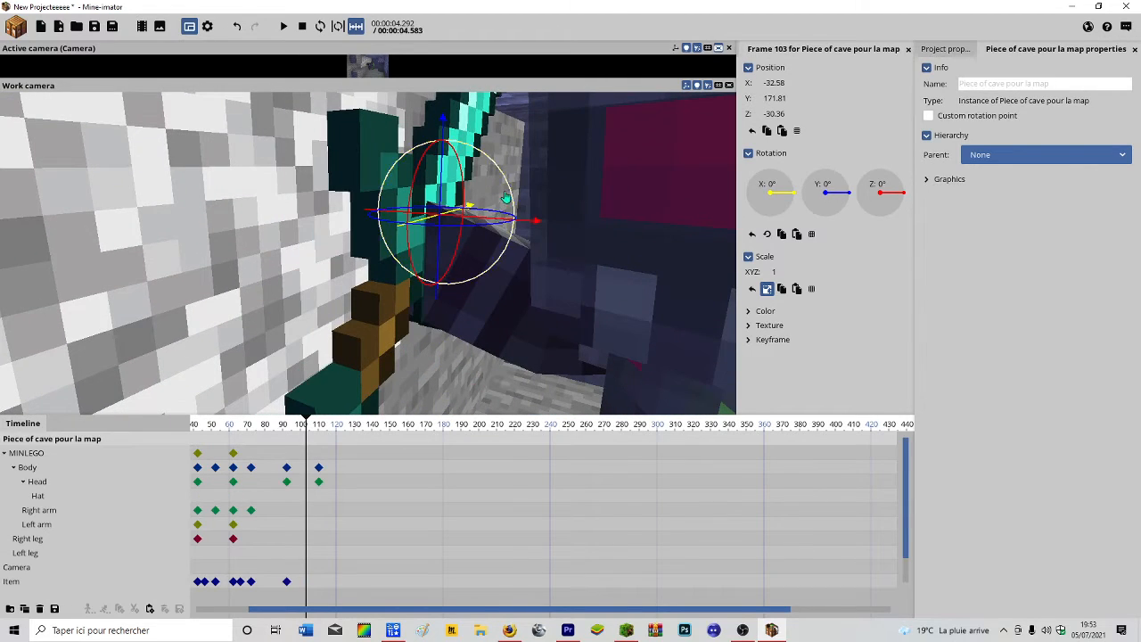
left_click_drag(484, 233, 441, 250)
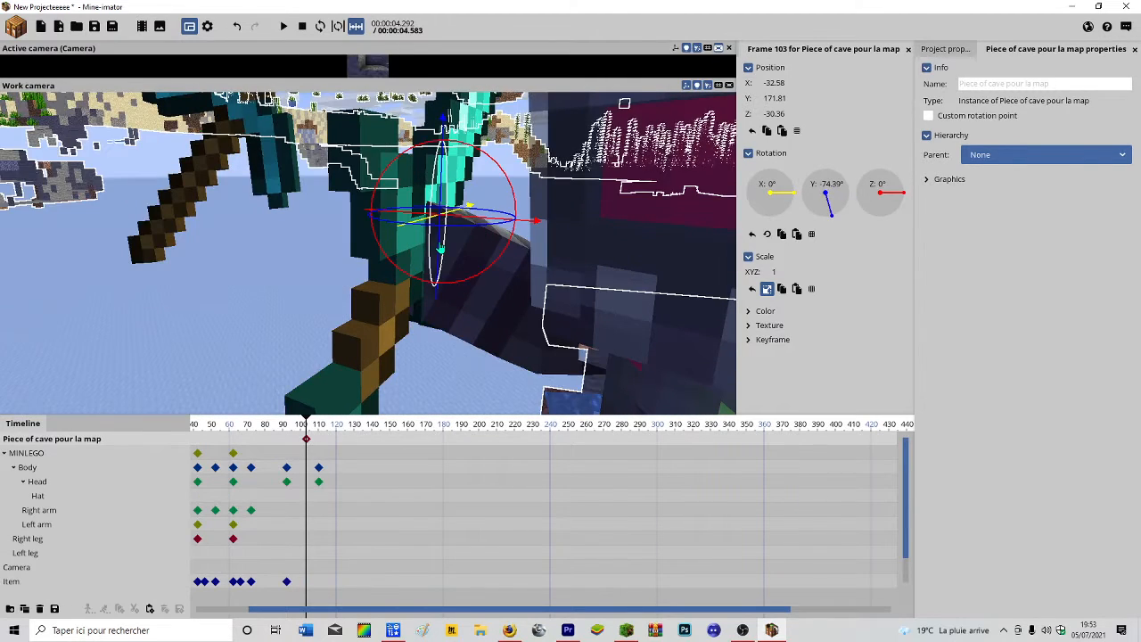
key("ctrl+z")
Select the diamond sword, rotate it to Y -83.15° at the character's hand, and move its keyframe to frame 89.
left_click(105, 583)
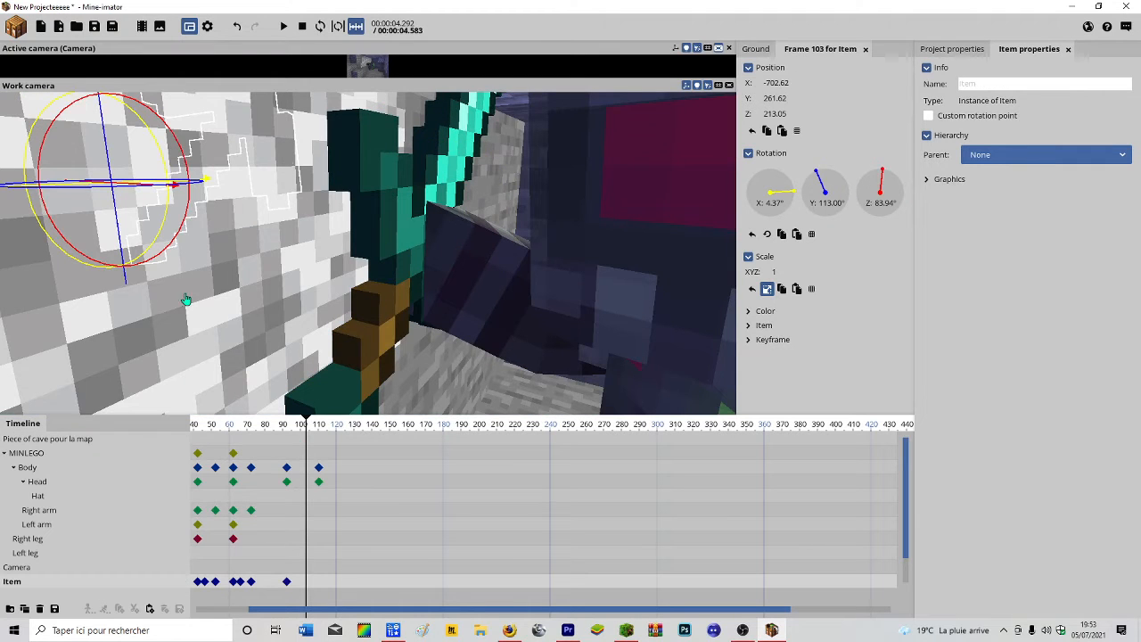
scroll(102, 555, "down", 1)
left_click(62, 582)
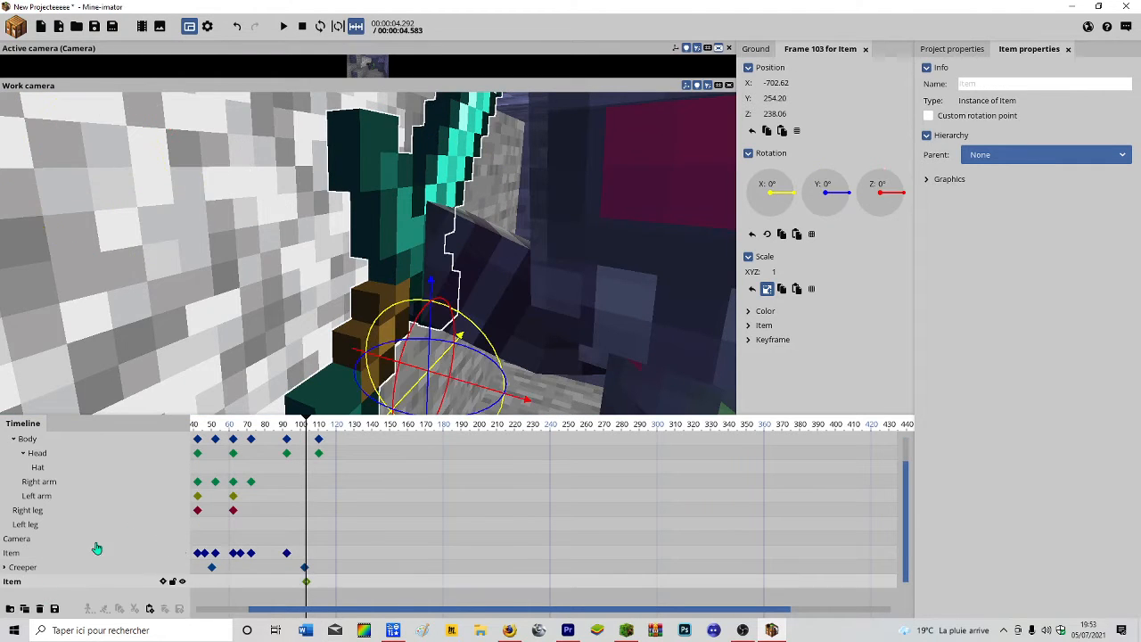
left_click_drag(477, 395, 552, 357)
right_click_drag(553, 357, 469, 231)
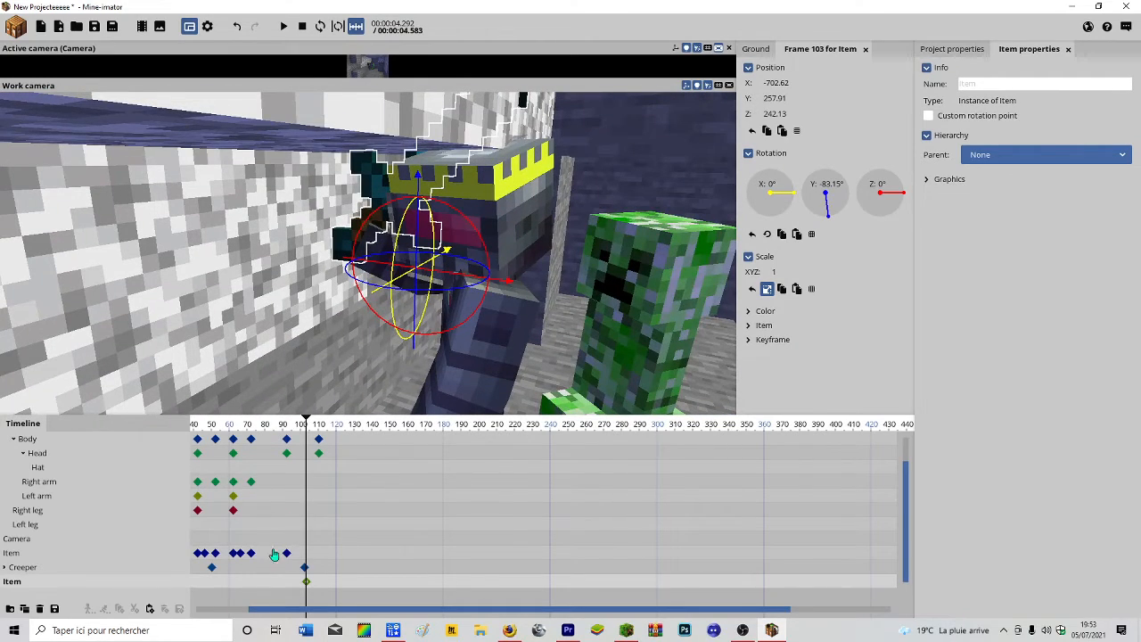
left_click_drag(307, 588, 280, 587)
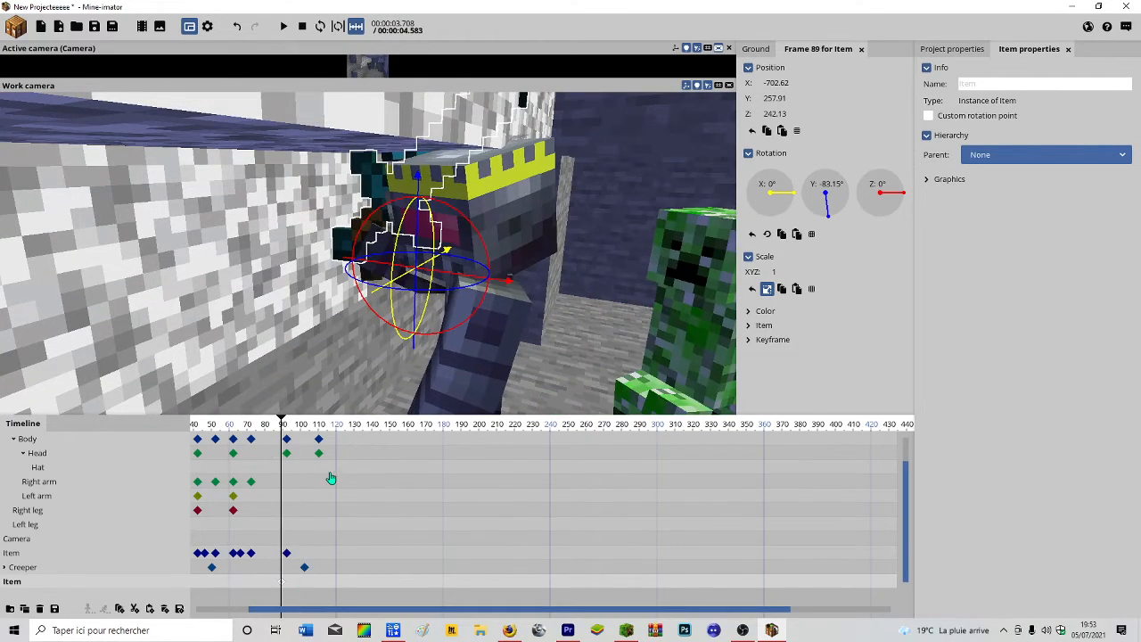
Select the MINLEGO character and play the animation from frame 85 to check the turn, pausing at frame 155.
left_click_drag(303, 428, 388, 446)
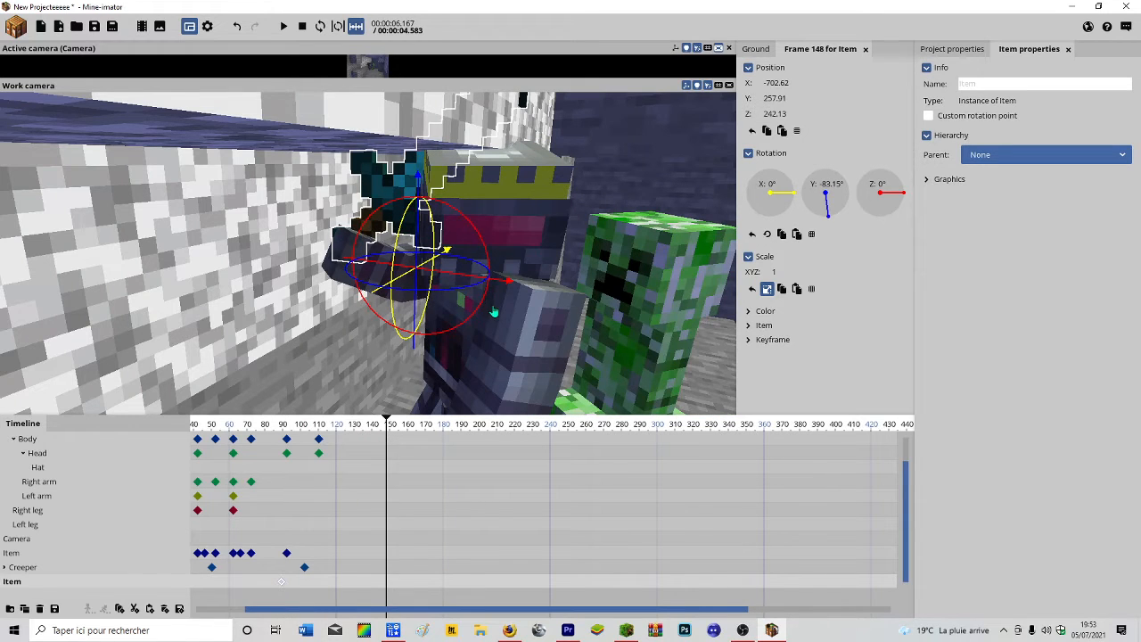
scroll(493, 314, "down", 4)
scroll(364, 523, "up", 5)
left_click_drag(401, 612, 147, 608)
left_click_drag(658, 292, 658, 292)
scroll(658, 293, "down", 3)
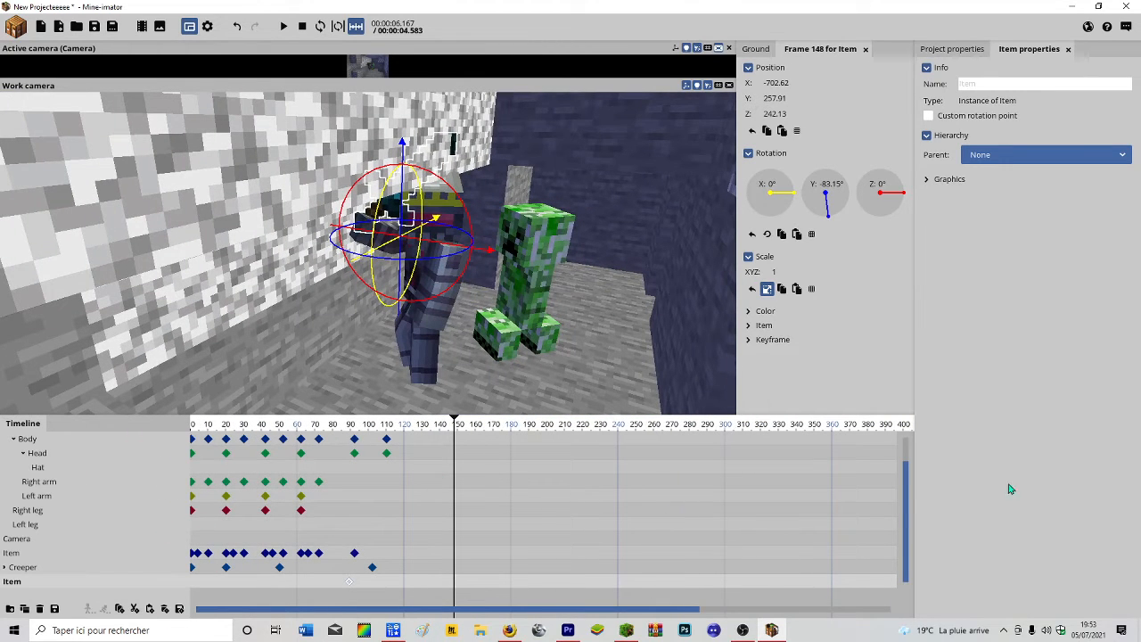
left_click_drag(905, 510, 906, 455)
left_click(31, 455)
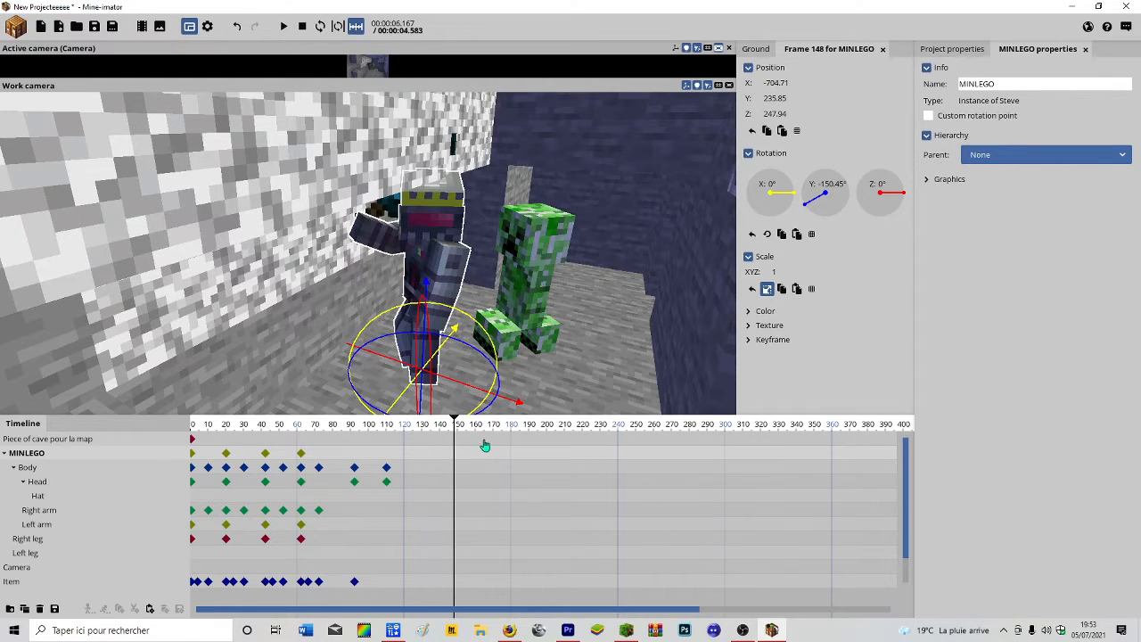
left_click_drag(457, 426, 342, 426)
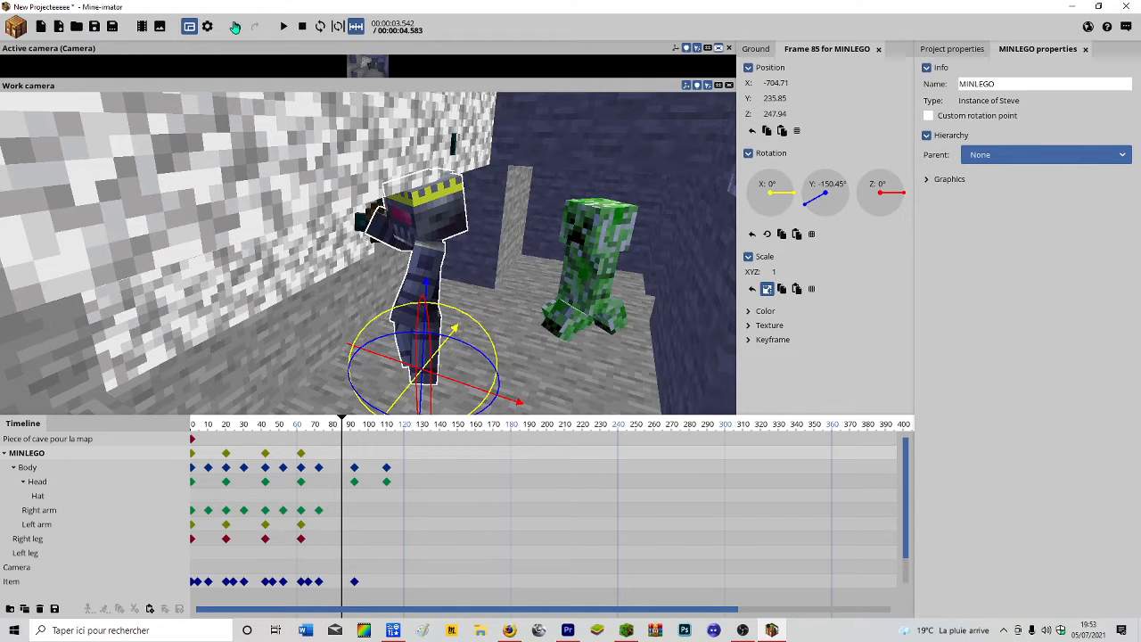
left_click(283, 27)
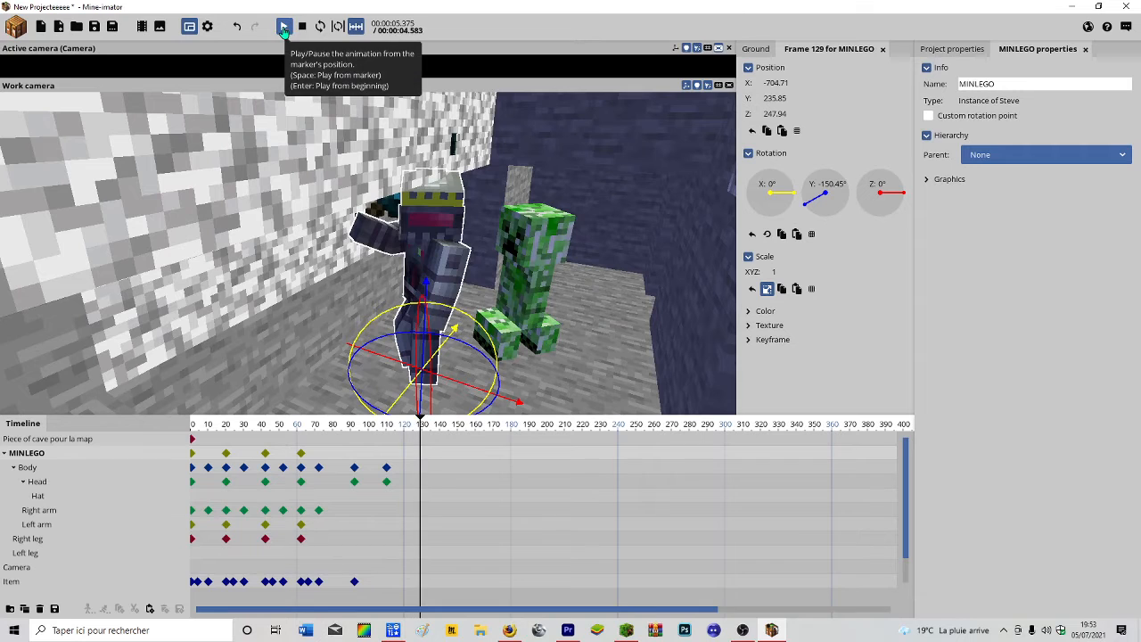
left_click(284, 27)
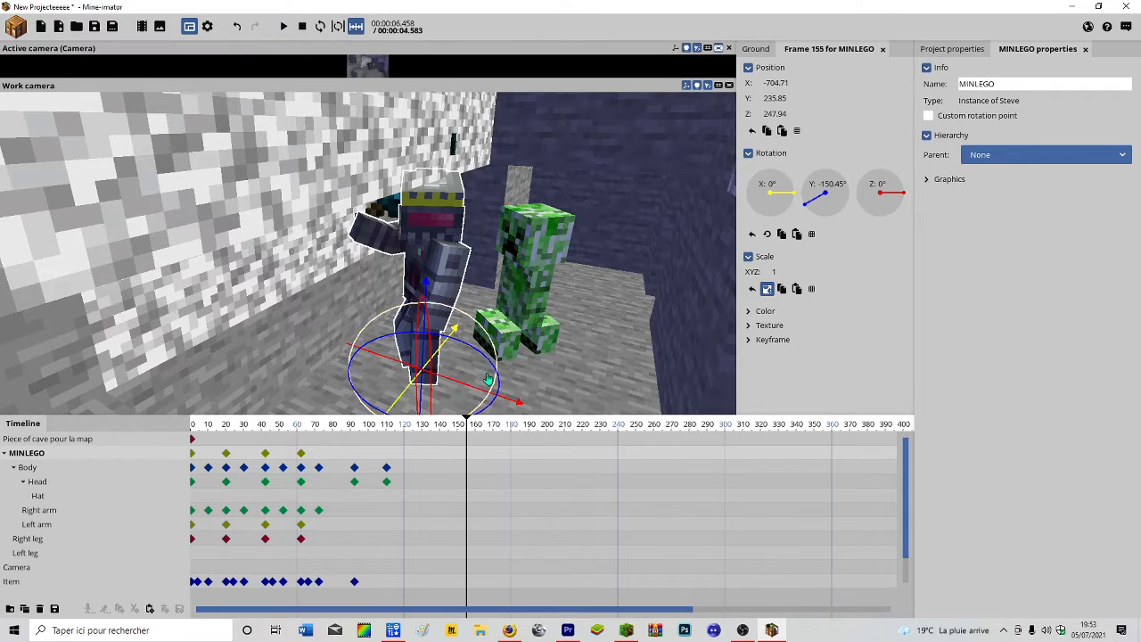
At frame 155, turn the whole MINLEGO character further around and rotate its head to Y 14.95°.
left_click_drag(501, 380, 226, 250)
right_click_drag(566, 276, 567, 275)
key("w")
left_click(349, 197)
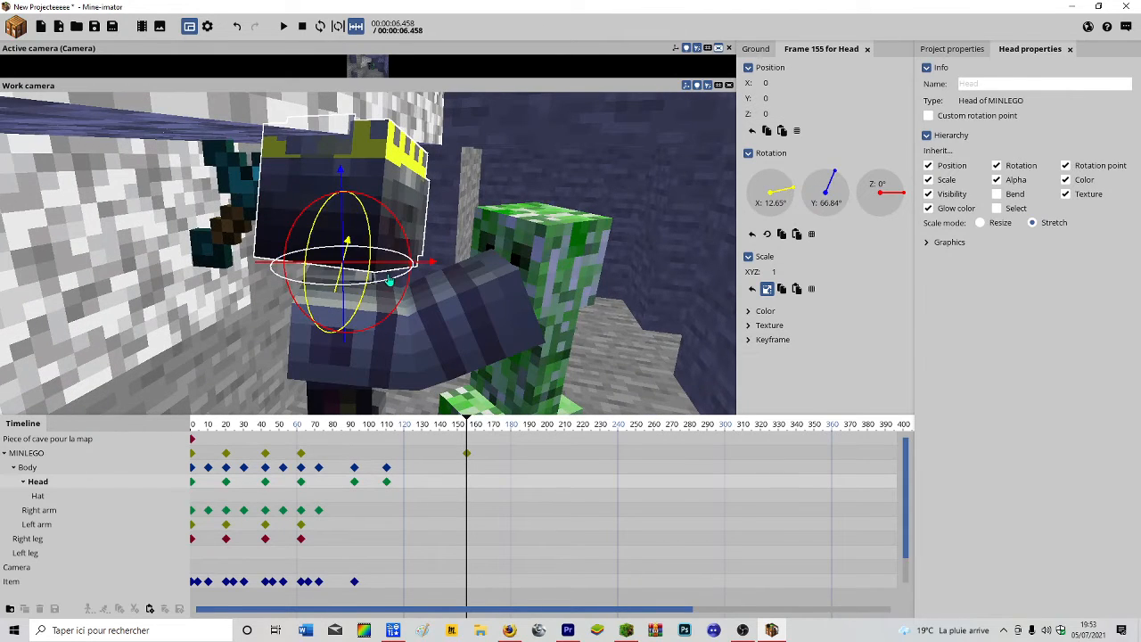
left_click_drag(389, 284, 365, 288)
right_click_drag(365, 288, 383, 295)
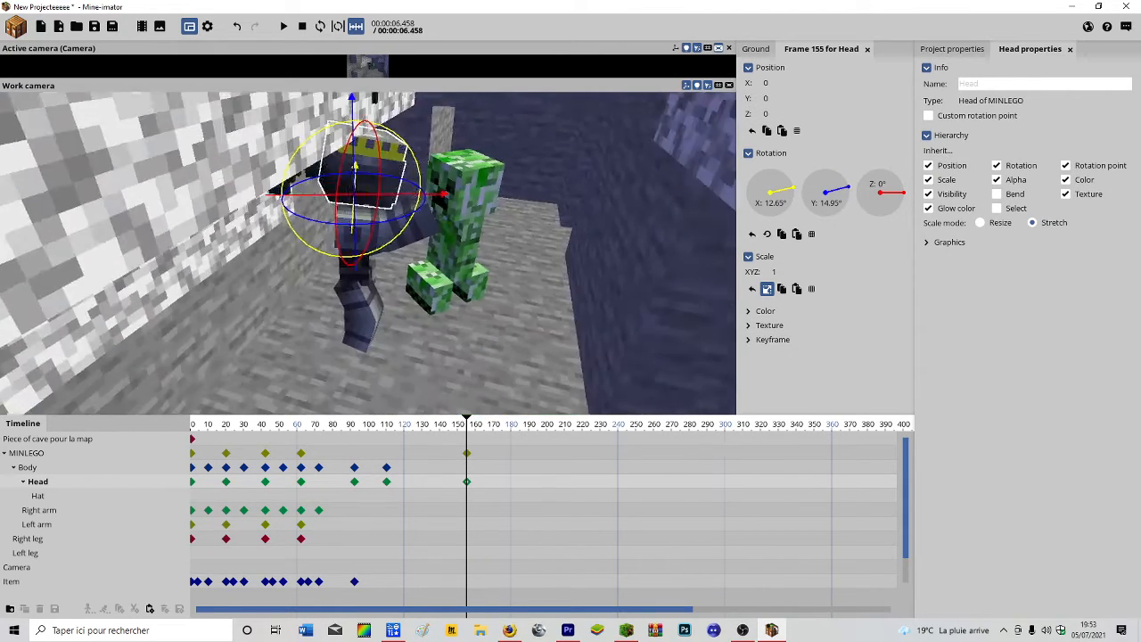
At frame 155, rotate the right leg to X 6.42° and the body to X 10.89°, Y 18.93°.
left_click(389, 299)
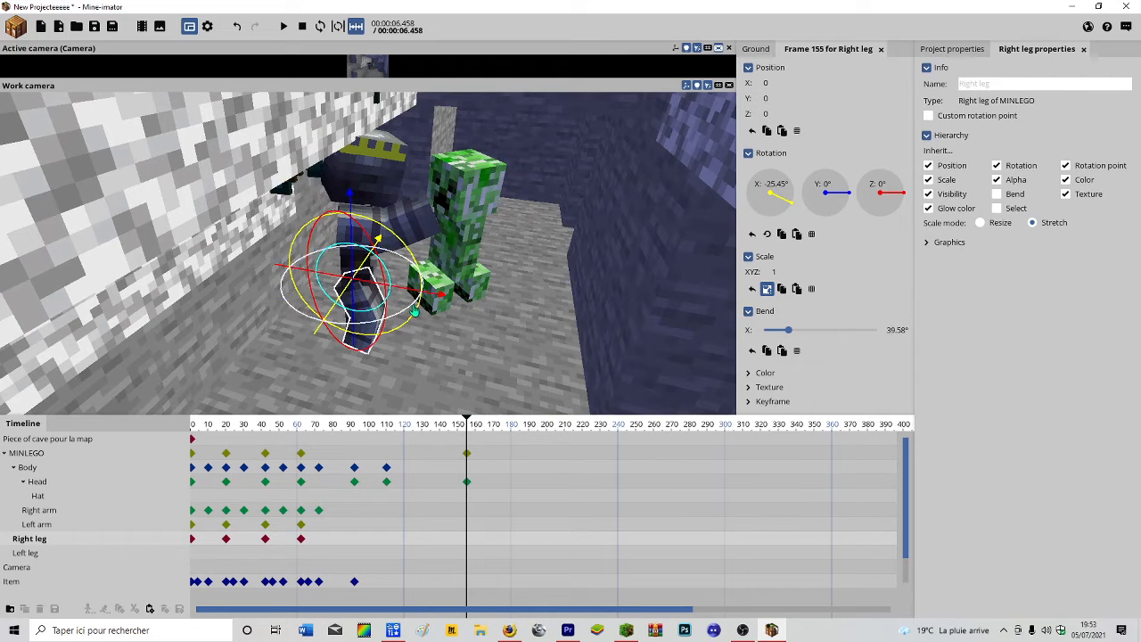
mouse_move(381, 310)
left_mouse_down()
mouse_move(390, 264)
mouse_move(432, 241)
mouse_move(382, 317)
left_mouse_up()
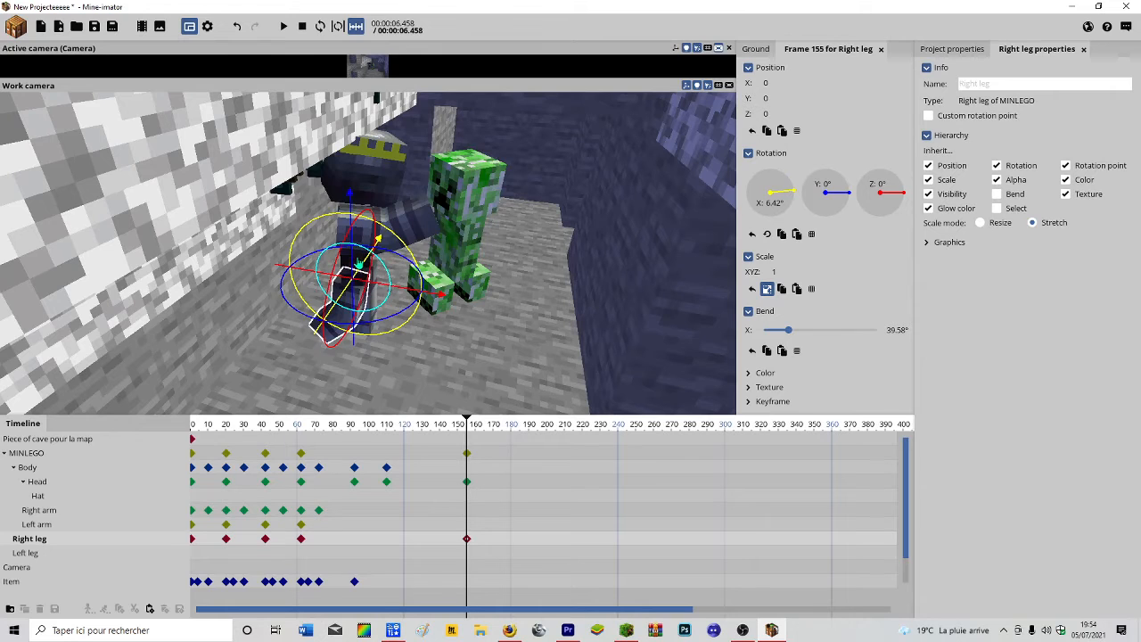
left_click(381, 185)
left_click_drag(406, 229, 414, 233)
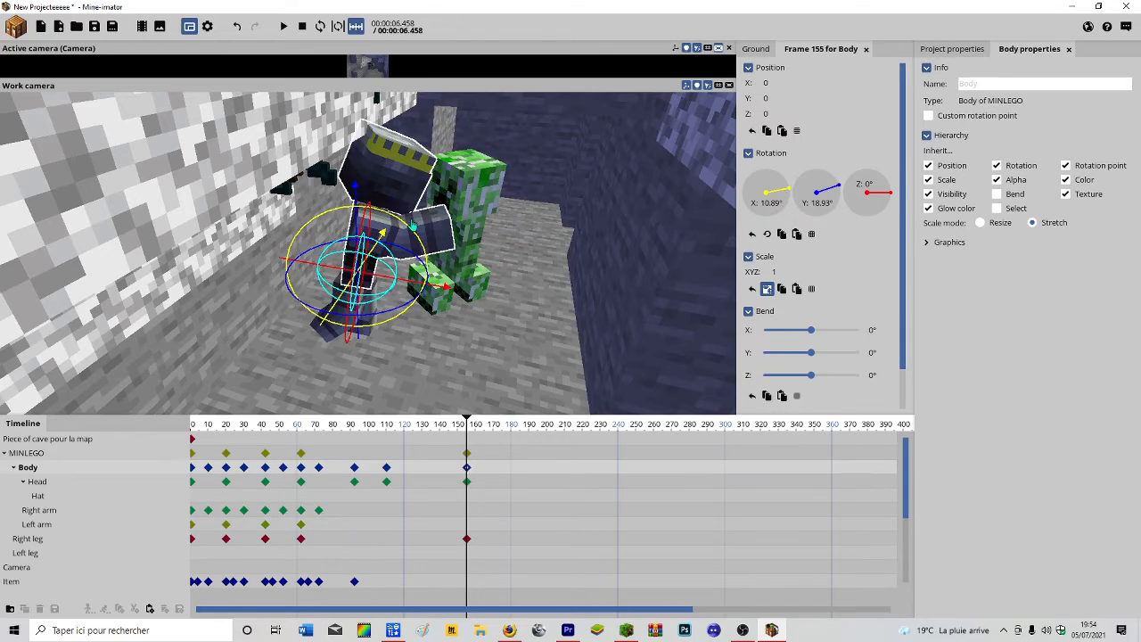
Rotate the right arm at frame 155 to about X -3.14°, Y 72.01°, Z -48.73°, and reselect the whole character.
left_click(415, 233)
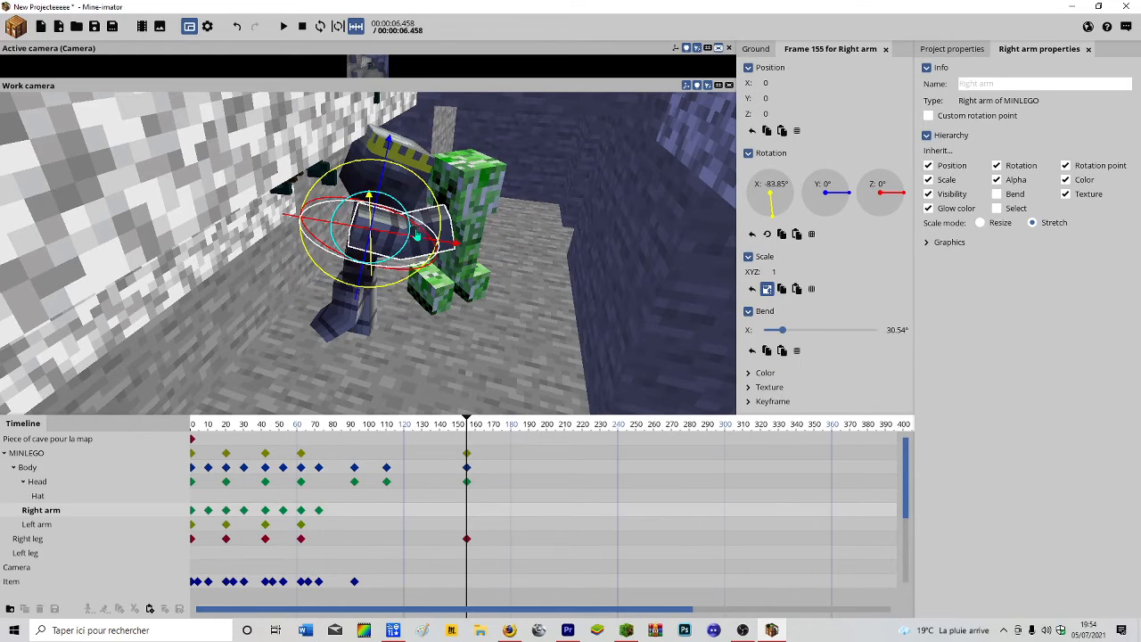
left_click_drag(647, 202, 572, 234)
left_click_drag(504, 257, 482, 233)
left_click(397, 451)
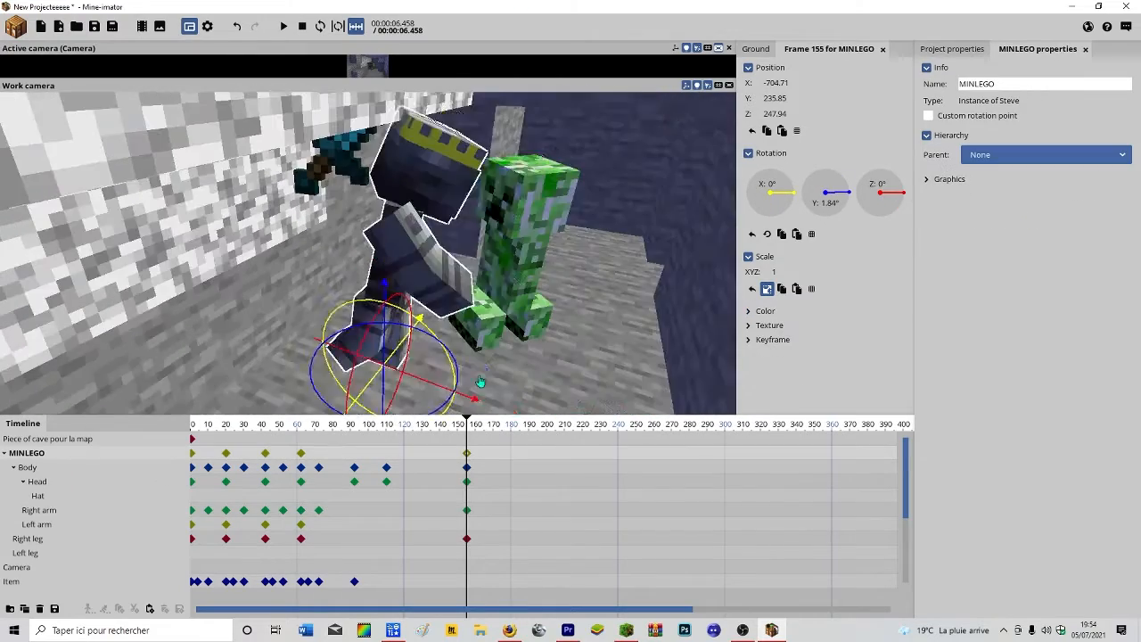
Move the diamond sword at frame 155 beside the character's right hand, to about X -700.05, Y 246.75, Z 265.93.
left_click(310, 143)
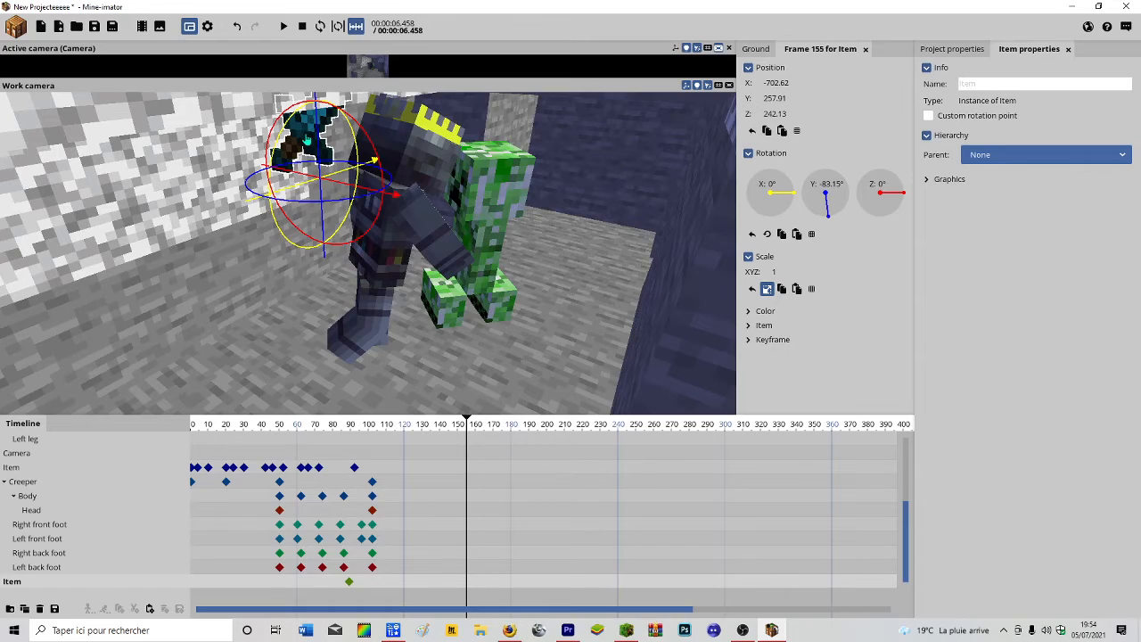
left_click_drag(399, 196, 606, 237)
right_click_drag(606, 236, 532, 172)
left_click_drag(395, 177, 392, 280)
left_click_drag(468, 352, 370, 331)
right_click_drag(370, 330, 384, 294)
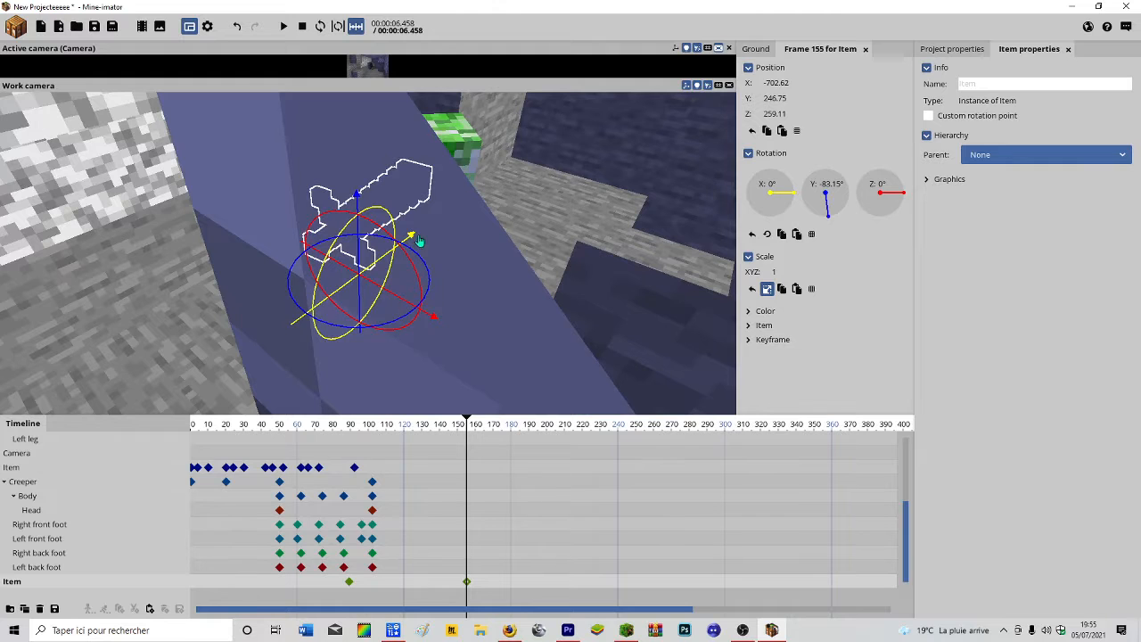
right_click_drag(490, 229, 491, 207)
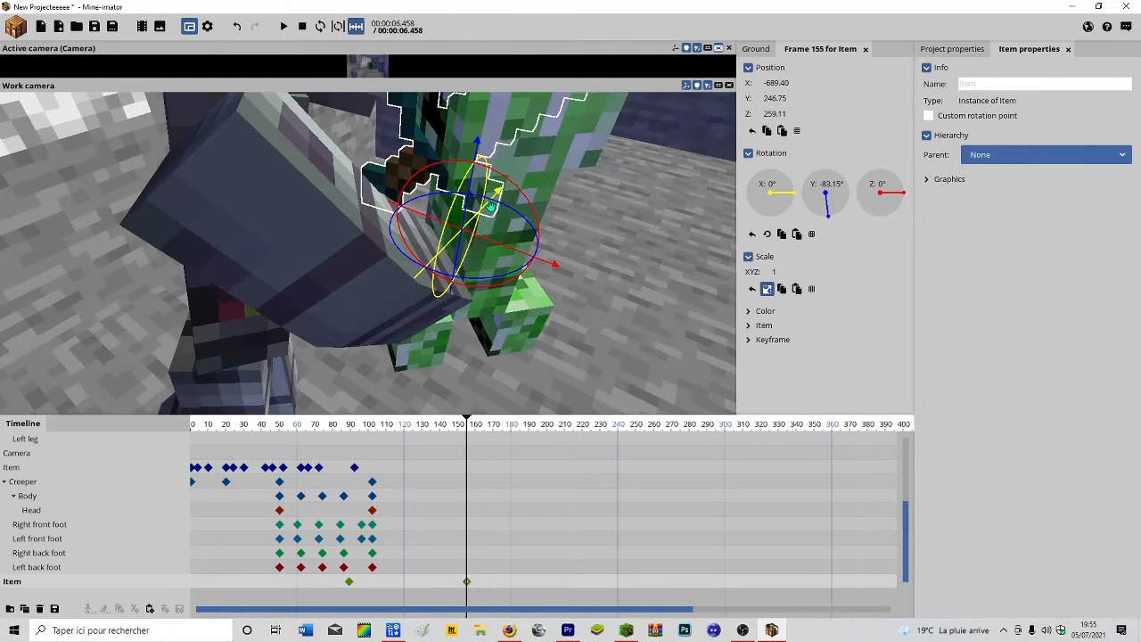
left_click_drag(449, 247, 593, 376)
right_click_drag(593, 376, 316, 345)
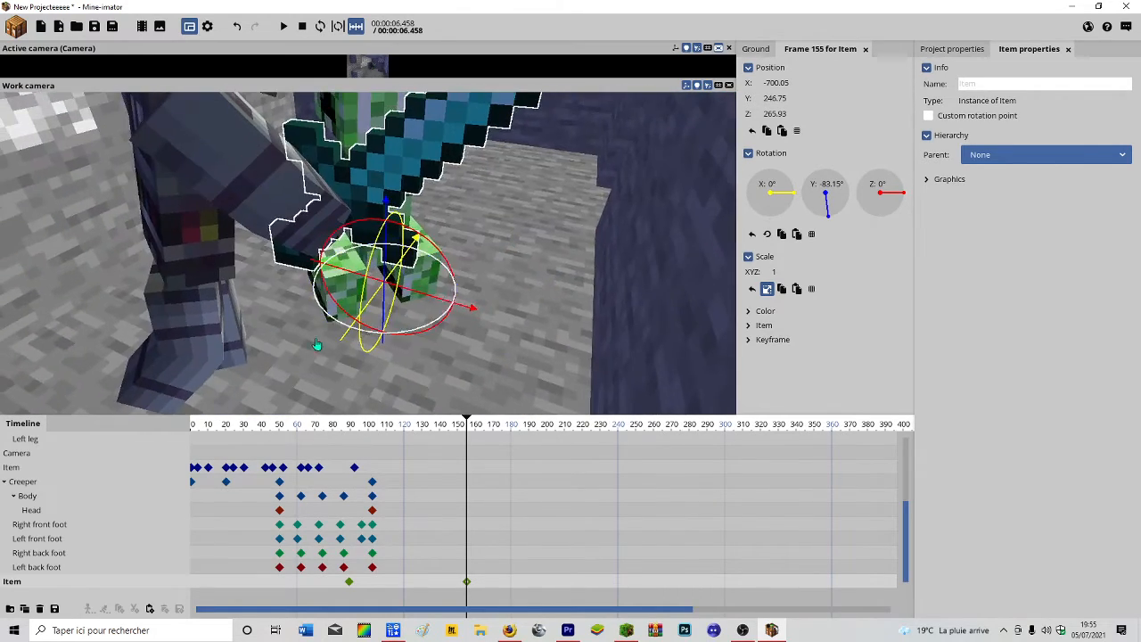
Turn the sword to about Y -24.93° at frame 155 and shift it to about X -696.64, Y 248.15, Z 263.96.
left_click_drag(411, 333, 436, 313)
left_click_drag(375, 261, 428, 236)
left_click_drag(392, 157, 392, 143)
mouse_move(392, 143)
right_mouse_down()
mouse_move(383, 147)
mouse_move(482, 156)
mouse_move(392, 165)
right_mouse_up()
right_click_drag(287, 254, 282, 251)
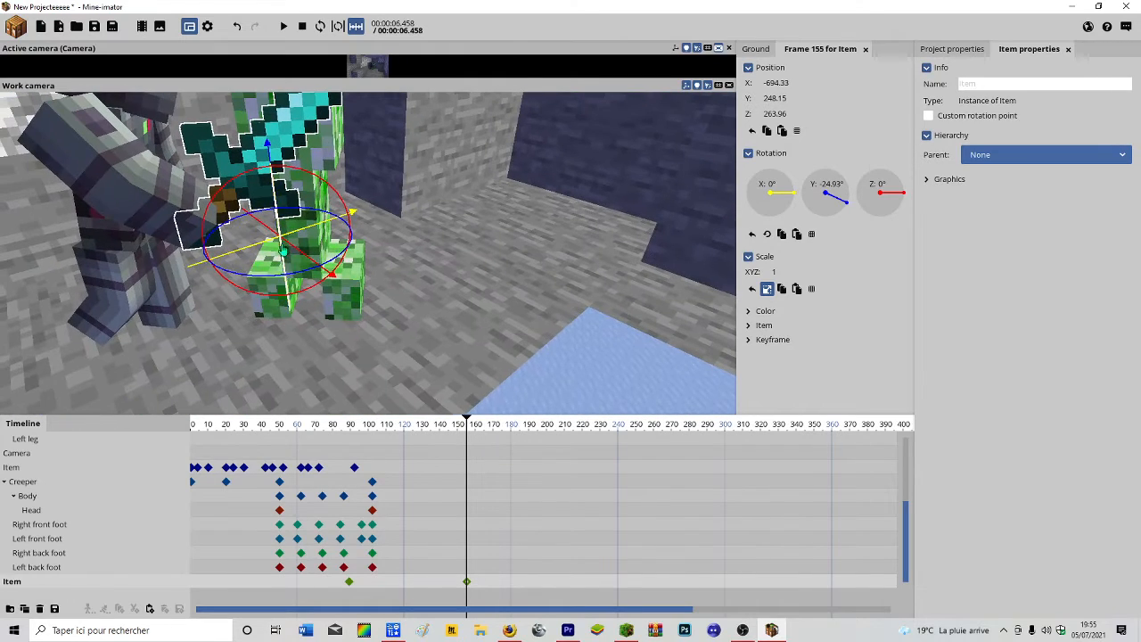
right_click_drag(361, 207, 343, 212)
left_click_drag(367, 215, 339, 227)
right_click_drag(339, 227, 313, 203)
Fit the sword into the hand at frame 155, at about X -698.68, Y 246.01, Z 260.68, rotated to Y -6.12°, Z -32.12°.
left_click(332, 209)
left_click(287, 289)
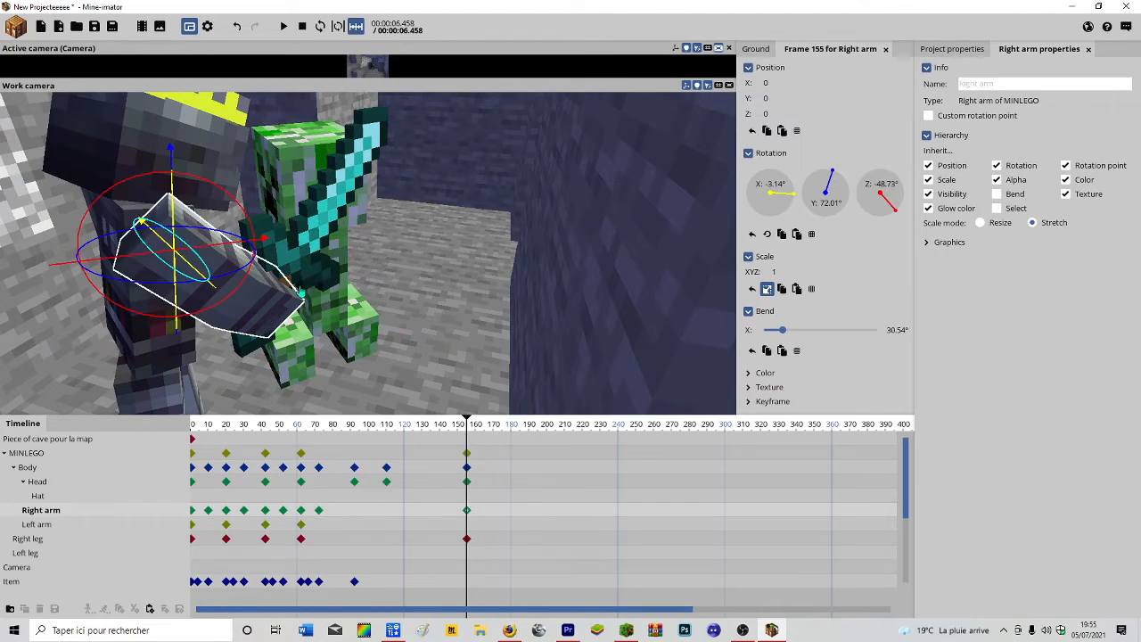
left_click(327, 280)
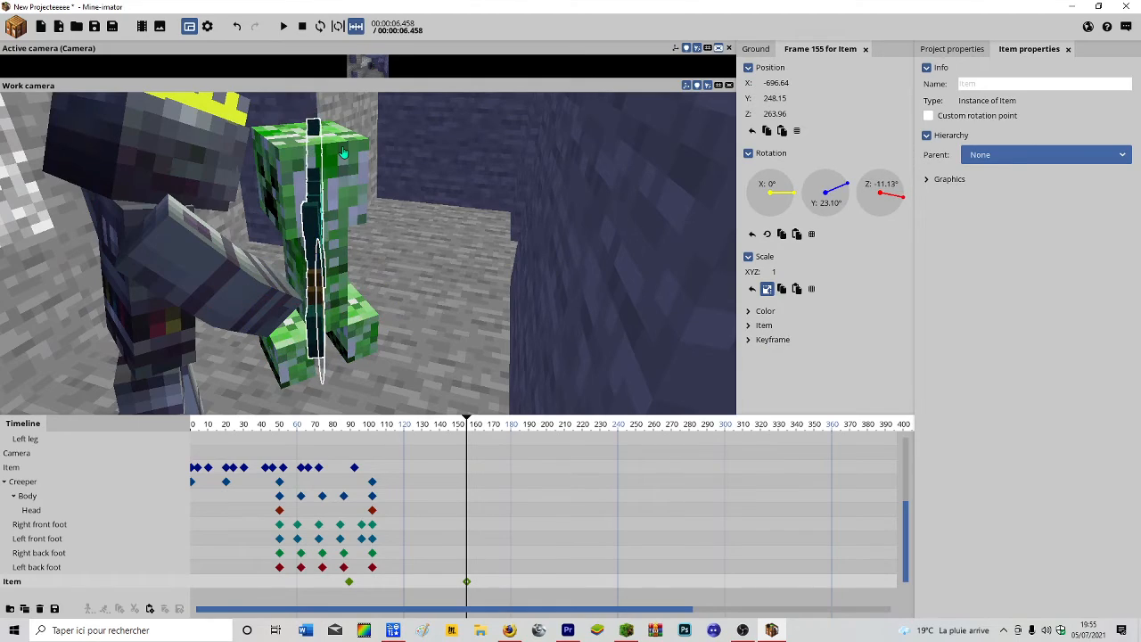
mouse_move(326, 280)
right_mouse_down()
mouse_move(339, 283)
mouse_move(317, 296)
mouse_move(341, 296)
right_mouse_up()
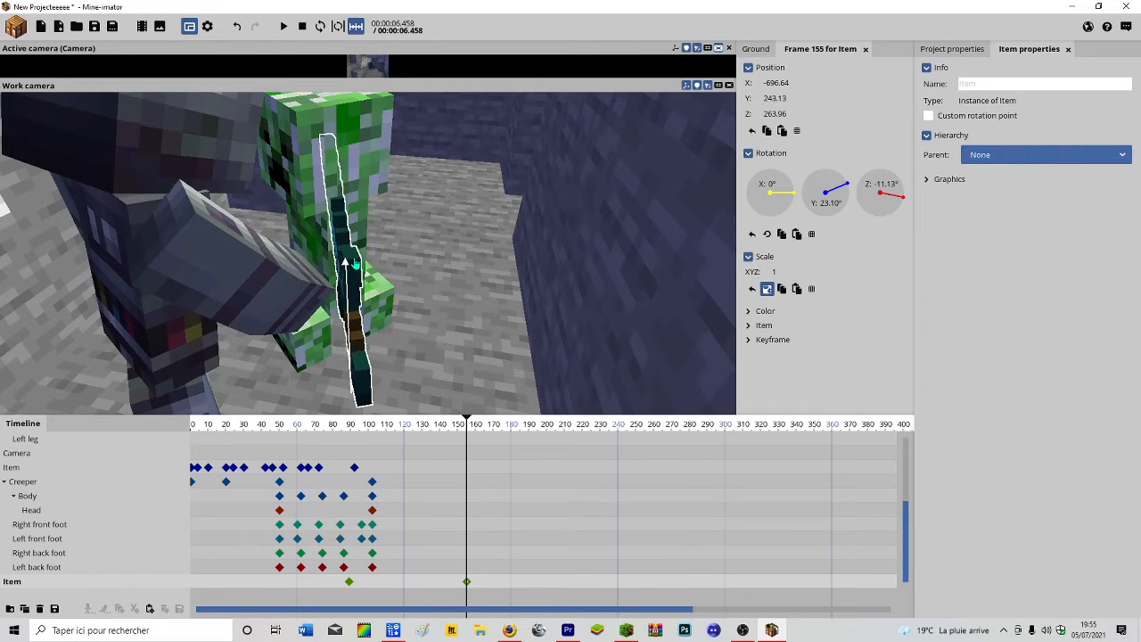
mouse_move(491, 300)
left_mouse_down()
mouse_move(492, 260)
mouse_move(493, 298)
left_mouse_up()
left_click_drag(491, 379, 497, 376)
left_click_drag(357, 287, 356, 283)
left_click_drag(303, 353, 287, 357)
left_click_drag(446, 295, 446, 294)
right_click_drag(287, 214, 287, 214)
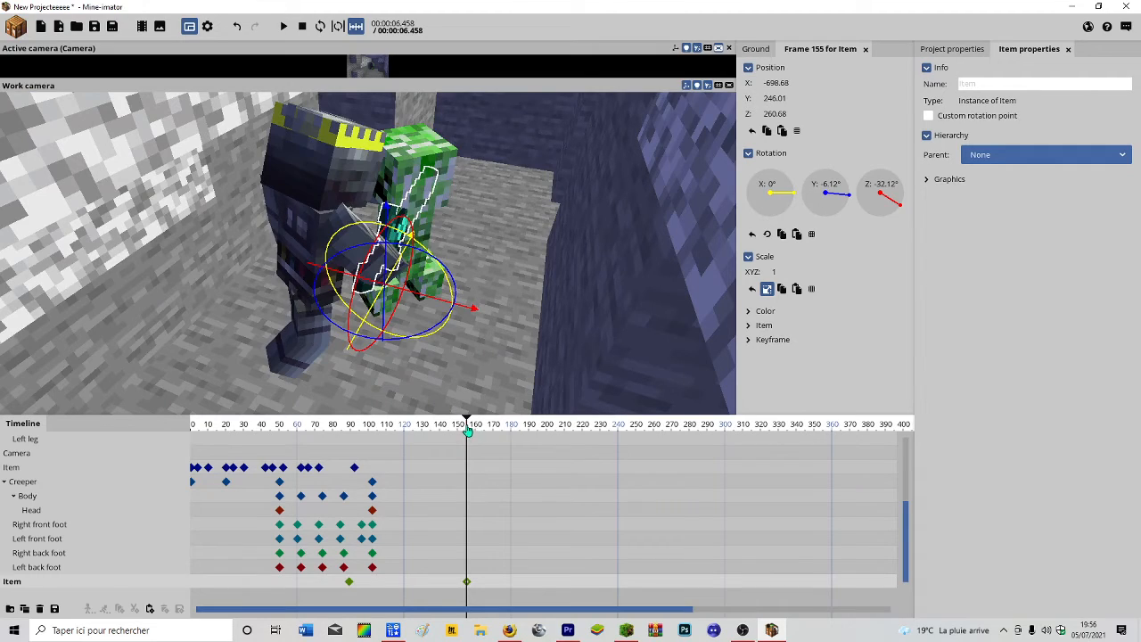
Move the sword's first keyframe to about frame 125 and paste a copy of a sword keyframe at frame 143.
left_click_drag(467, 431, 279, 437)
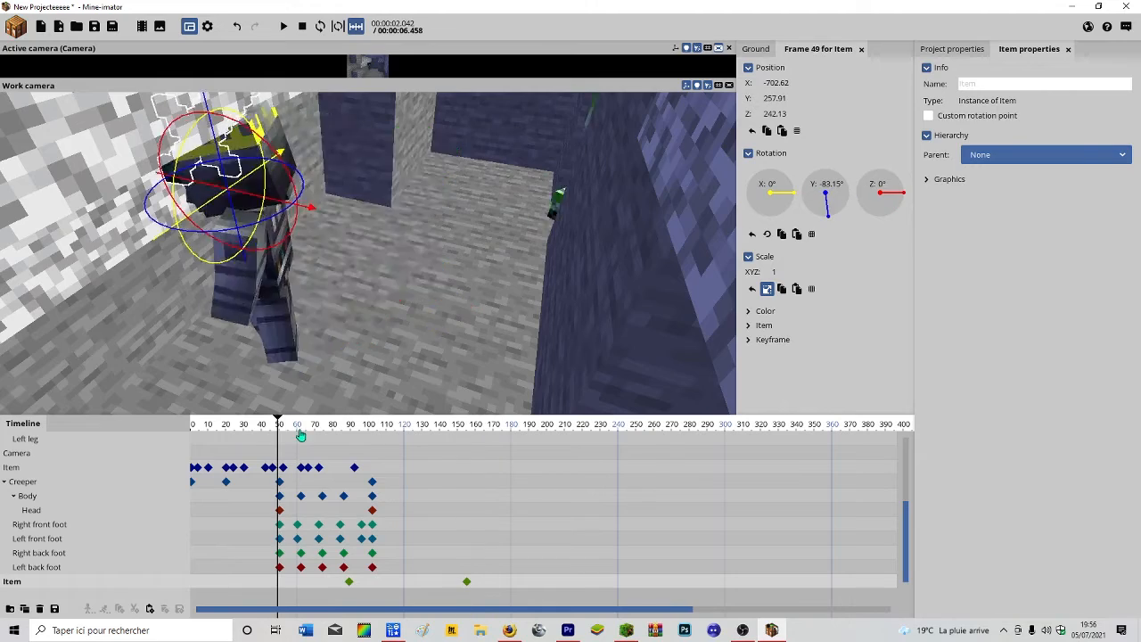
right_click_drag(308, 348, 307, 348)
left_click_drag(349, 583, 415, 591)
left_click(441, 458)
key("ctrl+z")
left_click(120, 609)
left_click(150, 609)
left_click(445, 586)
Place the sword near the hand at frame 143, at about X -701.55, Y 246.49, Z 264.42, rotated to Y -57.69°.
left_click_drag(349, 229, 682, 289)
left_click(494, 568)
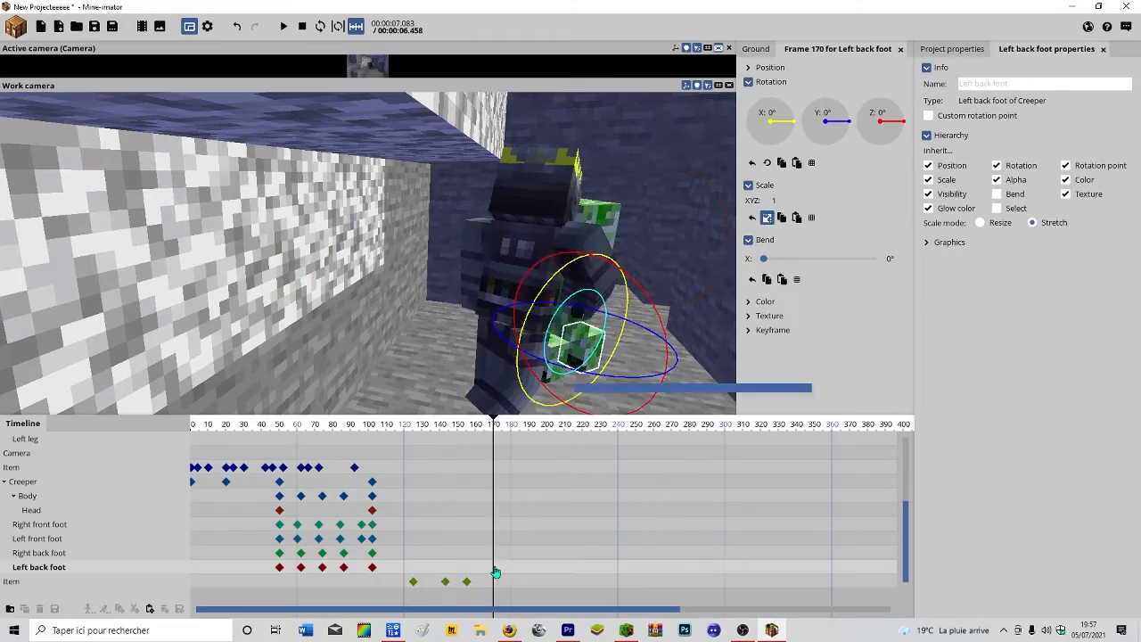
left_click(445, 584)
right_click_drag(540, 223, 541, 223)
left_click_drag(545, 218, 515, 303)
left_click_drag(546, 401, 566, 362)
right_click_drag(566, 362, 565, 362)
left_click_drag(375, 267, 314, 234)
right_click_drag(314, 233, 315, 234)
left_click_drag(499, 358, 447, 364)
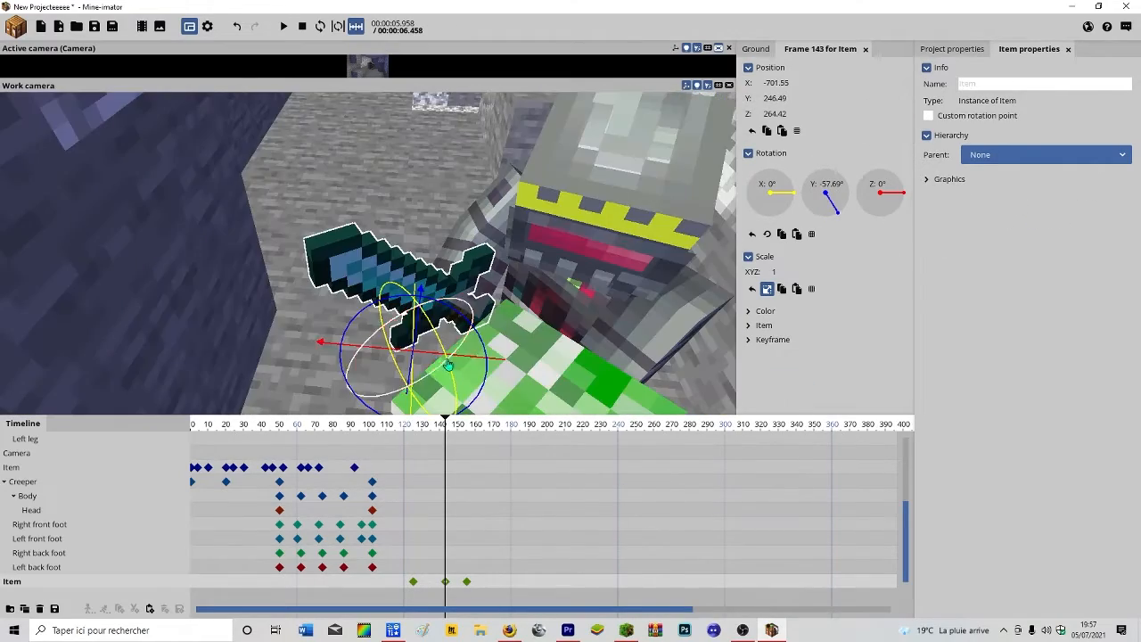
Fine-tune the sword's placement in the character's hand at frame 143.
right_click_drag(449, 364, 449, 365)
mouse_move(570, 346)
left_mouse_down()
mouse_move(588, 369)
mouse_move(571, 356)
left_mouse_up()
right_click_drag(535, 364, 536, 363)
left_click_drag(462, 339, 486, 345)
Play the whole animation from frame 0 to check the turn and the sword movement.
left_click(397, 524)
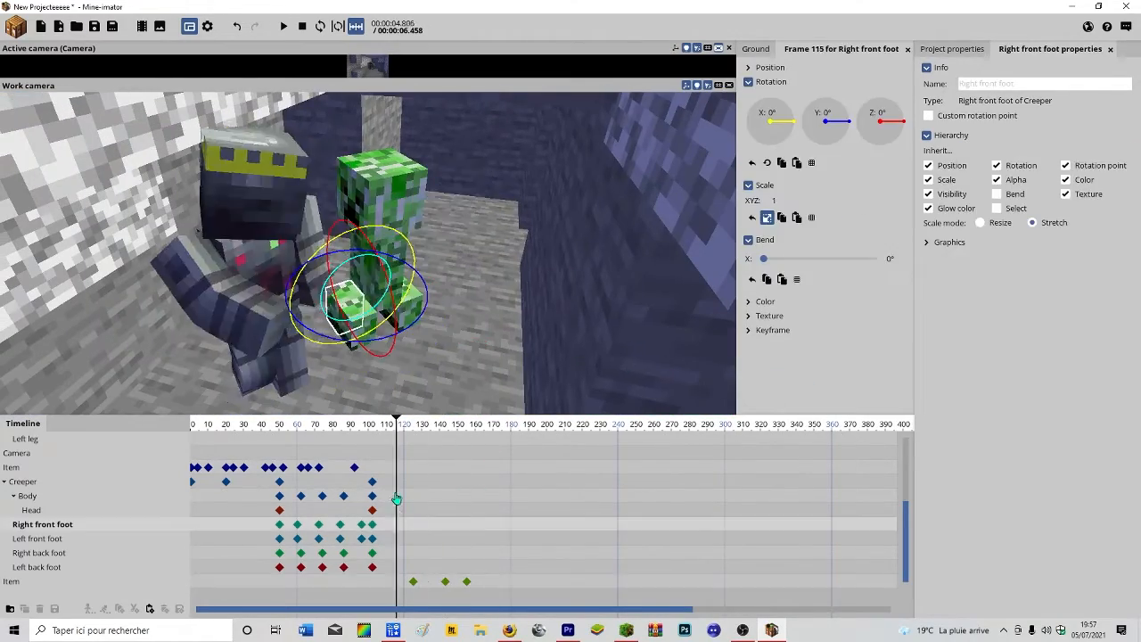
left_click(397, 498)
left_click_drag(399, 426, 194, 426)
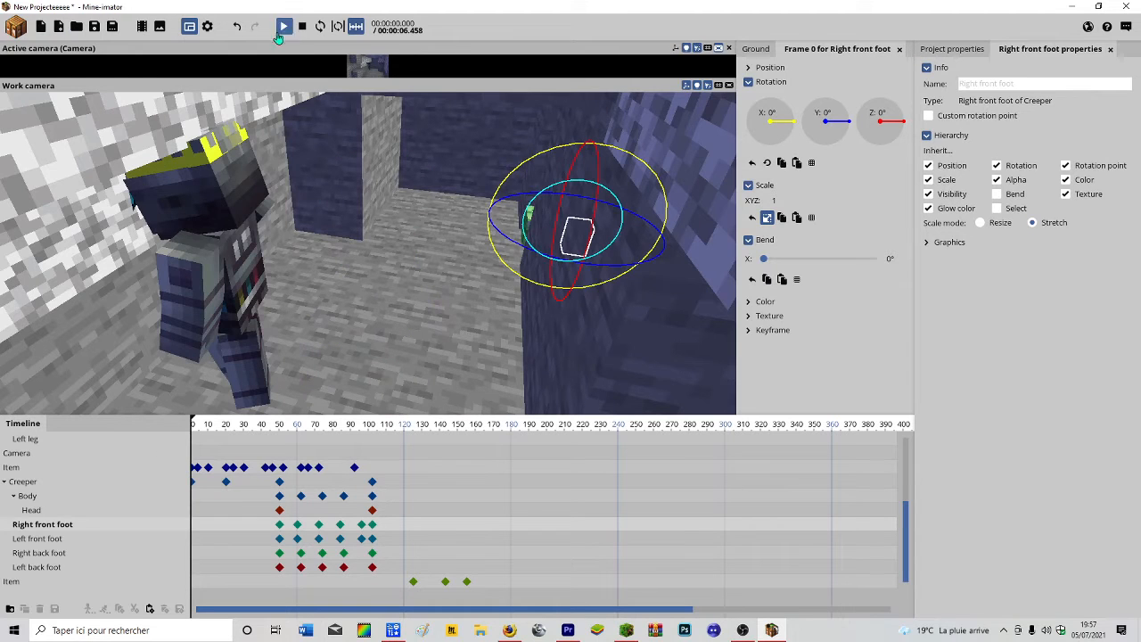
left_click(284, 26)
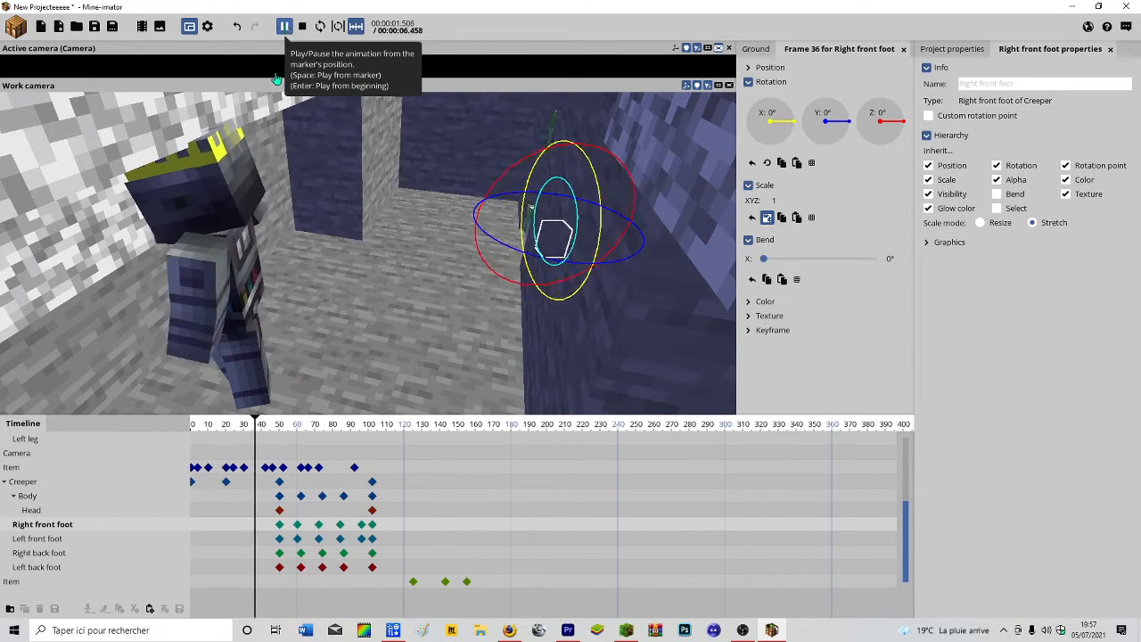
right_click_drag(611, 95, 611, 95)
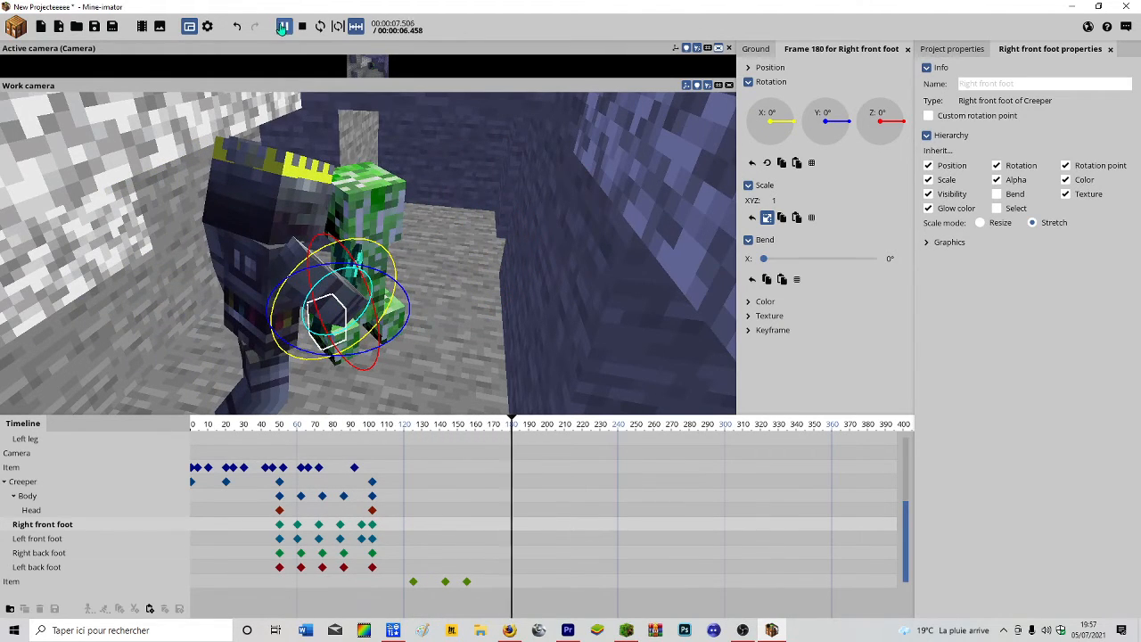
Stop playback and move the character's last body, head, right arm and right leg keyframes to about frame 136.
key("space")
left_click_drag(905, 533, 905, 457)
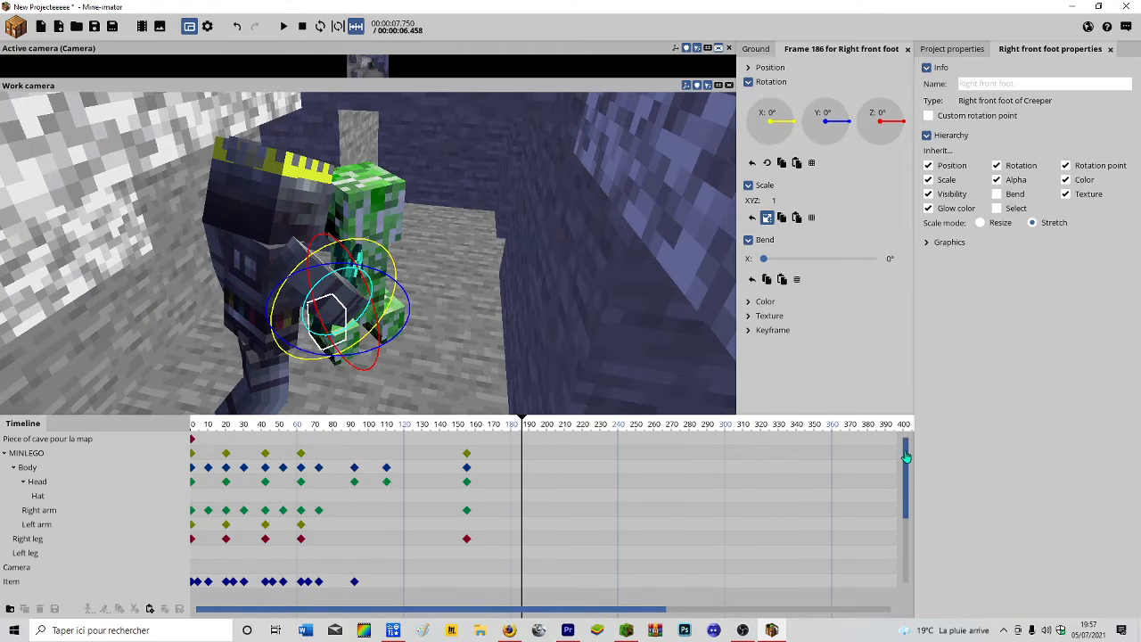
scroll(499, 583, "down", 2)
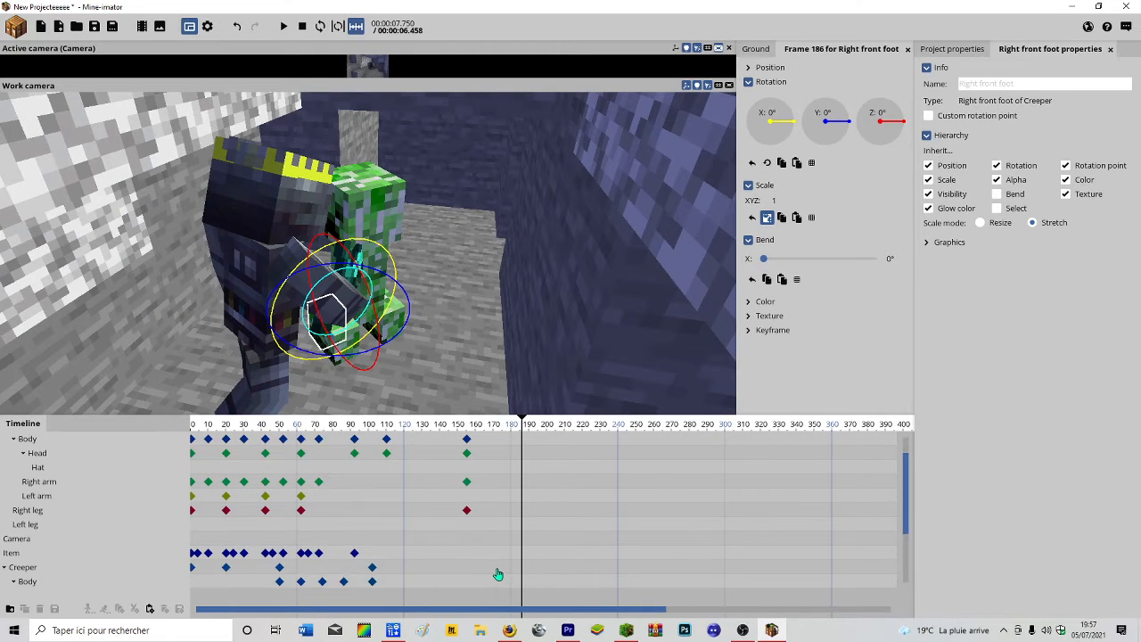
scroll(497, 577, "up", 2)
left_click_drag(504, 569, 434, 465)
left_click(500, 510)
left_click(433, 453)
Shift the sword's three keyframes earlier to about frames 106, 125 and 136, and collapse the creeper's body-part tracks.
left_click_drag(906, 513, 907, 585)
left_click_drag(497, 594, 402, 567)
left_click_drag(466, 581, 422, 581)
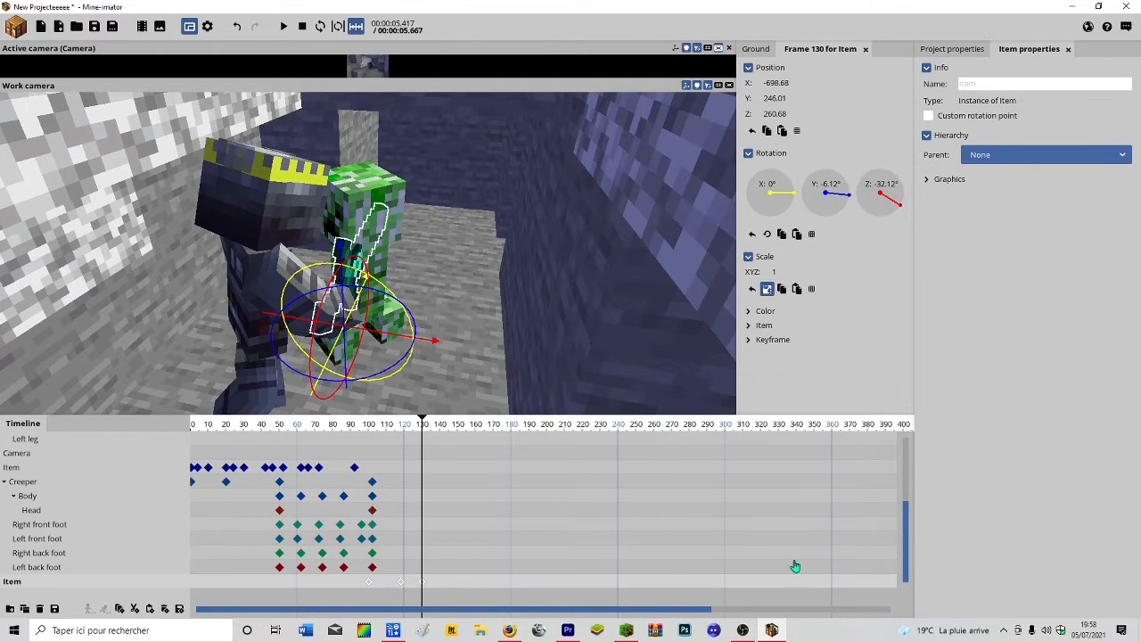
left_click_drag(906, 546, 906, 486)
left_click_drag(423, 582, 436, 583)
scroll(428, 587, "up", 4)
scroll(428, 588, "down", 4)
left_click(5, 481)
left_click_drag(436, 583, 433, 583)
left_click(447, 568)
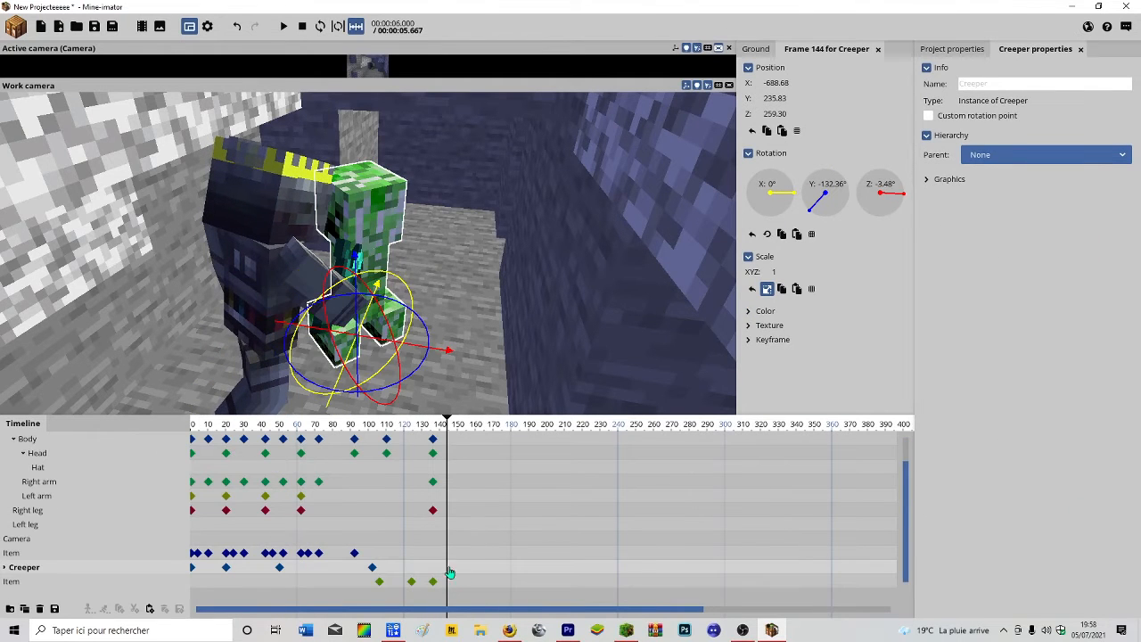
Move the character's last set of keyframes further forward in time to about frame 123.
left_click_drag(906, 529, 904, 506)
left_click_drag(481, 560, 423, 443)
left_click_drag(433, 467, 410, 468)
left_click(444, 528)
scroll(444, 535, "down", 2)
left_click_drag(455, 596, 391, 588)
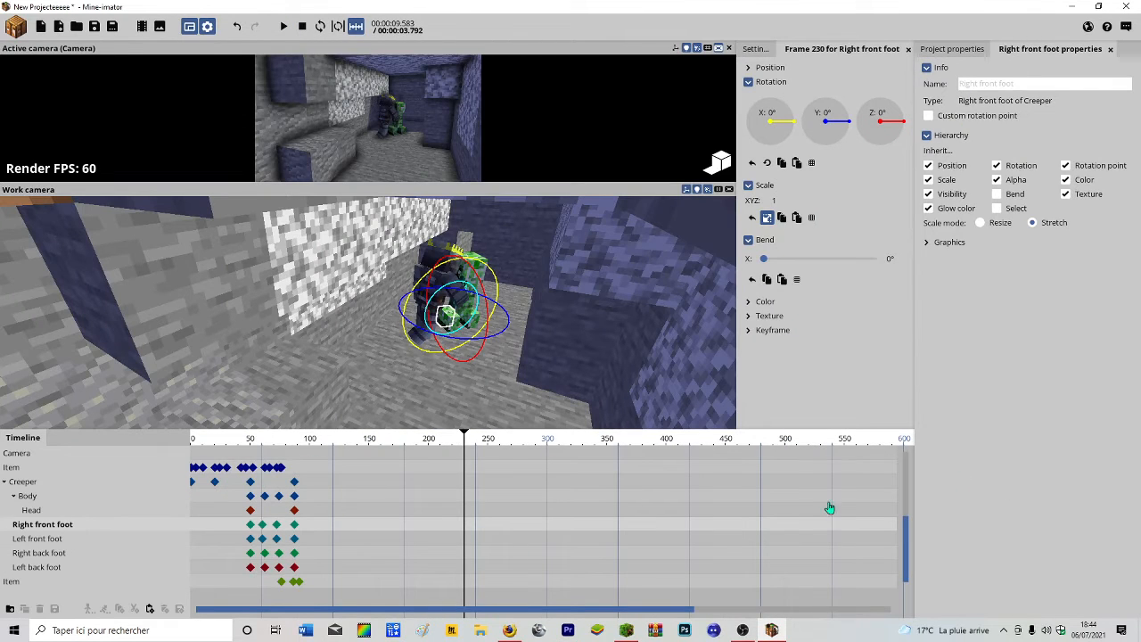
Enlarge the active camera view and play the animation from about frame 37 to check the shortened action.
left_click_drag(461, 443, 235, 443)
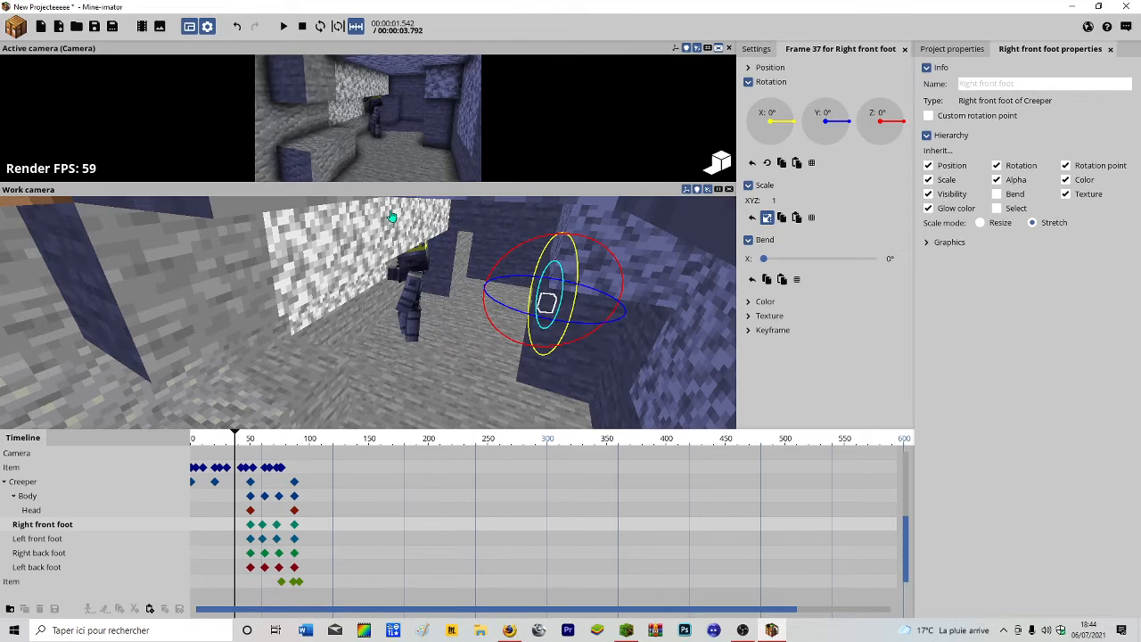
left_click_drag(406, 181, 406, 395)
left_click(285, 28)
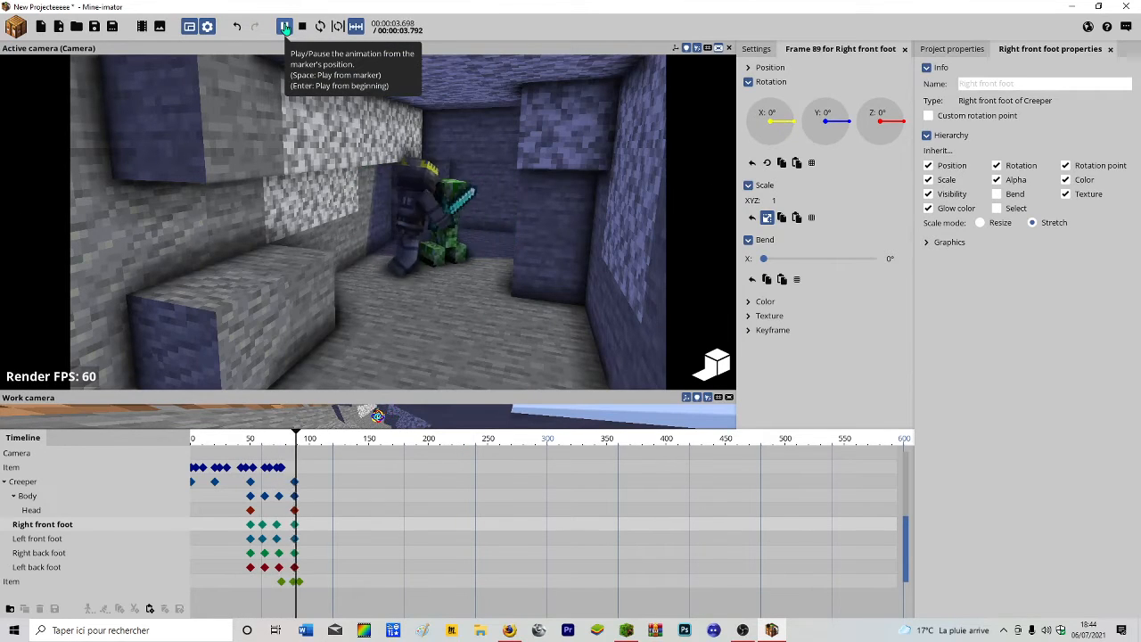
left_click(284, 27)
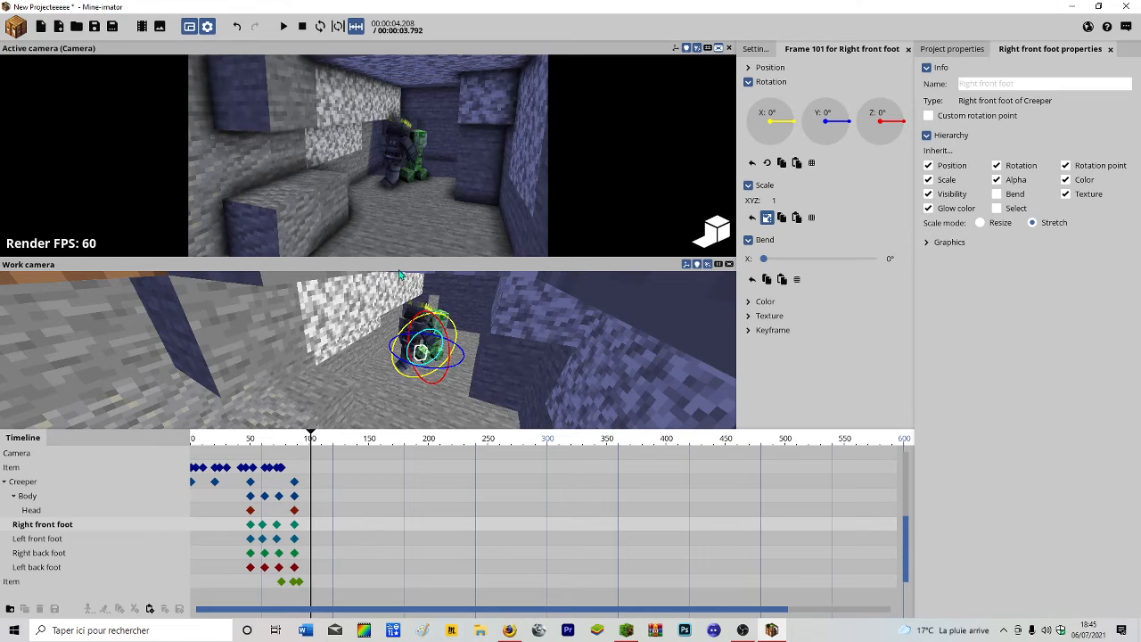
Collapse the Creeper and MINLEGO hierarchies to tidy the timeline.
left_click(4, 481)
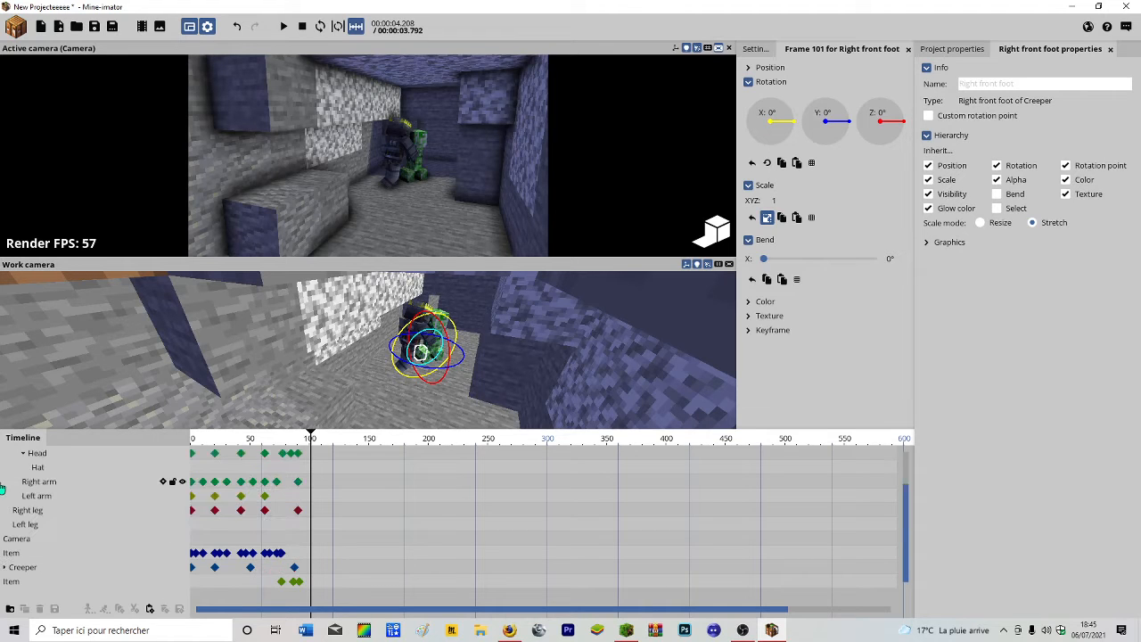
scroll(42, 556, "up", 2)
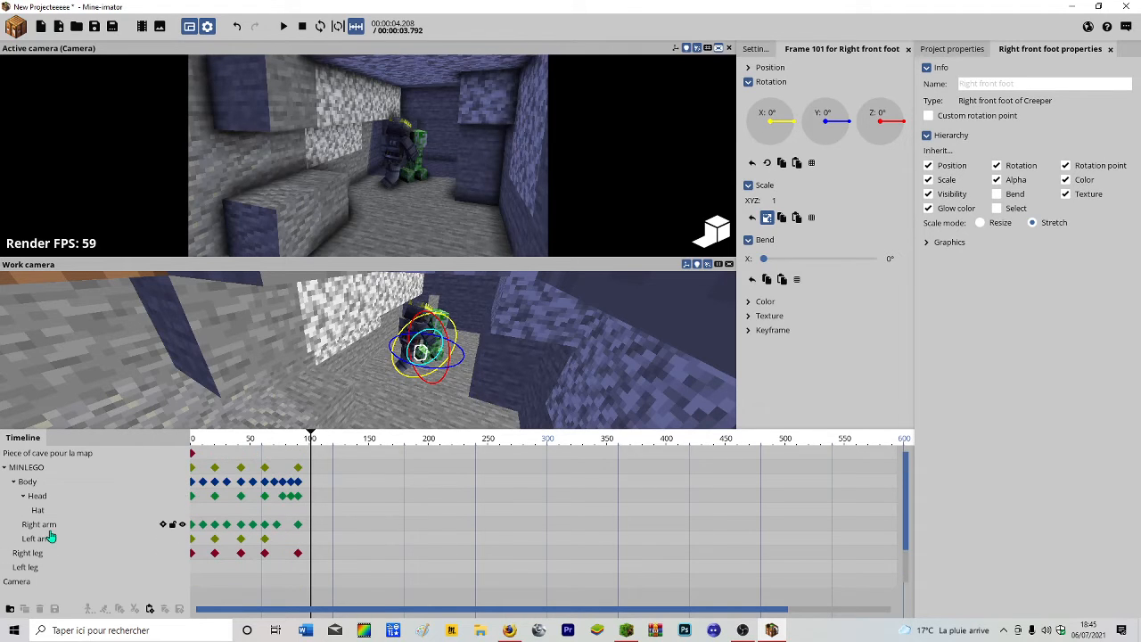
left_click(14, 468)
left_click(4, 468)
Add a keyframe for the Camera at frame 87, keeping its Z rotation at 0°.
left_click(17, 482)
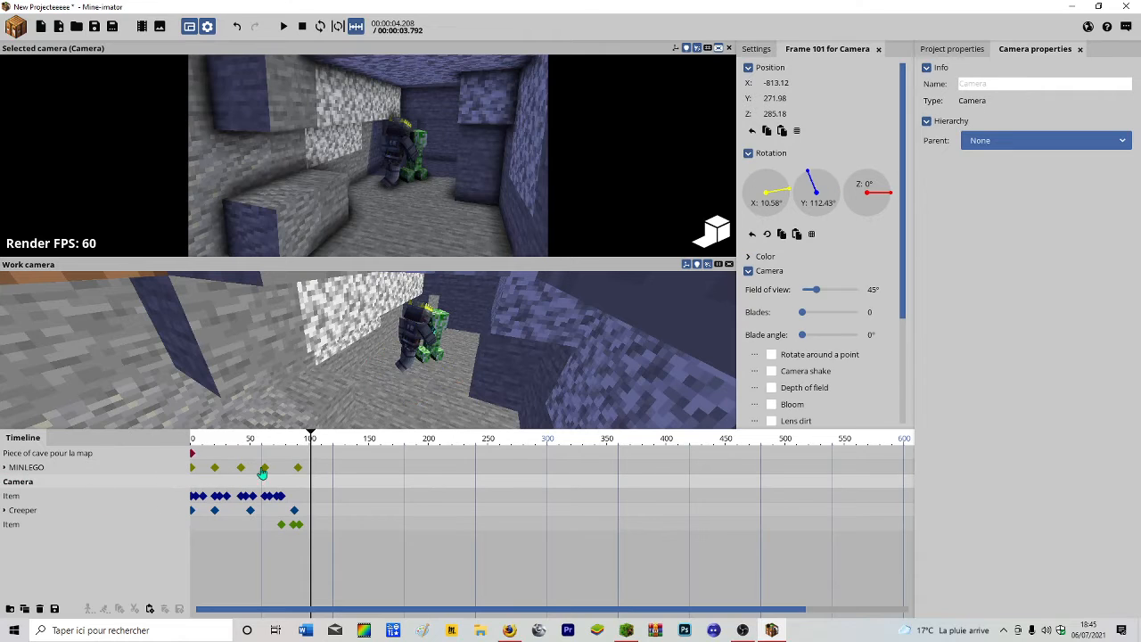
left_click_drag(304, 438, 296, 461)
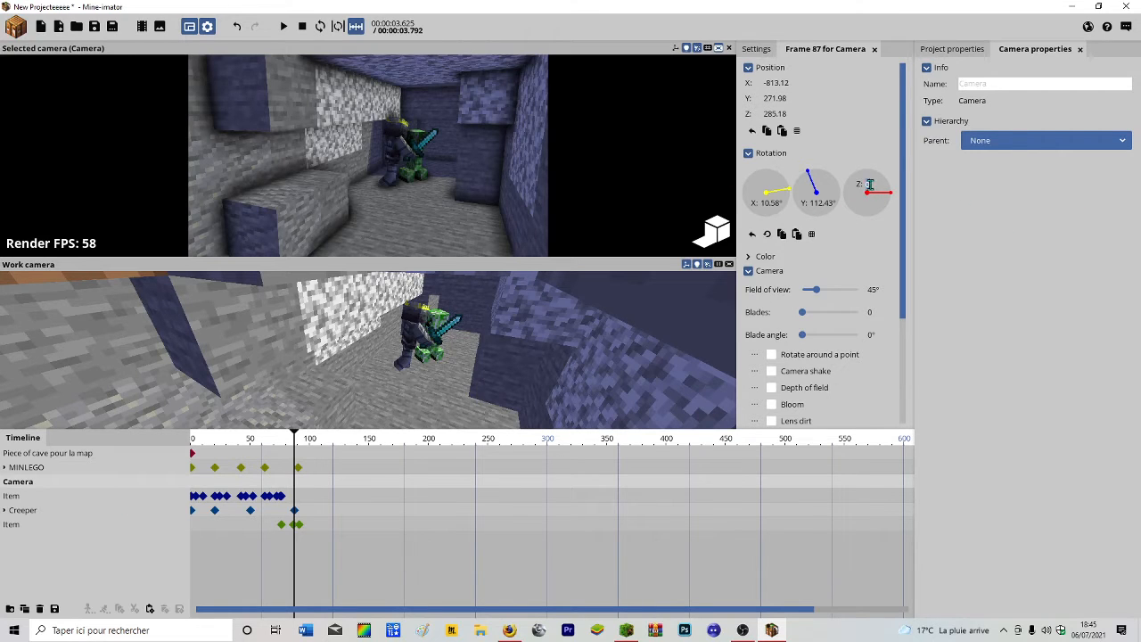
key("Return")
Fly the camera close to the fight at frame 89, to about X -725.43, Y 258.32, Z 269.43, rotated X 7.95°, Y 115.93°.
left_click_drag(295, 440, 298, 440)
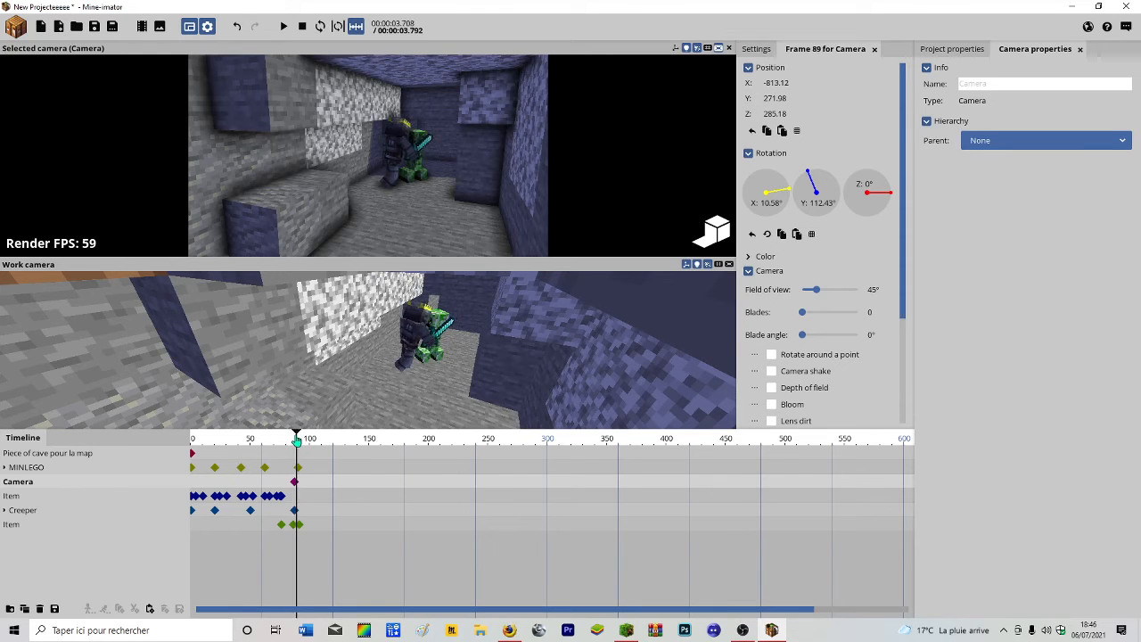
key("w")
right_click_drag(481, 181, 486, 182)
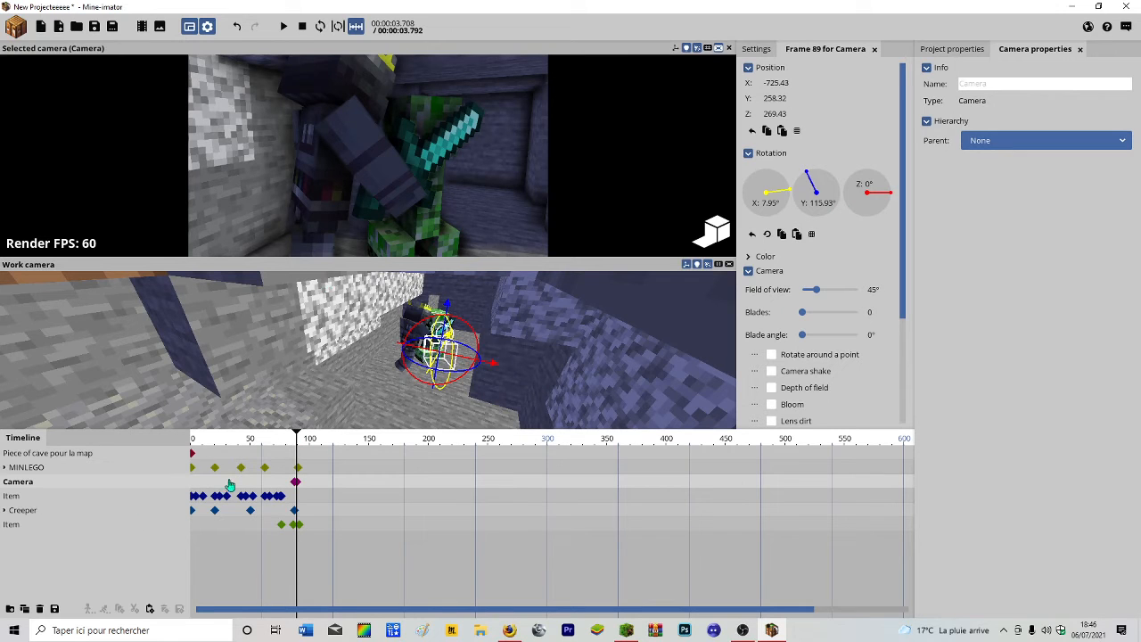
key("space")
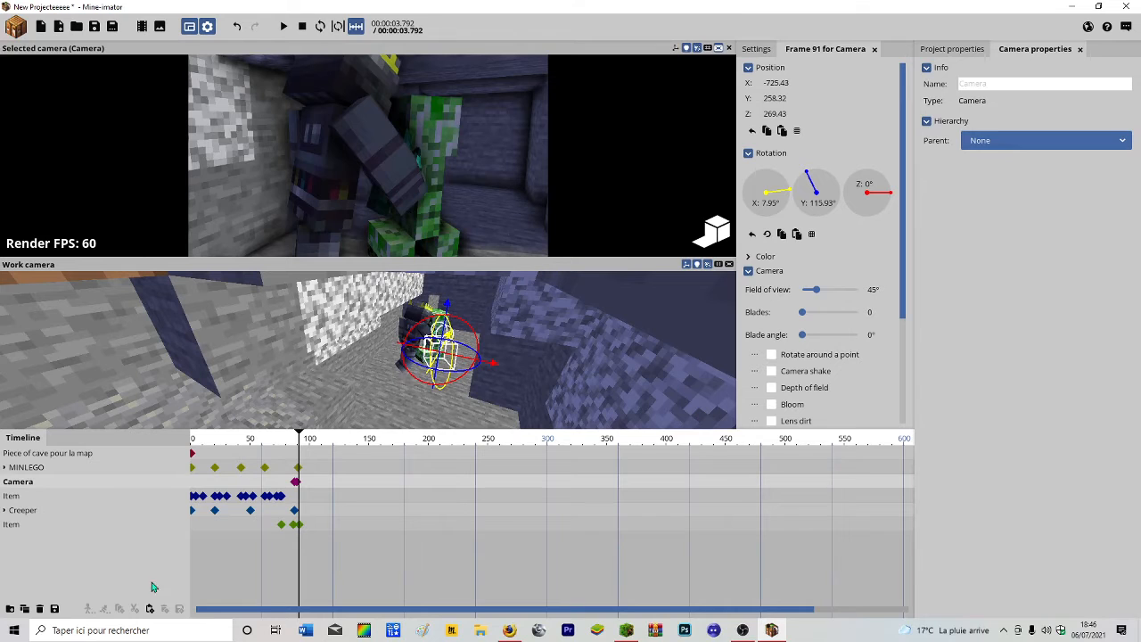
Zoom in on the timeline around the camera keyframes and add another camera keyframe at frame 91.
scroll(304, 442, "up", 10, "ctrl")
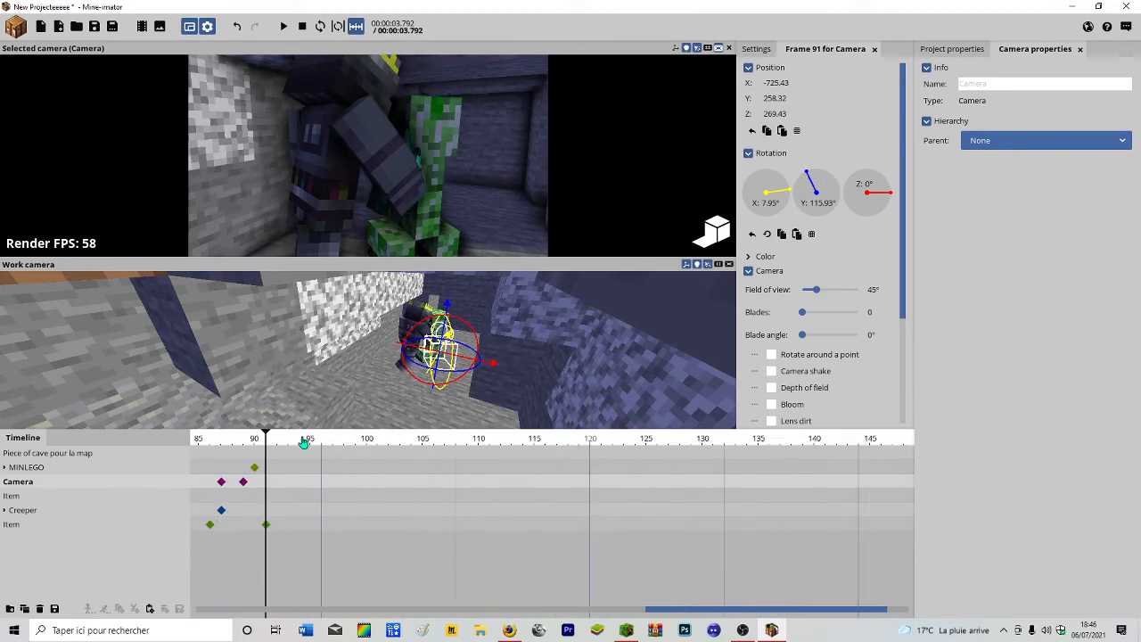
left_click_drag(765, 615, 722, 615)
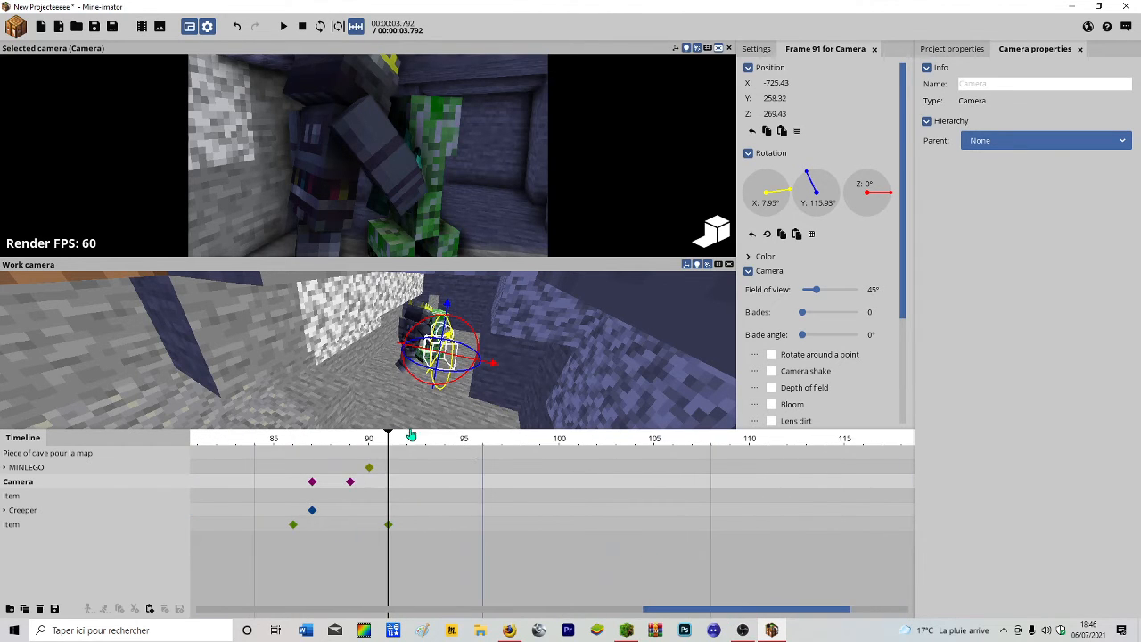
left_click(350, 483)
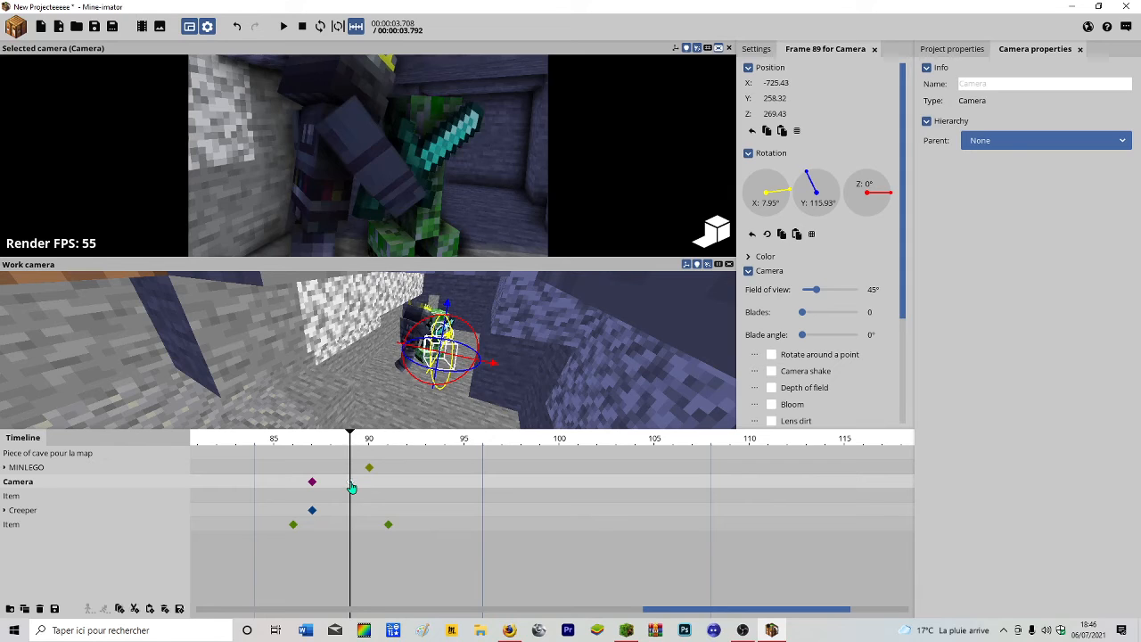
mouse_move(350, 486)
left_mouse_down()
mouse_move(385, 492)
mouse_move(350, 498)
left_mouse_up()
left_click(370, 490)
left_click_drag(373, 442, 387, 460)
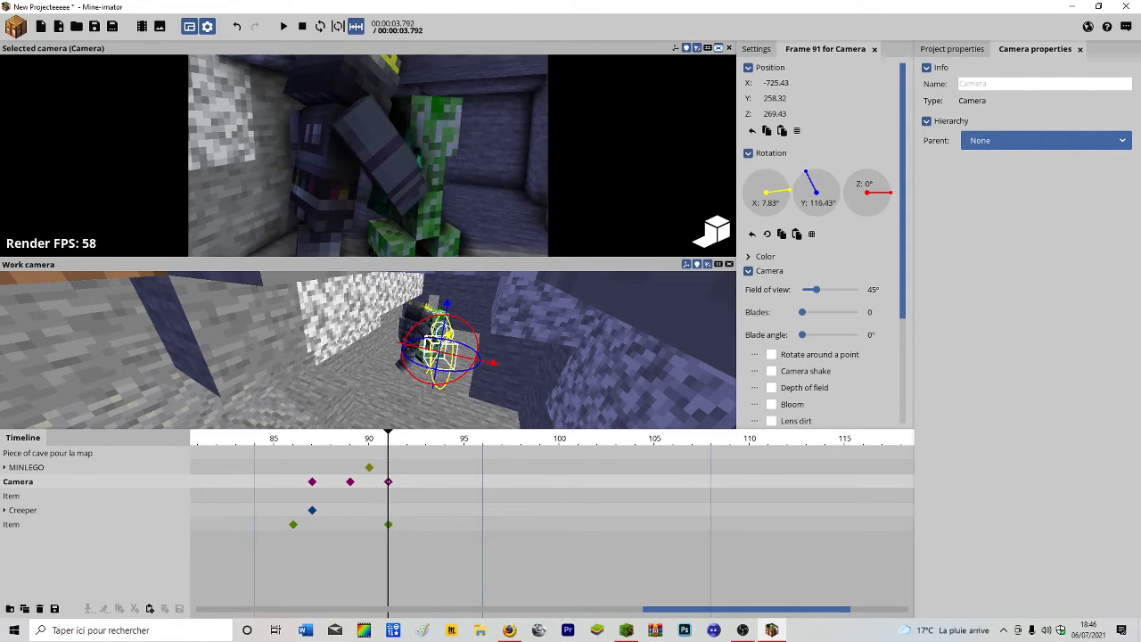
At frame 91, fly the camera above the creeper and character to about X -687.74, Y 271.36, Z 277.14, looking down at them.
key("d")
right_click_drag(368, 155, 252, 149)
key("w")
key("w")
key("w")
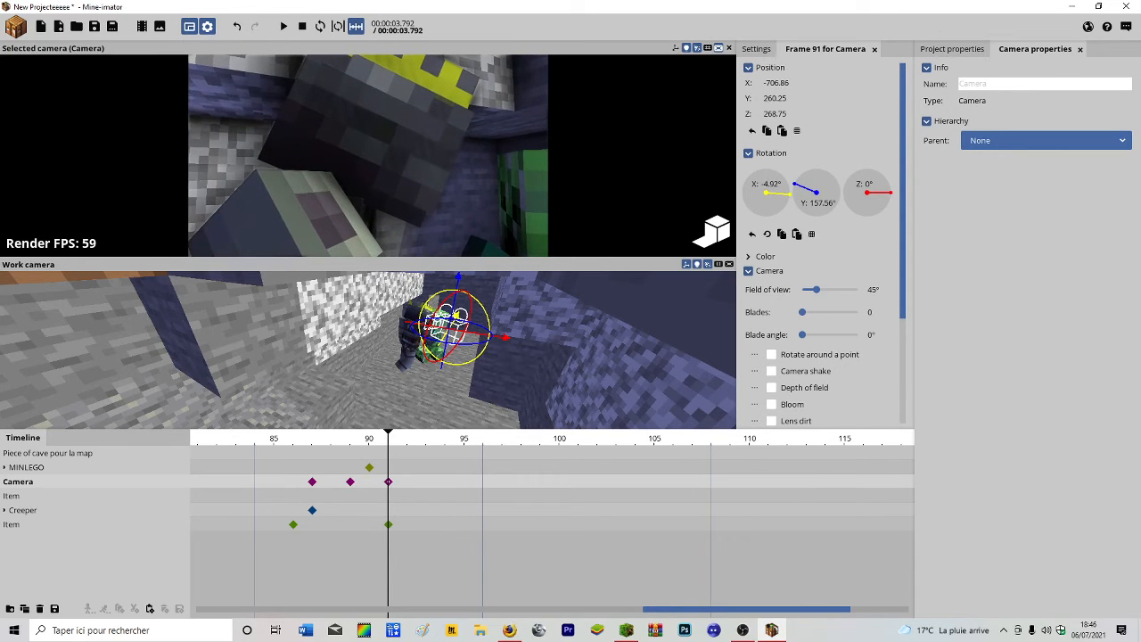
key("e")
right_click_drag(252, 149, 276, 137)
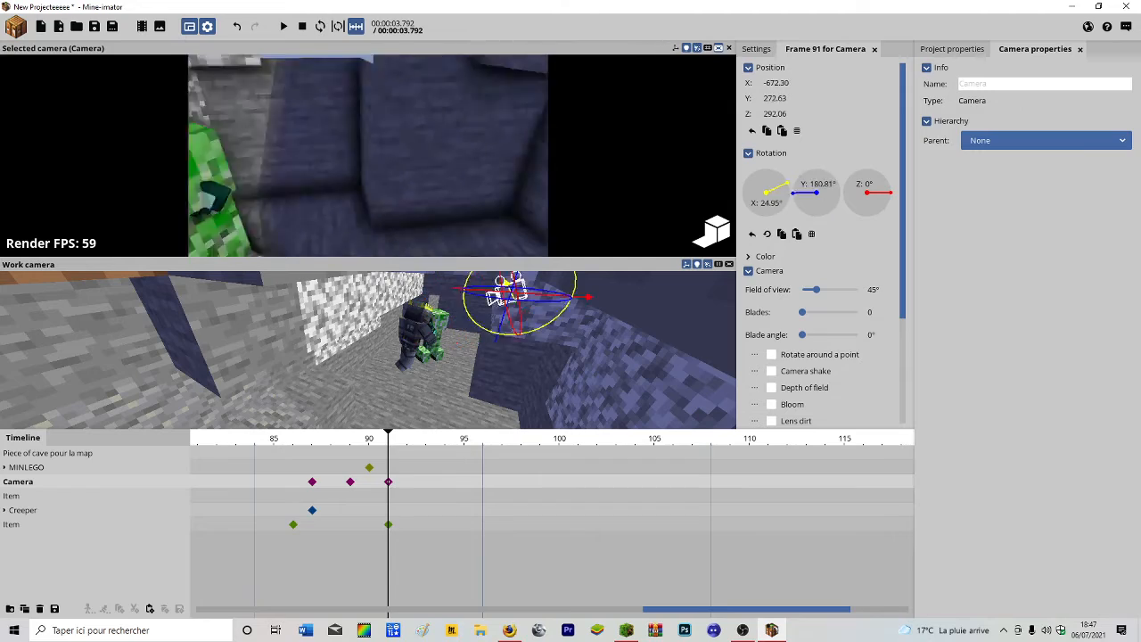
right_click_drag(276, 138, 254, 143)
key("d")
right_click_drag(414, 58, 406, 59)
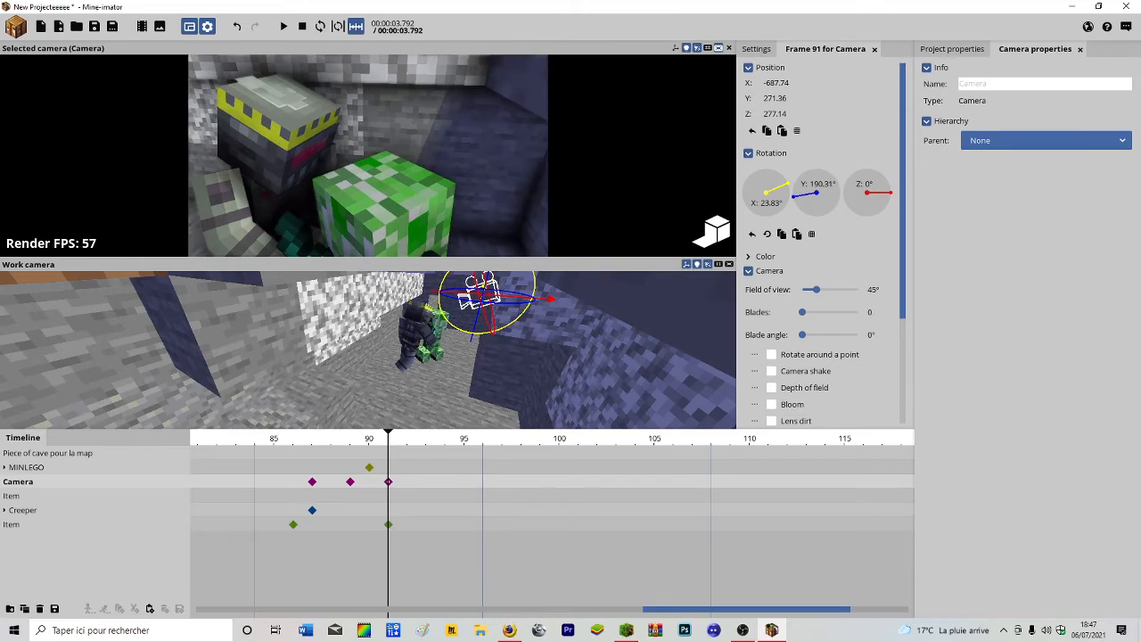
Bring the frame 91 camera to a face close-up at about X -691.24, Y 256.55, Z 257.10, rotated X -34.80°, Y 257.56°.
mouse_move(368, 350)
right_mouse_down()
mouse_move(334, 351)
mouse_move(361, 350)
right_mouse_up()
key("a")
right_click_drag(369, 155, 412, 157)
key("d")
key("w")
key("s")
key("w")
key("w")
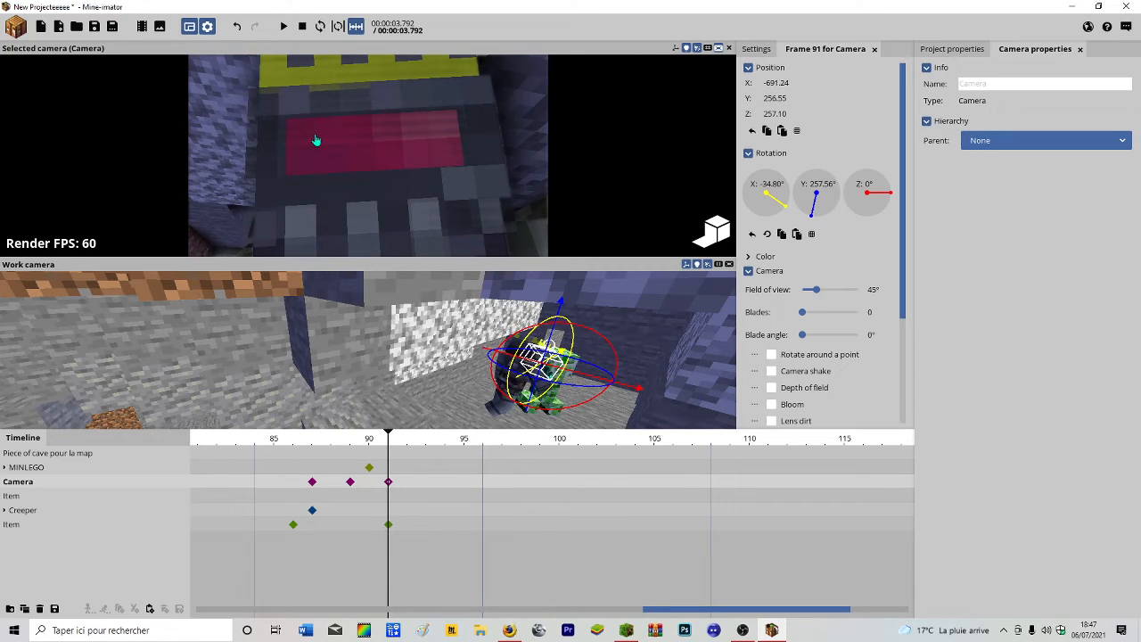
Enlarge the camera view and play the animation from frame 0 to check the camera movement.
left_click(350, 482)
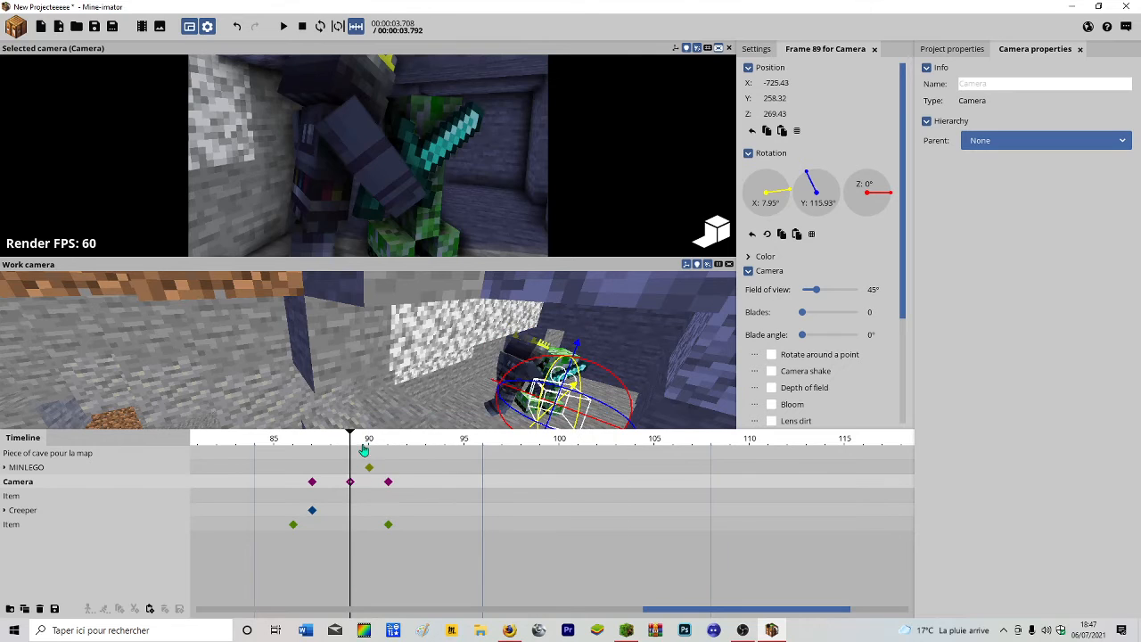
left_click_drag(398, 256, 413, 445)
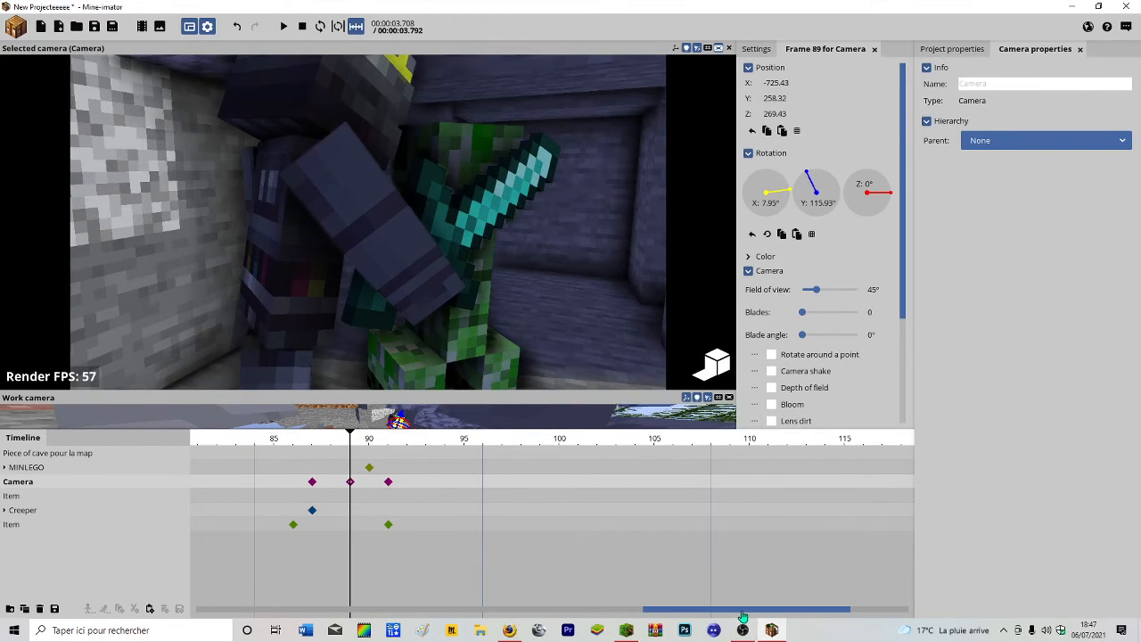
left_click_drag(742, 612, 239, 384)
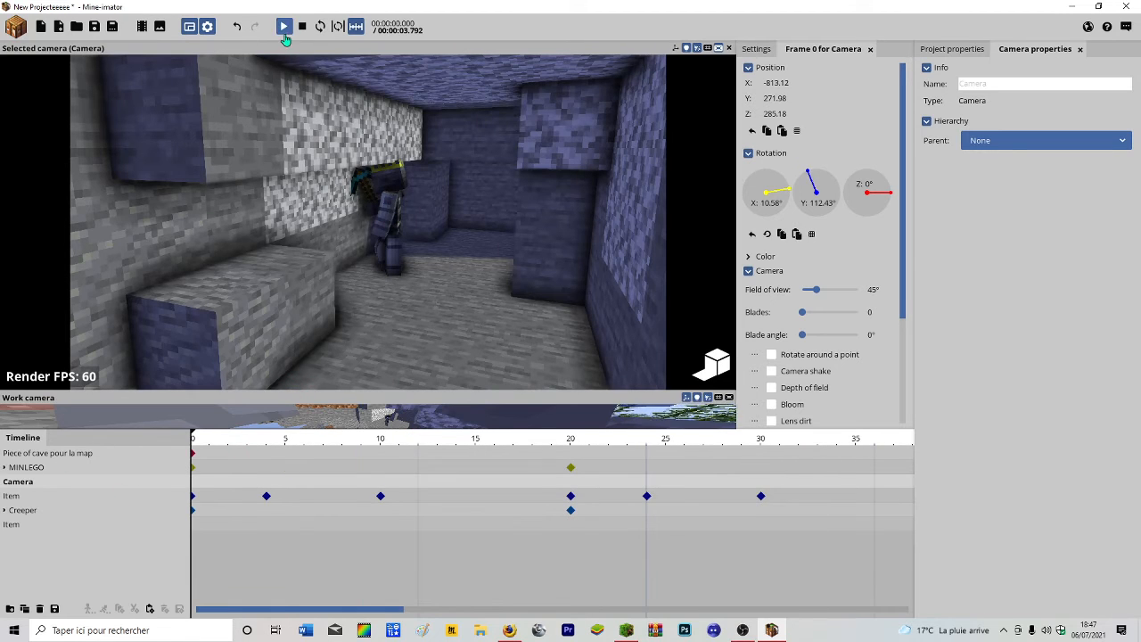
left_click(284, 27)
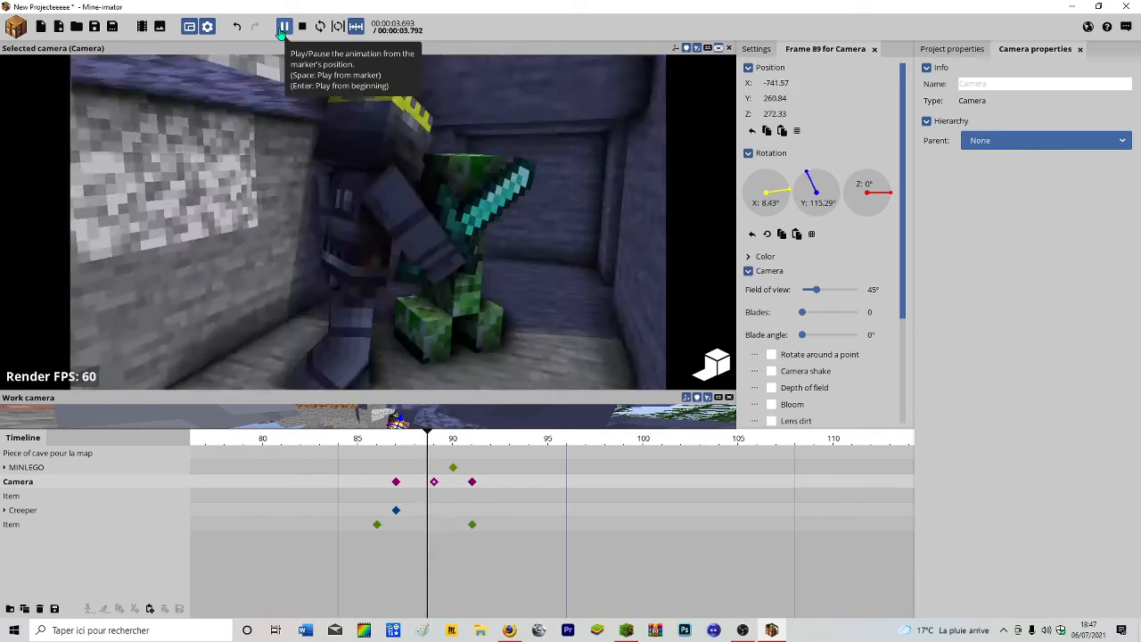
left_click(283, 26)
Move the camera's second keyframe to frame 88 and tilt the camera at frame 92 to a Z rotation of about -10.95°.
left_click_drag(434, 482, 420, 496)
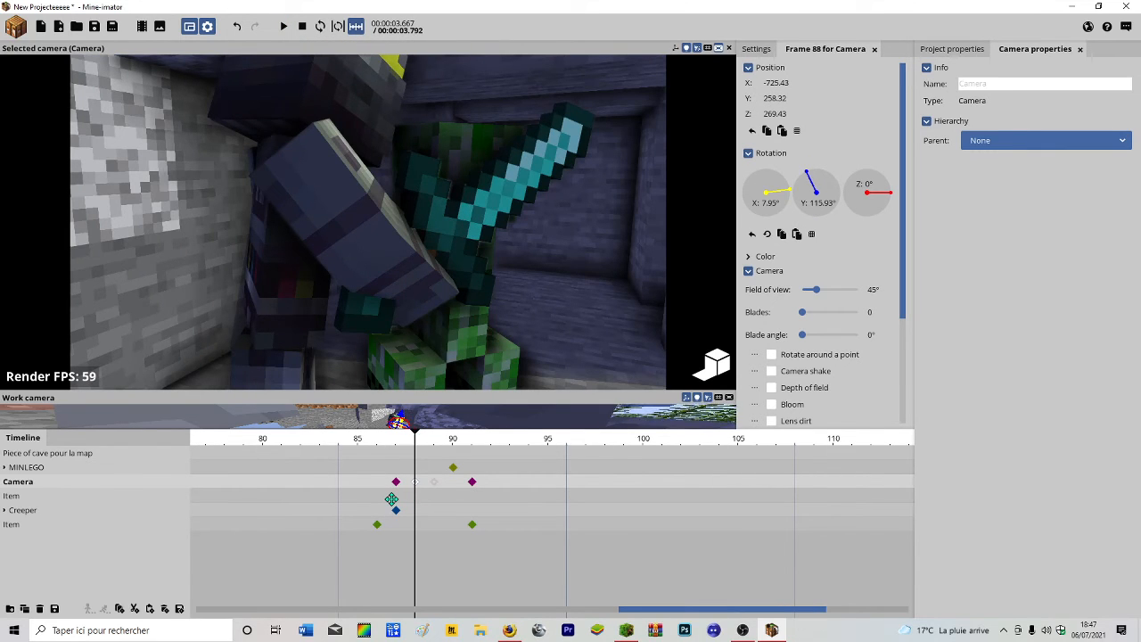
left_click(472, 483)
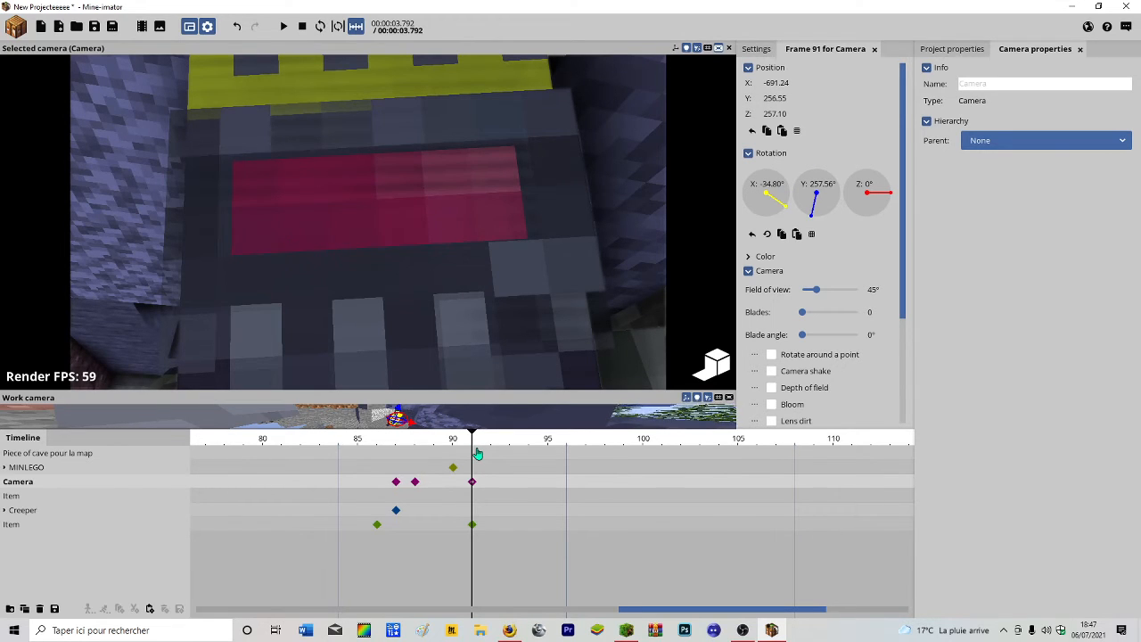
left_click_drag(477, 448, 496, 480)
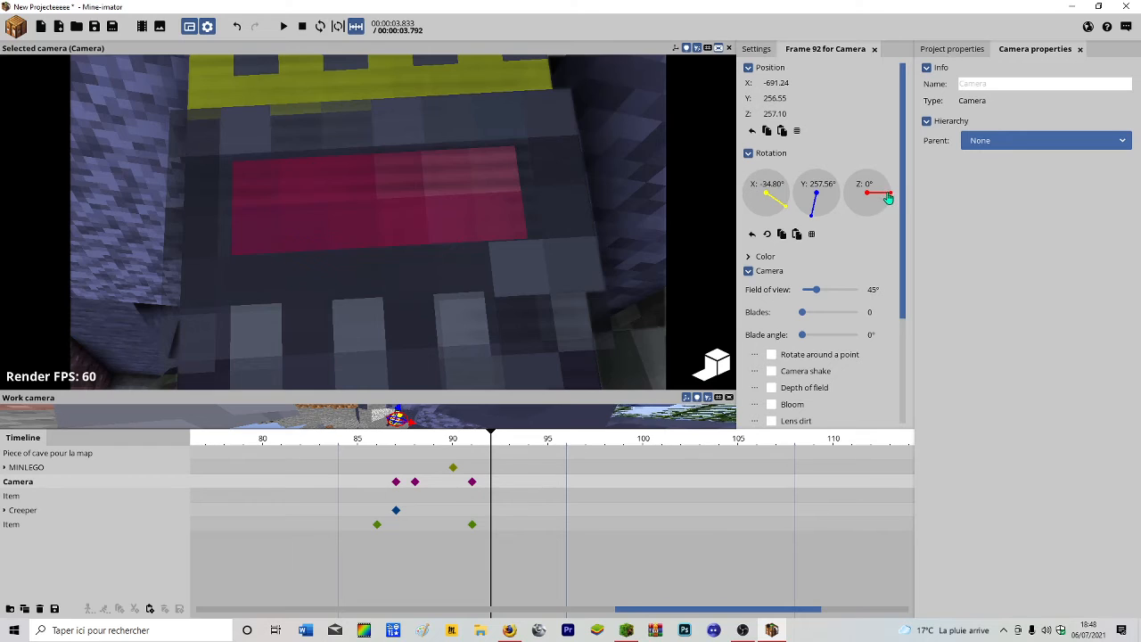
left_click_drag(888, 198, 890, 195)
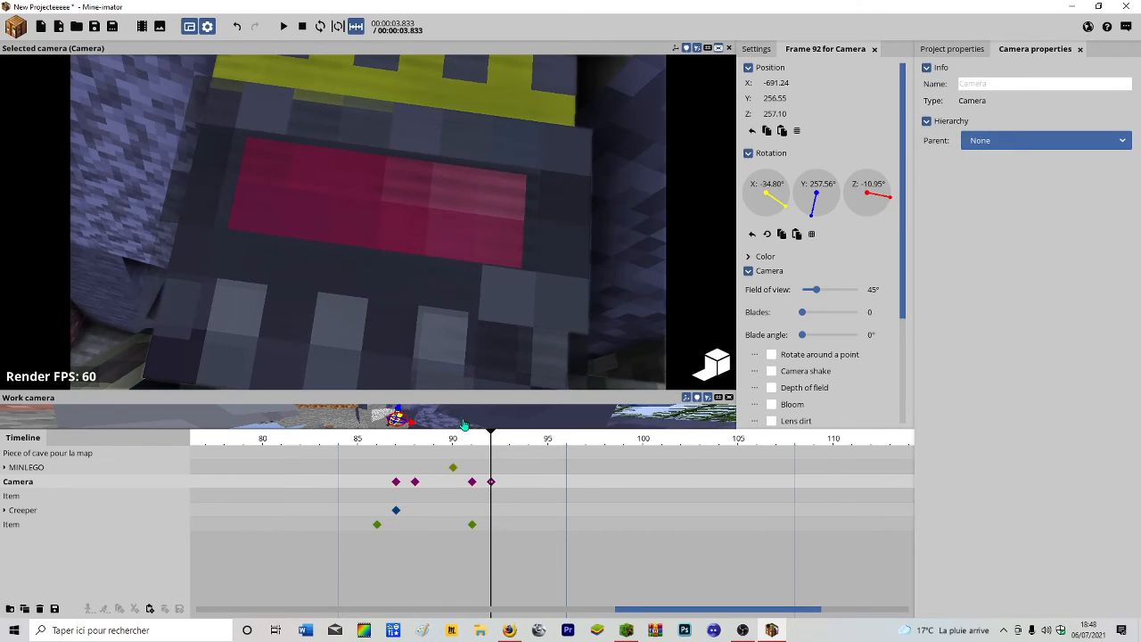
Tilt the camera back to a Z rotation of about -1.55° at frame 94, and play from frame 90 to check the shake.
left_click_drag(495, 443, 539, 432)
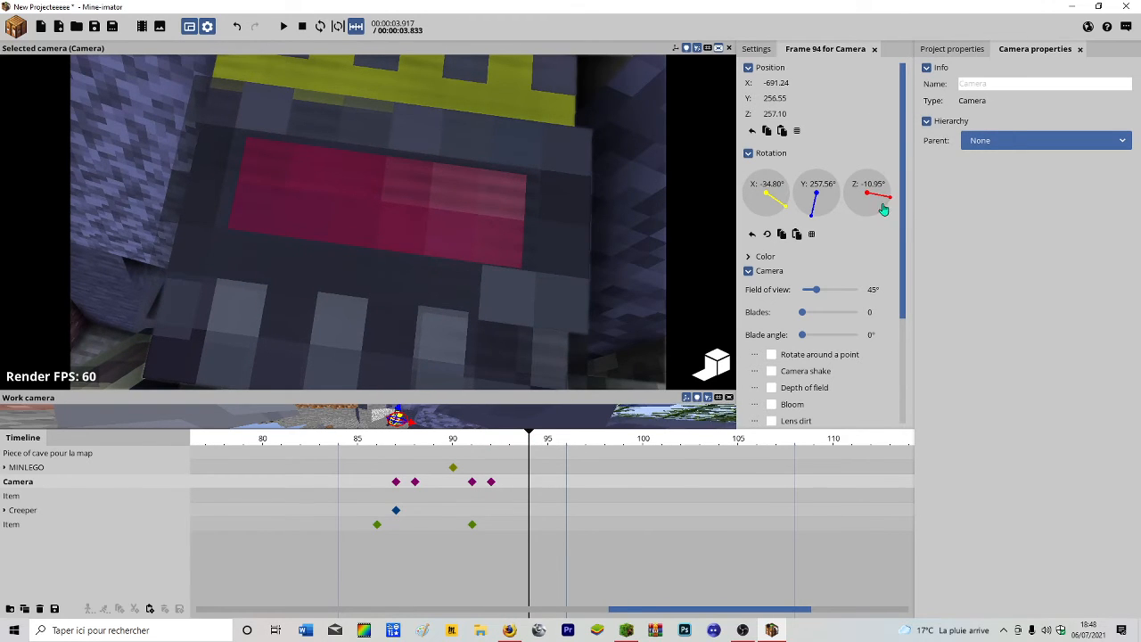
left_click_drag(882, 208, 890, 195)
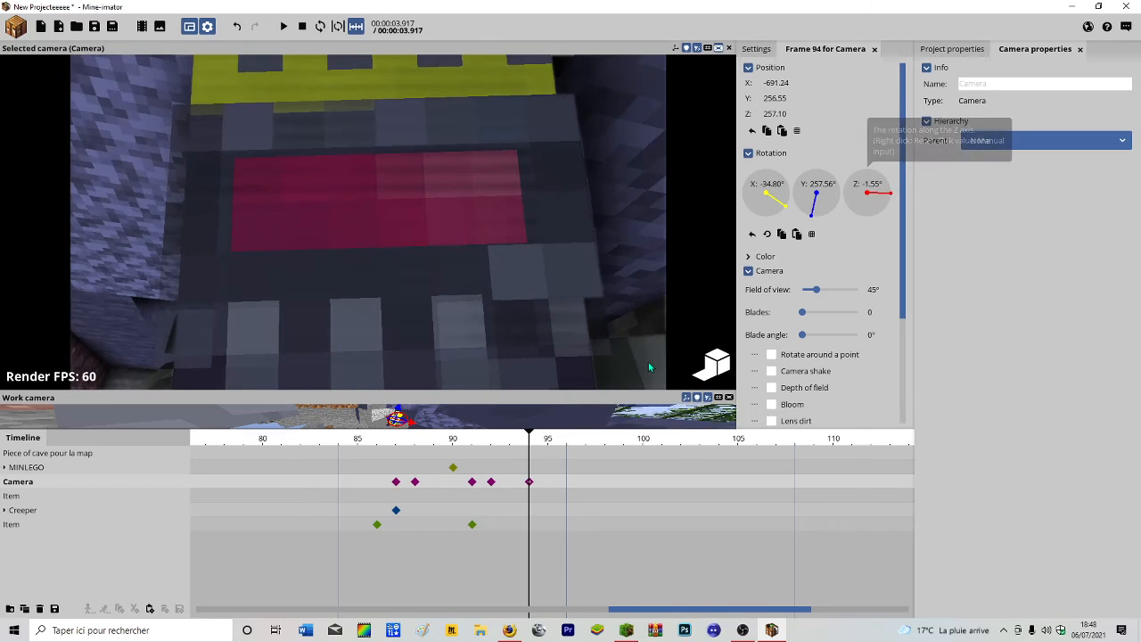
left_click(532, 442)
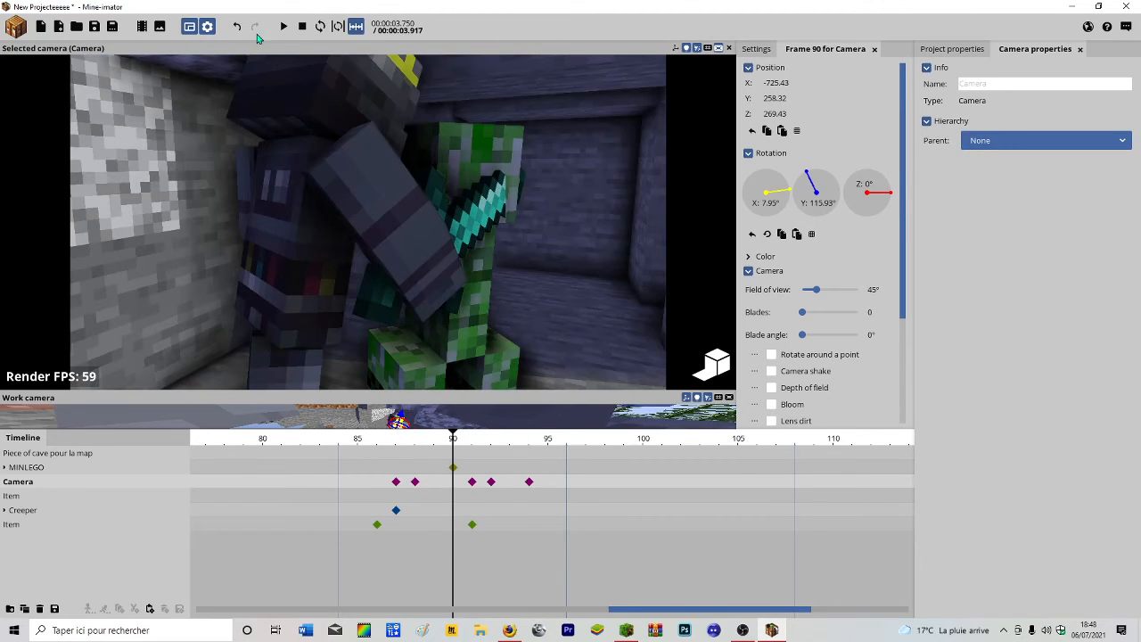
left_click(284, 26)
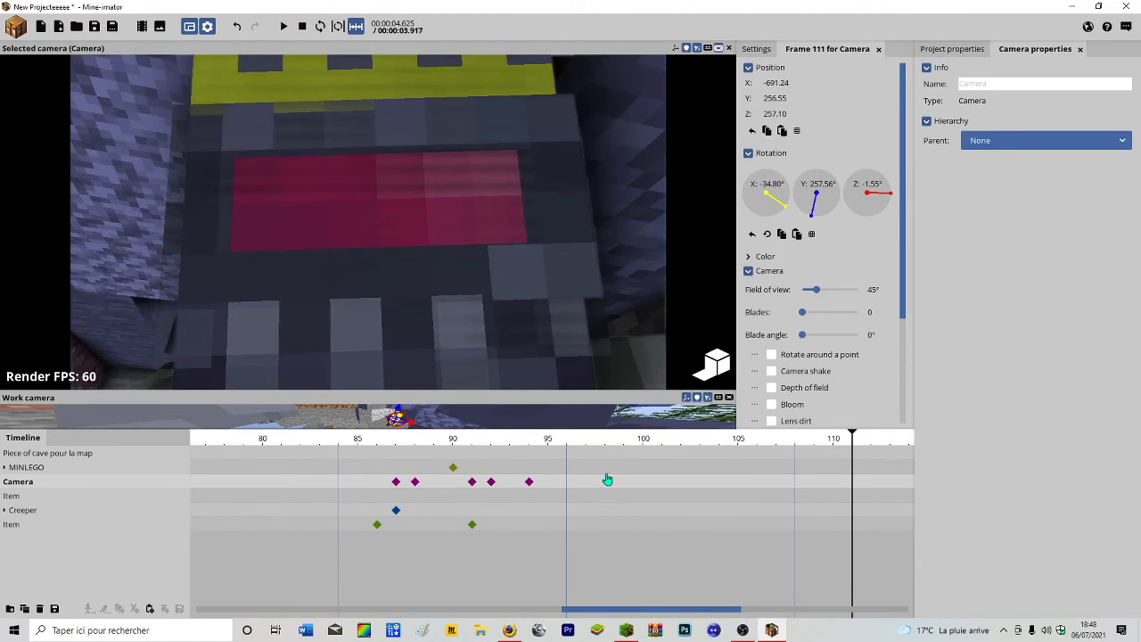
Move the camera's frame 92 and 94 keyframes to frames 93 and 95, and play the animation to check the shake.
left_click(491, 483)
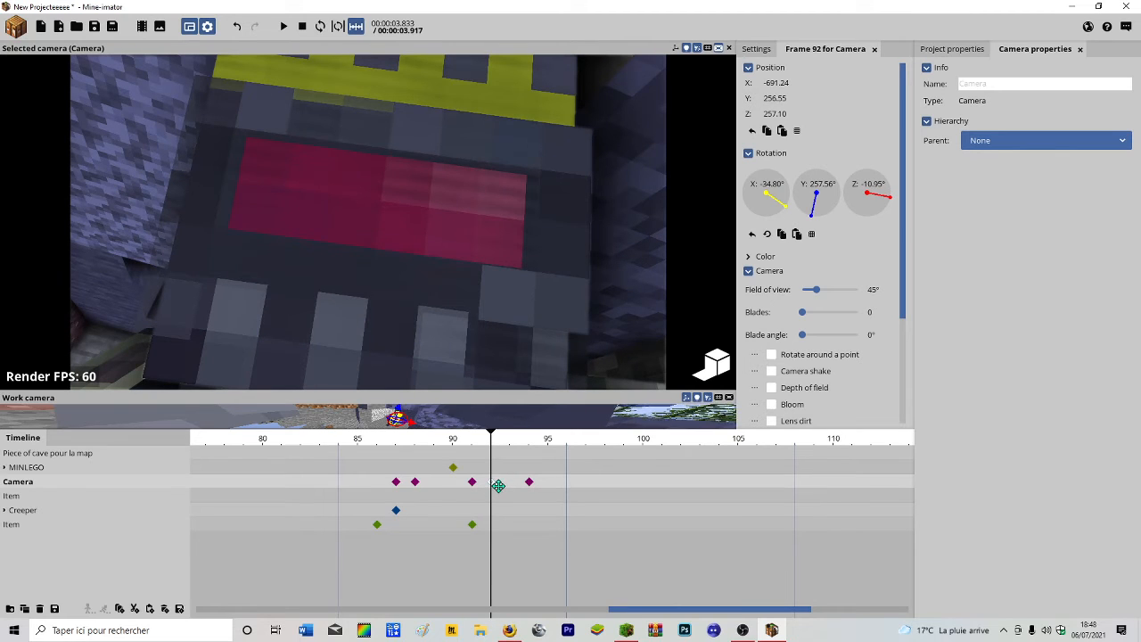
left_click_drag(493, 489, 435, 441)
left_click(529, 472)
left_click(283, 26)
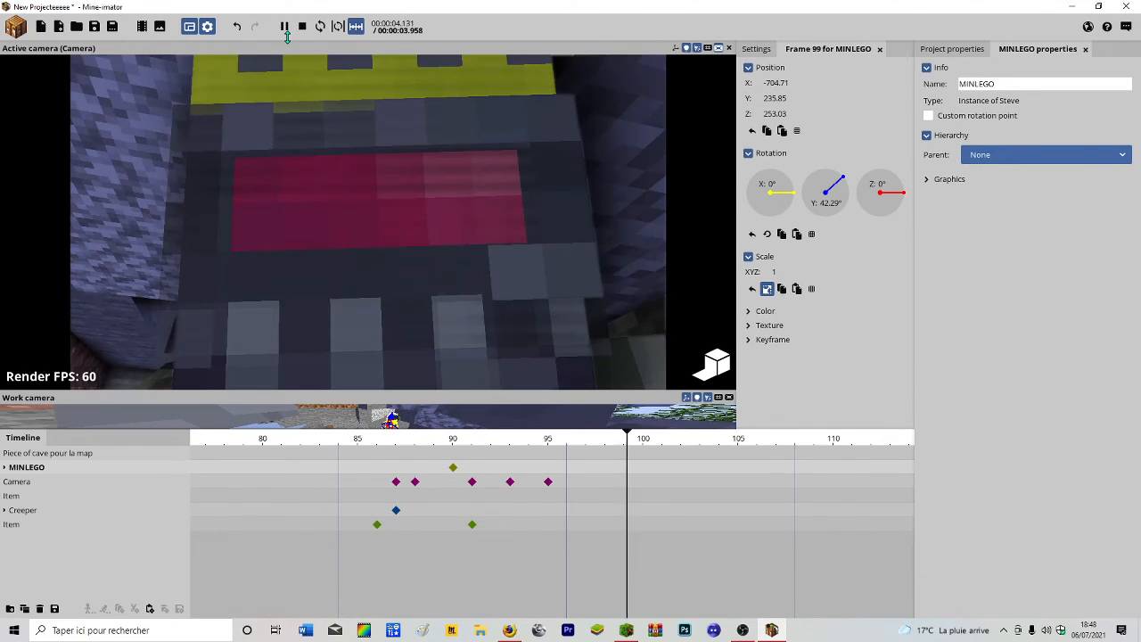
left_click(284, 27)
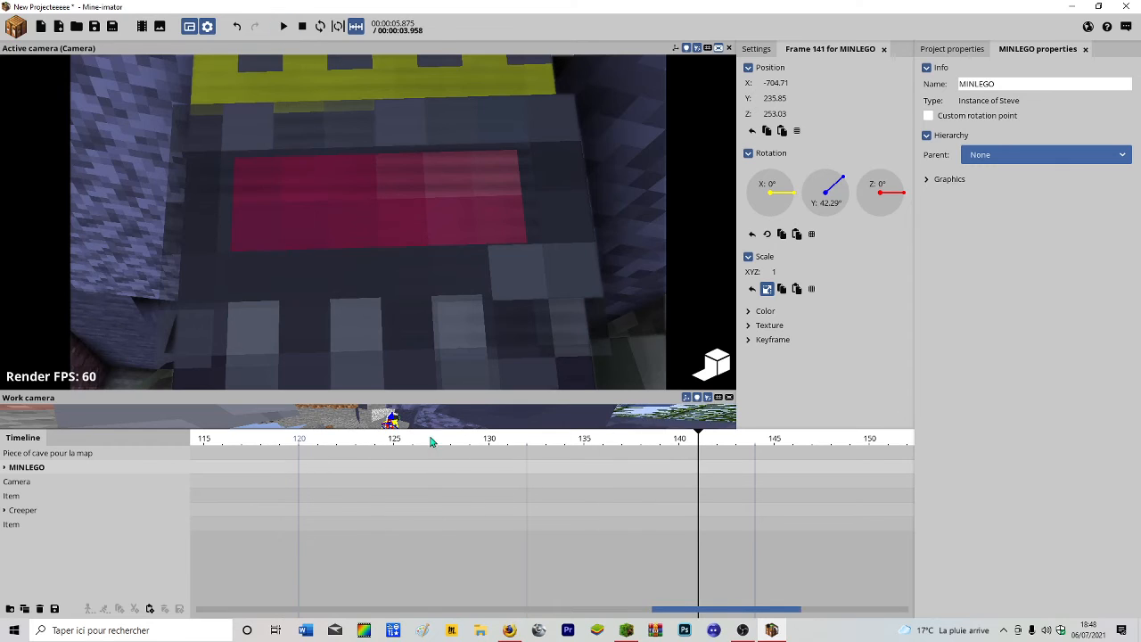
Enlarge the work camera view, expand MINLEGO's body parts in the timeline and select its head at frame 41.
left_click_drag(704, 612, 338, 613)
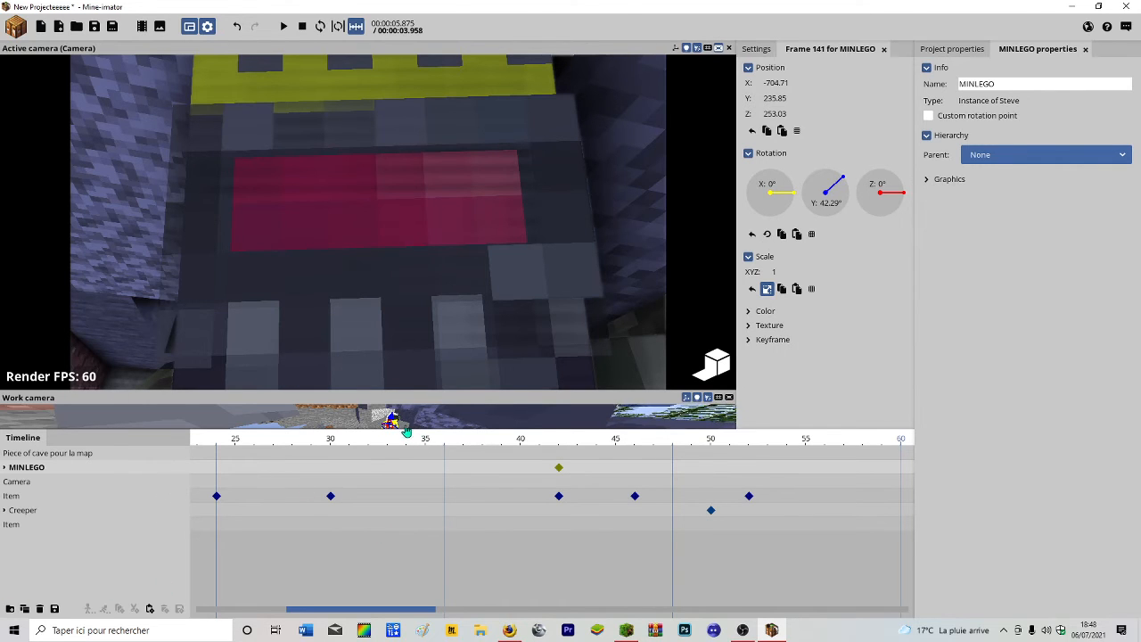
left_click_drag(420, 391, 422, 221)
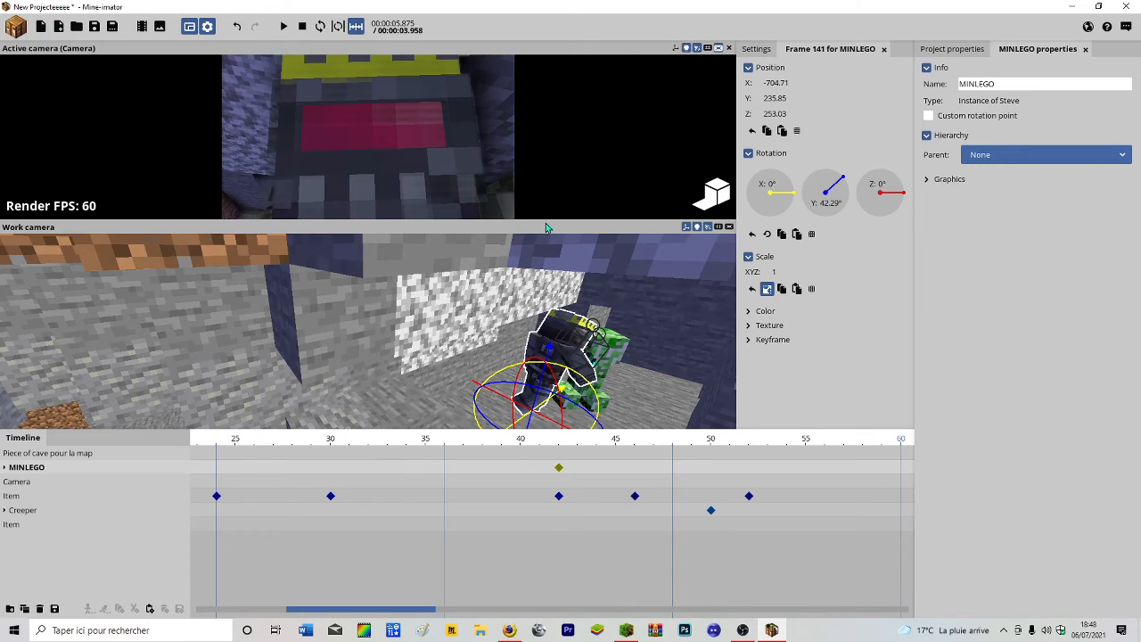
left_click_drag(546, 224, 546, 308)
left_click_drag(547, 300, 584, 457)
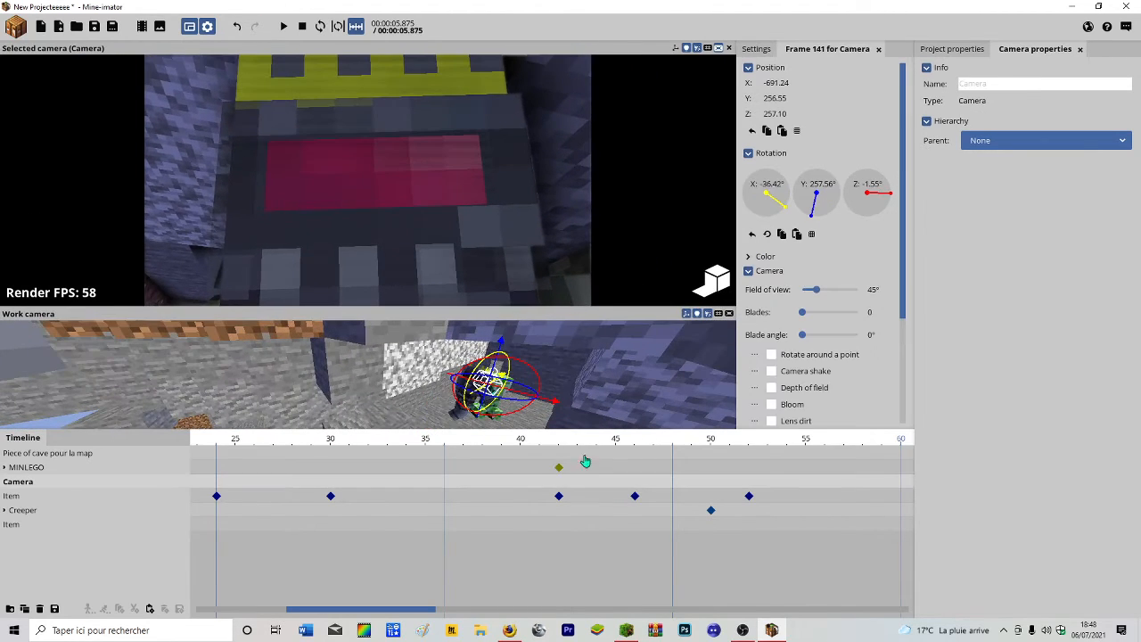
left_click(5, 467)
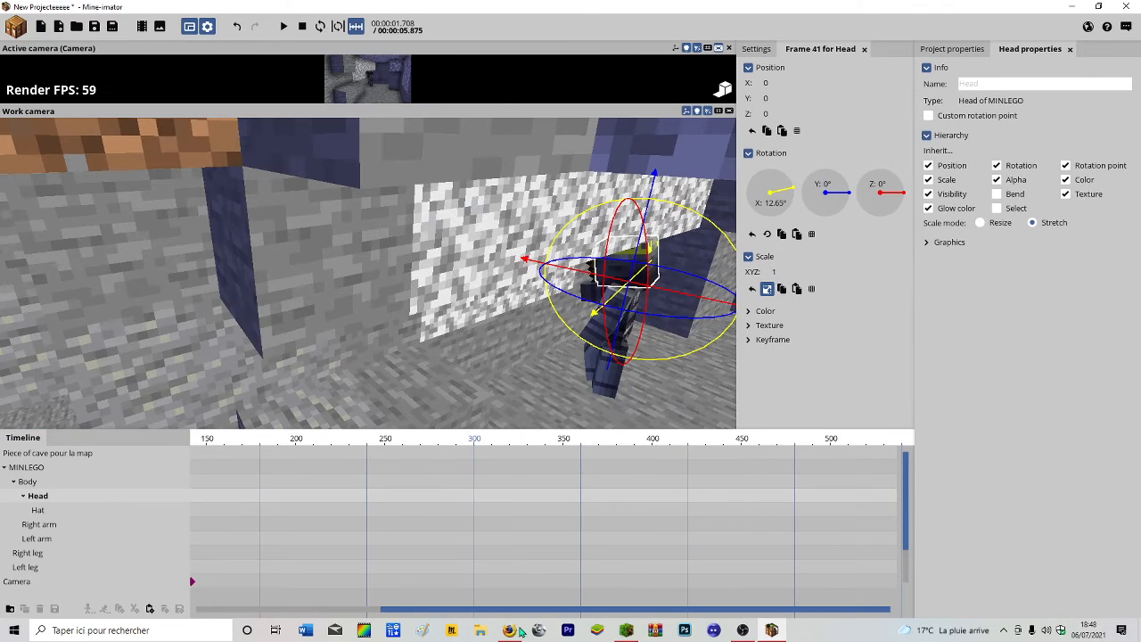
scroll(520, 613, "down", 3)
left_click_drag(512, 611, 253, 620)
Add a point light to the scene and parent it to MINLEGO's head.
left_click(15, 29)
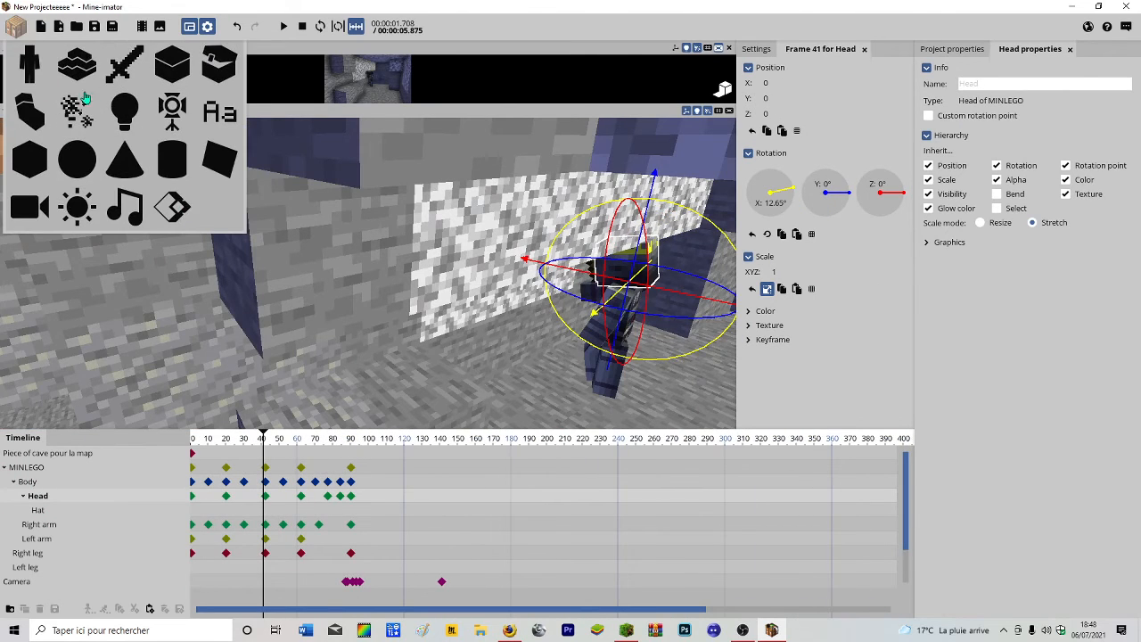
left_click(130, 108)
left_click(554, 158)
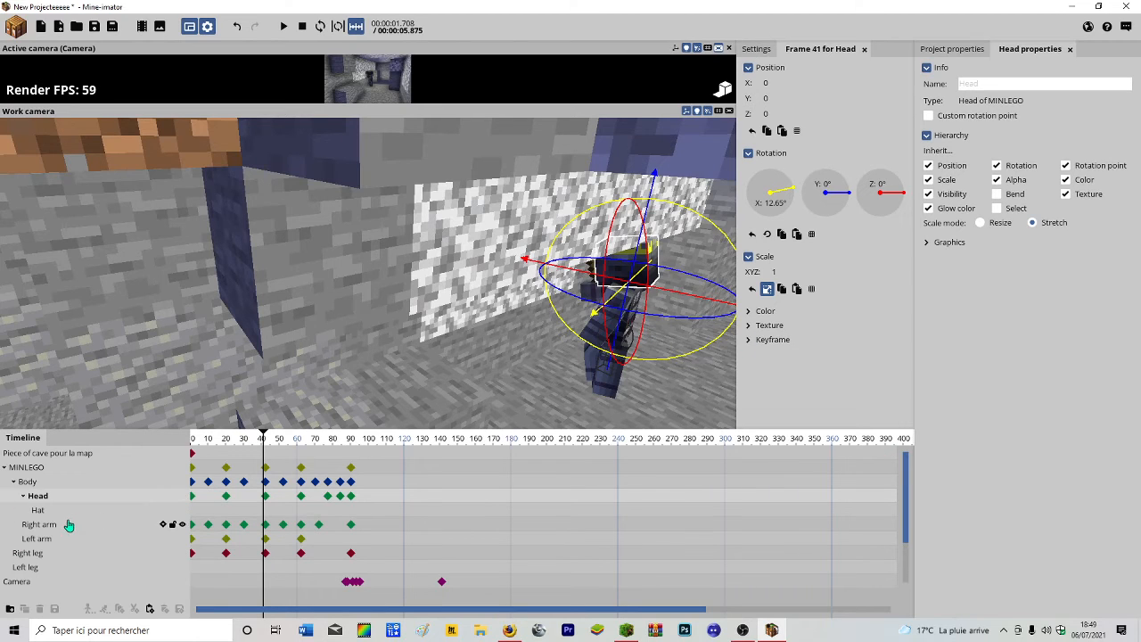
scroll(69, 526, "right", 2)
left_click_drag(908, 535, 913, 585)
left_click(28, 592)
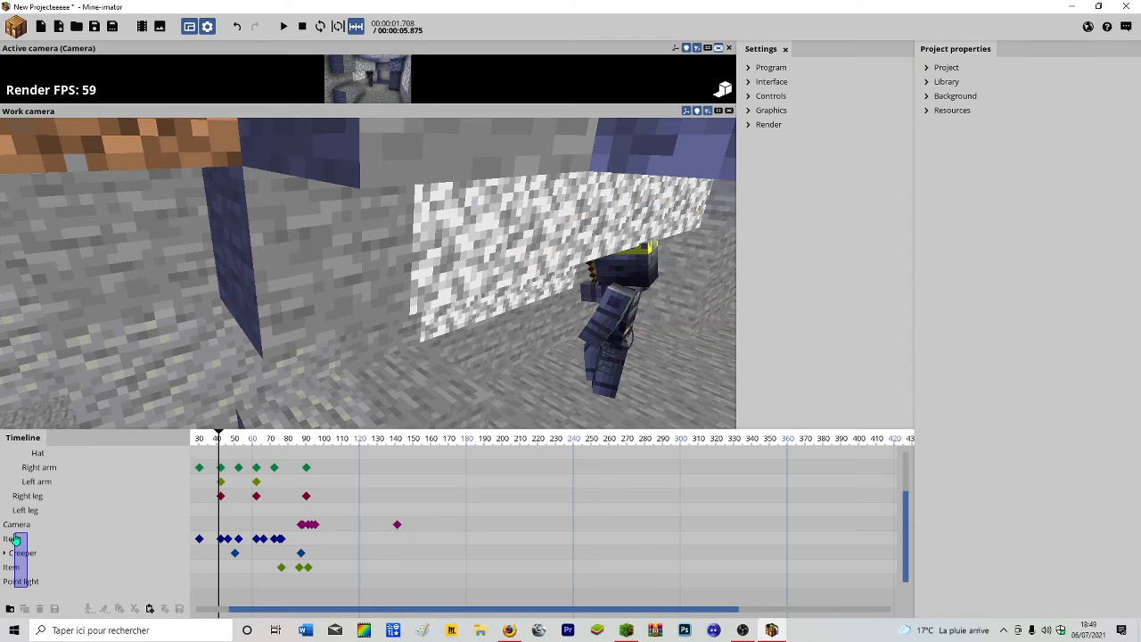
left_click_drag(26, 582, 71, 499)
Enlarge the active camera view and move the point light in front of MINLEGO's head, to about Z 6.64.
right_click_drag(659, 358, 703, 349)
left_click_drag(501, 103, 483, 246)
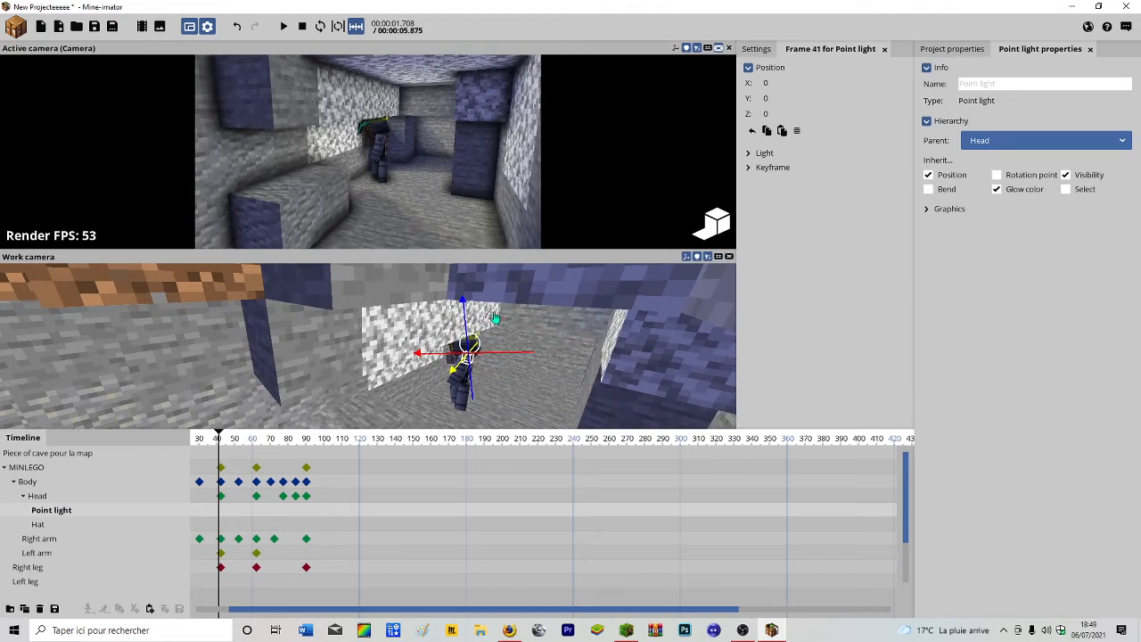
left_click_drag(503, 355, 463, 368)
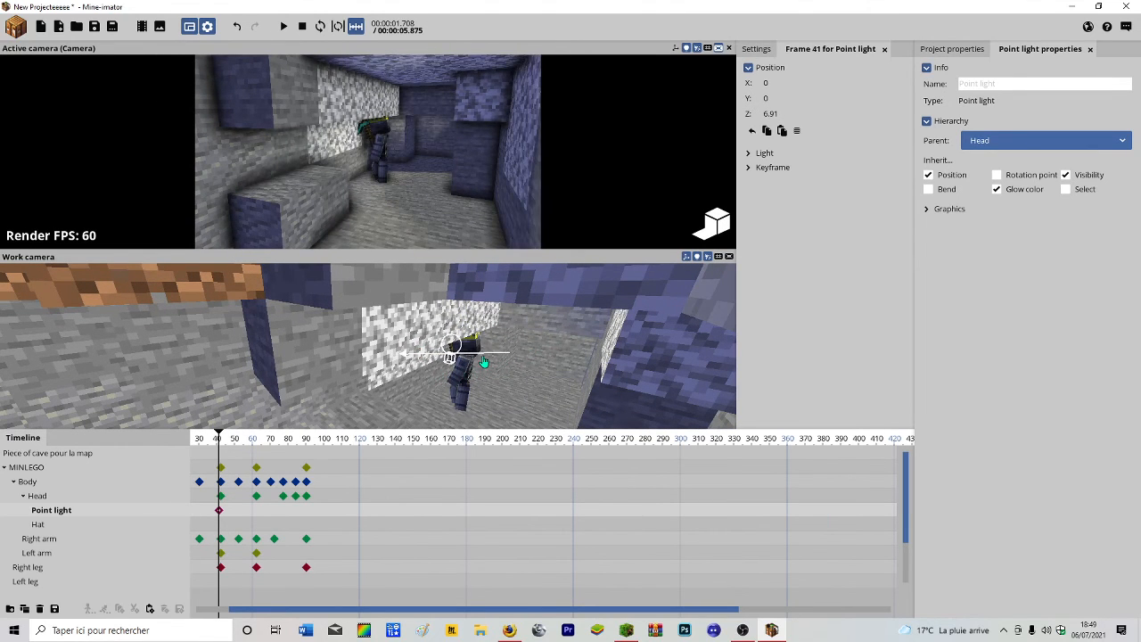
left_click(452, 348)
Try moving the camera closer to MINLEGO with a field of view of about 139°, and undo the field of view change.
right_click_drag(367, 152, 379, 165)
key("w")
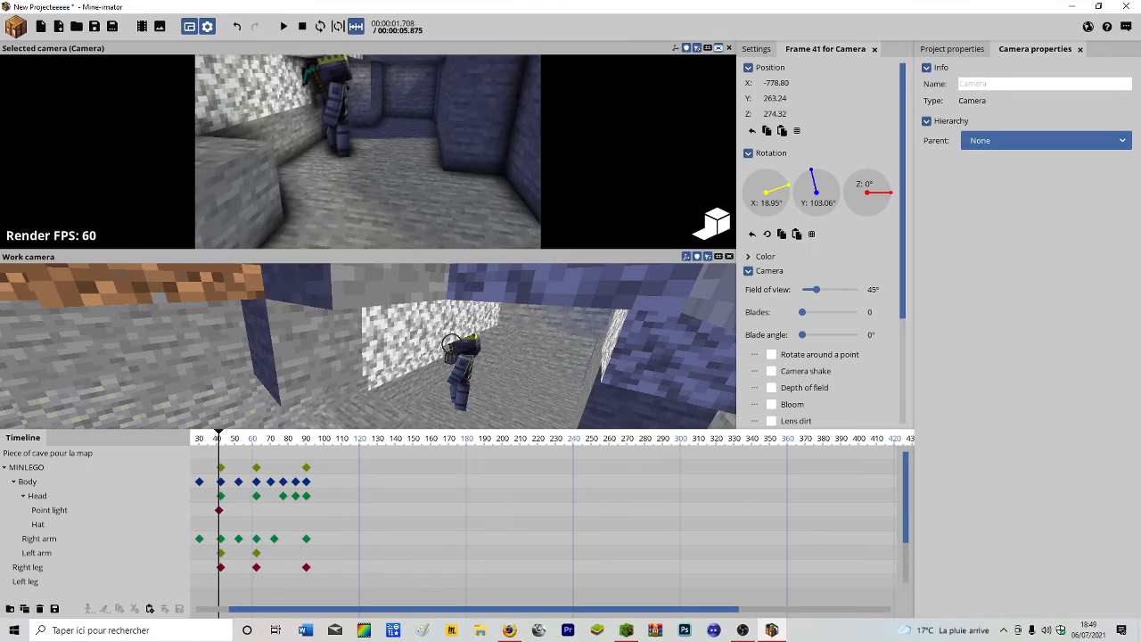
left_click_drag(816, 290, 851, 294)
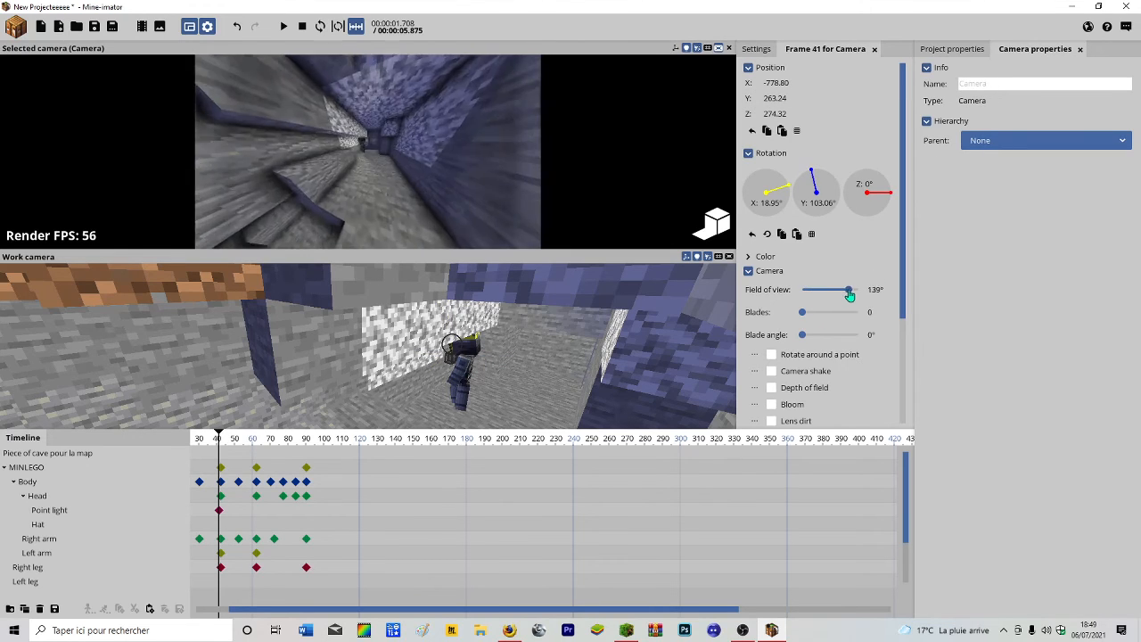
key("ctrl+z")
key("ctrl+z")
key("ctrl+z")
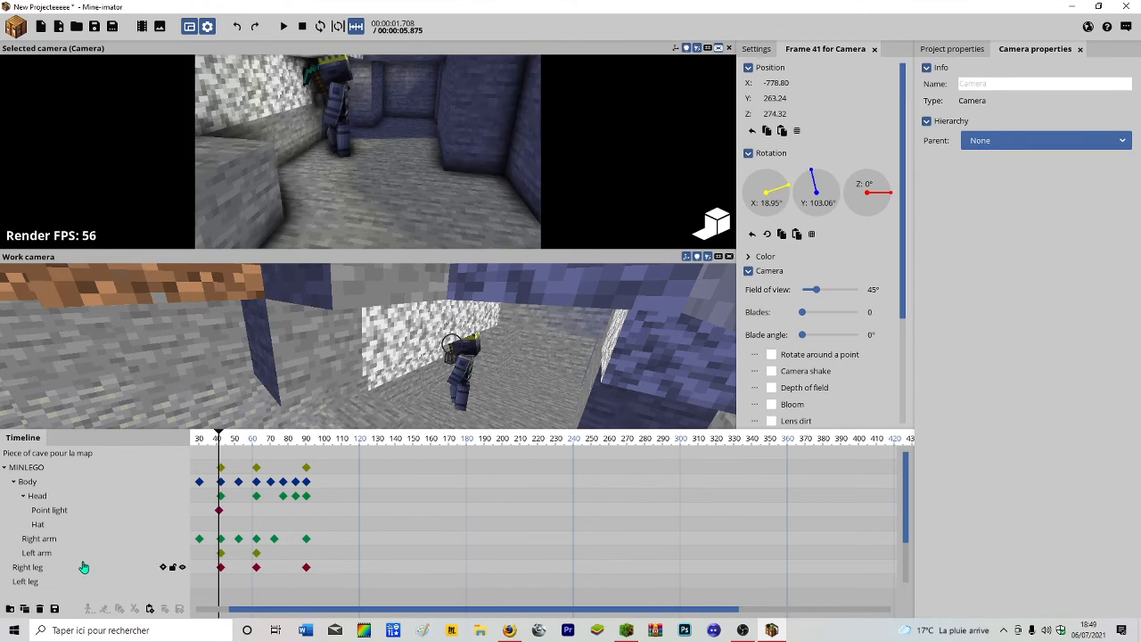
Set the point light's fade size to 100% and its color to red.
left_click(47, 510)
left_click(765, 153)
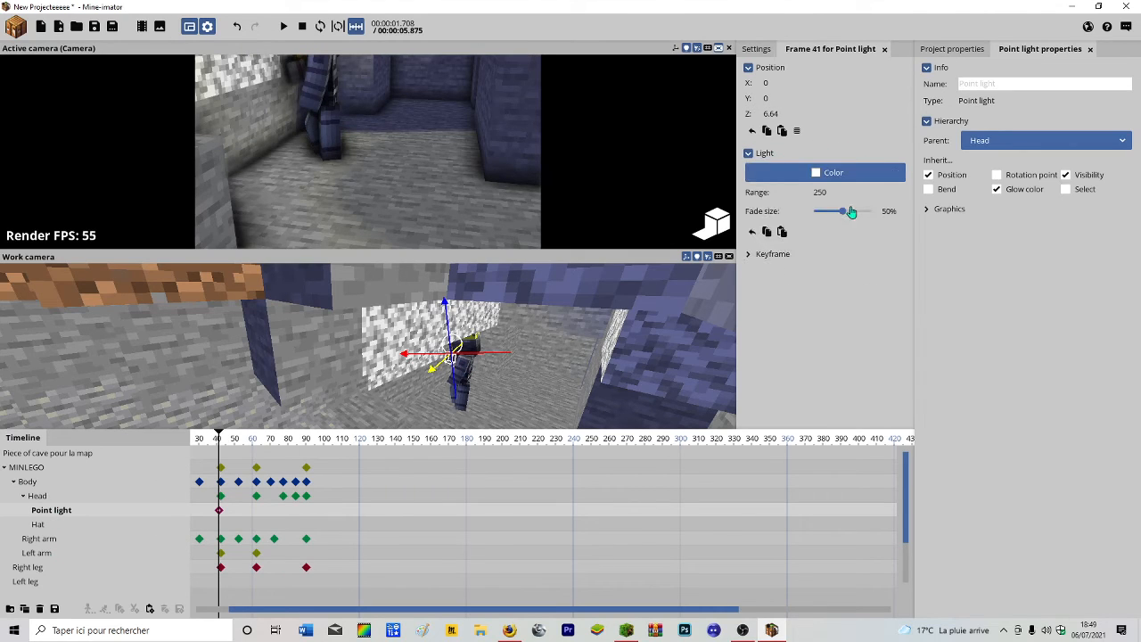
left_click_drag(848, 214, 892, 213)
left_click(824, 173)
left_click(575, 247)
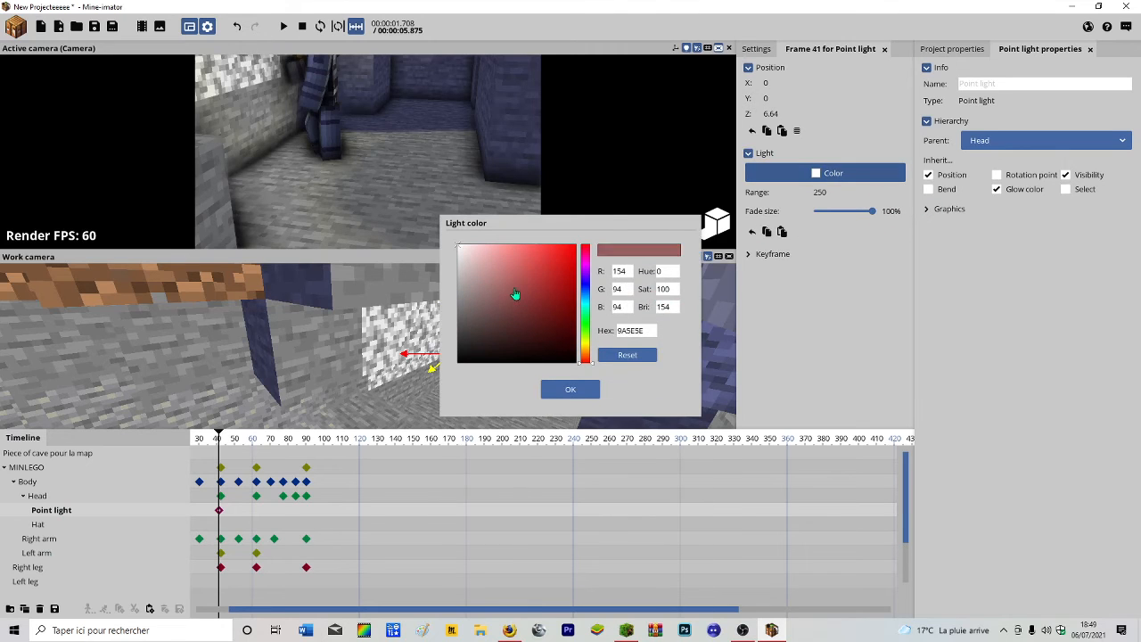
left_click(473, 228)
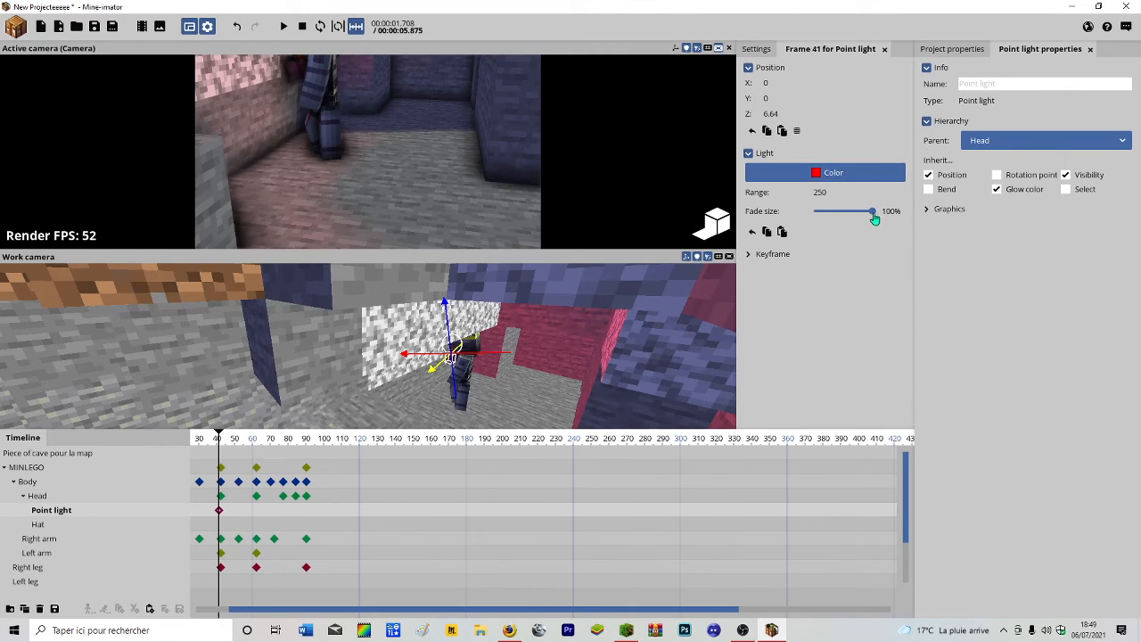
Reduce the point light's range to about 10.39 with a fade size of 100%, and scrub the timeline to check the glow.
left_click_drag(874, 216, 692, 211)
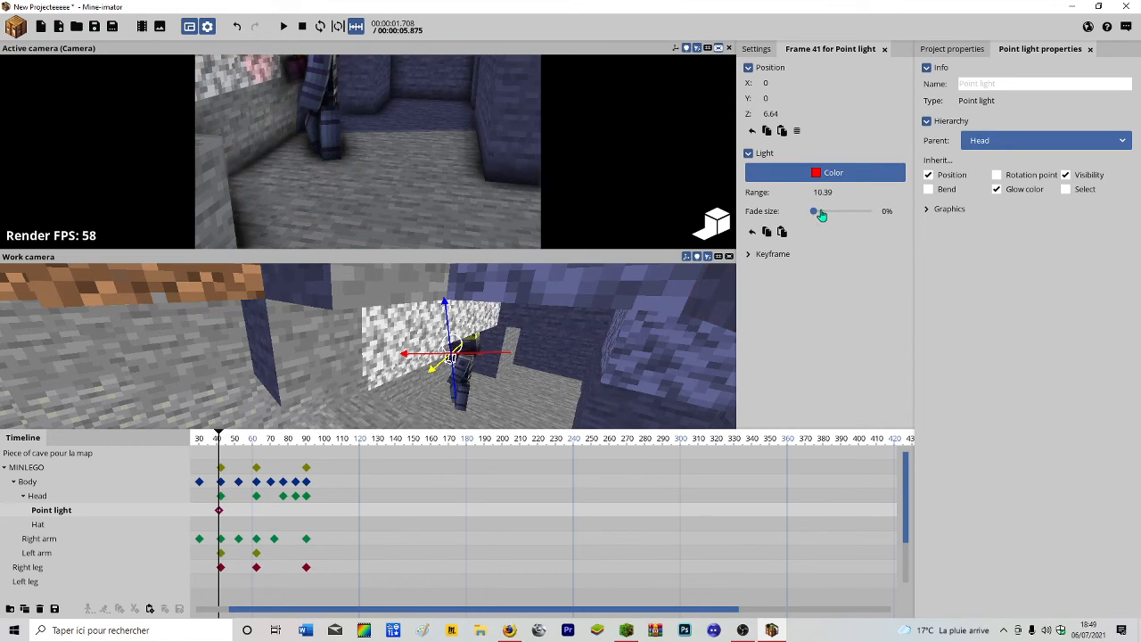
left_click_drag(821, 216, 893, 220)
left_click_drag(468, 135, 456, 102)
mouse_move(219, 443)
left_mouse_down()
mouse_move(234, 443)
mouse_move(185, 451)
mouse_move(232, 455)
left_mouse_up()
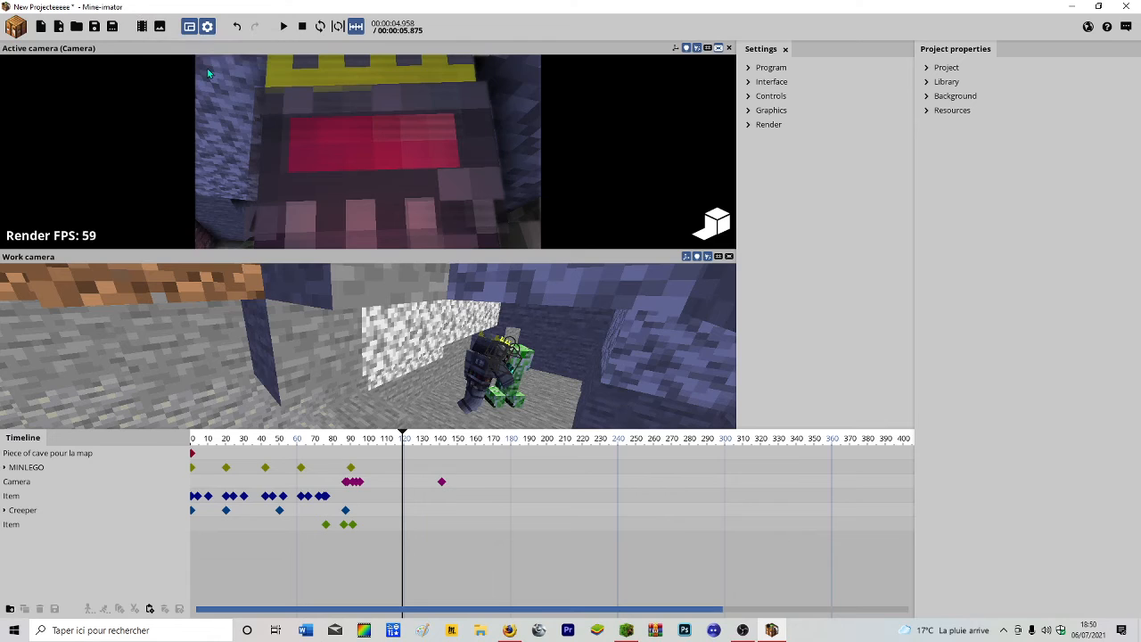
Open the movie export settings and examine the available video quality and framerate options.
left_click(142, 26)
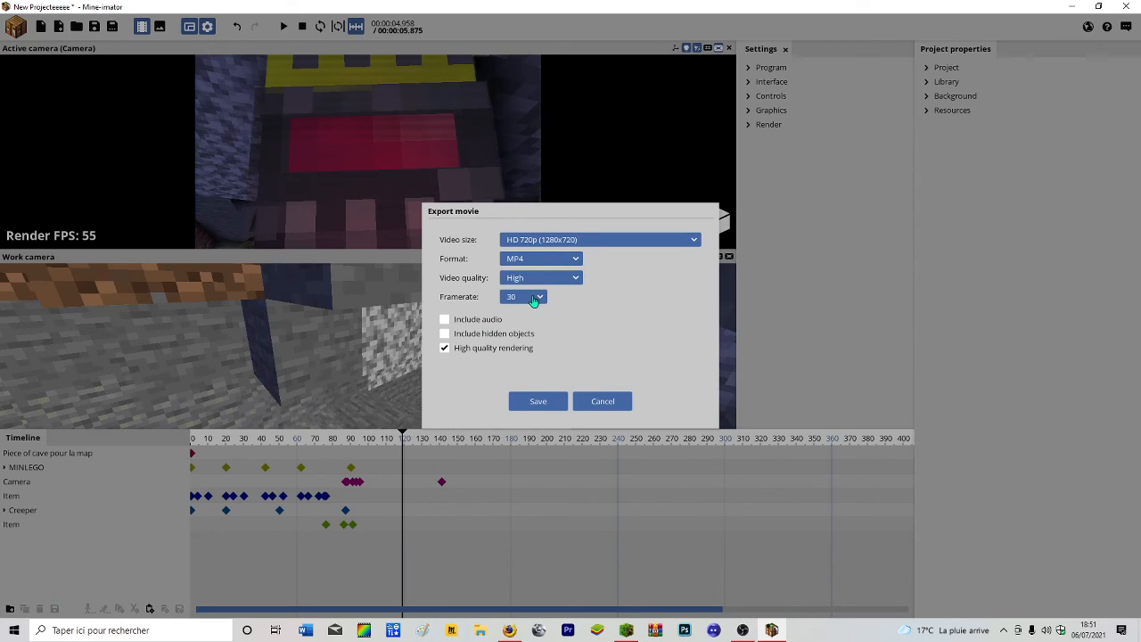
left_click(571, 278)
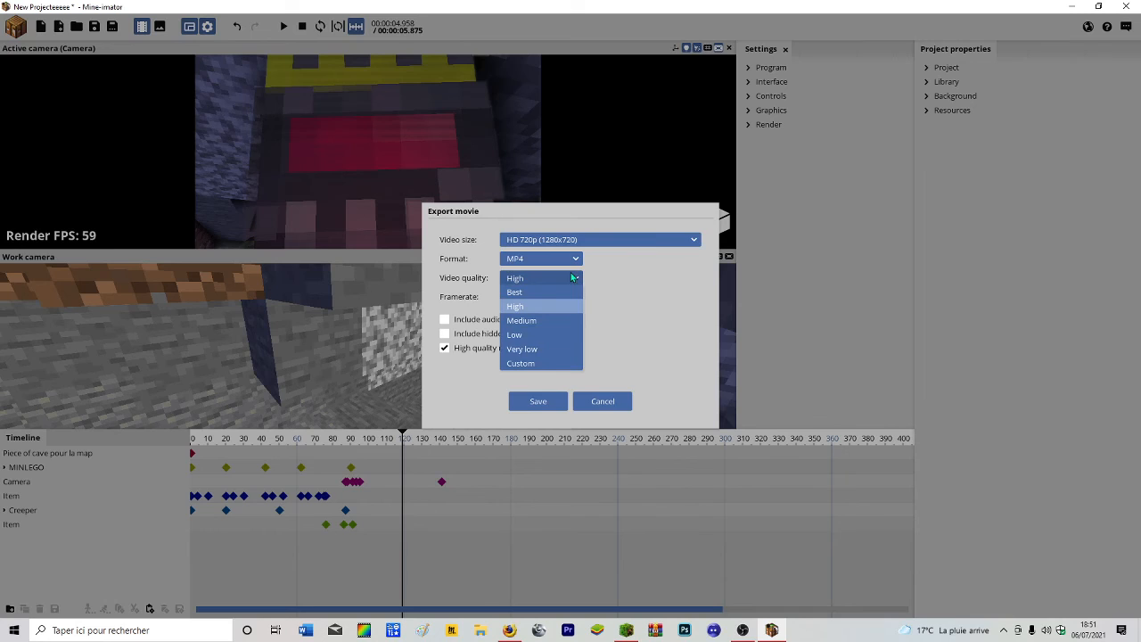
left_click(571, 277)
left_click(541, 297)
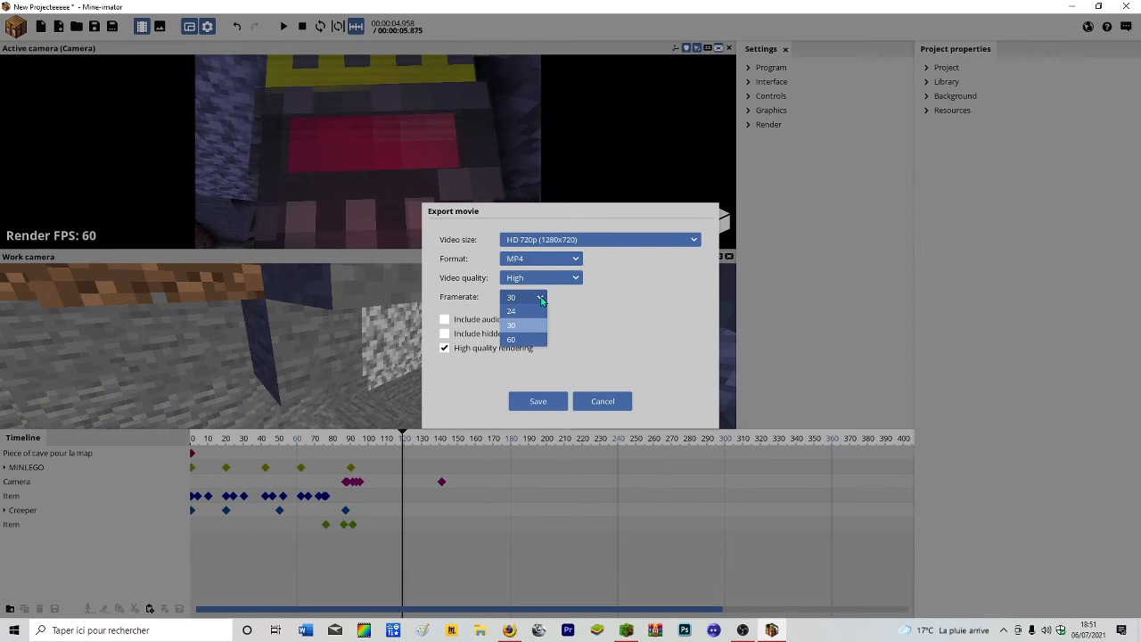
left_click(540, 299)
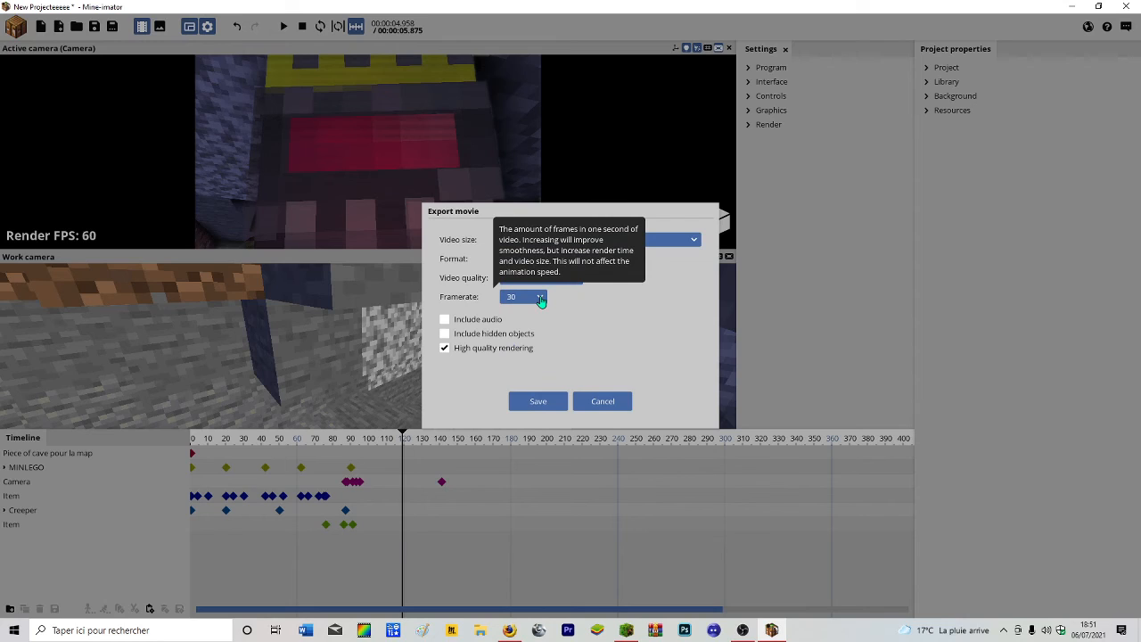
left_click(540, 300)
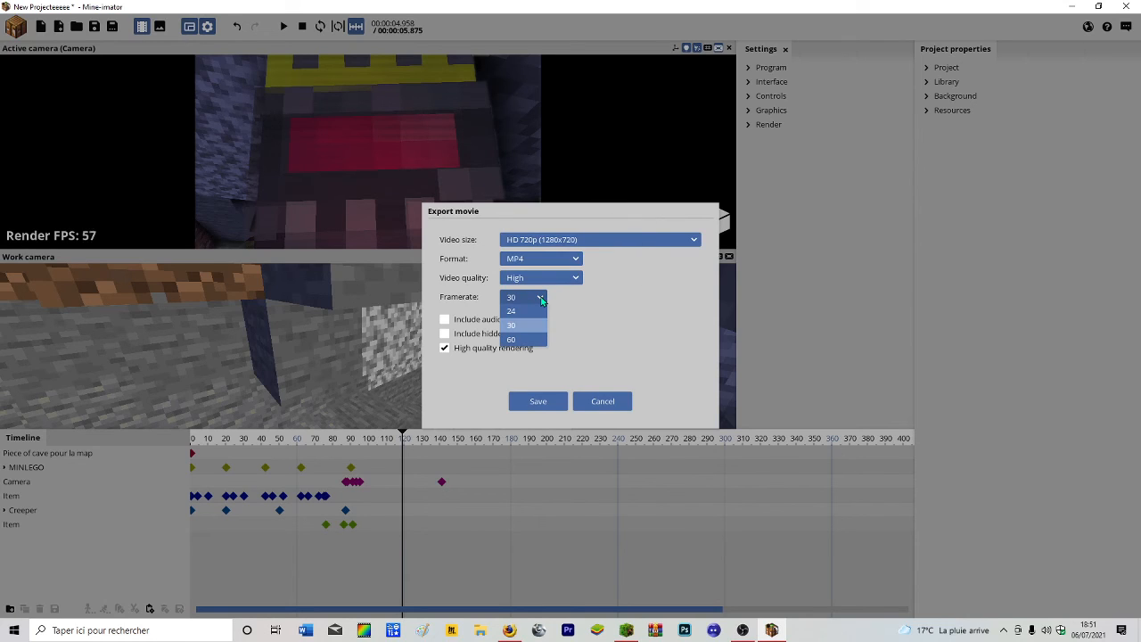
left_click(540, 299)
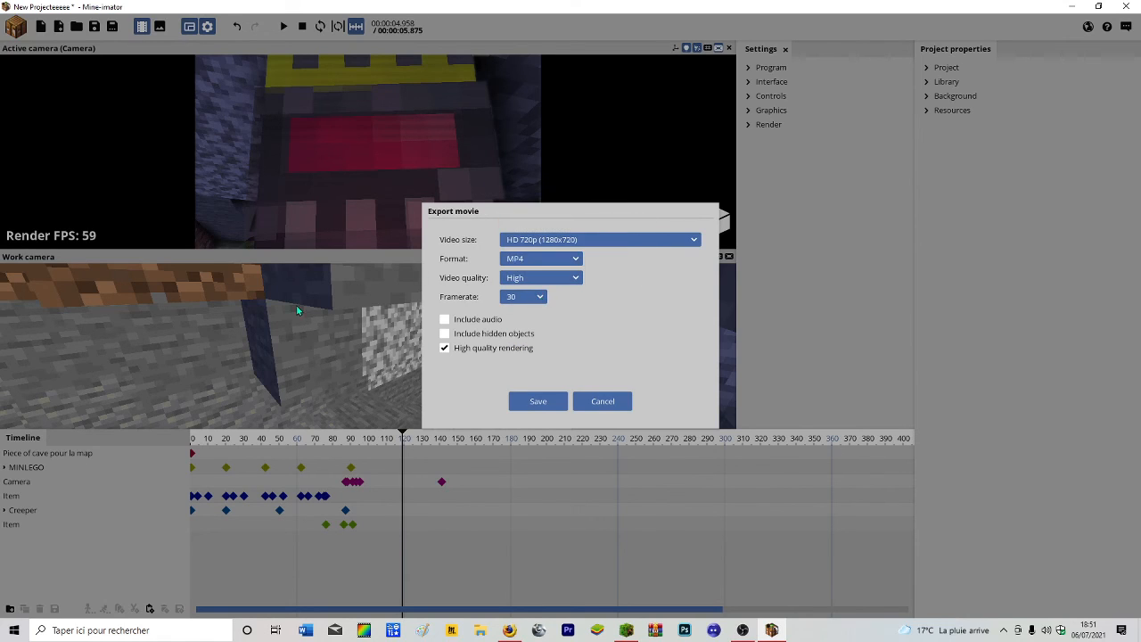
left_click(522, 297)
left_click(522, 296)
Export the movie in High quality as "rendu intro testy.mp4" in the tuto intro folder, and dismiss VLC's update offer to watch it.
left_click(555, 278)
left_click(553, 306)
left_click(535, 403)
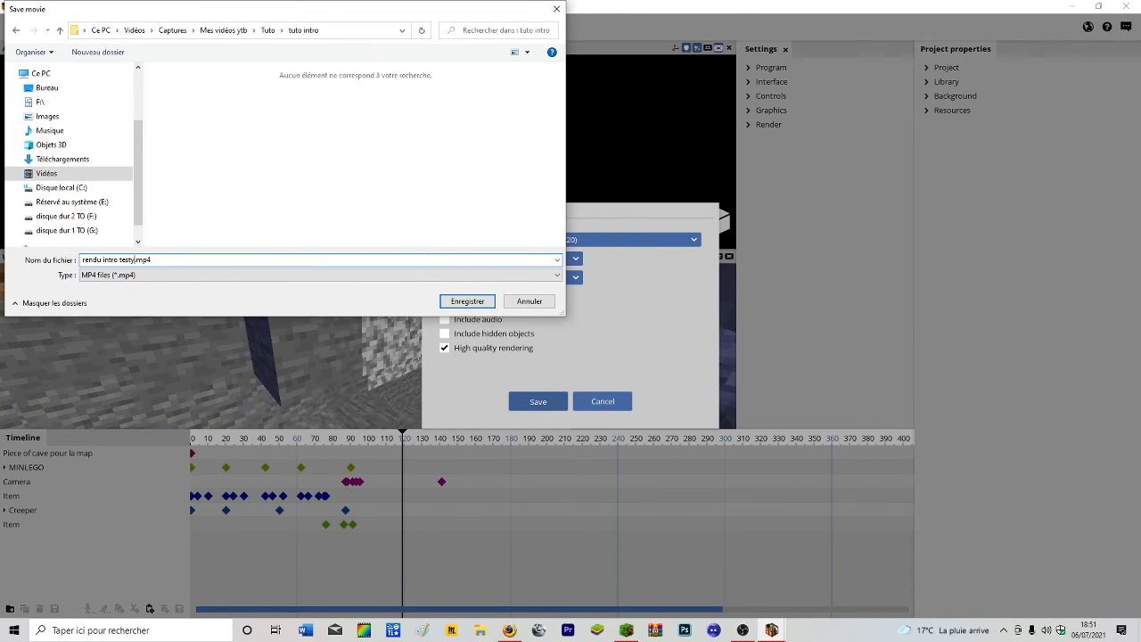
left_click(482, 301)
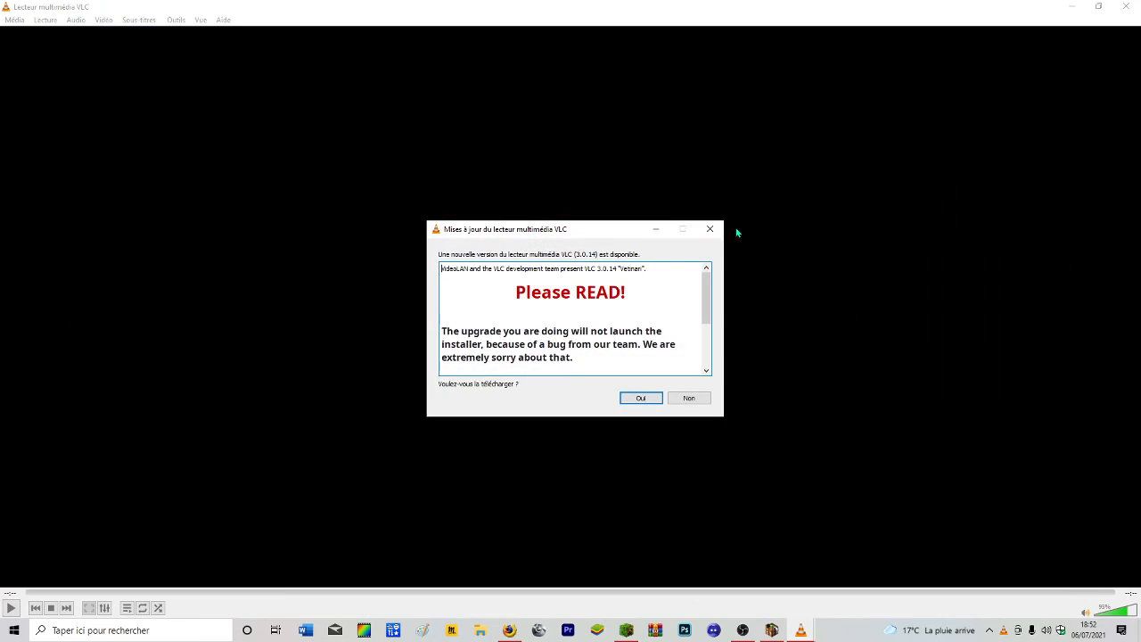
left_click(708, 230)
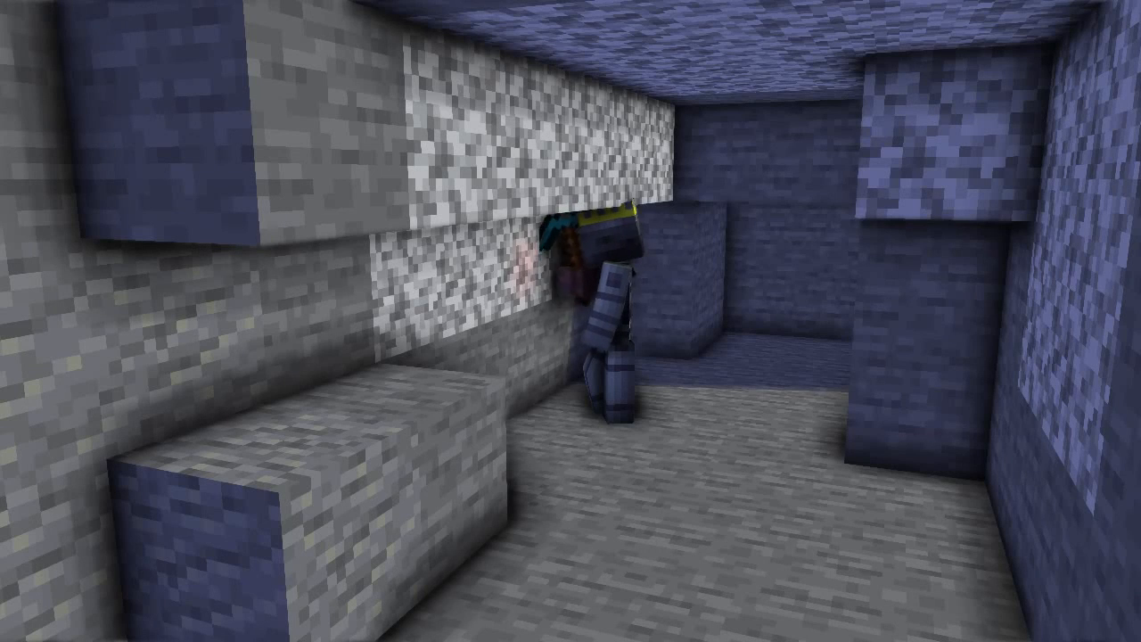